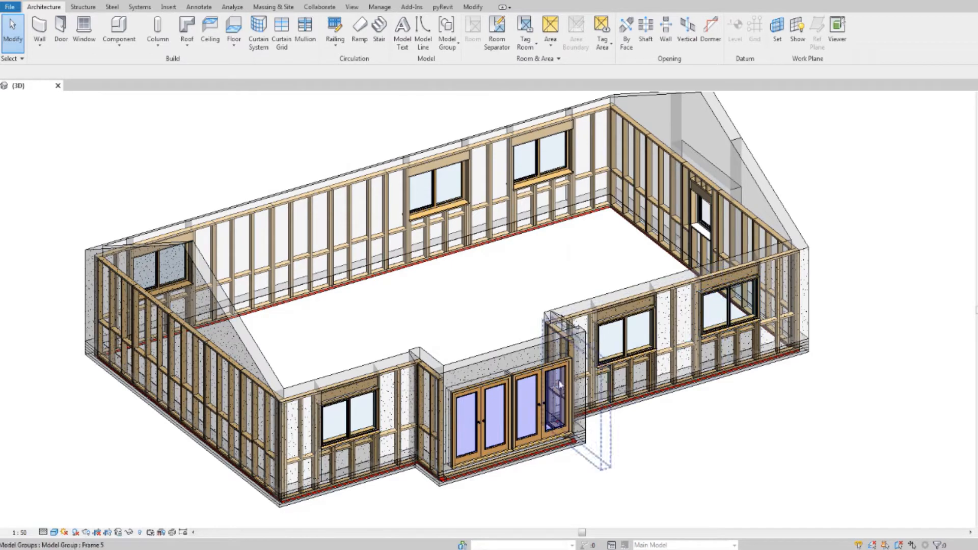
Examine the timber framing around the projecting bay and its two sets of glazed double doors in 3D
{"action": "scroll", "coordinate": [475, 394], "scroll_direction": "up", "scroll_amount": 5}
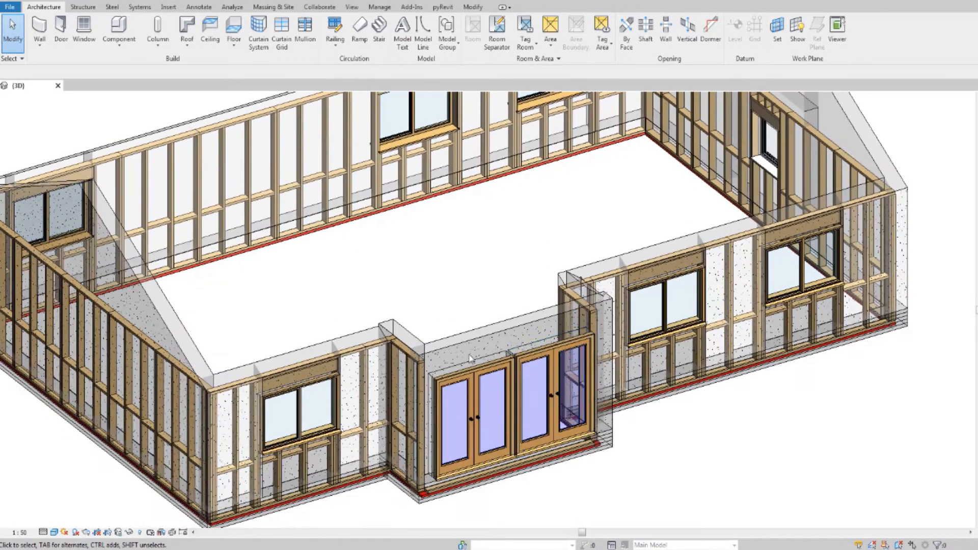
{"action": "scroll", "coordinate": [445, 292], "scroll_direction": "up", "scroll_amount": 3}
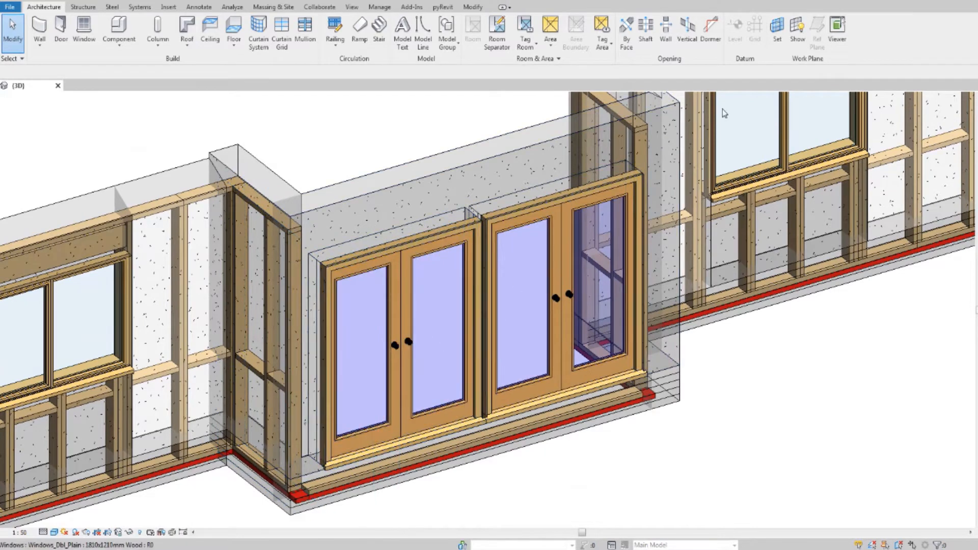
{"action": "middle_click_drag", "start_coordinate": [550, 316], "coordinate": [489, 332], "text": "shift"}
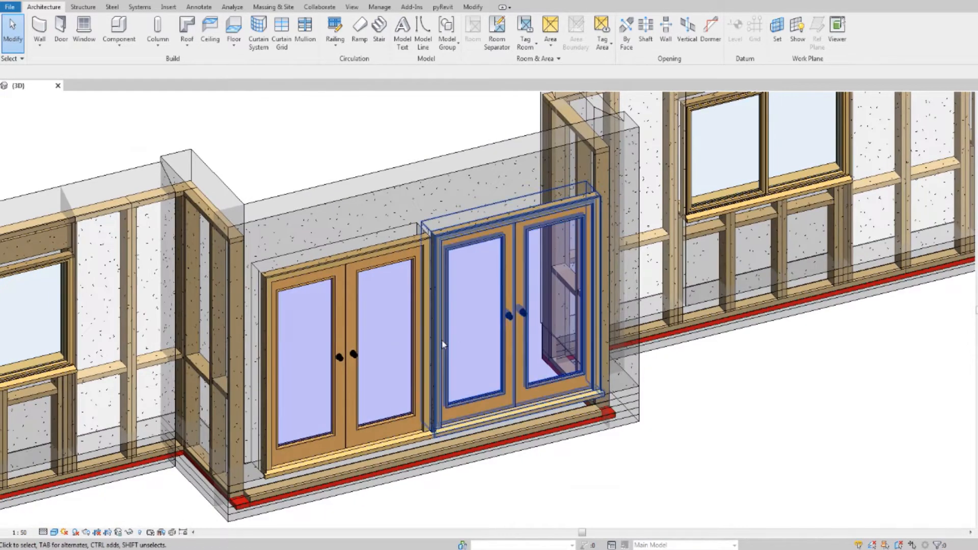
{"action": "scroll", "coordinate": [442, 344], "scroll_direction": "down", "scroll_amount": 4}
{"action": "scroll", "coordinate": [296, 426], "scroll_direction": "up", "scroll_amount": 5}
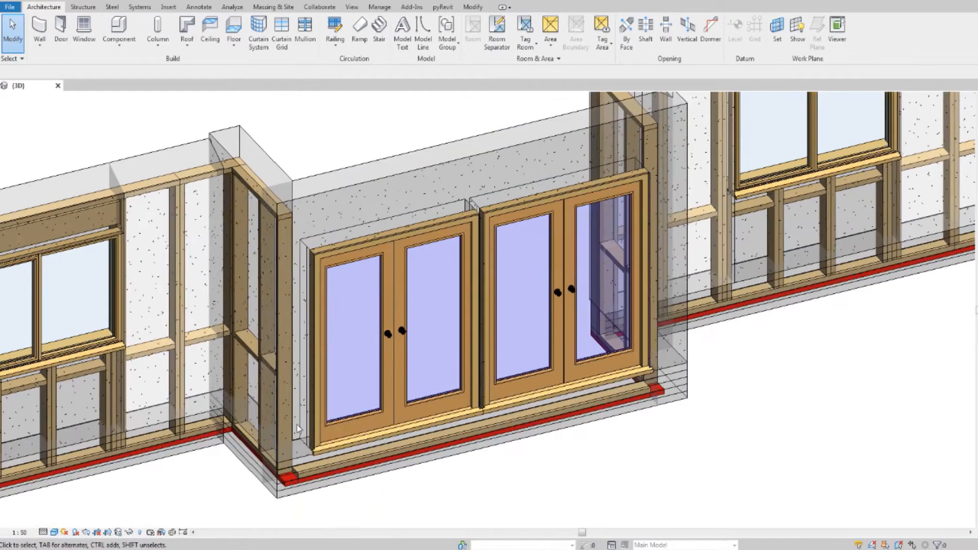
{"action": "middle_click_drag", "start_coordinate": [298, 428], "coordinate": [126, 469], "text": "shift"}
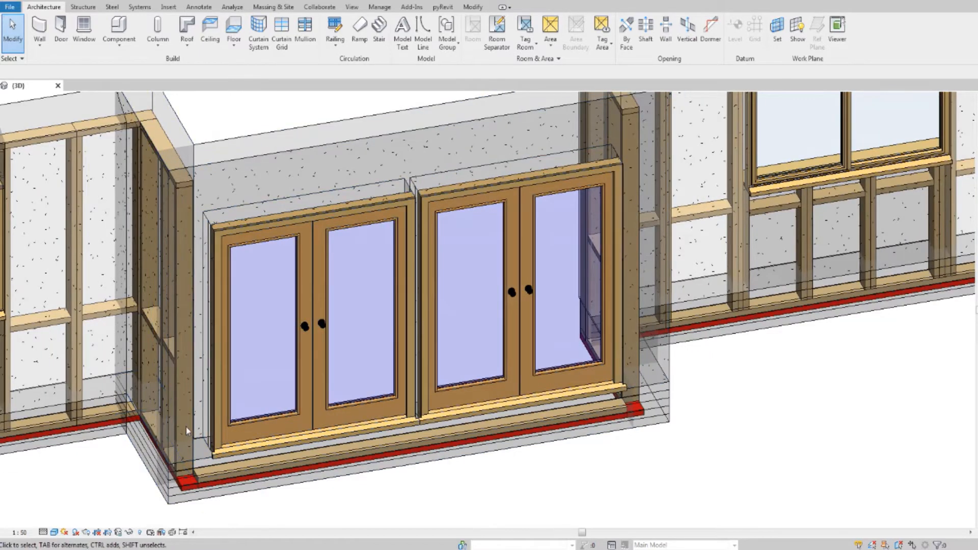
{"action": "scroll", "coordinate": [642, 439], "scroll_direction": "down", "scroll_amount": 2}
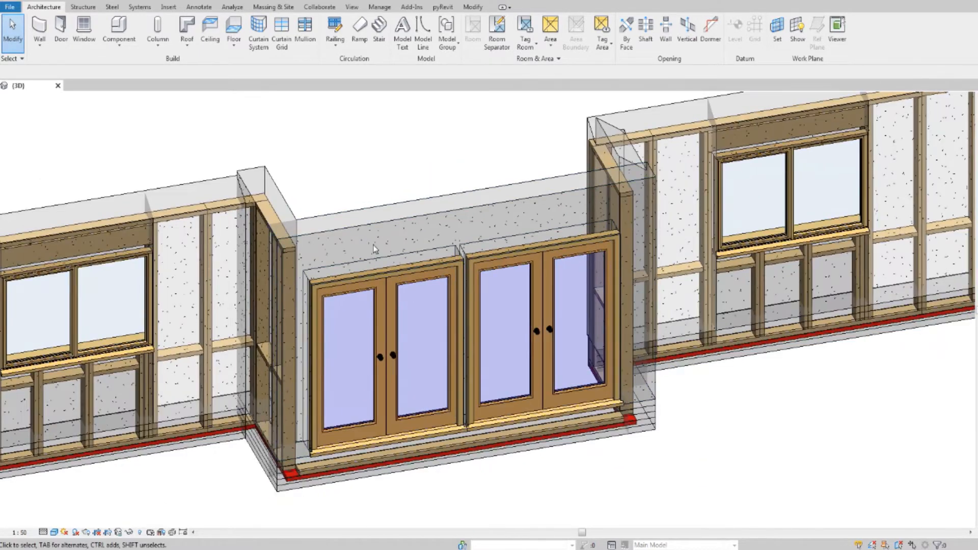
{"action": "scroll", "coordinate": [335, 282], "scroll_direction": "up", "scroll_amount": 5}
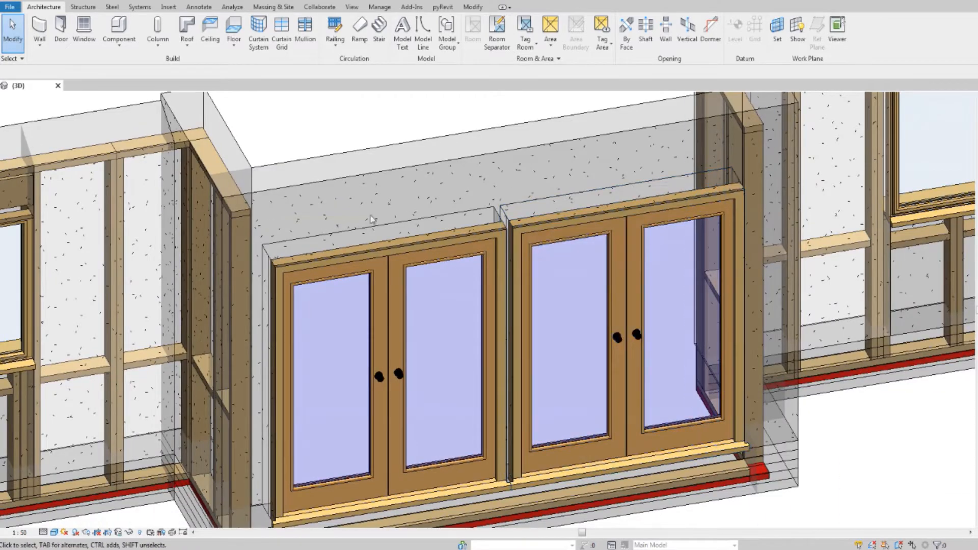
{"action": "middle_click_drag", "start_coordinate": [494, 212], "coordinate": [453, 259]}
{"action": "scroll", "coordinate": [488, 223], "scroll_direction": "down", "scroll_amount": 3}
{"action": "scroll", "coordinate": [442, 236], "scroll_direction": "up", "scroll_amount": 2}
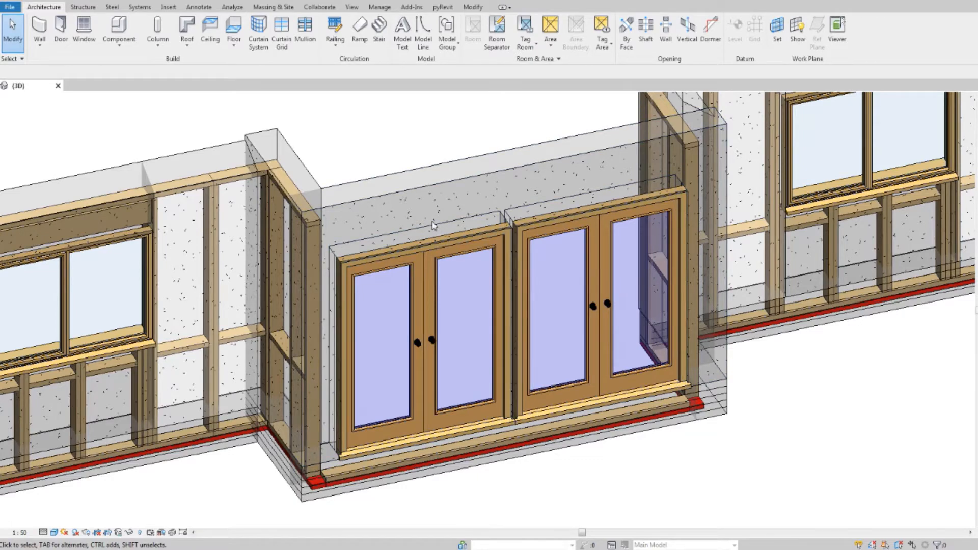
{"action": "middle_click_drag", "start_coordinate": [432, 221], "coordinate": [407, 364], "text": "shift"}
{"action": "scroll", "coordinate": [407, 364], "scroll_direction": "down", "scroll_amount": 6}
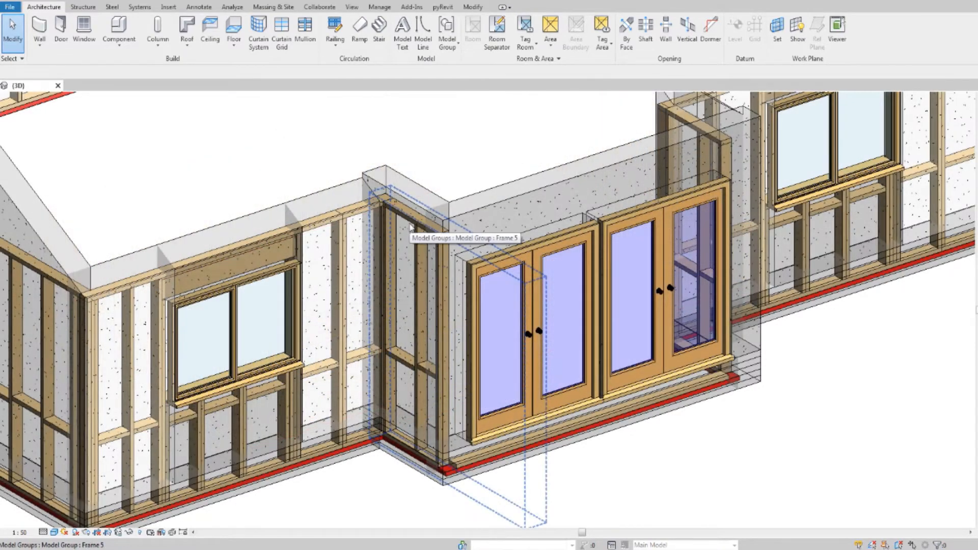
Turn on display of the ViewCube, Project Browser and Properties in the user interface
{"action": "left_click", "coordinate": [328, 121]}
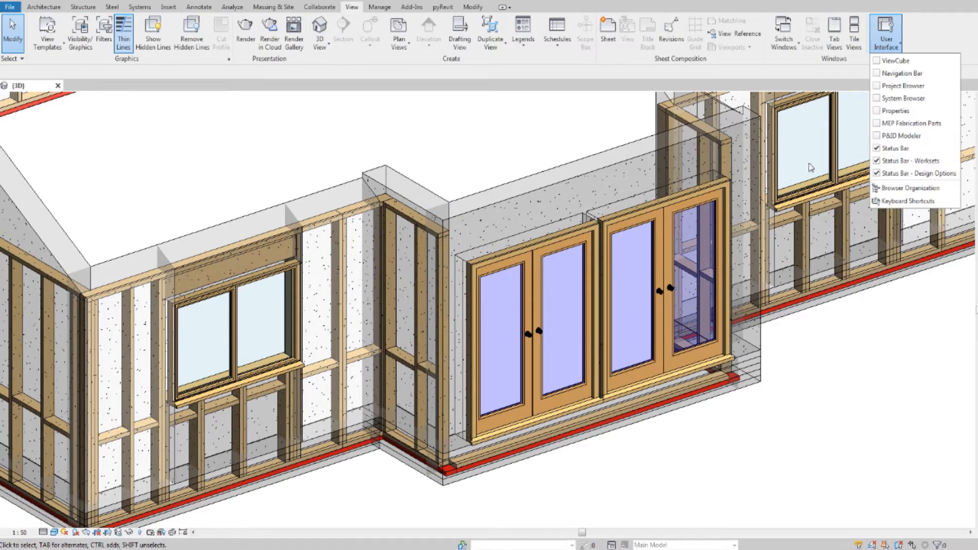
{"action": "left_click", "coordinate": [886, 60]}
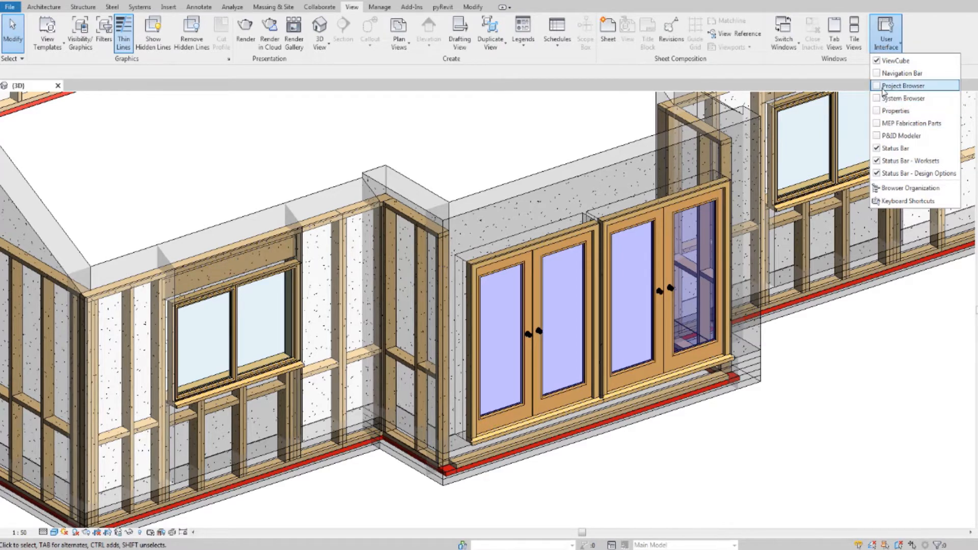
{"action": "left_click", "coordinate": [882, 87]}
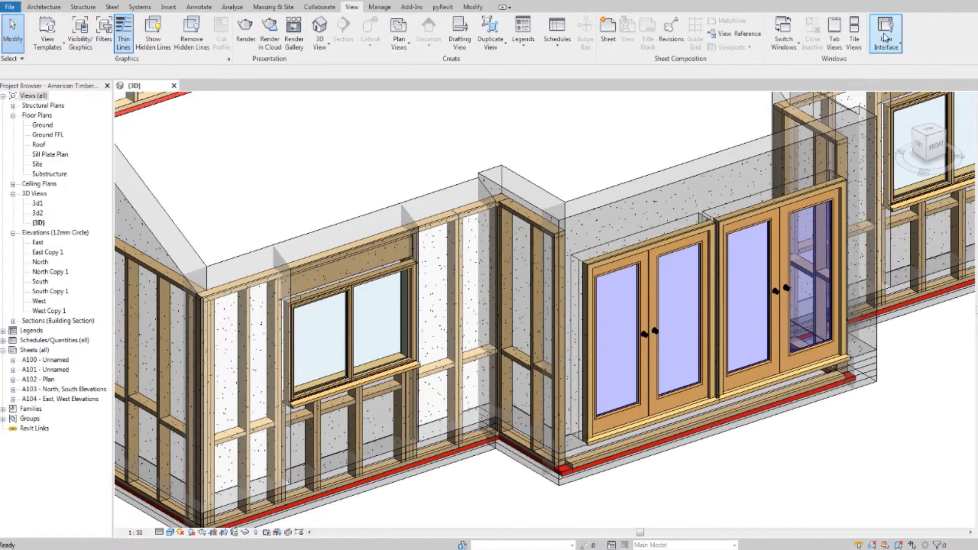
{"action": "left_click", "coordinate": [886, 36]}
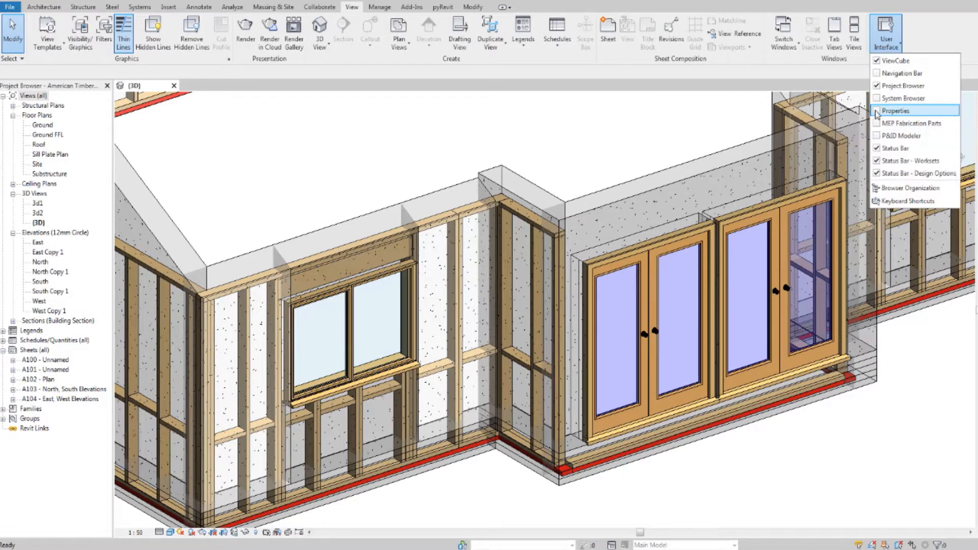
{"action": "left_click", "coordinate": [877, 111]}
Open the Ground floor plan at the left corner of the projecting door bay
{"action": "scroll", "coordinate": [637, 235], "scroll_direction": "down", "scroll_amount": 2}
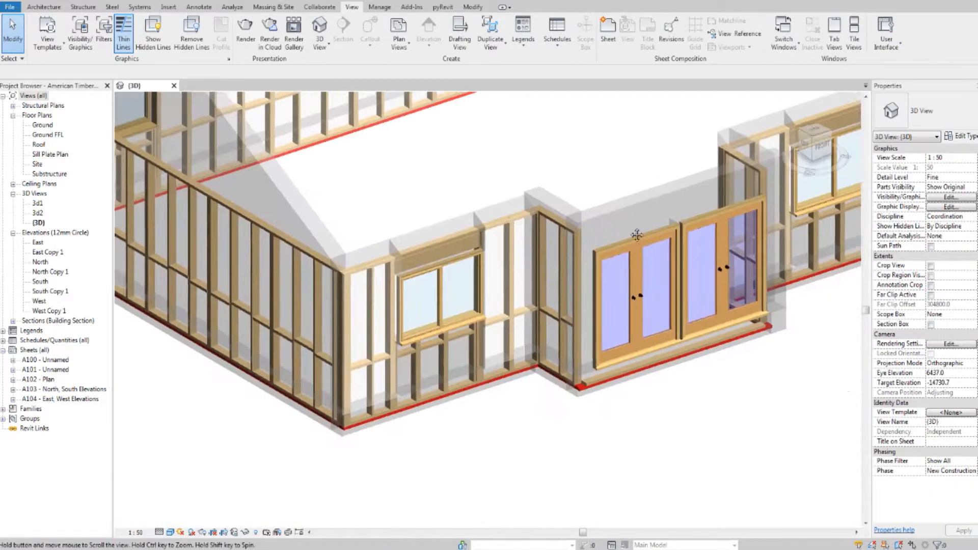
{"action": "middle_click_drag", "start_coordinate": [637, 236], "coordinate": [585, 245]}
{"action": "middle_click_drag", "start_coordinate": [654, 211], "coordinate": [638, 236]}
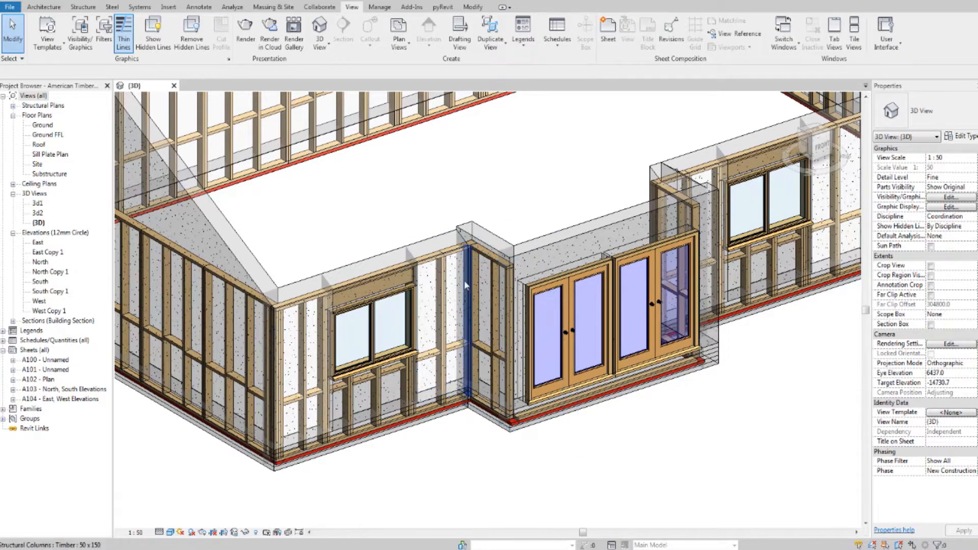
{"action": "left_click", "coordinate": [42, 126]}
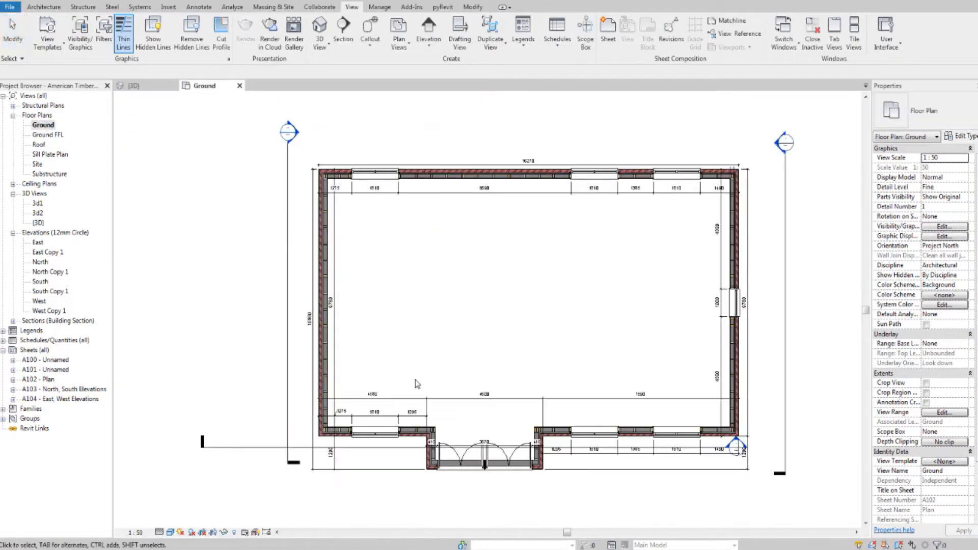
{"action": "scroll", "coordinate": [487, 307], "scroll_direction": "up", "scroll_amount": 5}
{"action": "scroll", "coordinate": [487, 307], "scroll_direction": "up", "scroll_amount": 3}
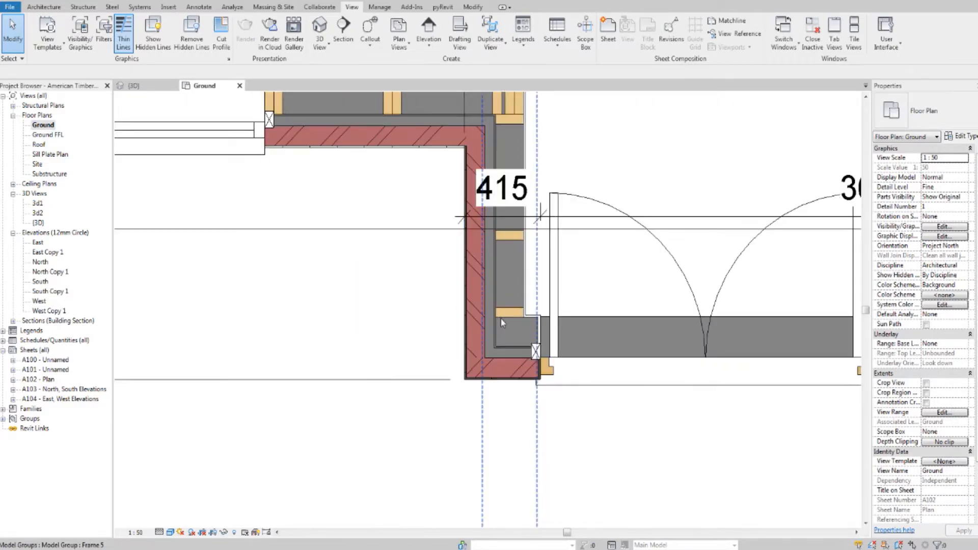
Copy the Frame 5 model group from the bay's left return wall into the open room area above the doors
{"action": "left_click", "coordinate": [500, 319]}
{"action": "scroll", "coordinate": [500, 319], "scroll_direction": "down", "scroll_amount": 2}
{"action": "middle_click_drag", "start_coordinate": [500, 319], "coordinate": [451, 355]}
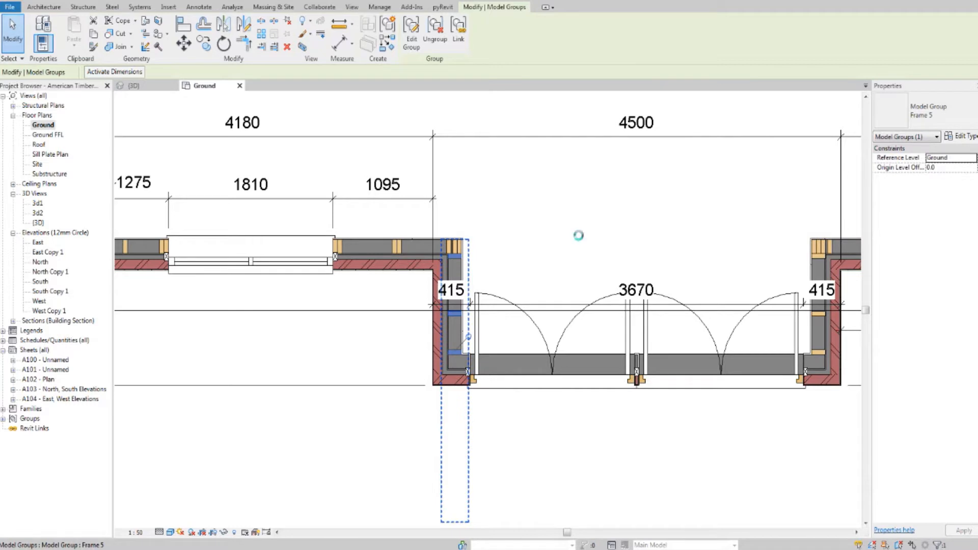
{"action": "left_click_drag", "start_coordinate": [578, 235], "coordinate": [579, 235]}
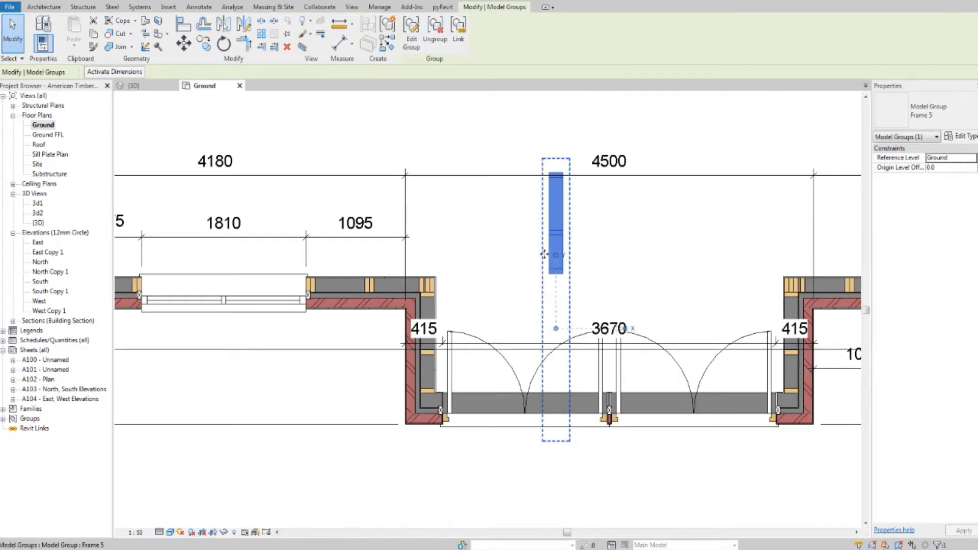
Rotate the copied frame group by 90 degrees so it runs parallel to the door wall
{"action": "left_click", "coordinate": [224, 44]}
{"action": "left_click", "coordinate": [617, 224]}
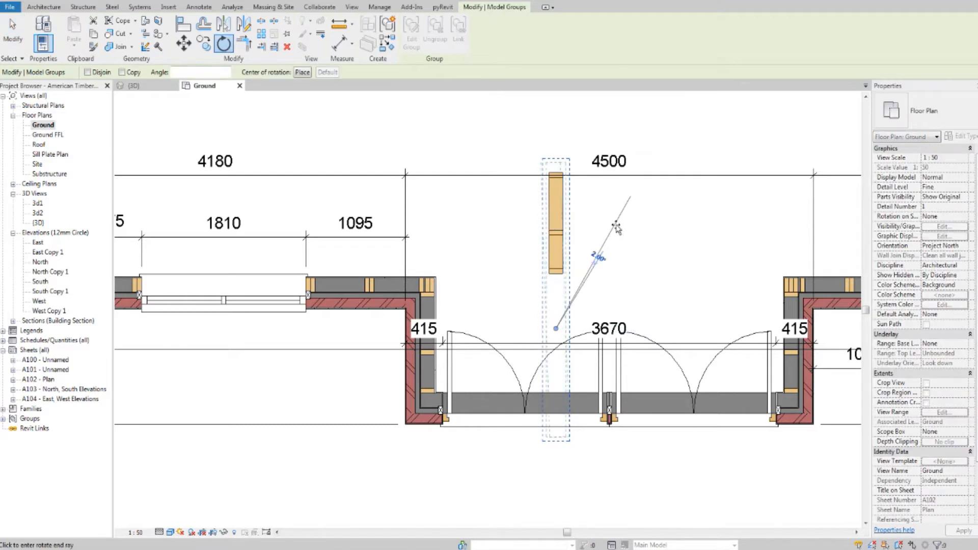
{"action": "type", "text": "90"}
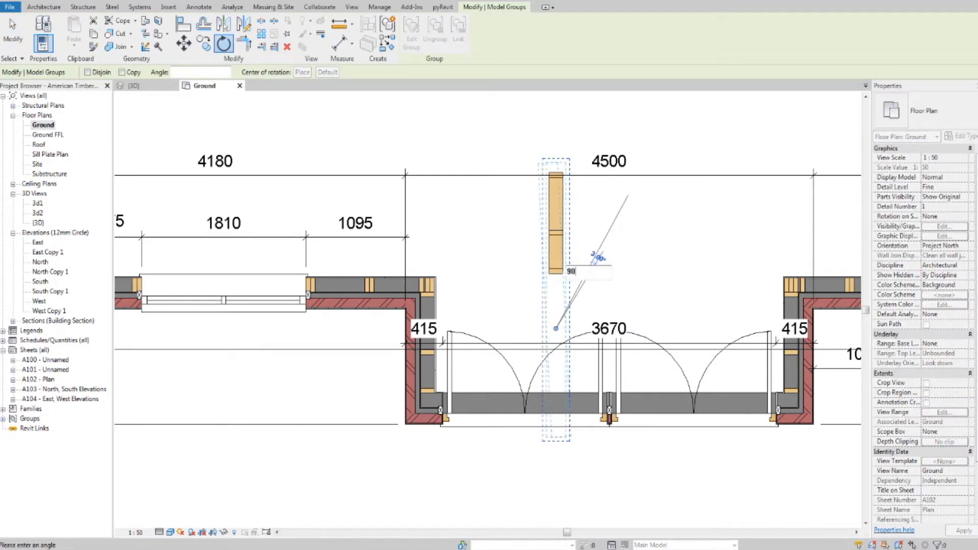
{"action": "key", "text": "Return"}
{"action": "scroll", "coordinate": [498, 369], "scroll_direction": "up", "scroll_amount": 3}
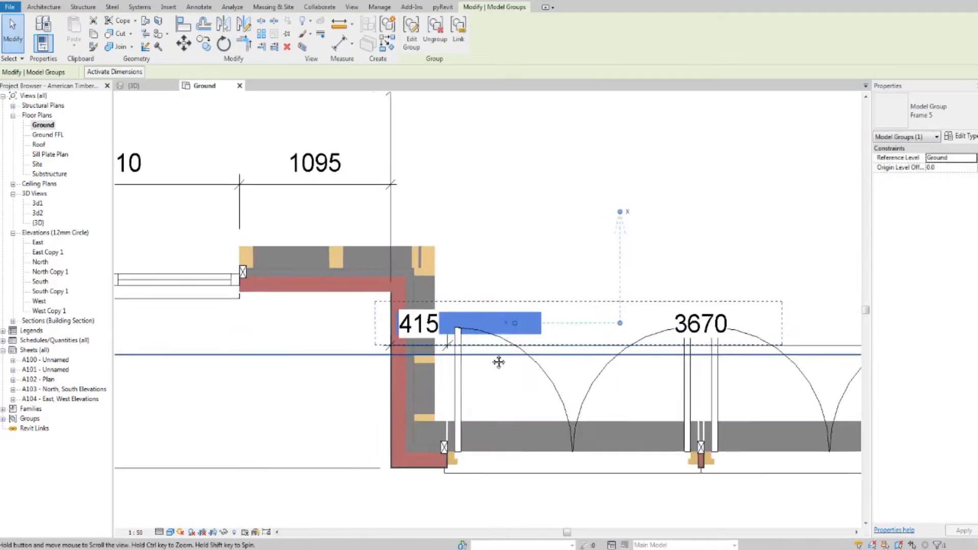
Move the rotated frame group up and to the right, clear of the bay walls and door swings
{"action": "left_click", "coordinate": [184, 45]}
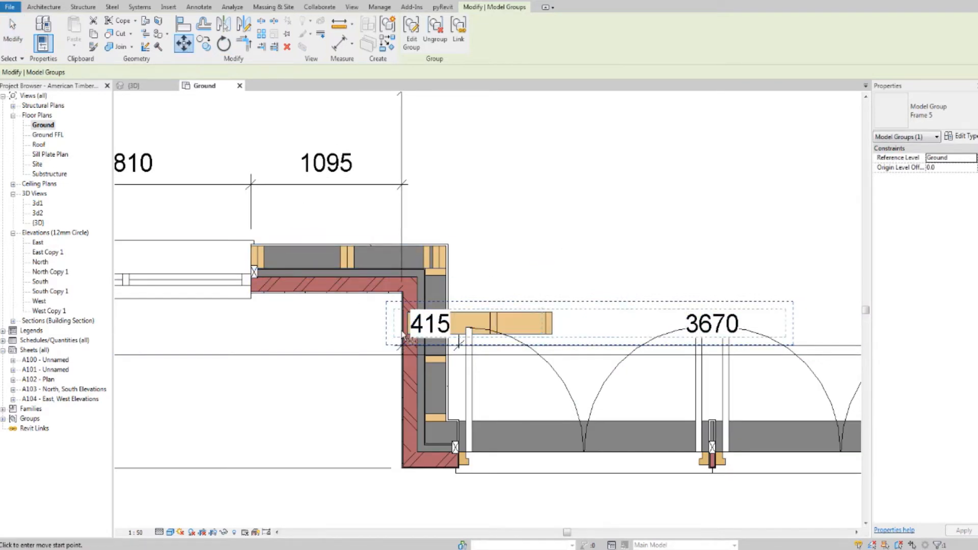
{"action": "left_click", "coordinate": [515, 325]}
{"action": "right_click", "coordinate": [500, 292]}
{"action": "key", "text": "Escape"}
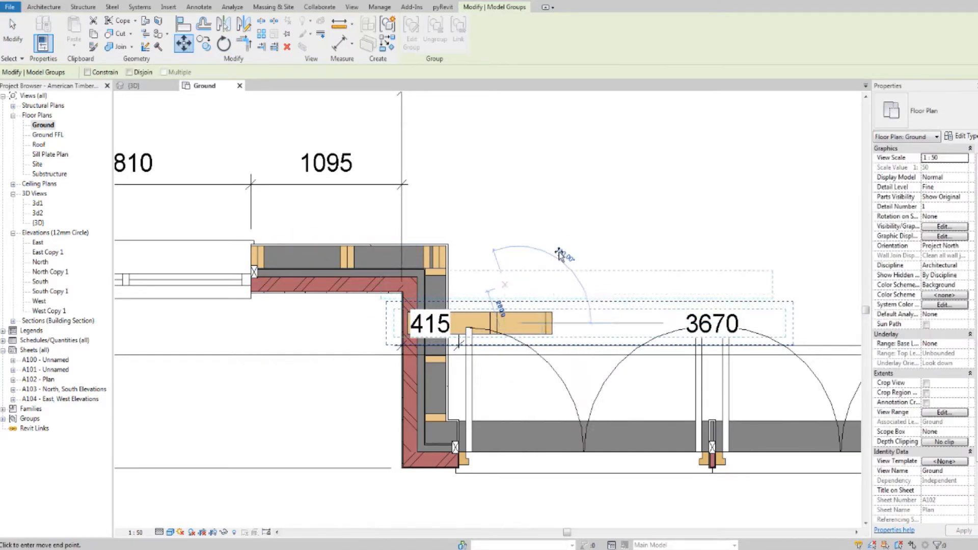
{"action": "left_click", "coordinate": [701, 171]}
{"action": "middle_click_drag", "start_coordinate": [635, 230], "coordinate": [666, 179]}
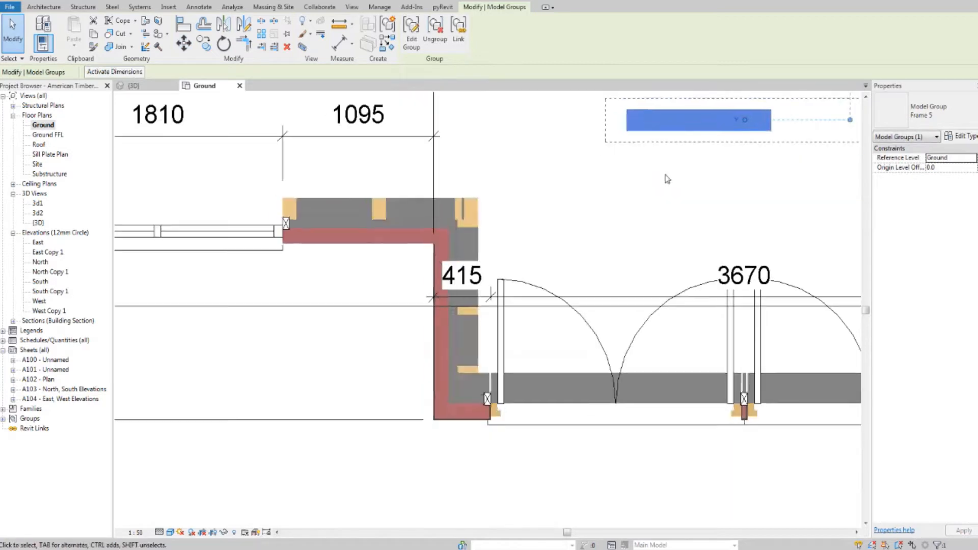
{"action": "scroll", "coordinate": [665, 179], "scroll_direction": "up", "scroll_amount": 1}
{"action": "left_click", "coordinate": [186, 50]}
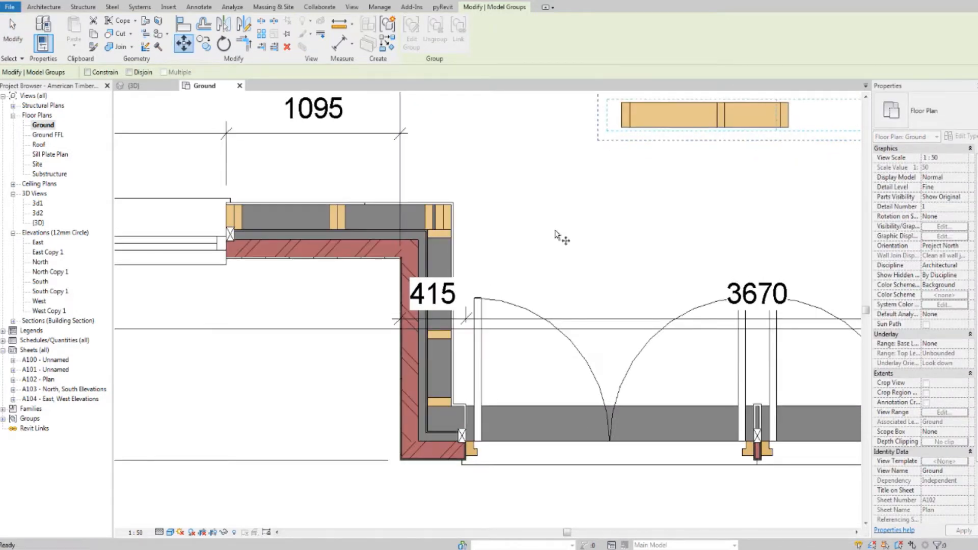
{"action": "key", "text": "Escape"}
{"action": "middle_click_drag", "start_coordinate": [566, 231], "coordinate": [521, 261]}
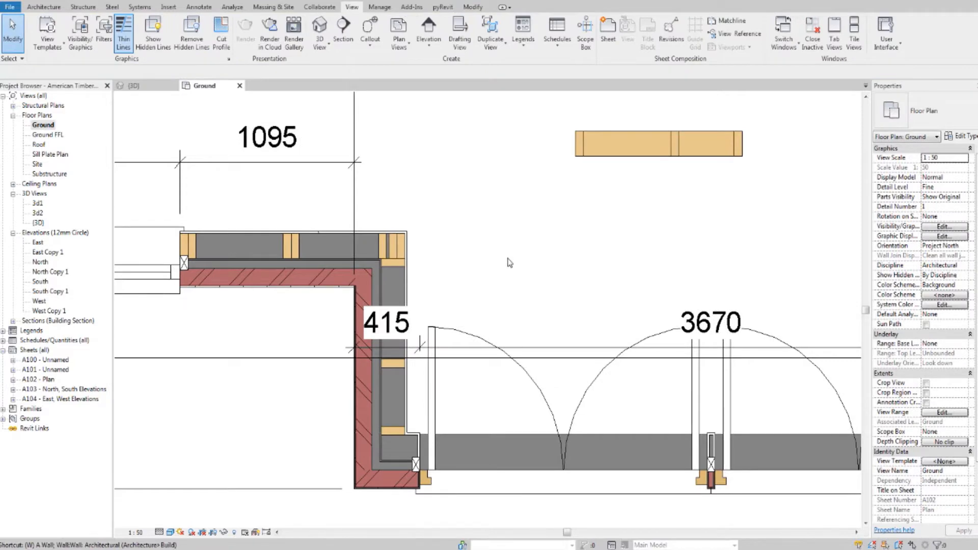
Tile the Ground plan and 3D views side by side, with the 3D view focused on the bay's left corner
{"action": "key", "text": "w"}
{"action": "key", "text": "t"}
{"action": "left_click", "coordinate": [688, 360]}
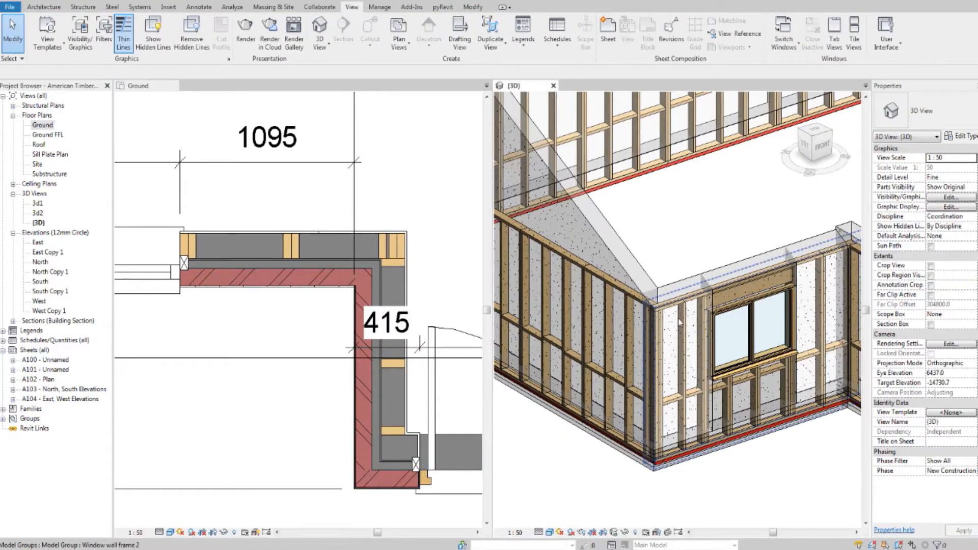
{"action": "middle_click_drag", "start_coordinate": [681, 320], "coordinate": [717, 334], "text": "shift"}
{"action": "scroll", "coordinate": [717, 329], "scroll_direction": "up", "scroll_amount": 8}
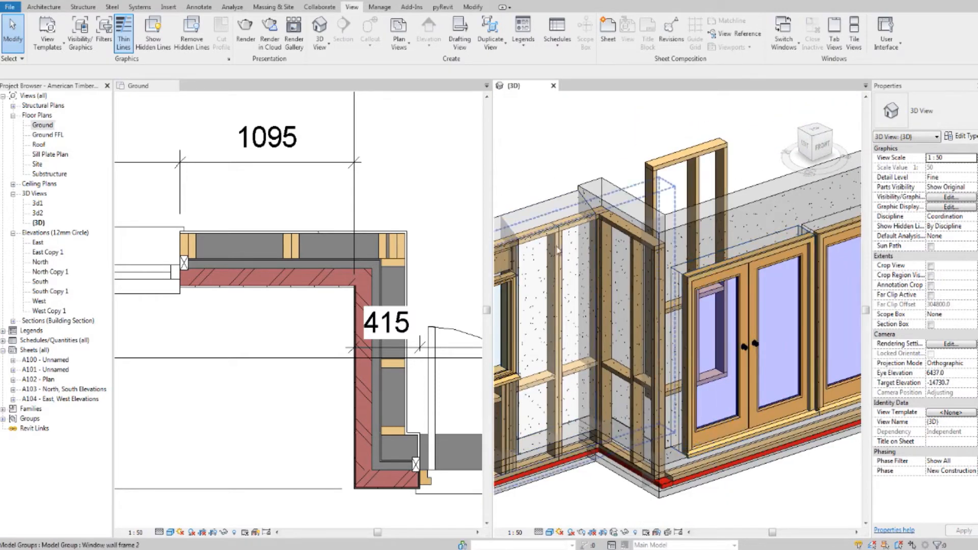
Move the rotated frame group by its lower-left corner onto the horizontal layer line of the door wall, near the bay's left corner
{"action": "left_click", "coordinate": [299, 215]}
{"action": "scroll", "coordinate": [291, 282], "scroll_direction": "down", "scroll_amount": 5}
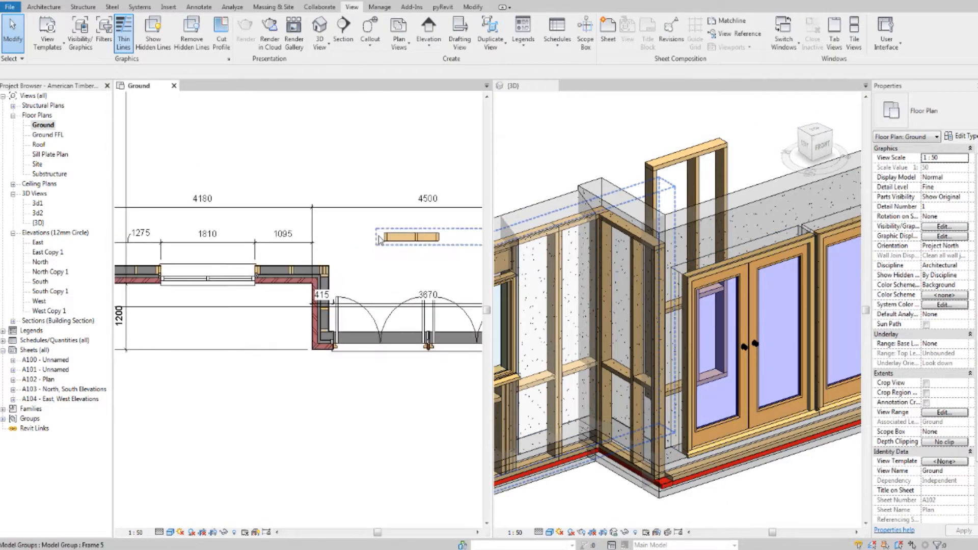
{"action": "left_click", "coordinate": [385, 240]}
{"action": "left_click", "coordinate": [184, 44]}
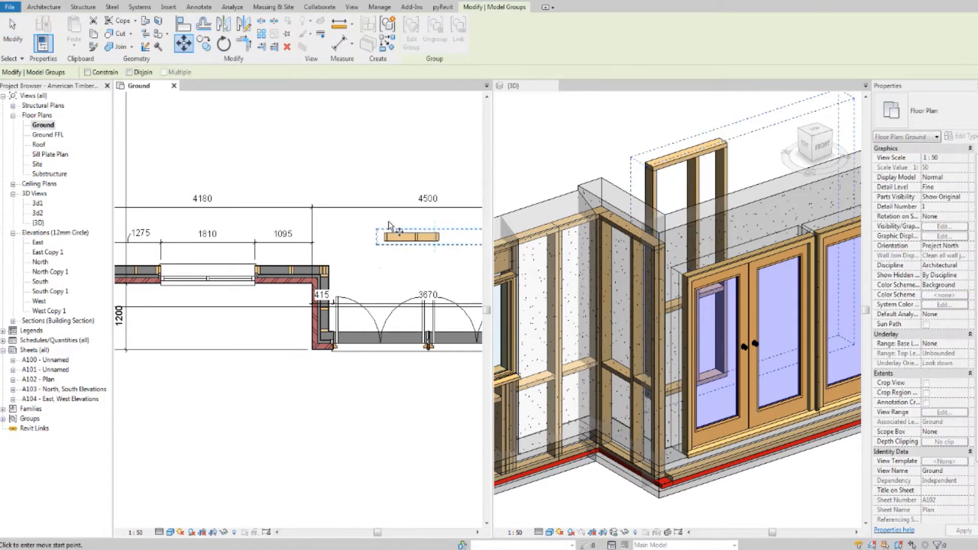
{"action": "scroll", "coordinate": [395, 265], "scroll_direction": "up", "scroll_amount": 6}
{"action": "left_click", "coordinate": [395, 194]}
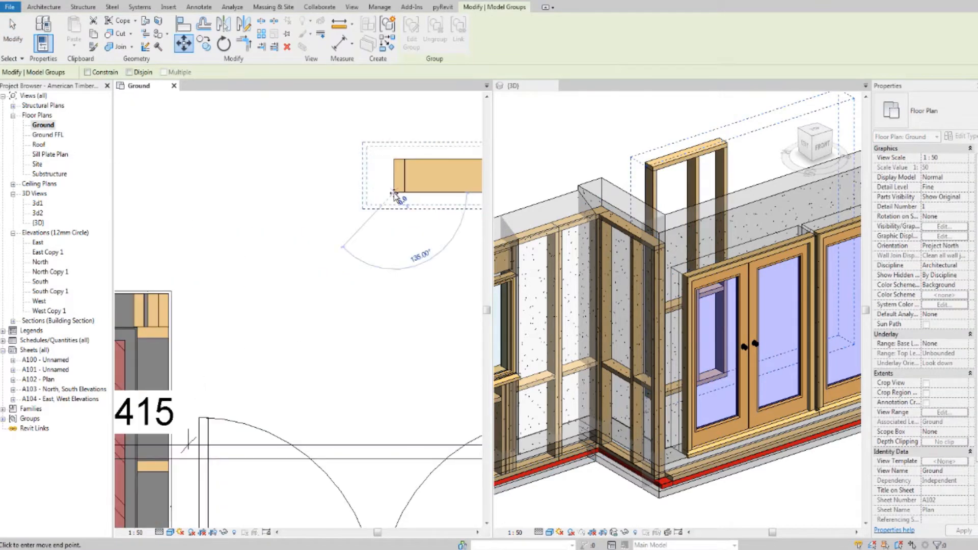
{"action": "scroll", "coordinate": [357, 230], "scroll_direction": "down", "scroll_amount": 3}
{"action": "scroll", "coordinate": [286, 331], "scroll_direction": "up", "scroll_amount": 6}
{"action": "scroll", "coordinate": [246, 323], "scroll_direction": "up", "scroll_amount": 5}
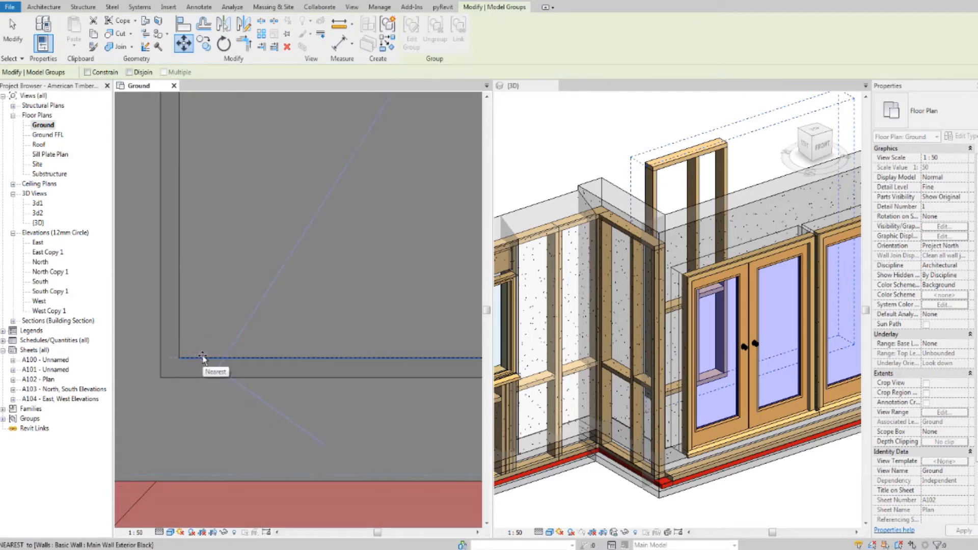
{"action": "left_click", "coordinate": [203, 358]}
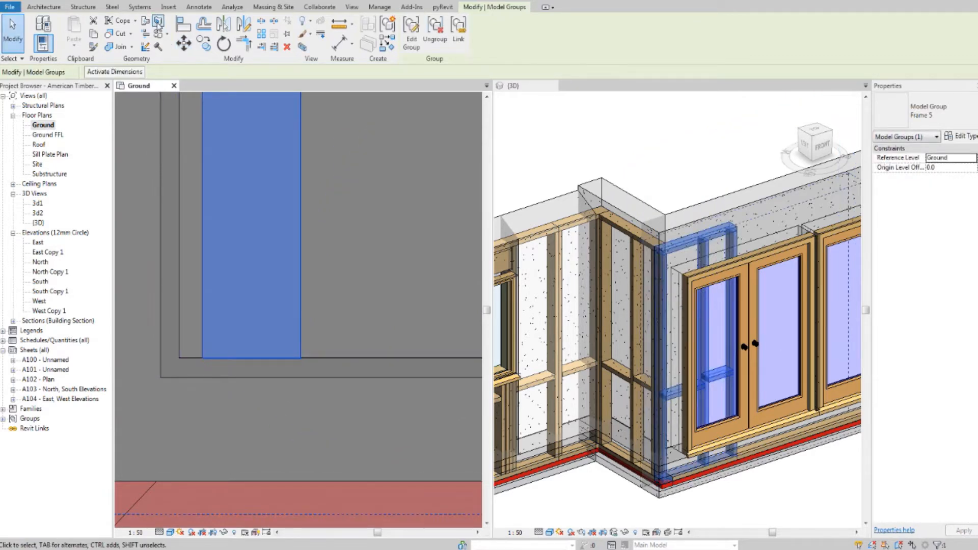
Draw a vertical detail line down from the outer corner of the bay's side-wall framing, past the lower edge of the rotated frame
{"action": "left_click", "coordinate": [182, 44]}
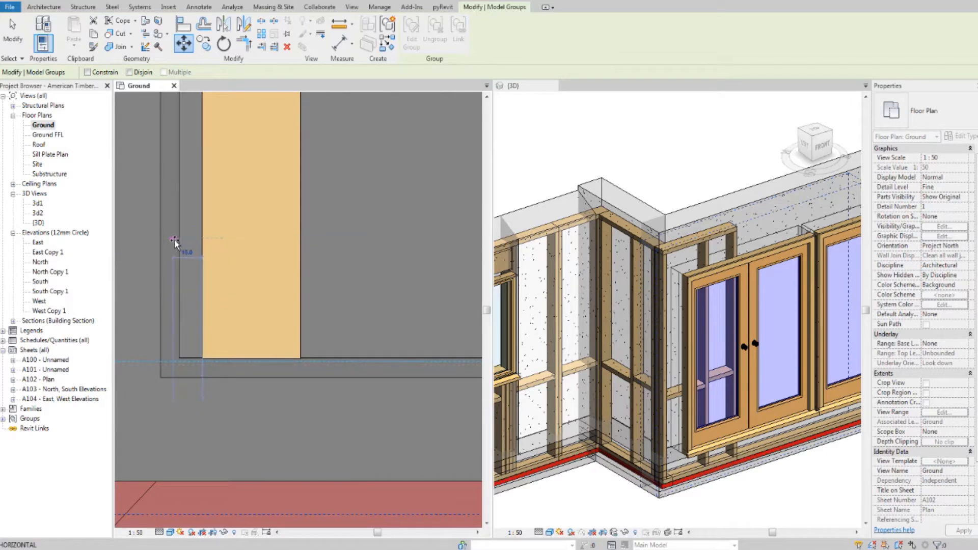
{"action": "key", "text": "Escape"}
{"action": "scroll", "coordinate": [248, 238], "scroll_direction": "down", "scroll_amount": 2}
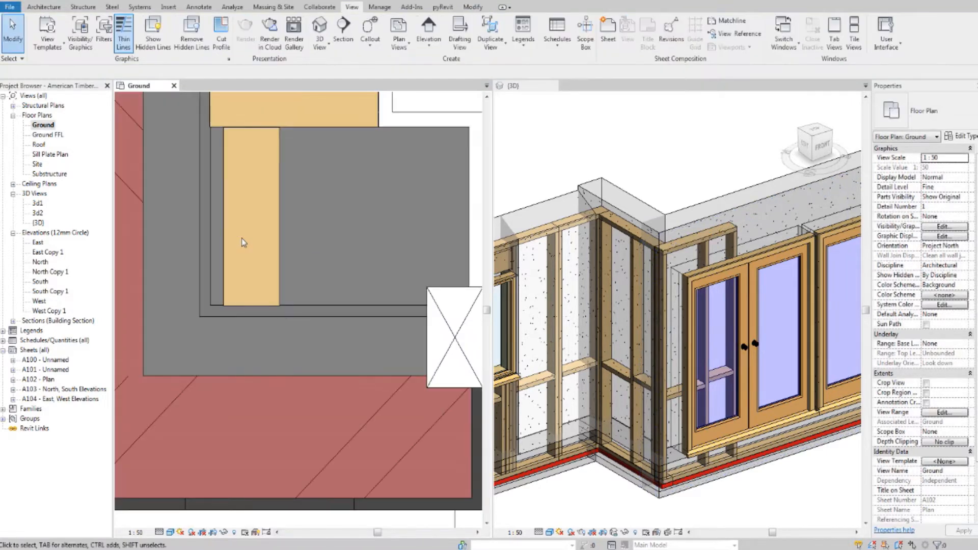
{"action": "scroll", "coordinate": [243, 243], "scroll_direction": "up", "scroll_amount": 3}
{"action": "key", "text": "d"}
{"action": "key", "text": "l"}
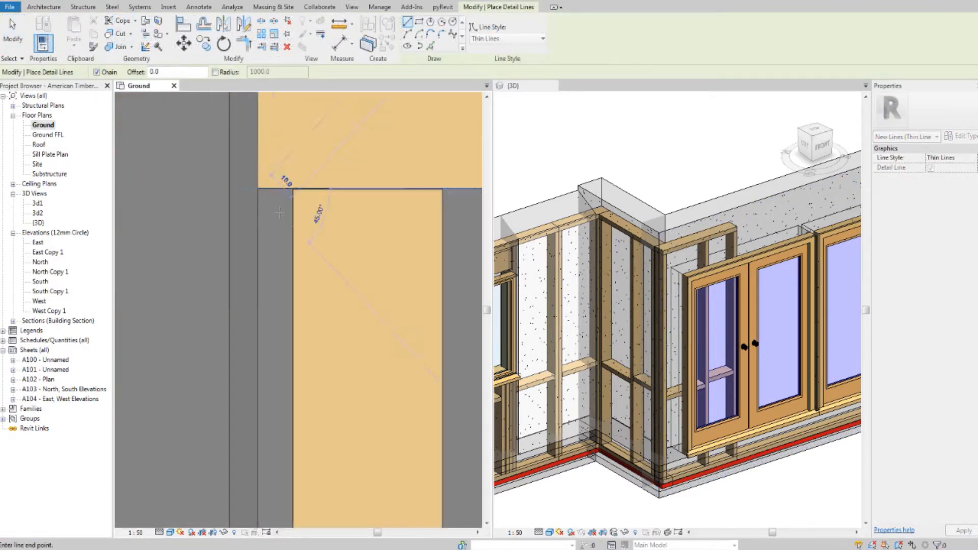
{"action": "middle_click_drag", "start_coordinate": [283, 245], "coordinate": [289, 165]}
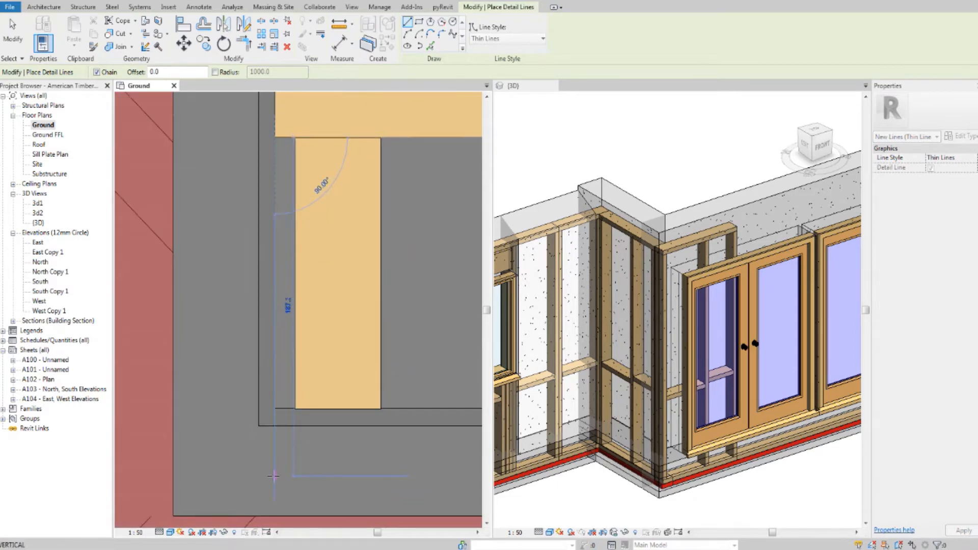
{"action": "left_click", "coordinate": [274, 476]}
{"action": "key", "text": "Escape"}
{"action": "key", "text": "Escape"}
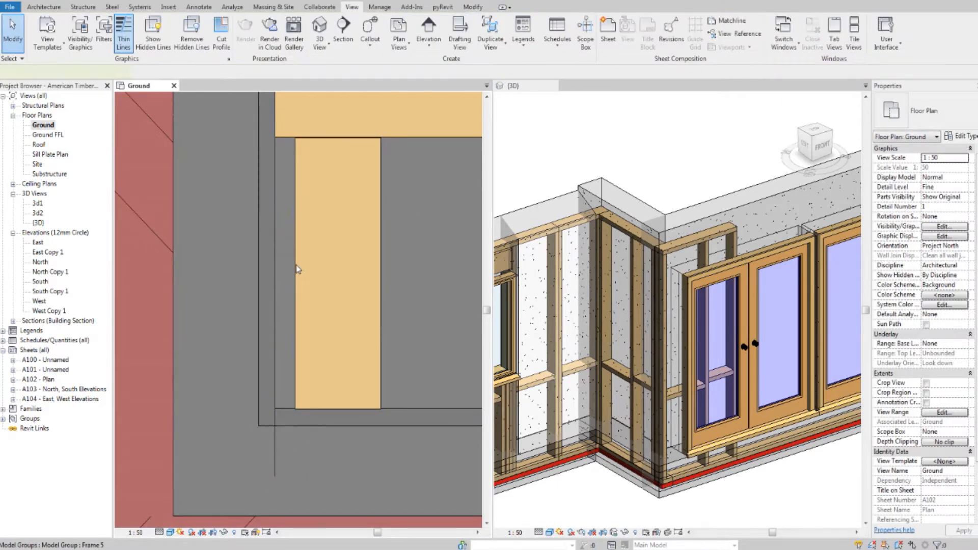
Move the rotated Frame 5 group horizontally to the left so its outer edge lies on the vertical detail line
{"action": "left_click", "coordinate": [296, 264]}
{"action": "scroll", "coordinate": [255, 174], "scroll_direction": "down", "scroll_amount": 5}
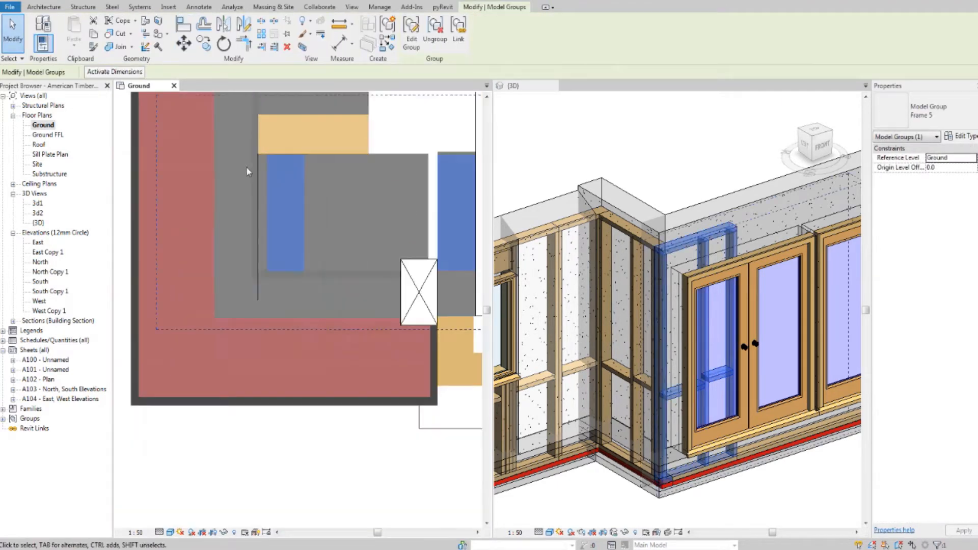
{"action": "scroll", "coordinate": [242, 193], "scroll_direction": "up", "scroll_amount": 2}
{"action": "scroll", "coordinate": [242, 194], "scroll_direction": "up", "scroll_amount": 4}
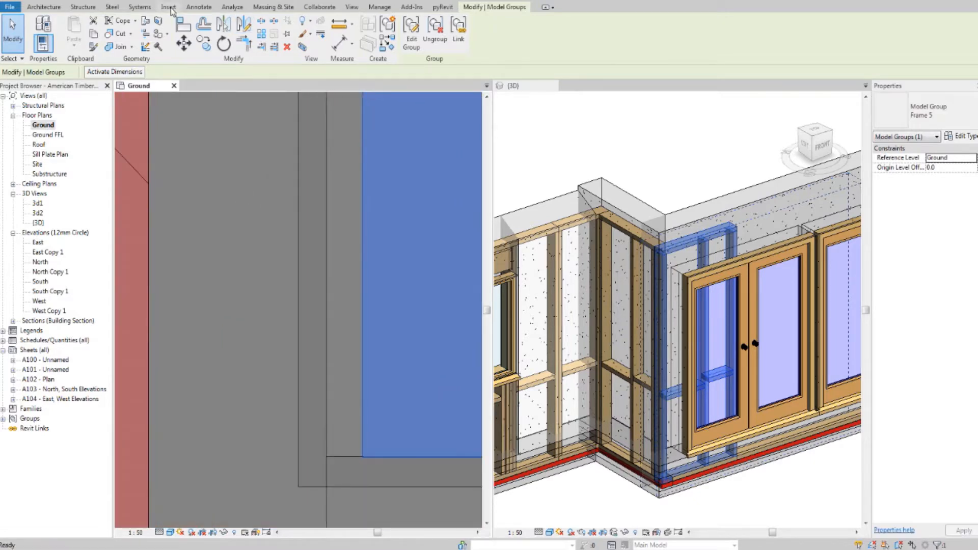
{"action": "left_click", "coordinate": [182, 43]}
{"action": "scroll", "coordinate": [362, 358], "scroll_direction": "up", "scroll_amount": 1}
{"action": "left_click", "coordinate": [362, 341]}
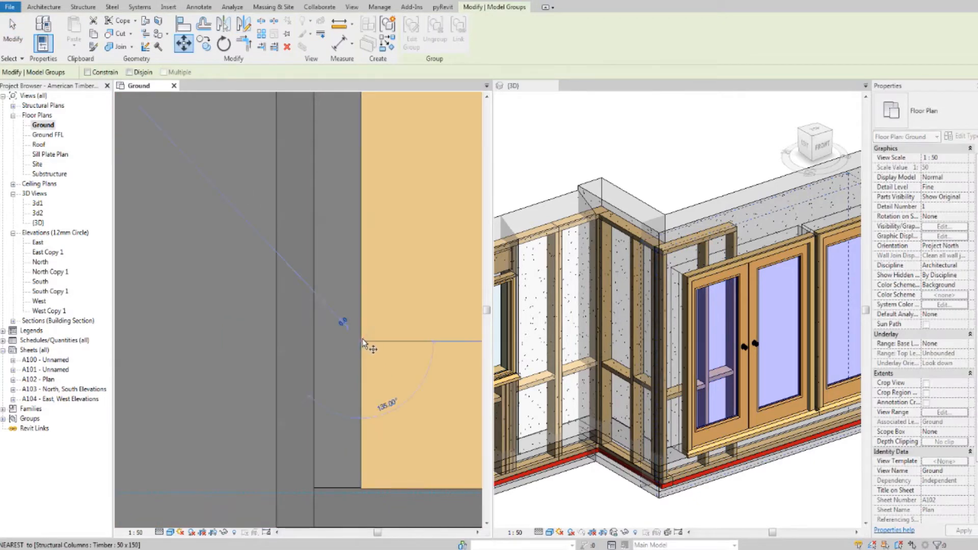
{"action": "left_click", "coordinate": [316, 344]}
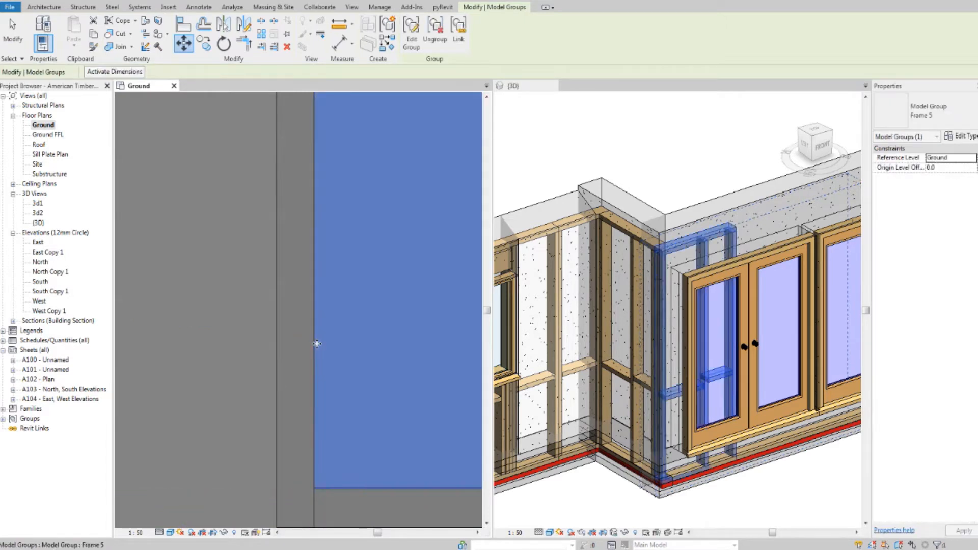
Move the Frame 5 group up about 0.3 mm so its lower edge meets the door wall's layer line
{"action": "middle_click_drag", "start_coordinate": [332, 465], "coordinate": [311, 347]}
{"action": "scroll", "coordinate": [336, 428], "scroll_direction": "up", "scroll_amount": 3}
{"action": "scroll", "coordinate": [311, 347], "scroll_direction": "up", "scroll_amount": 1}
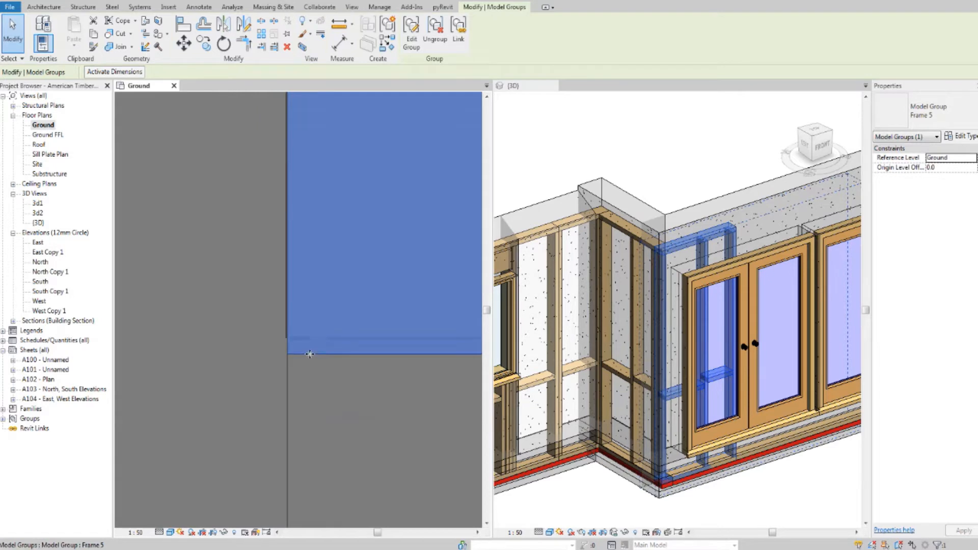
{"action": "left_click", "coordinate": [182, 39]}
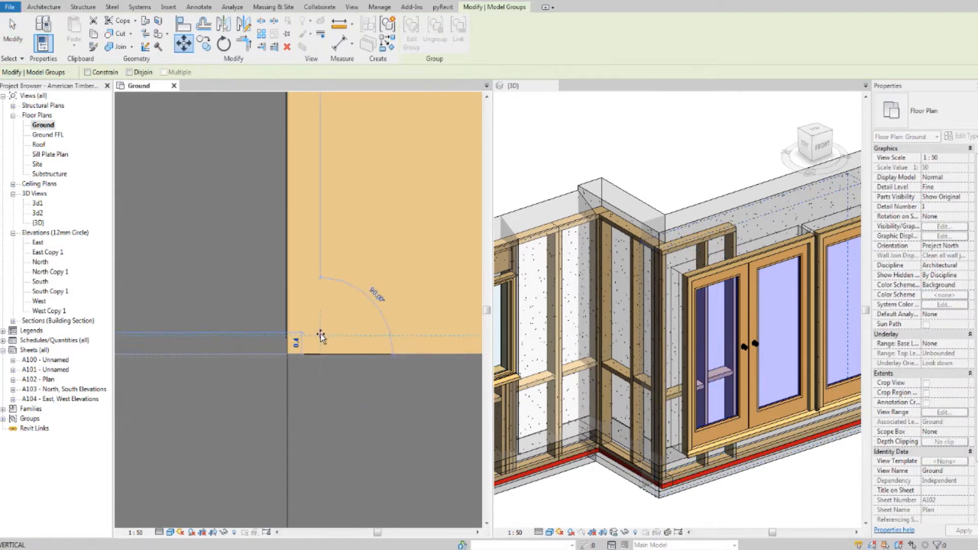
{"action": "left_click", "coordinate": [321, 338]}
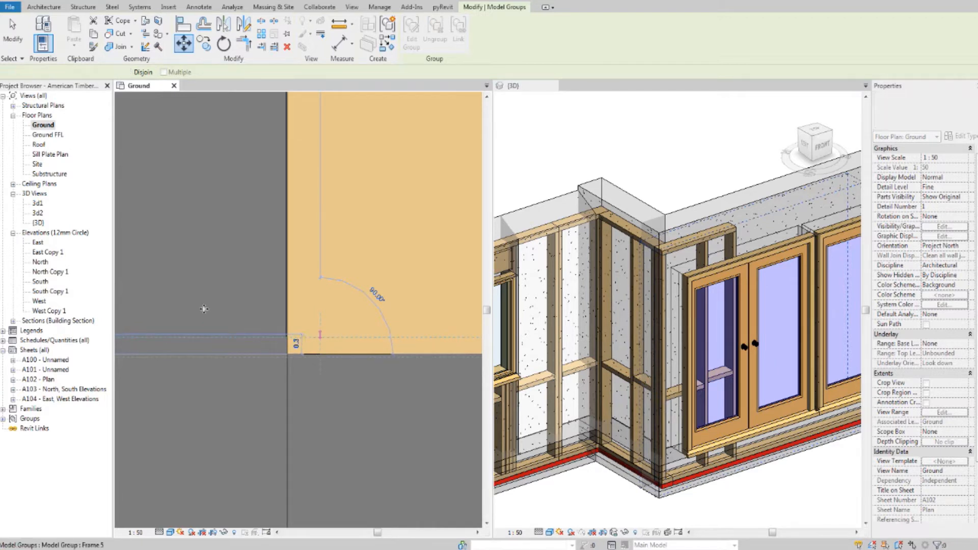
Move the Frame 5 group down about 1.4 mm to clear its overlap with the side-wall stud above
{"action": "scroll", "coordinate": [308, 250], "scroll_direction": "down", "scroll_amount": 8}
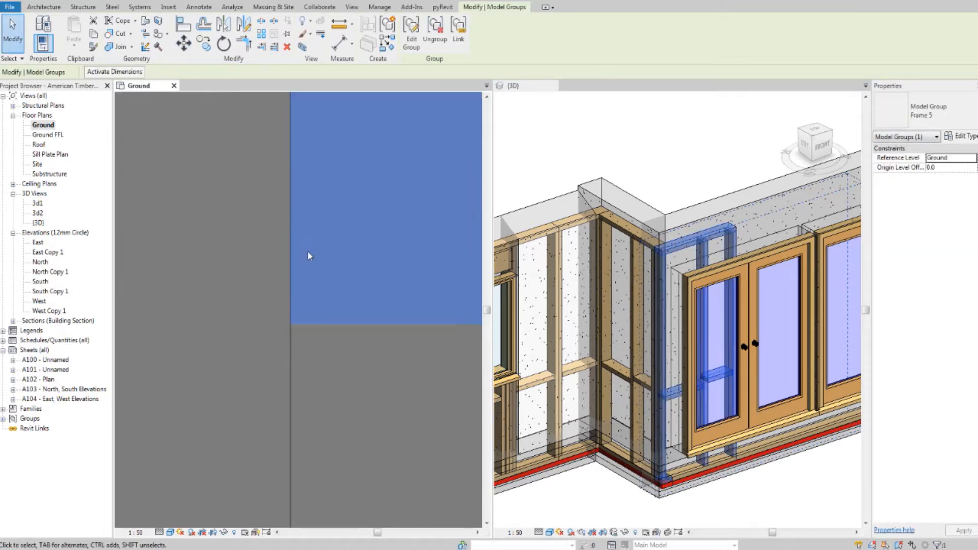
{"action": "middle_click_drag", "start_coordinate": [360, 175], "coordinate": [359, 421]}
{"action": "middle_click_drag", "start_coordinate": [345, 210], "coordinate": [335, 328]}
{"action": "scroll", "coordinate": [334, 328], "scroll_direction": "down", "scroll_amount": 2}
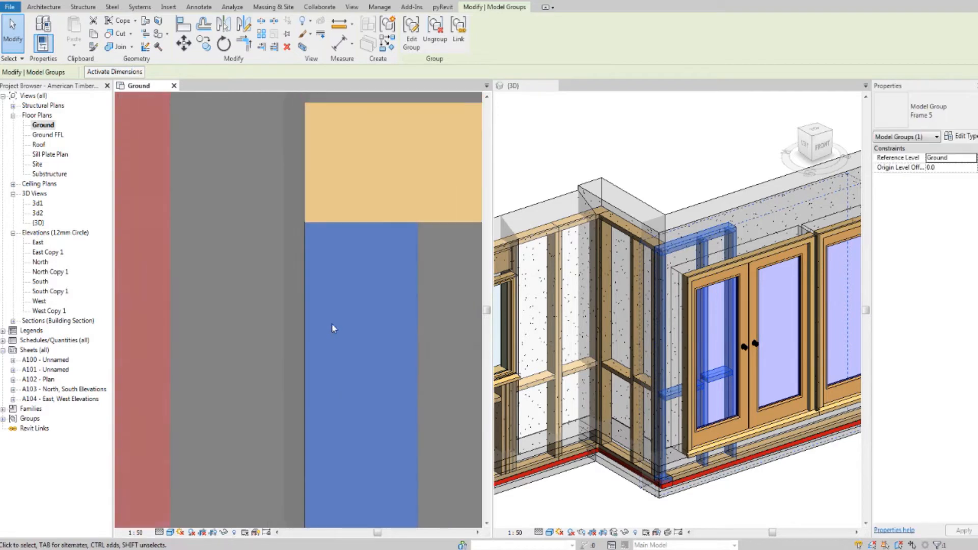
{"action": "scroll", "coordinate": [333, 253], "scroll_direction": "up", "scroll_amount": 6}
{"action": "key", "text": "m"}
{"action": "key", "text": "v"}
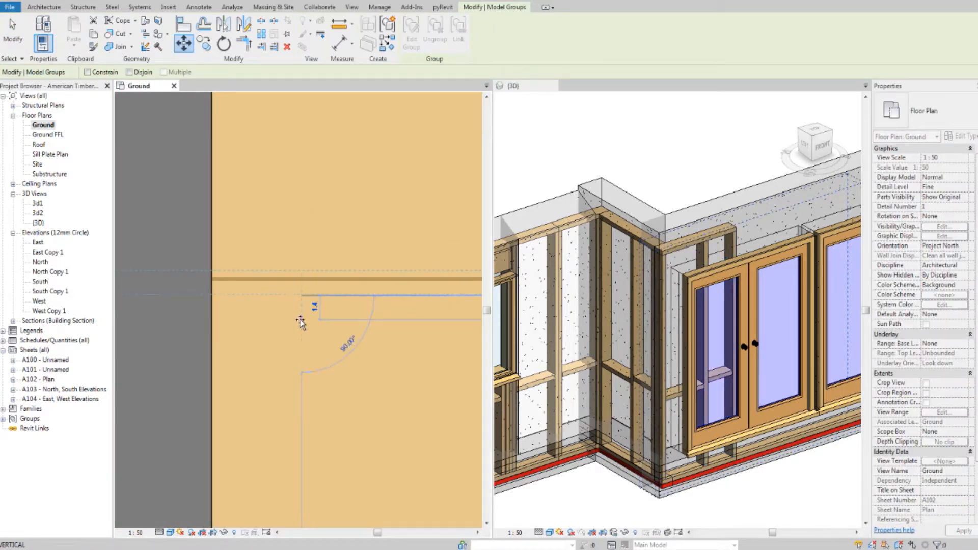
{"action": "left_click", "coordinate": [301, 323]}
Move the Frame 5 group back up until its upper edge sits flush against the side-wall stud
{"action": "key", "text": "m"}
{"action": "key", "text": "v"}
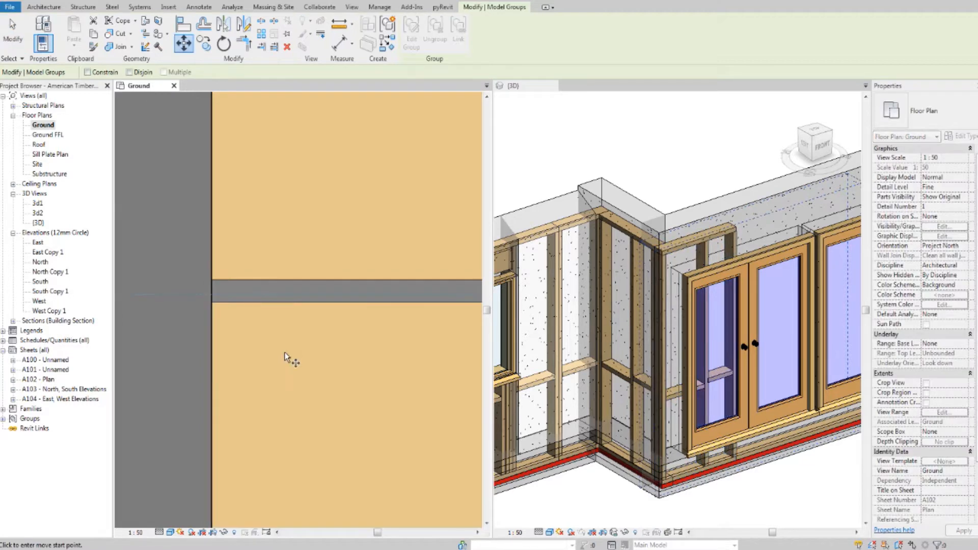
{"action": "left_click", "coordinate": [272, 305]}
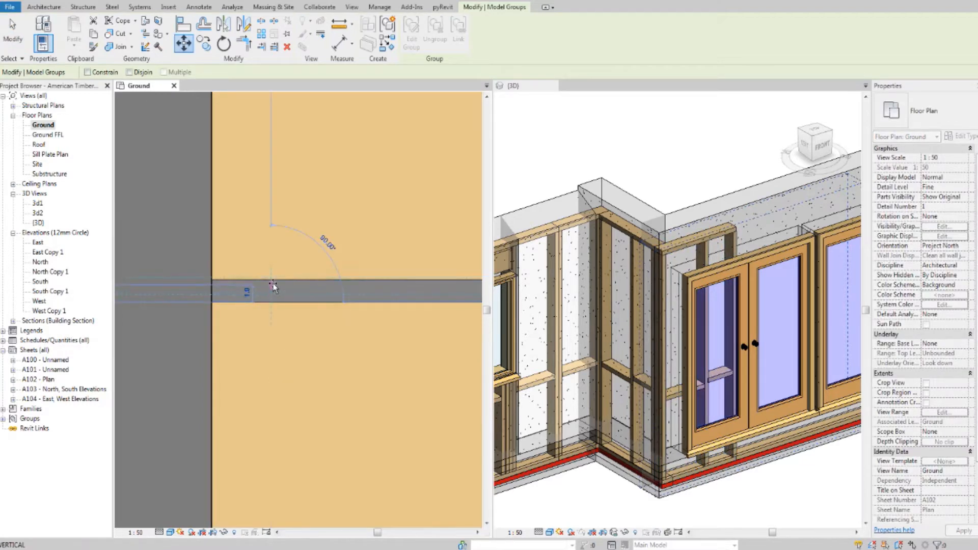
{"action": "left_click", "coordinate": [273, 283]}
{"action": "key", "text": "Escape"}
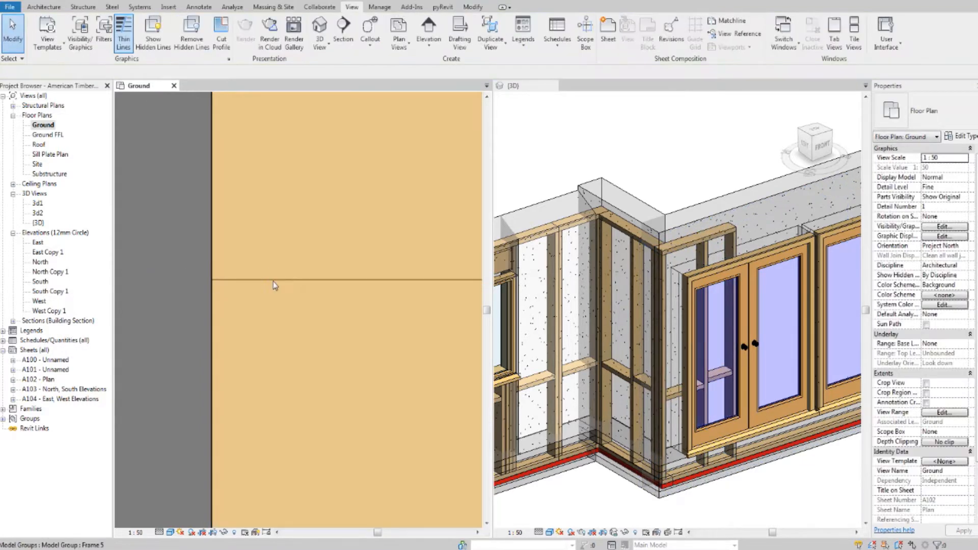
Unpin and delete the 50 x 150 glulam member running below the bay doors in the 3D view
{"action": "scroll", "coordinate": [276, 294], "scroll_direction": "down", "scroll_amount": 5}
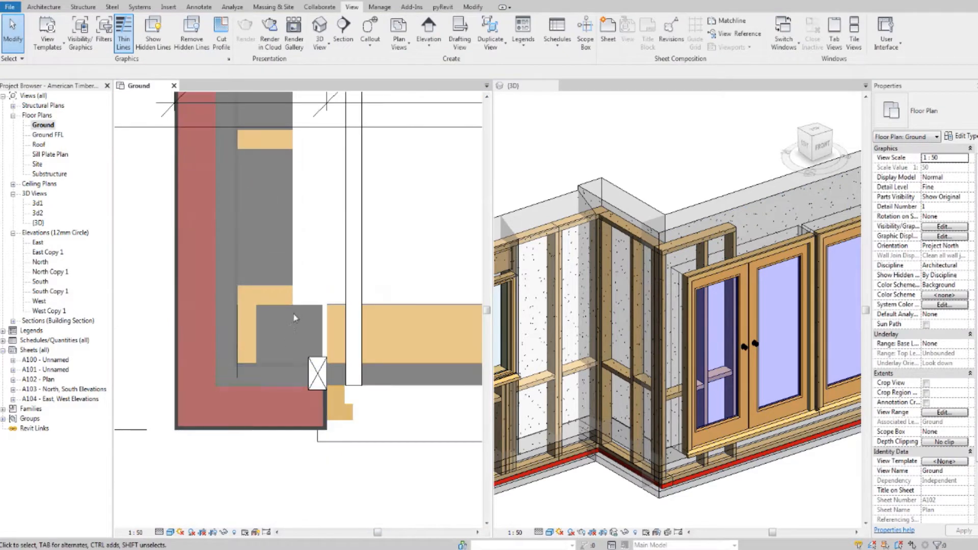
{"action": "left_click", "coordinate": [682, 351]}
{"action": "scroll", "coordinate": [662, 438], "scroll_direction": "up", "scroll_amount": 5}
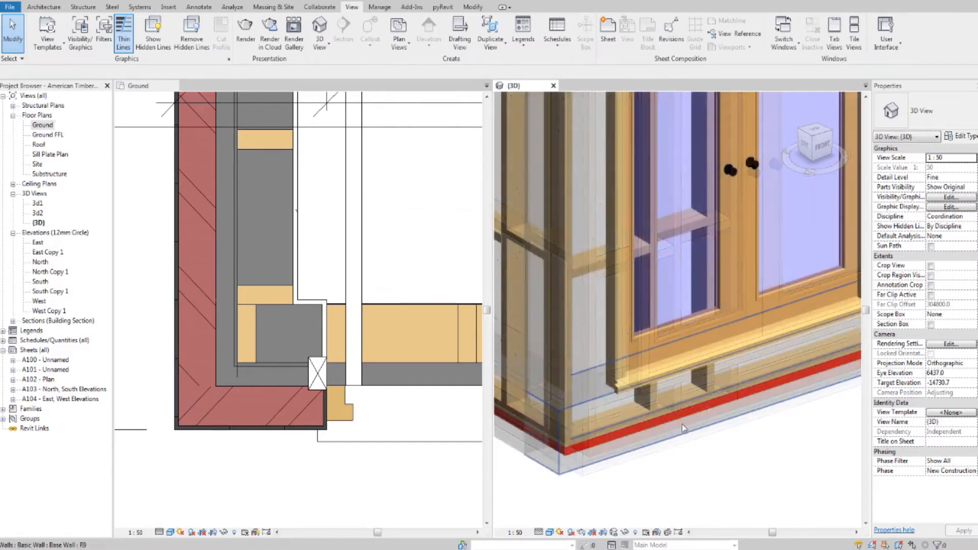
{"action": "scroll", "coordinate": [684, 428], "scroll_direction": "up", "scroll_amount": 3}
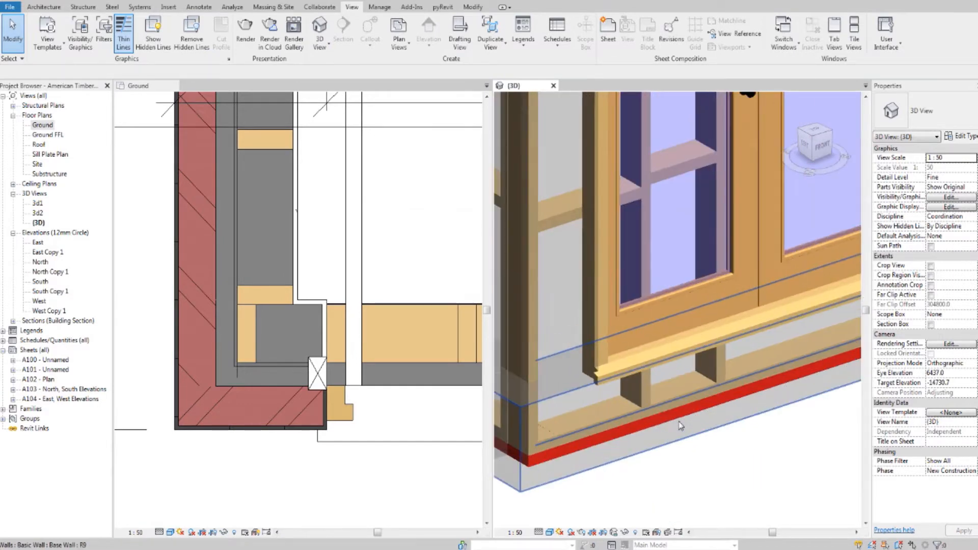
{"action": "left_click", "coordinate": [763, 374]}
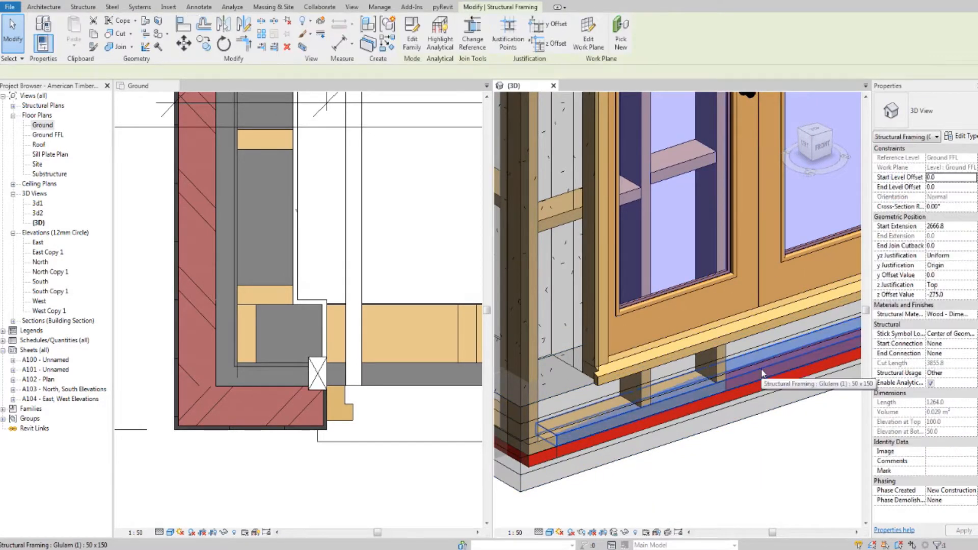
{"action": "key", "text": "Delete"}
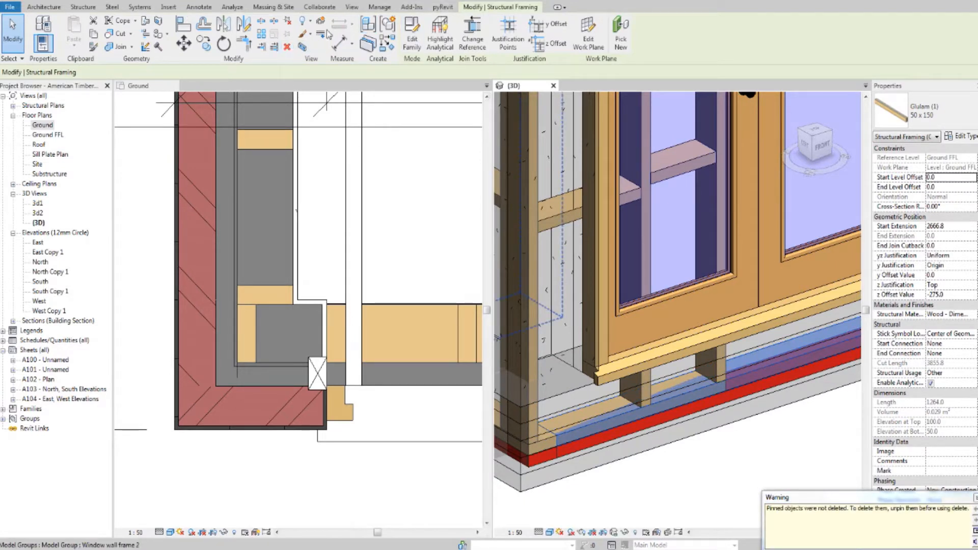
{"action": "left_click", "coordinate": [289, 24]}
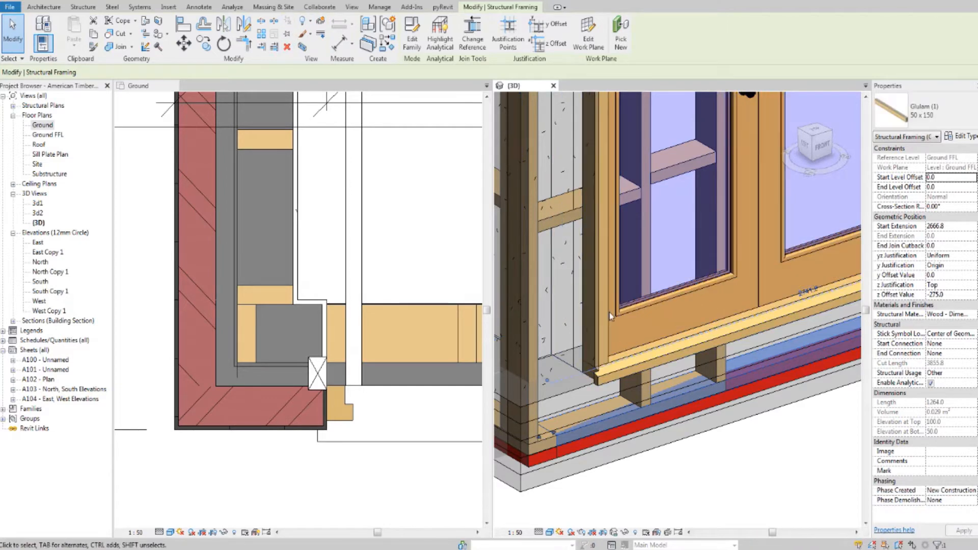
{"action": "key", "text": "Delete"}
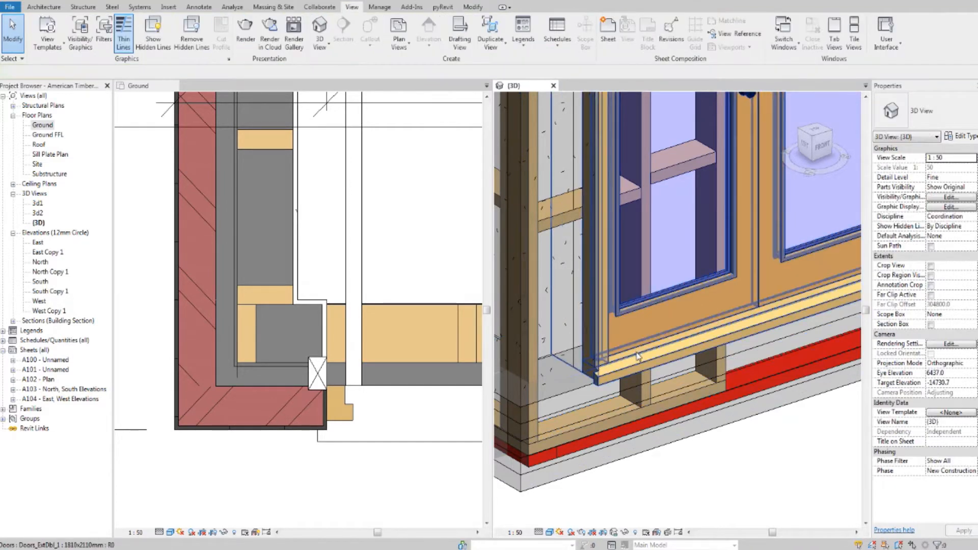
Move the Section 3 line in the Ground plan to just outside the bay's door wall and open its section view
{"action": "middle_click_drag", "start_coordinate": [613, 318], "coordinate": [616, 321]}
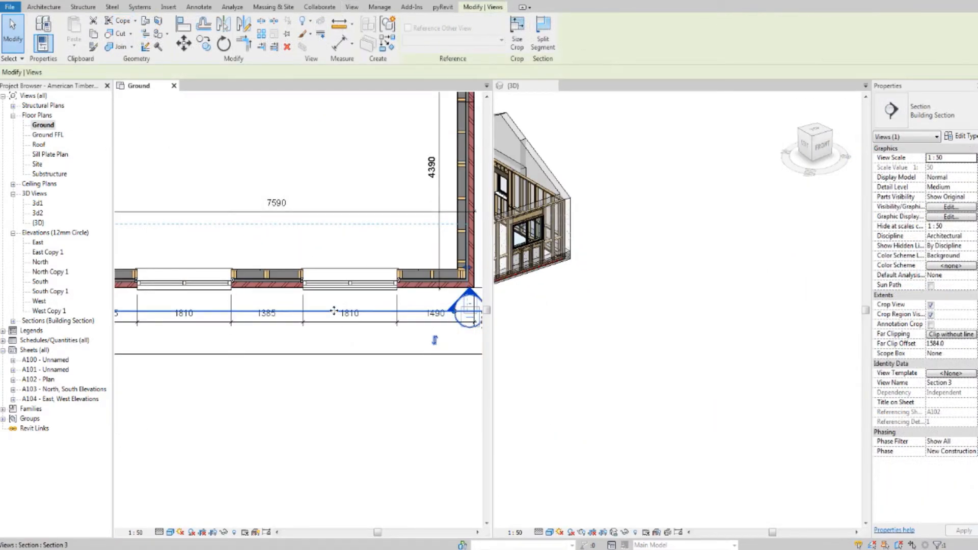
{"action": "scroll", "coordinate": [340, 319], "scroll_direction": "down", "scroll_amount": 3}
{"action": "left_click_drag", "start_coordinate": [340, 315], "coordinate": [341, 341]}
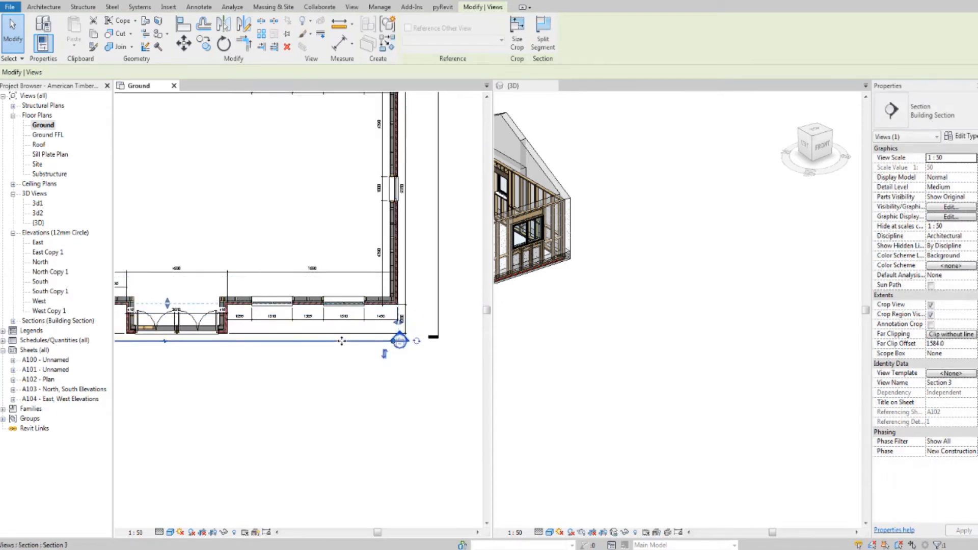
{"action": "right_click", "coordinate": [343, 340]}
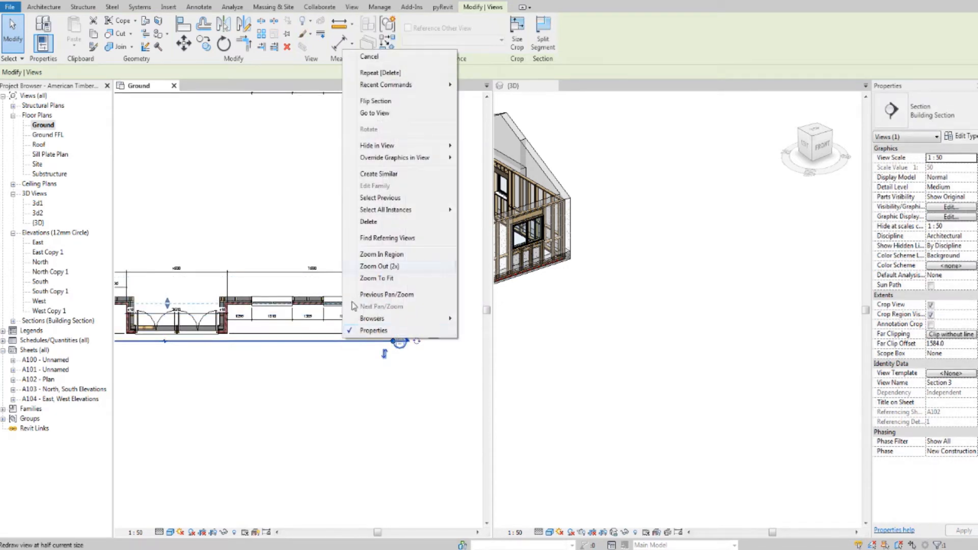
{"action": "left_click", "coordinate": [387, 112]}
{"action": "scroll", "coordinate": [310, 350], "scroll_direction": "up", "scroll_amount": 6}
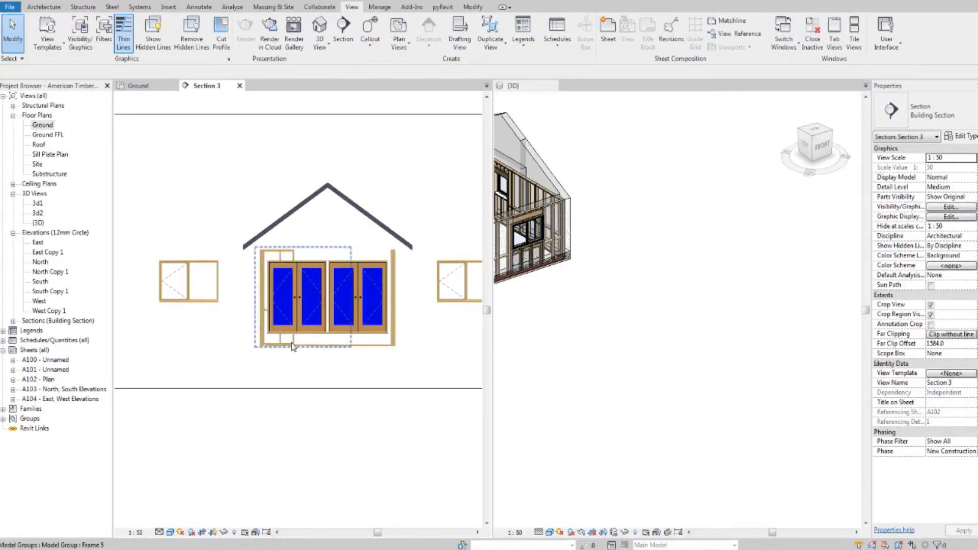
Examine the upper-left corner of the left double door's frame and the framing behind it in the 3D view
{"action": "left_click", "coordinate": [612, 258]}
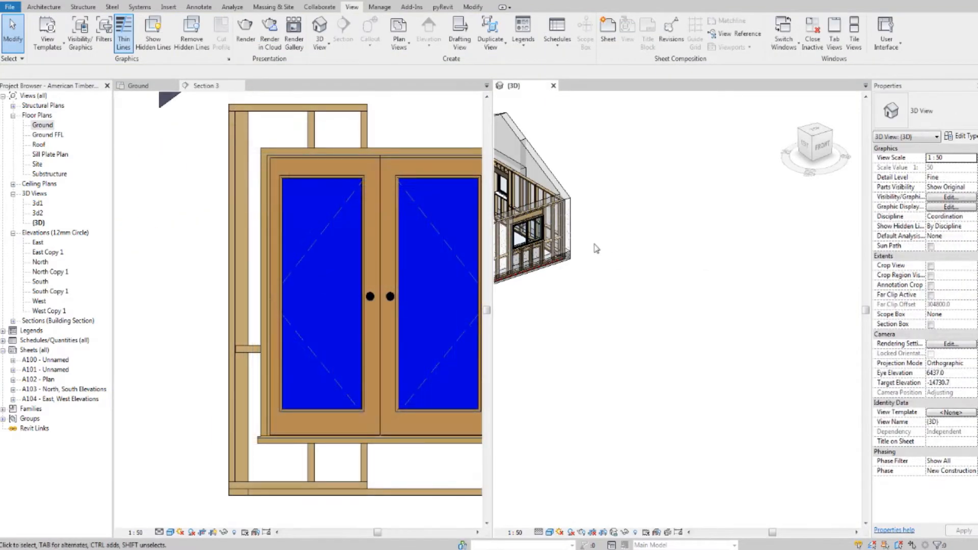
{"action": "scroll", "coordinate": [594, 281], "scroll_direction": "up", "scroll_amount": 5}
{"action": "scroll", "coordinate": [594, 281], "scroll_direction": "up", "scroll_amount": 8}
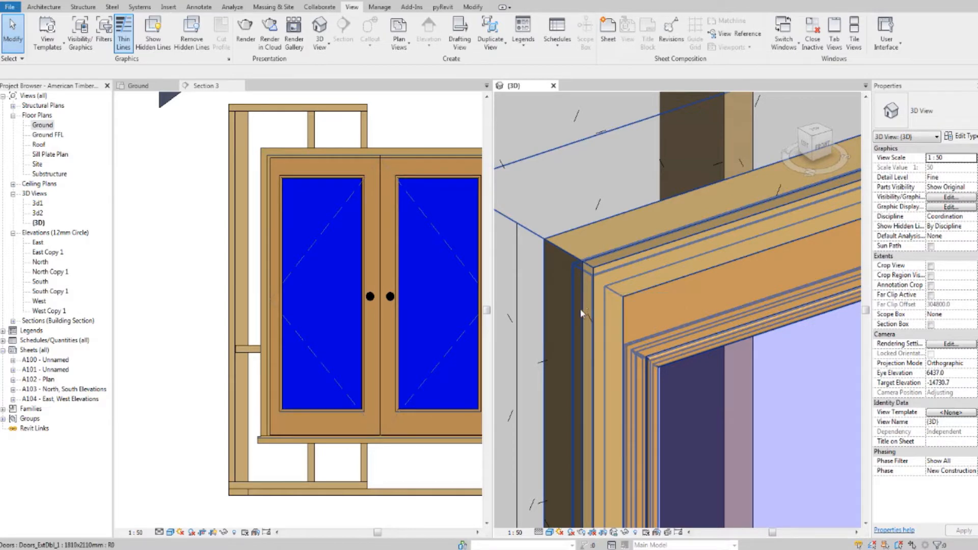
{"action": "scroll", "coordinate": [582, 313], "scroll_direction": "down", "scroll_amount": 5}
{"action": "scroll", "coordinate": [601, 217], "scroll_direction": "up", "scroll_amount": 4}
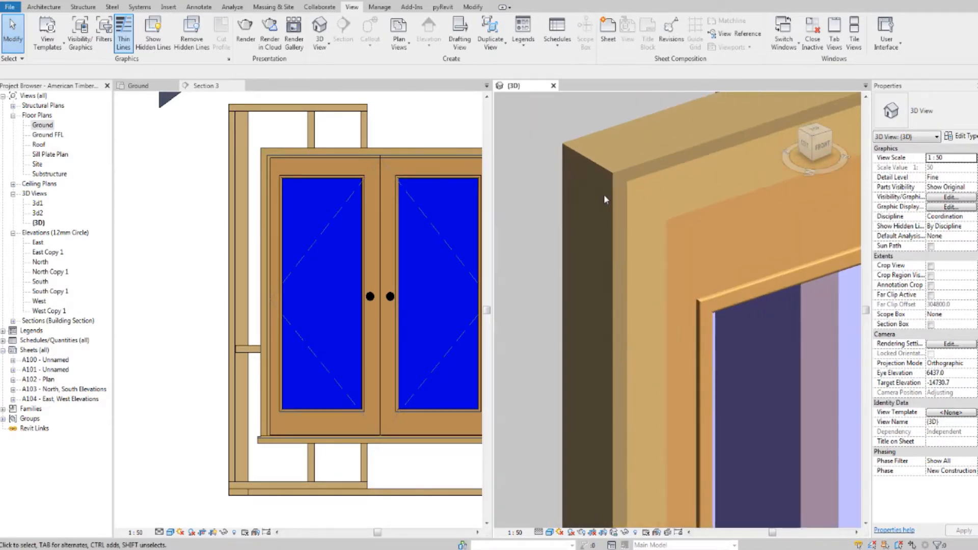
{"action": "scroll", "coordinate": [615, 189], "scroll_direction": "up", "scroll_amount": 5}
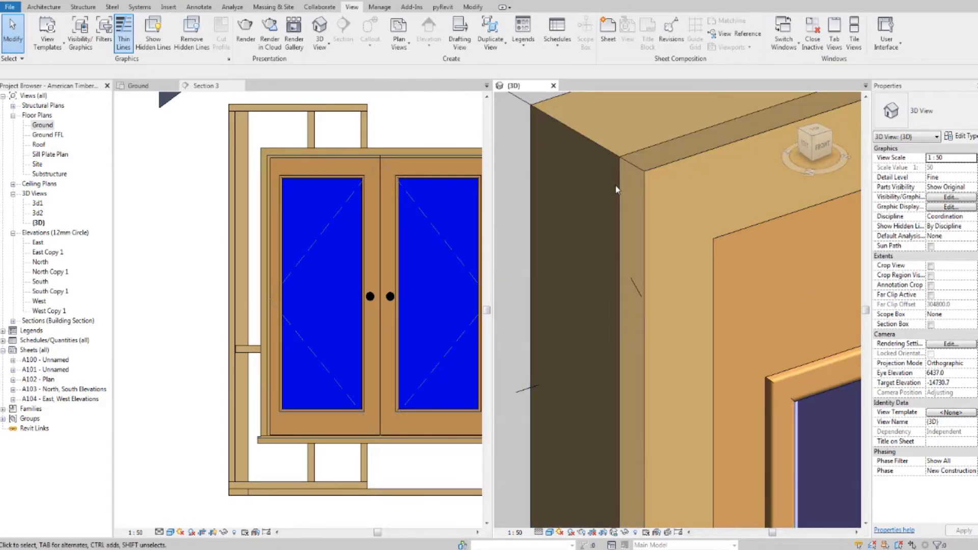
{"action": "scroll", "coordinate": [615, 176], "scroll_direction": "down", "scroll_amount": 2}
{"action": "scroll", "coordinate": [362, 237], "scroll_direction": "down", "scroll_amount": 2}
Override the graphics of both double doors in the Section 3 view with a surface transparency of 60
{"action": "left_click", "coordinate": [357, 225]}
{"action": "scroll", "coordinate": [354, 221], "scroll_direction": "up", "scroll_amount": 1}
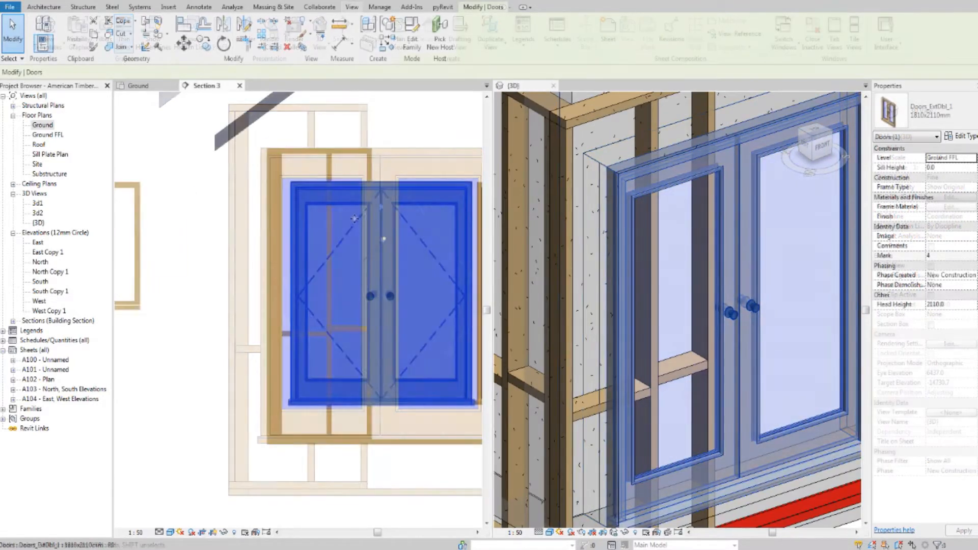
{"action": "middle_click_drag", "start_coordinate": [357, 217], "coordinate": [321, 192]}
{"action": "scroll", "coordinate": [322, 192], "scroll_direction": "down", "scroll_amount": 1}
{"action": "middle_click_drag", "start_coordinate": [419, 202], "coordinate": [384, 214]}
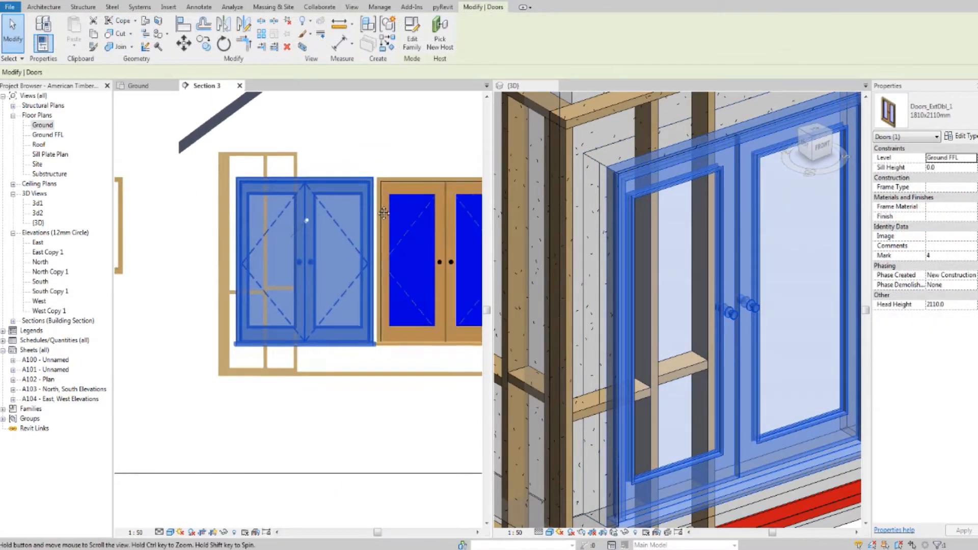
{"action": "left_click", "coordinate": [411, 181], "text": "ctrl"}
{"action": "right_click", "coordinate": [351, 194]}
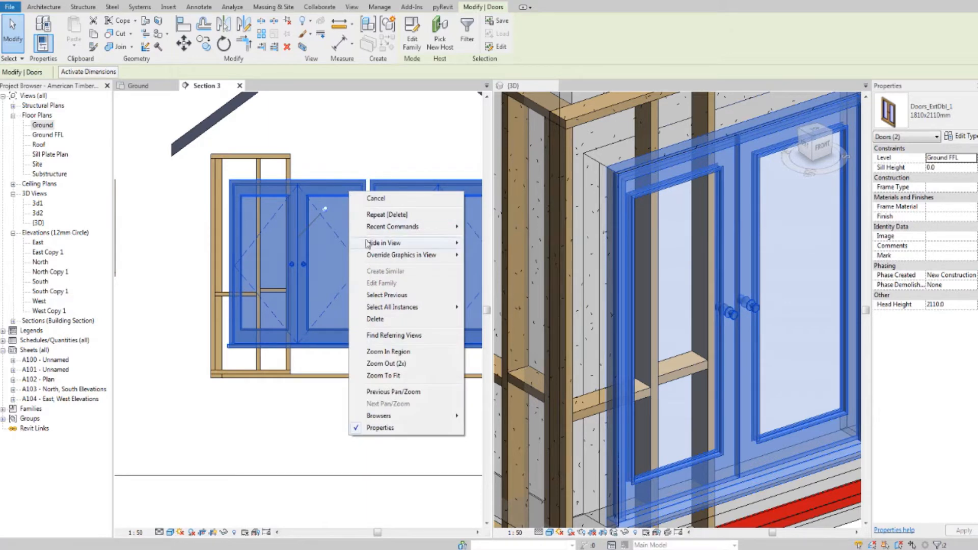
{"action": "mouse_move", "coordinate": [384, 257]}
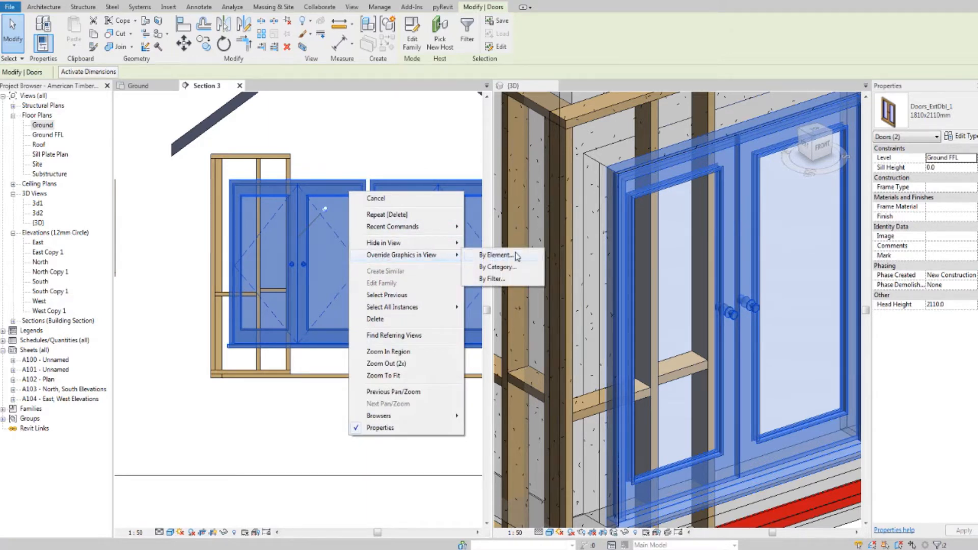
{"action": "left_click", "coordinate": [516, 255]}
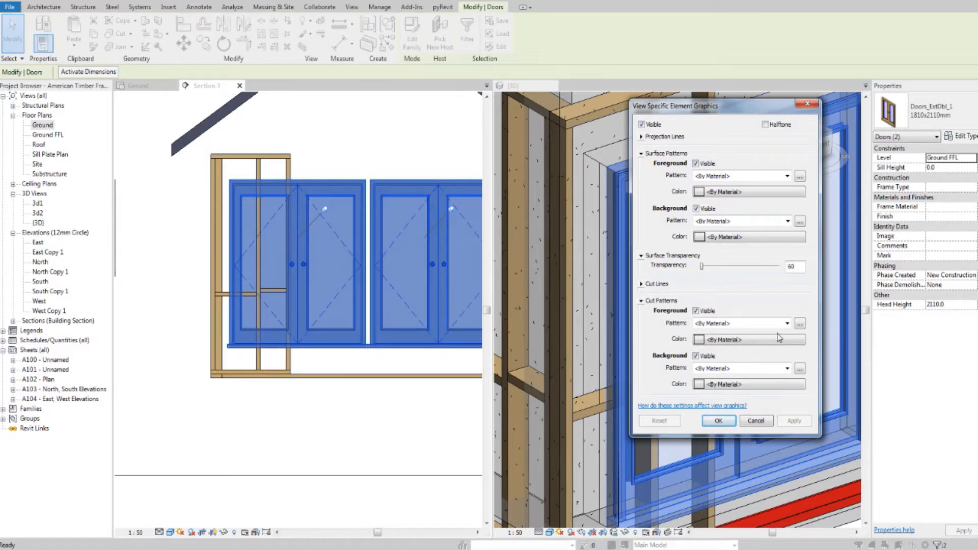
{"action": "left_click", "coordinate": [719, 421]}
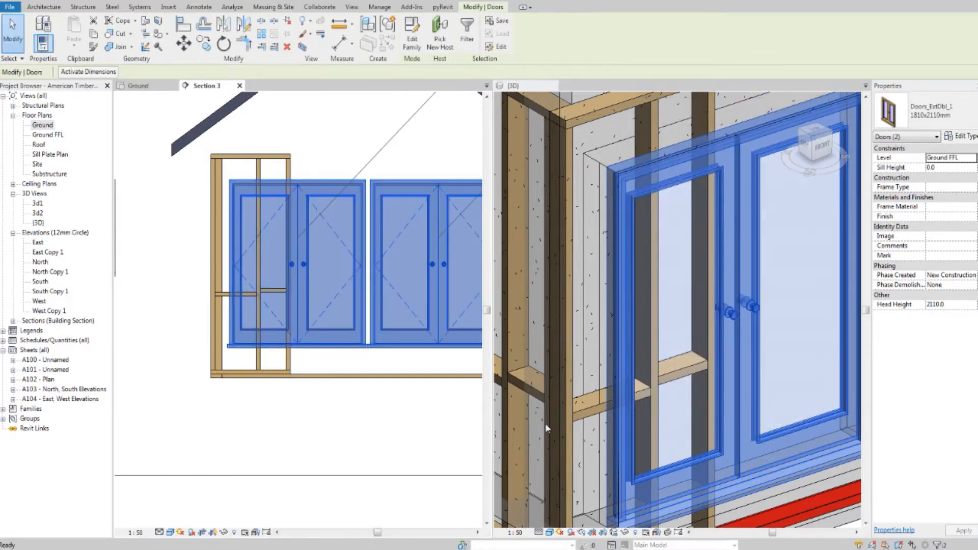
{"action": "left_click", "coordinate": [299, 436]}
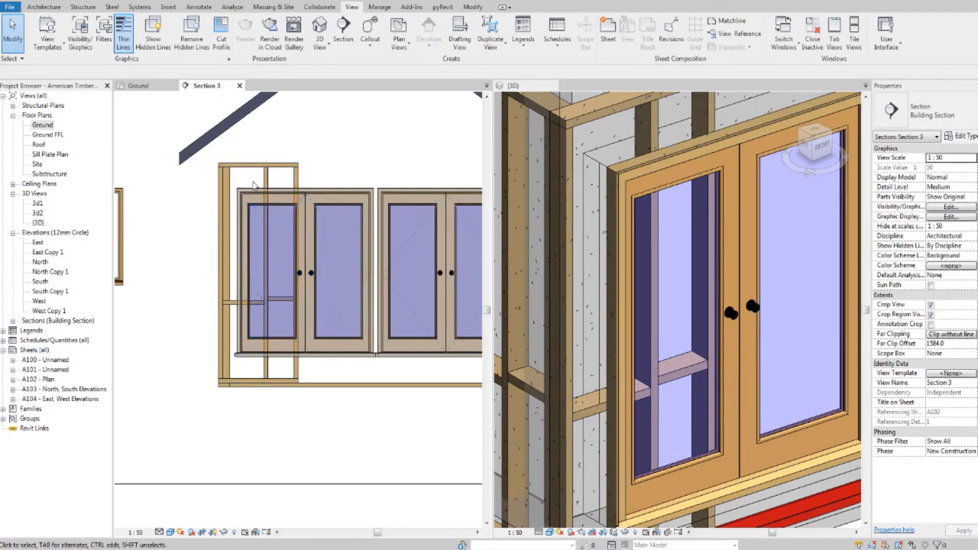
Ungroup the Frame 5 group behind the left double door so its members can be edited individually
{"action": "scroll", "coordinate": [310, 221], "scroll_direction": "up", "scroll_amount": 5}
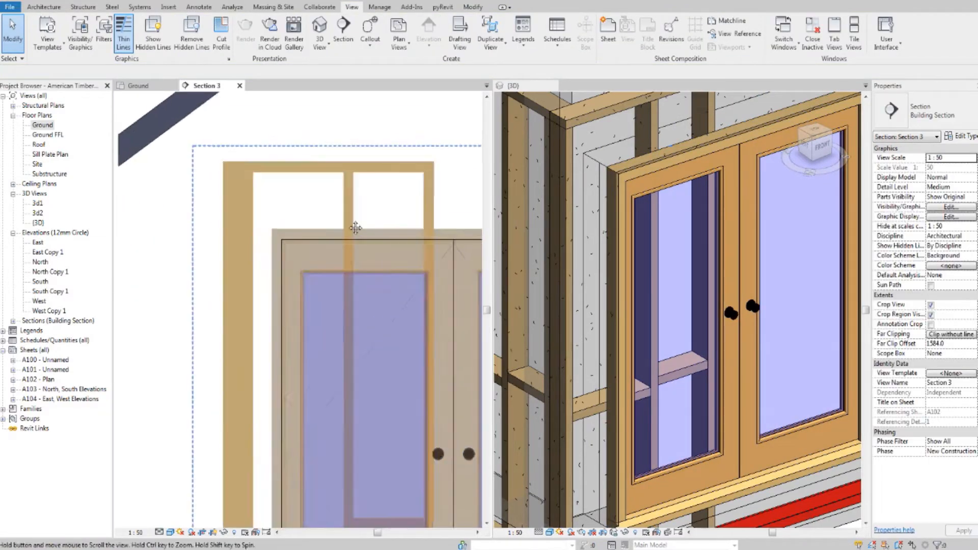
{"action": "scroll", "coordinate": [351, 229], "scroll_direction": "down", "scroll_amount": 2}
{"action": "middle_click_drag", "start_coordinate": [359, 289], "coordinate": [370, 218]}
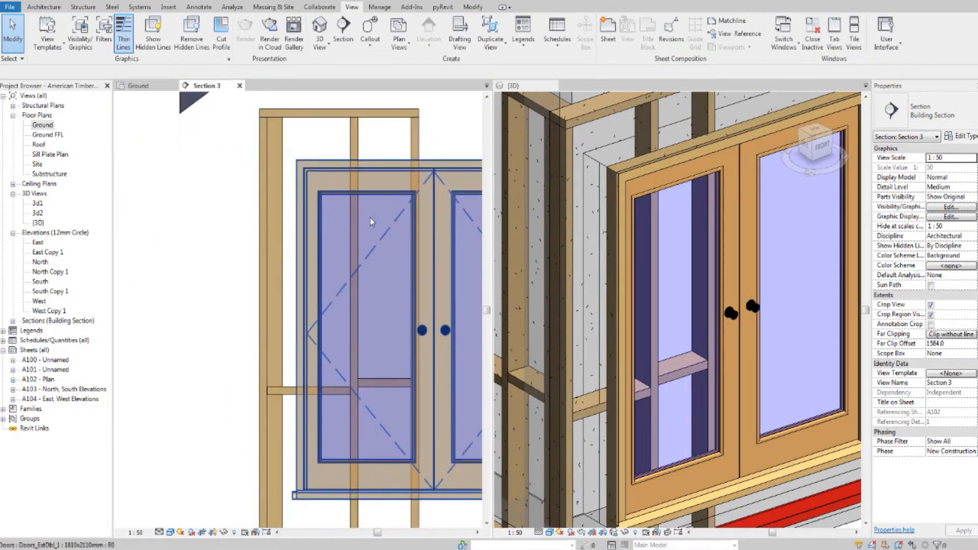
{"action": "left_click", "coordinate": [362, 142]}
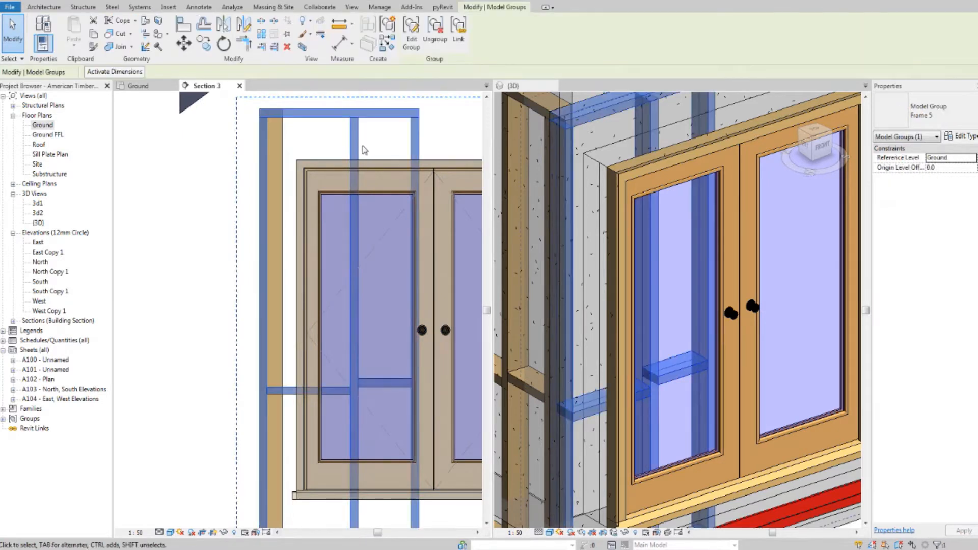
{"action": "left_click", "coordinate": [434, 32]}
{"action": "scroll", "coordinate": [371, 168], "scroll_direction": "down", "scroll_amount": 2}
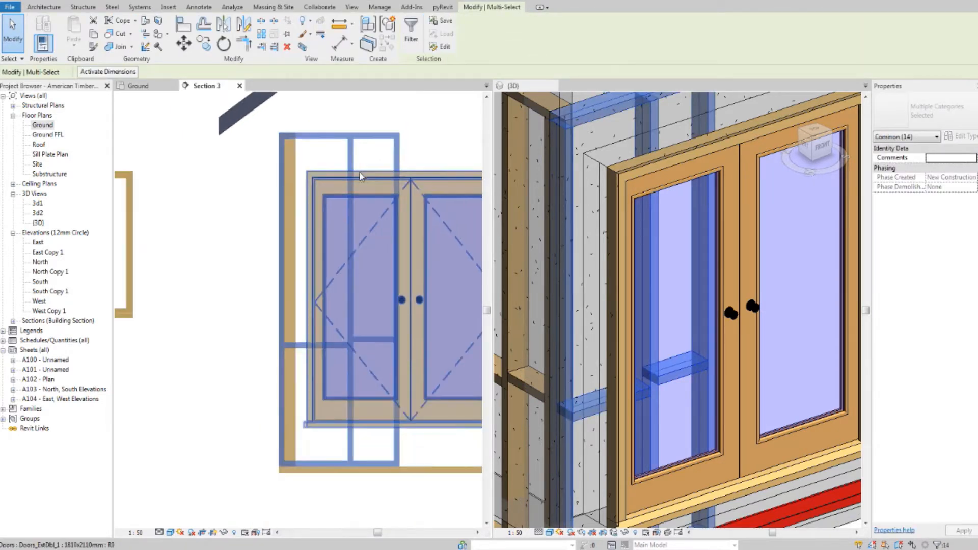
Delete the ungrouped frame's middle stud and the short glulam nogging between it and the right stud
{"action": "scroll", "coordinate": [332, 198], "scroll_direction": "up", "scroll_amount": 2}
{"action": "middle_click", "coordinate": [577, 260]}
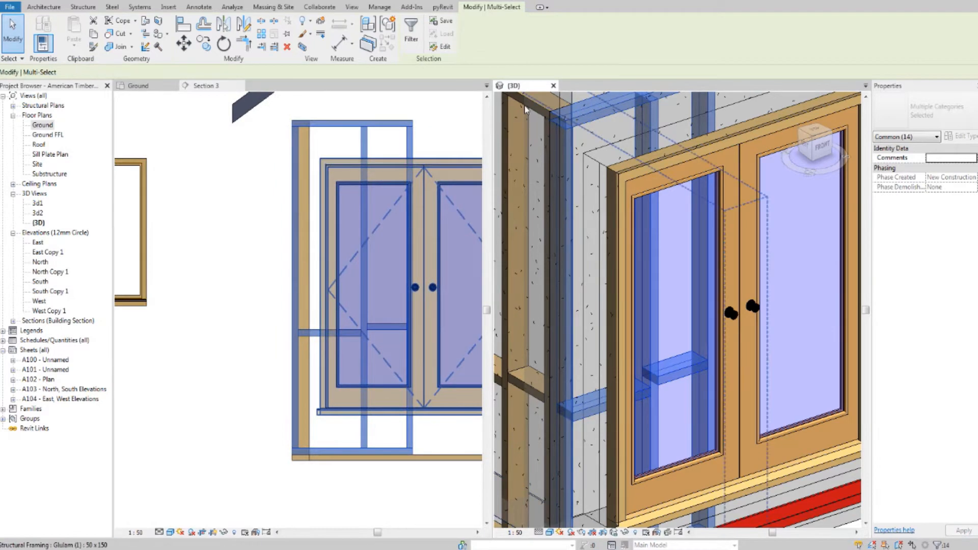
{"action": "middle_click_drag", "start_coordinate": [612, 193], "coordinate": [622, 208]}
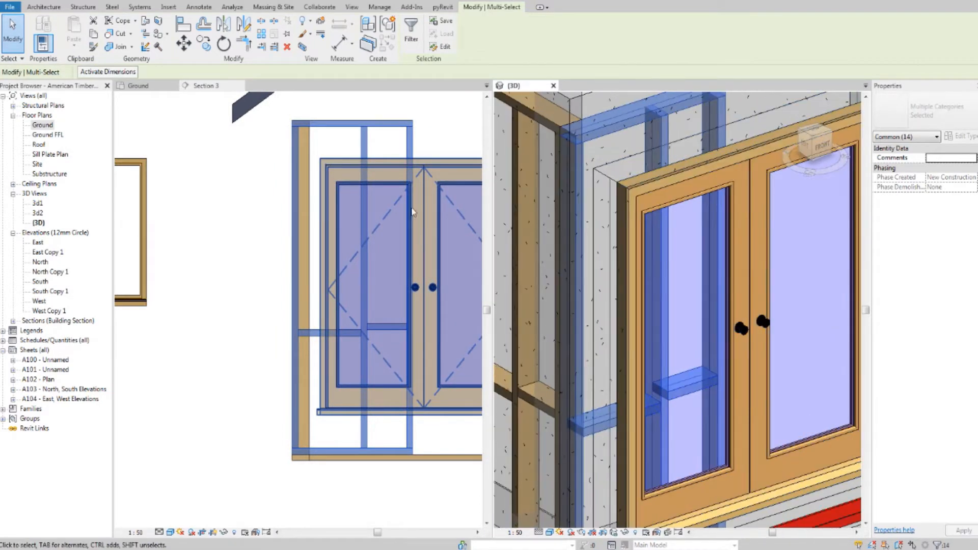
{"action": "scroll", "coordinate": [350, 146], "scroll_direction": "up", "scroll_amount": 3}
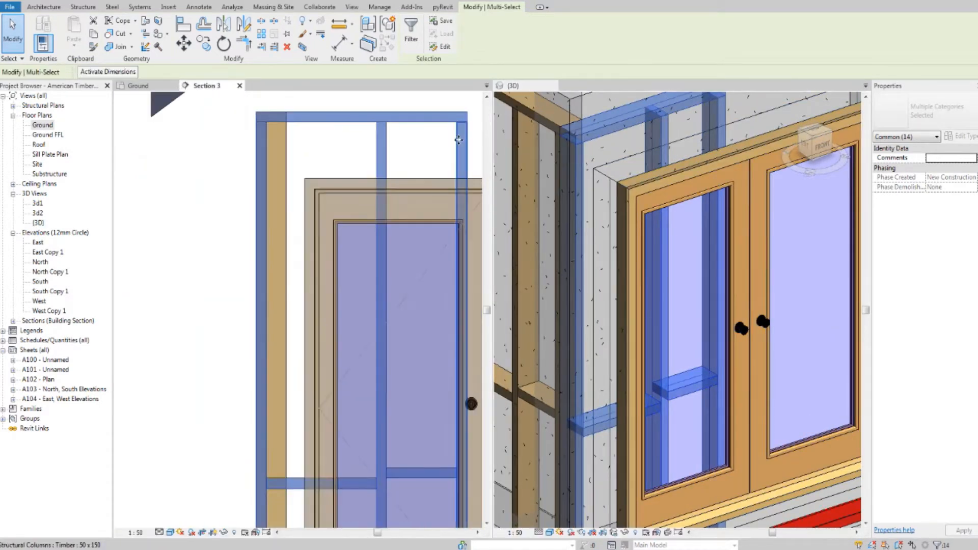
{"action": "left_click", "coordinate": [392, 154]}
{"action": "left_click", "coordinate": [386, 153]}
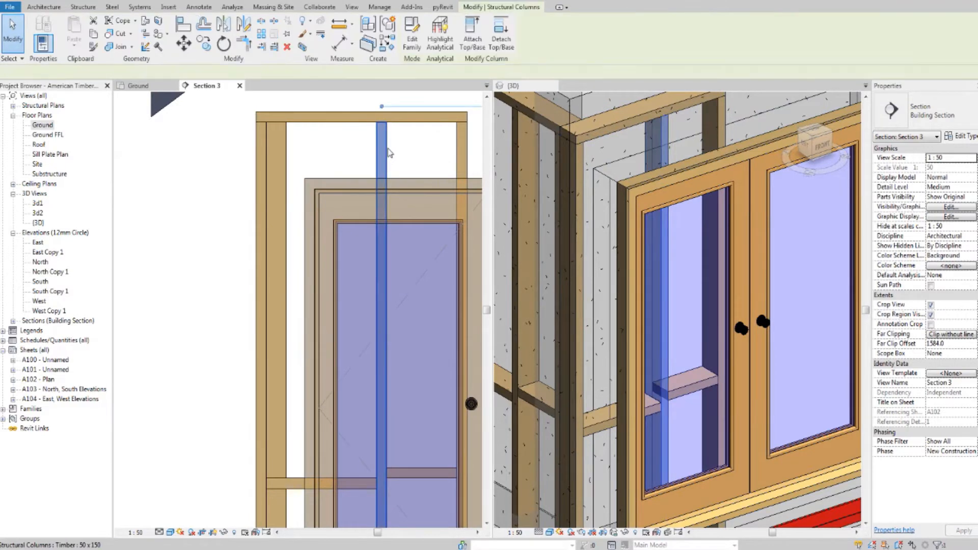
{"action": "key", "text": "Delete"}
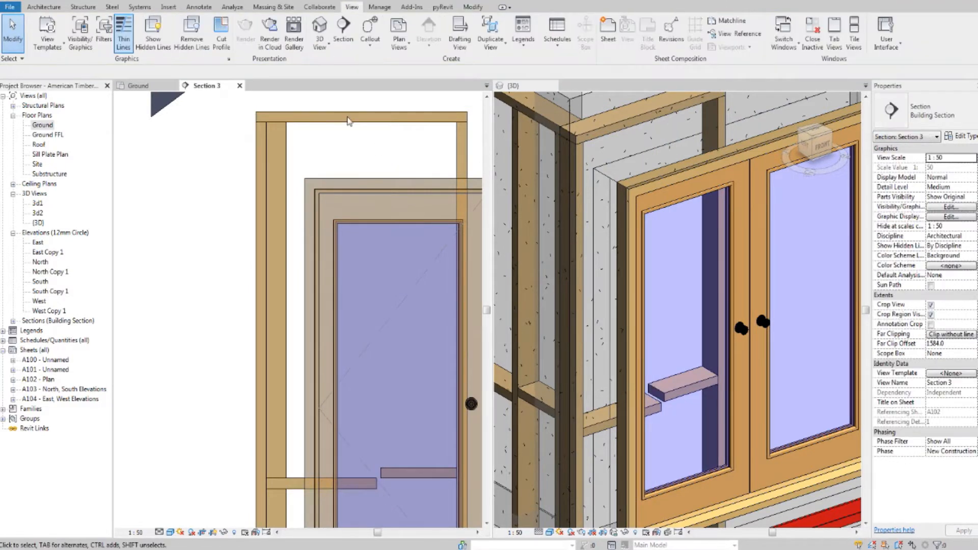
{"action": "left_click", "coordinate": [436, 474]}
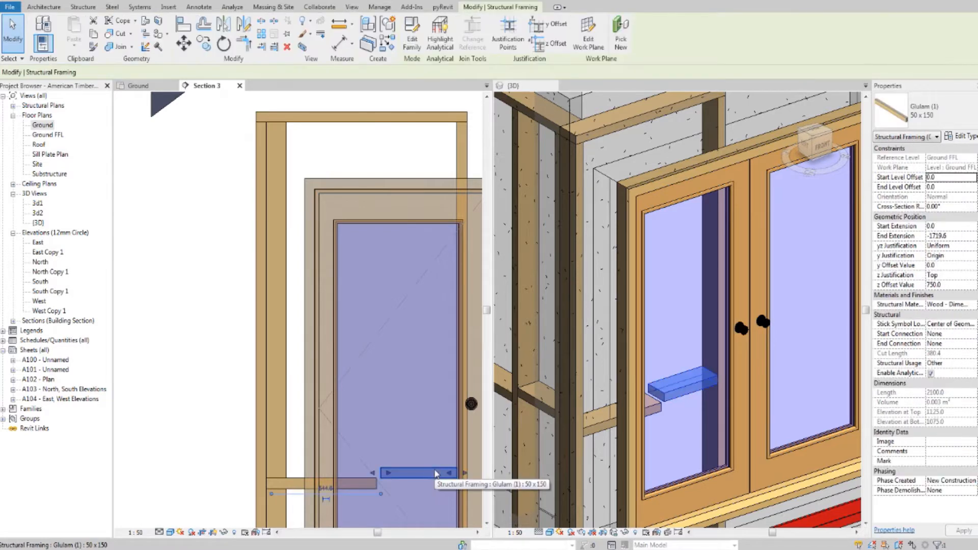
{"action": "key", "text": "Delete"}
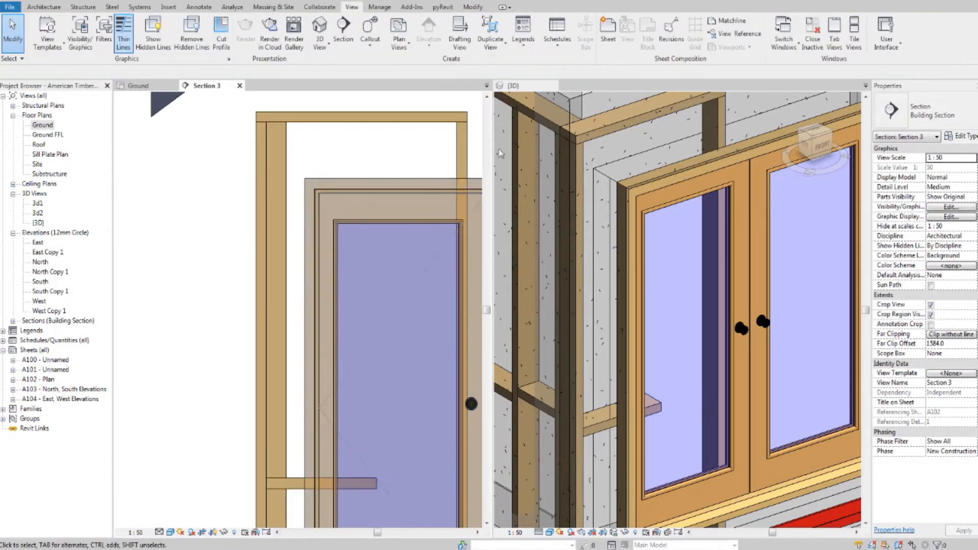
Align the right face of the frame's right 50 x 150 stud with the left outer edge of the left double door
{"action": "left_click", "coordinate": [462, 173]}
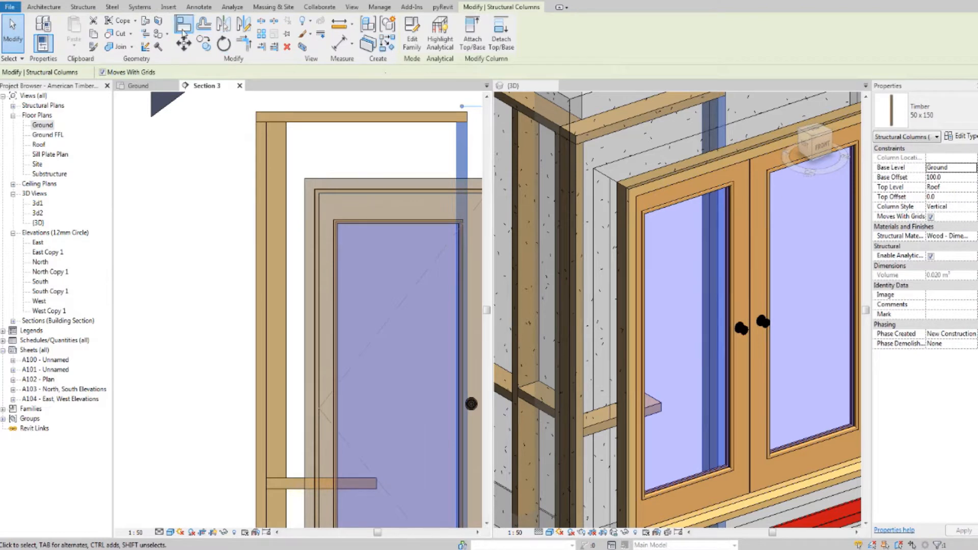
{"action": "left_click", "coordinate": [184, 28]}
{"action": "left_click", "coordinate": [305, 219]}
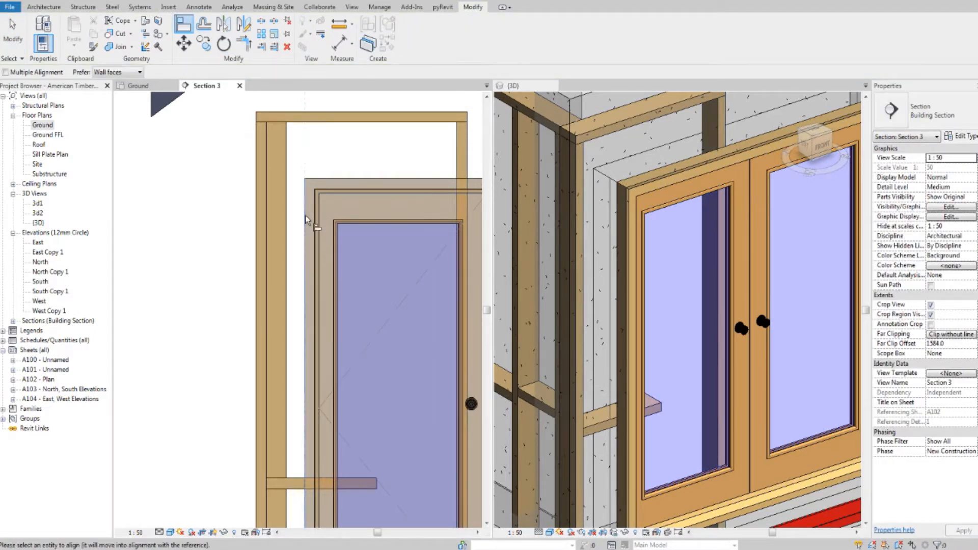
{"action": "left_click", "coordinate": [468, 160]}
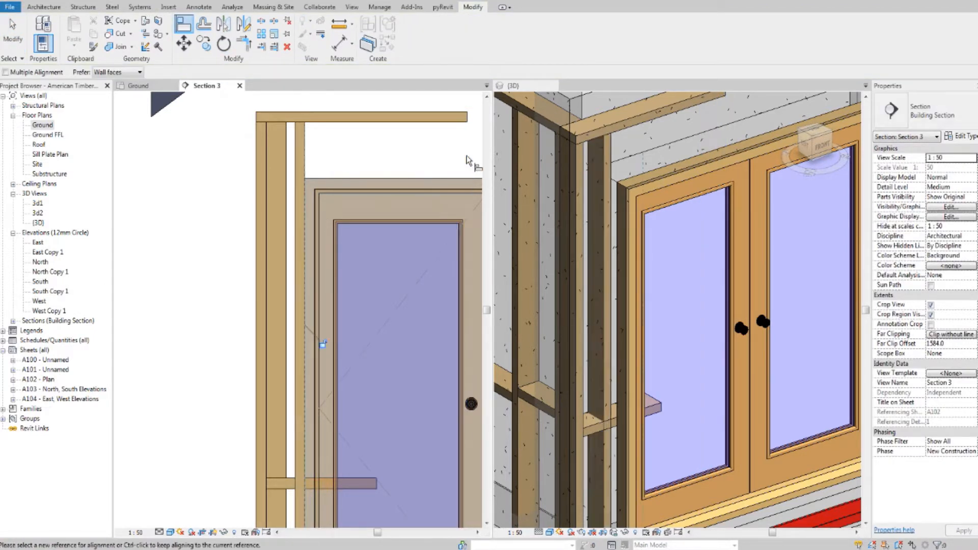
{"action": "middle_click_drag", "start_coordinate": [351, 220], "coordinate": [354, 214]}
{"action": "scroll", "coordinate": [349, 170], "scroll_direction": "up", "scroll_amount": 2}
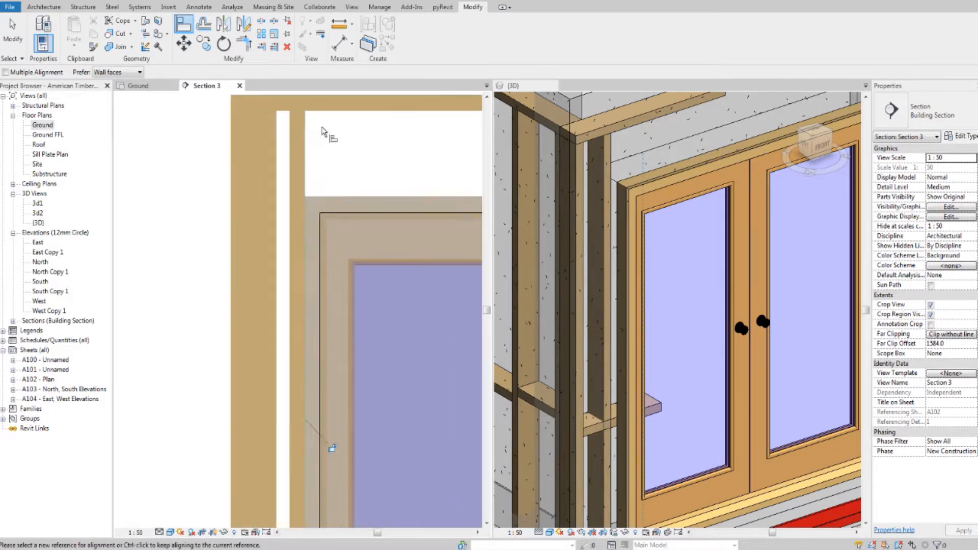
Align the right ends of the frame's top and bottom plates with the door-side face of the stud beside the door
{"action": "left_click", "coordinate": [356, 201]}
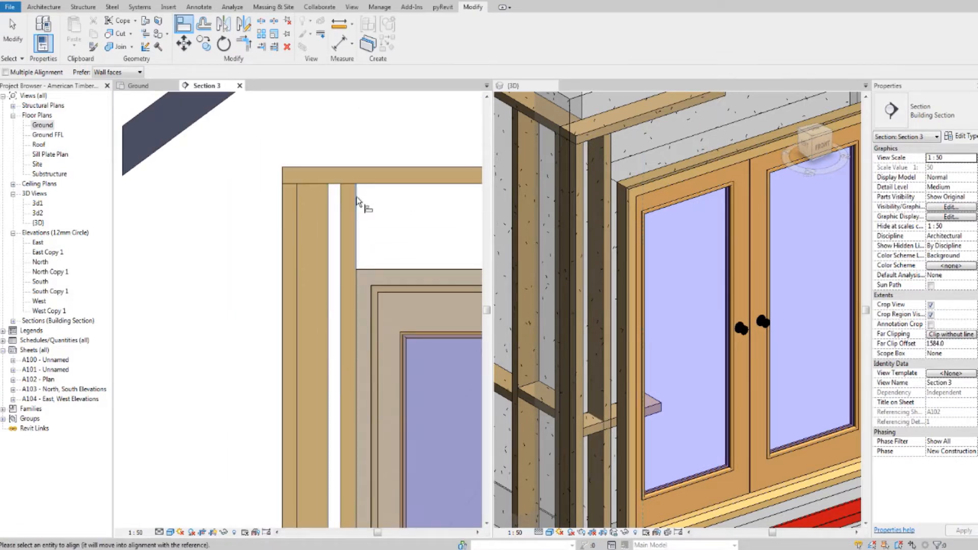
{"action": "scroll", "coordinate": [299, 211], "scroll_direction": "down", "scroll_amount": 3}
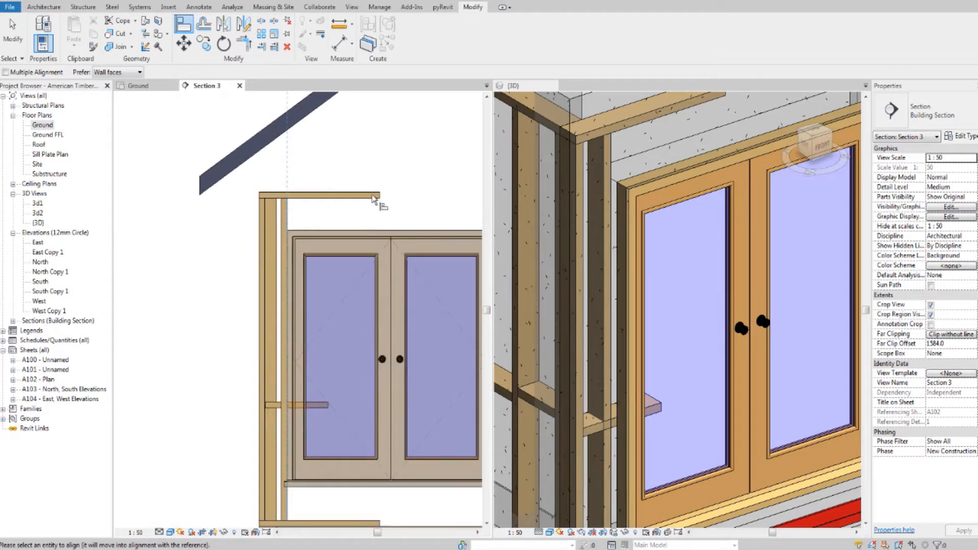
{"action": "scroll", "coordinate": [383, 206], "scroll_direction": "up", "scroll_amount": 2}
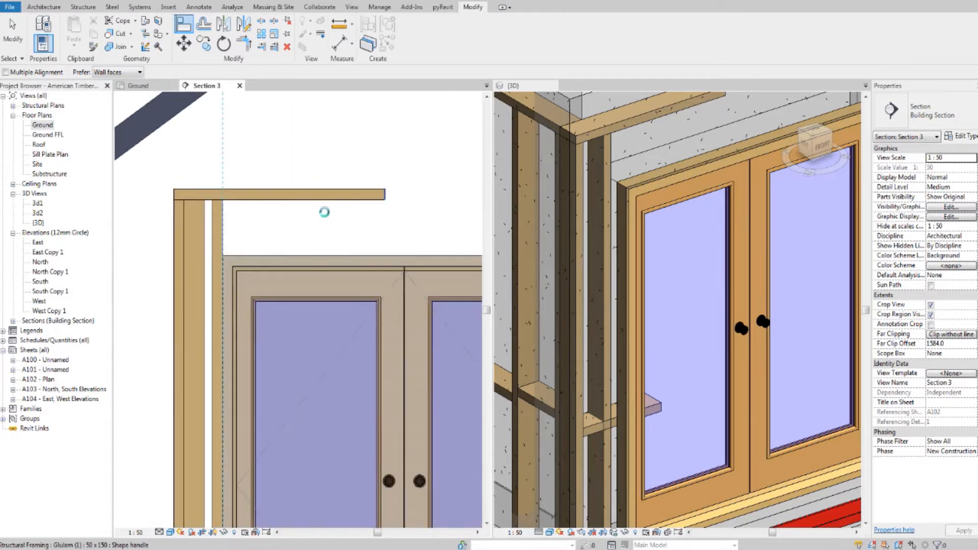
{"action": "scroll", "coordinate": [326, 212], "scroll_direction": "down", "scroll_amount": 3}
{"action": "scroll", "coordinate": [286, 357], "scroll_direction": "up", "scroll_amount": 4}
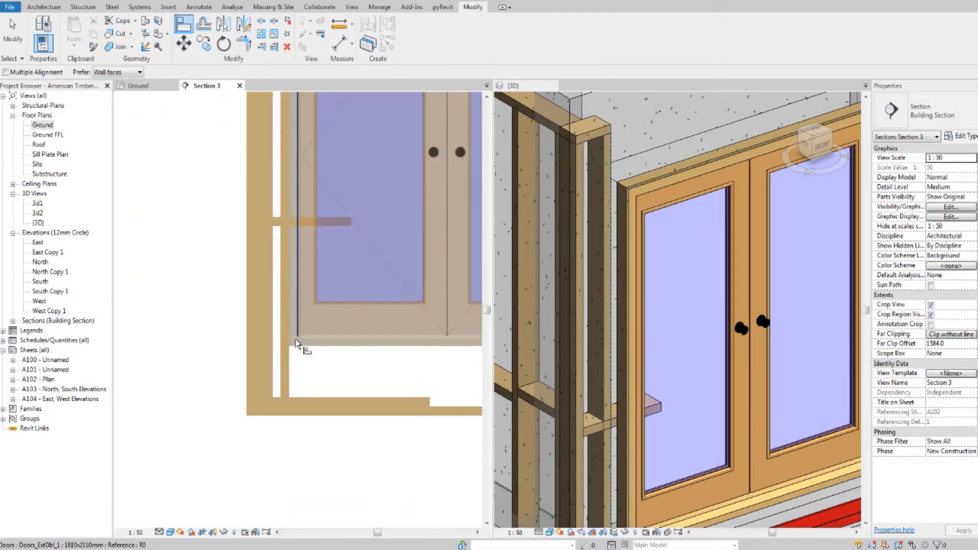
{"action": "left_click", "coordinate": [290, 364]}
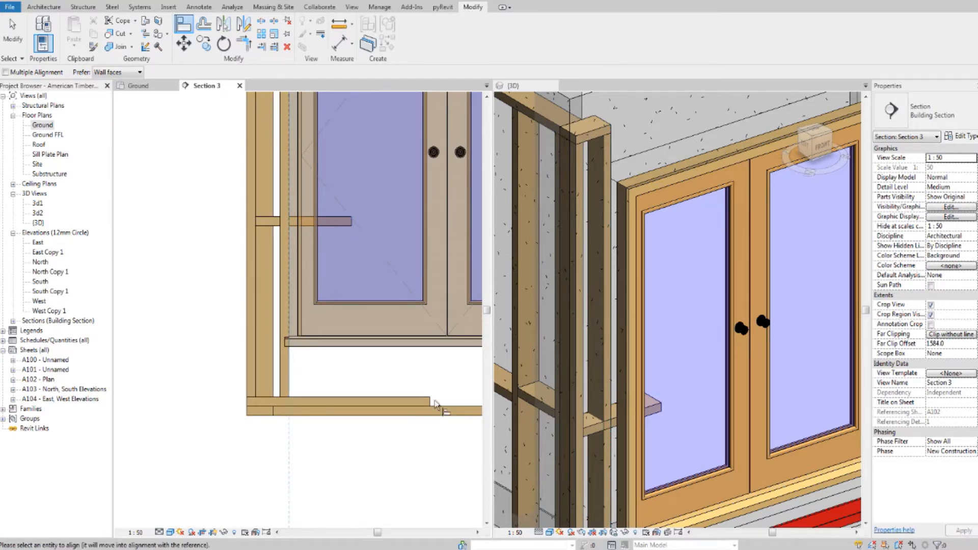
{"action": "scroll", "coordinate": [377, 396], "scroll_direction": "down", "scroll_amount": 3}
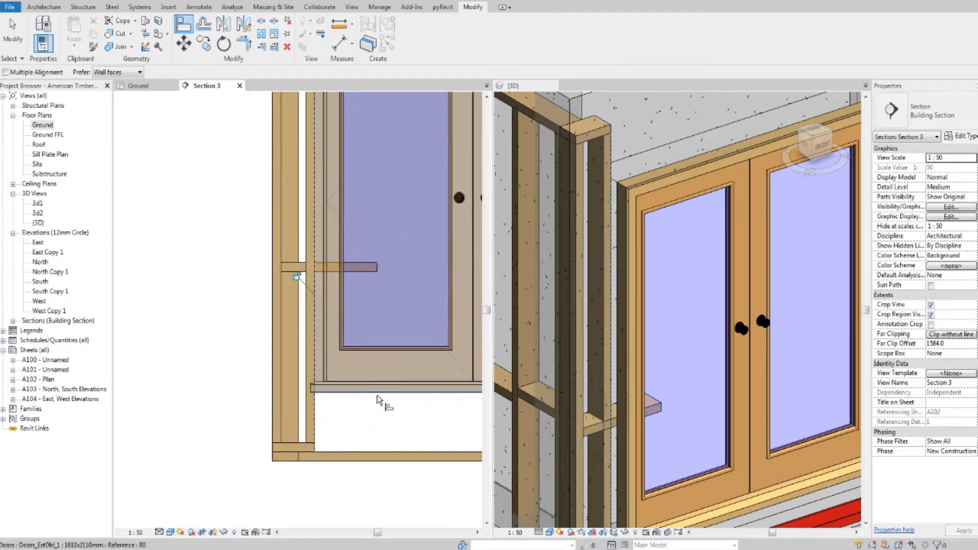
{"action": "key", "text": "Escape"}
{"action": "key", "text": "Escape"}
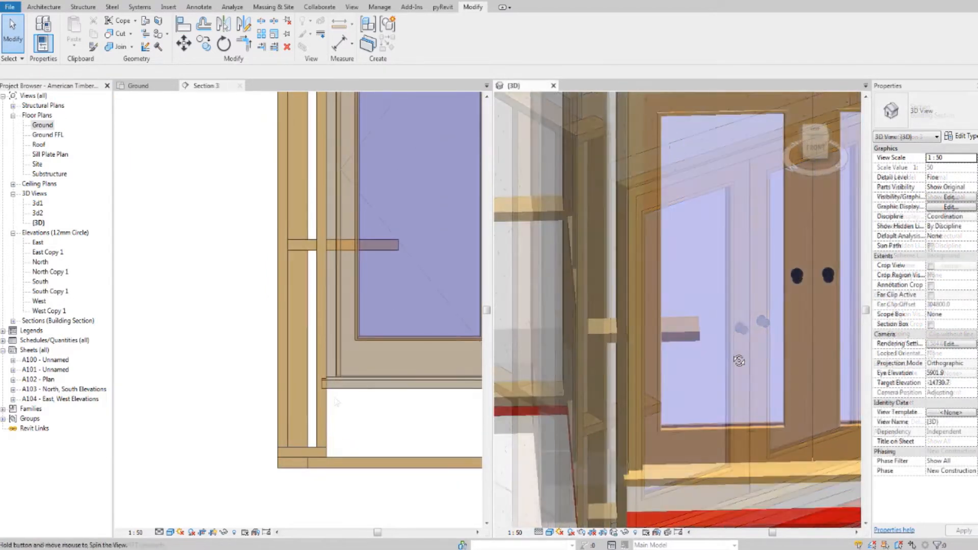
Examine the shortened corner frame and the head of the left double door in the 3D view
{"action": "scroll", "coordinate": [627, 335], "scroll_direction": "down", "scroll_amount": 2}
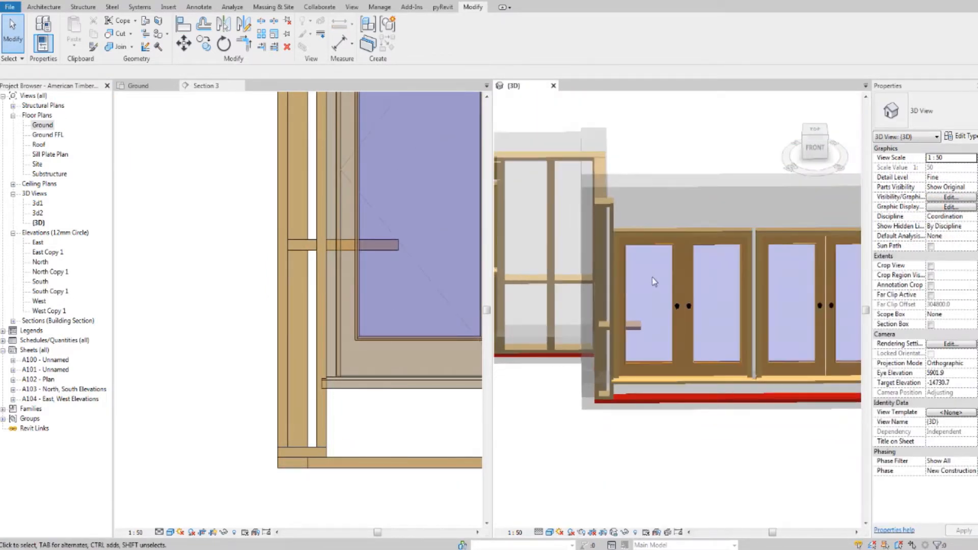
{"action": "middle_click_drag", "start_coordinate": [652, 277], "coordinate": [657, 357], "text": "shift"}
{"action": "scroll", "coordinate": [678, 341], "scroll_direction": "up", "scroll_amount": 4}
{"action": "scroll", "coordinate": [659, 347], "scroll_direction": "up", "scroll_amount": 2}
{"action": "middle_click_drag", "start_coordinate": [740, 375], "coordinate": [849, 369]}
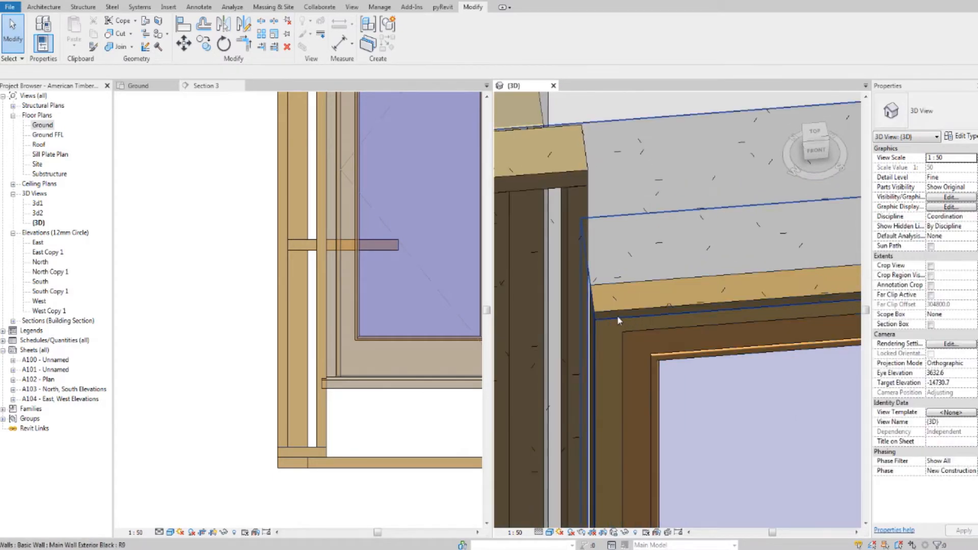
{"action": "scroll", "coordinate": [617, 317], "scroll_direction": "down", "scroll_amount": 2}
{"action": "scroll", "coordinate": [622, 310], "scroll_direction": "down", "scroll_amount": 2}
{"action": "scroll", "coordinate": [624, 310], "scroll_direction": "down", "scroll_amount": 3}
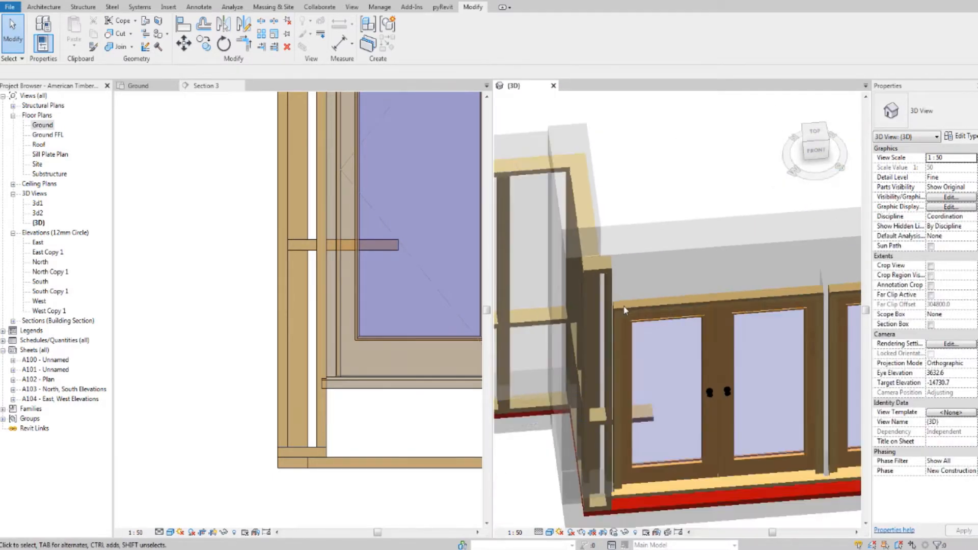
Copy the 50 x 150 stud beside the left double door twice to the left, each copy 50 mm over and flush with the last
{"action": "left_click", "coordinate": [393, 311]}
{"action": "middle_click_drag", "start_coordinate": [378, 328], "coordinate": [407, 330]}
{"action": "left_click", "coordinate": [354, 422]}
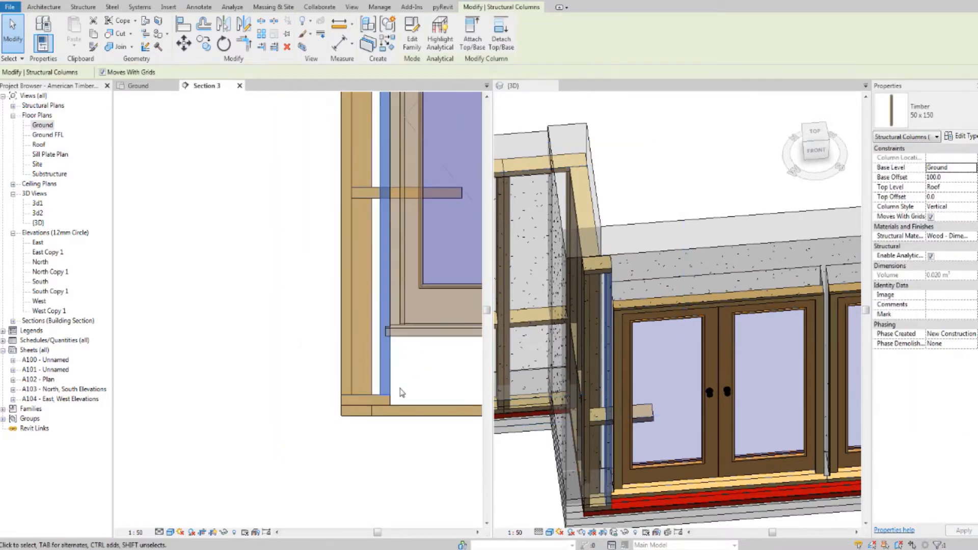
{"action": "scroll", "coordinate": [409, 395], "scroll_direction": "up", "scroll_amount": 3}
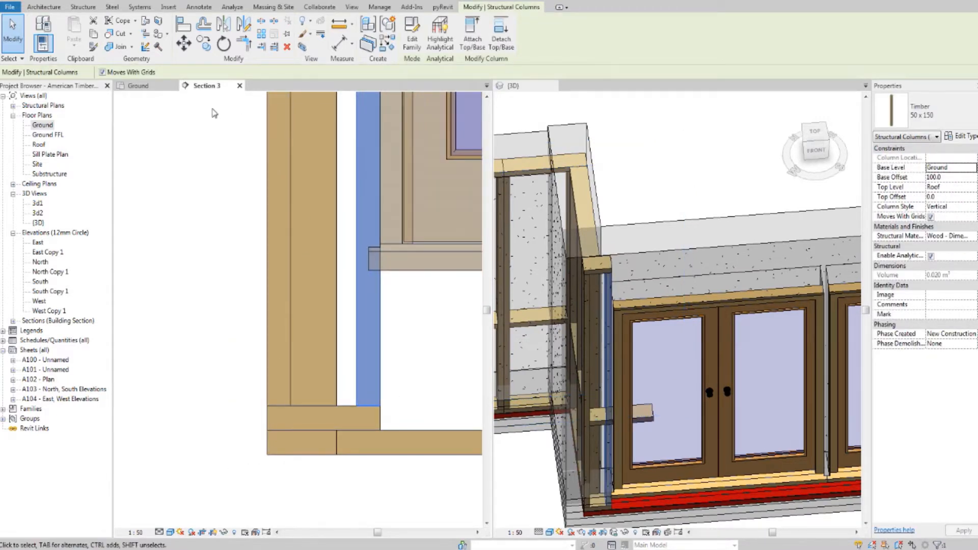
{"action": "left_click", "coordinate": [202, 46]}
{"action": "scroll", "coordinate": [349, 476], "scroll_direction": "up", "scroll_amount": 2}
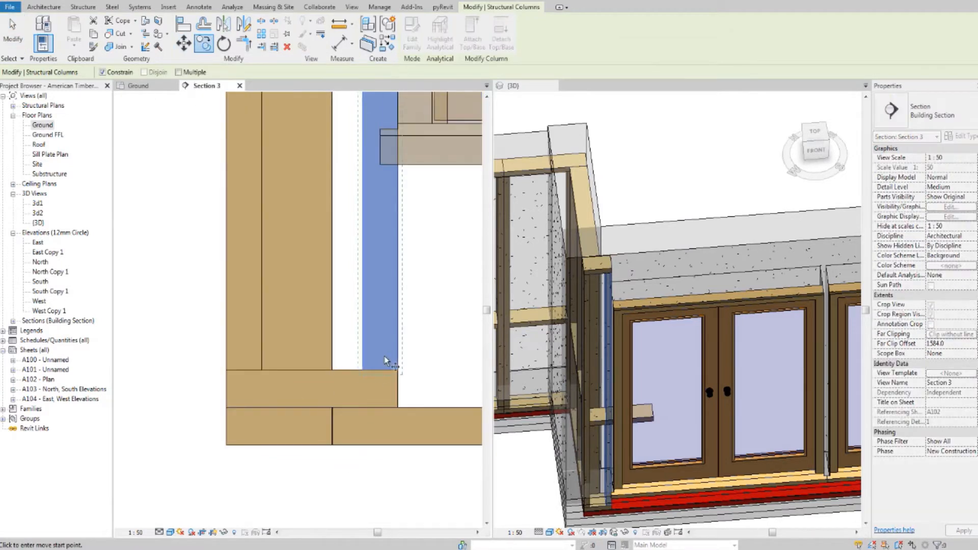
{"action": "scroll", "coordinate": [386, 375], "scroll_direction": "up", "scroll_amount": 2}
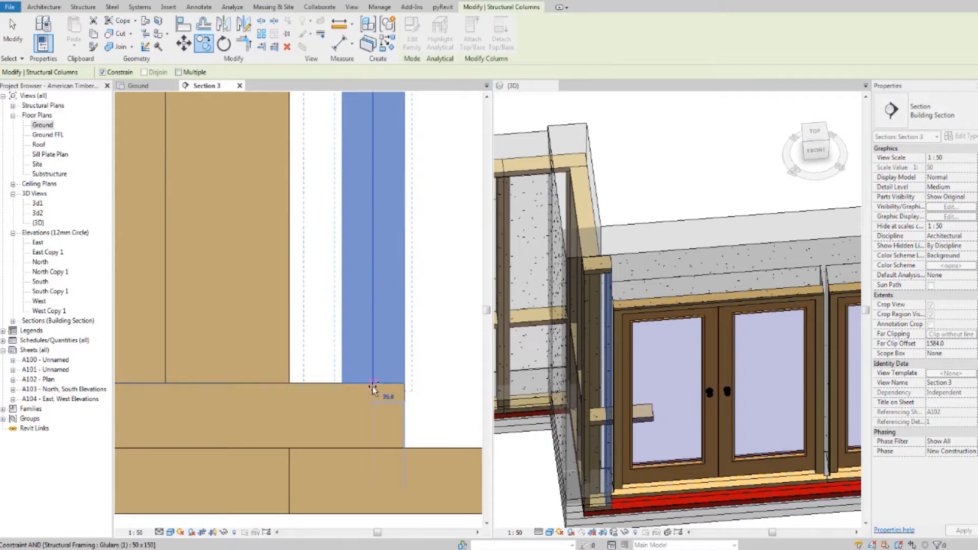
{"action": "left_click", "coordinate": [344, 384]}
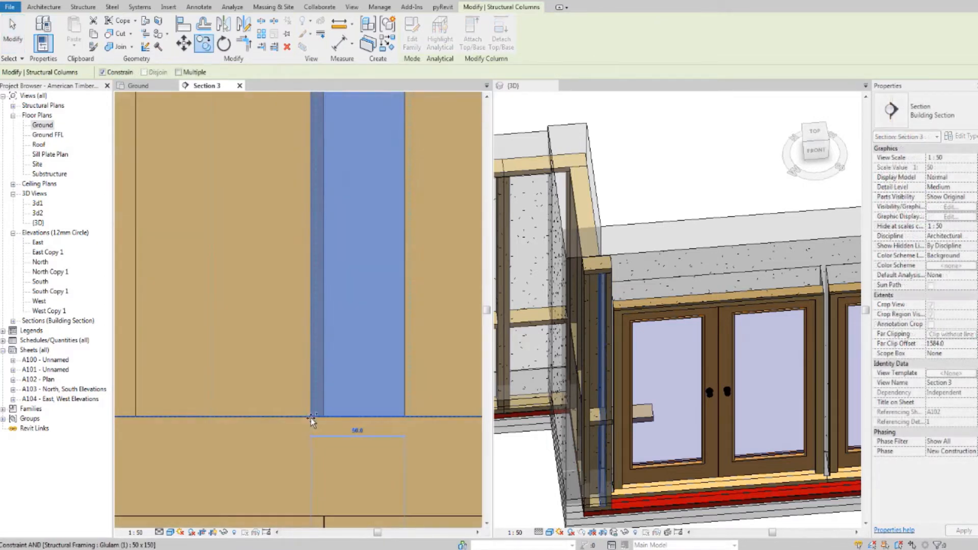
{"action": "left_click", "coordinate": [311, 418]}
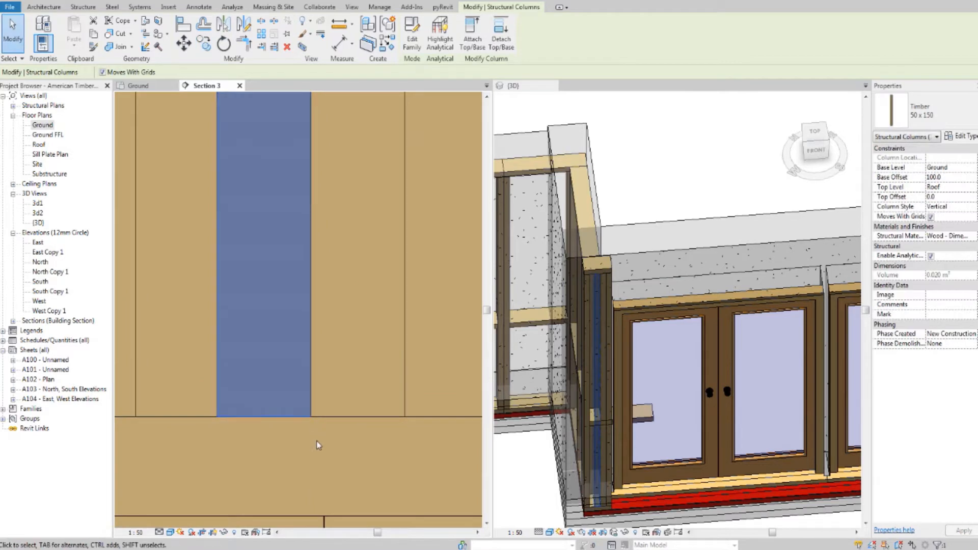
{"action": "key", "text": "Escape"}
{"action": "scroll", "coordinate": [332, 397], "scroll_direction": "down", "scroll_amount": 6}
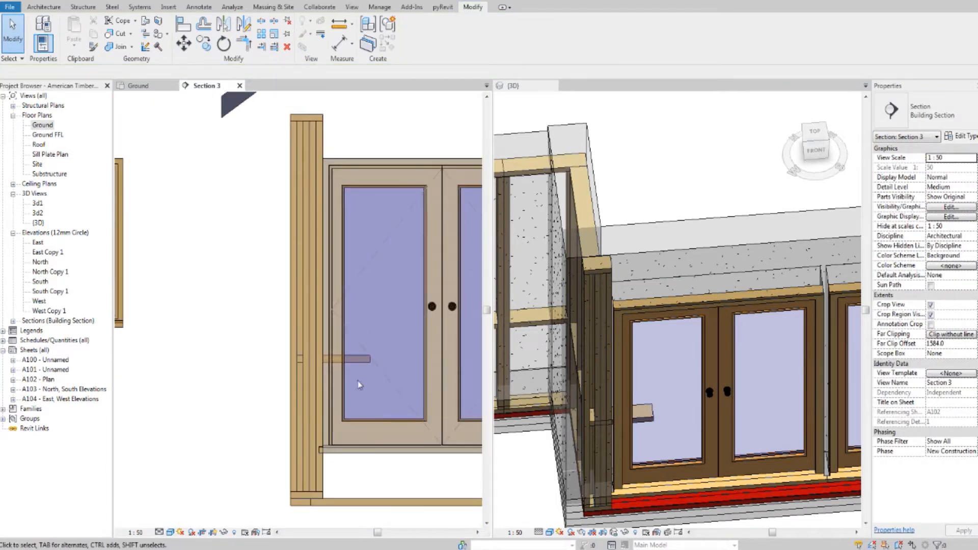
Examine the packed corner studs and the leftover glulam nogging crossing the left double door in the 3D and section views
{"action": "scroll", "coordinate": [359, 385], "scroll_direction": "down", "scroll_amount": 3}
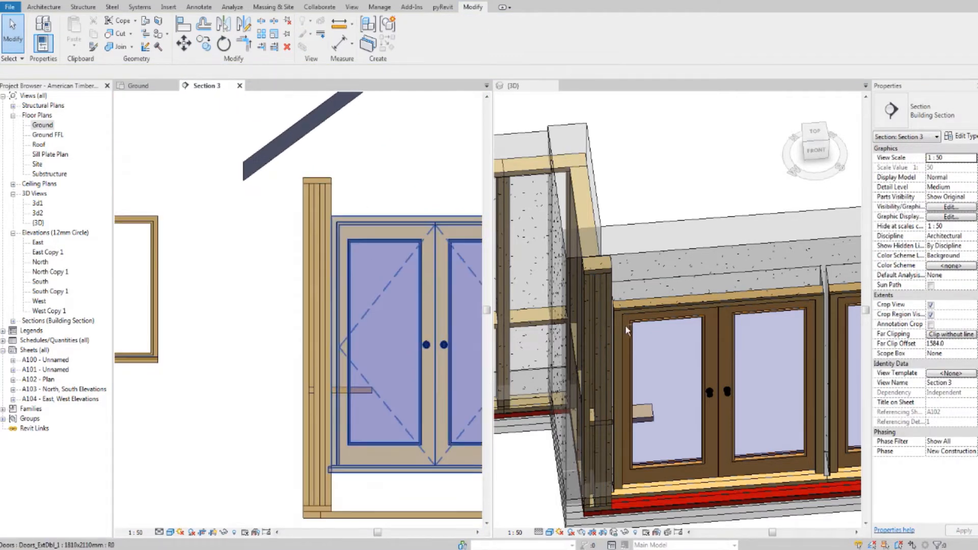
{"action": "middle_click", "coordinate": [646, 309]}
{"action": "middle_click_drag", "start_coordinate": [646, 309], "coordinate": [692, 252], "text": "shift"}
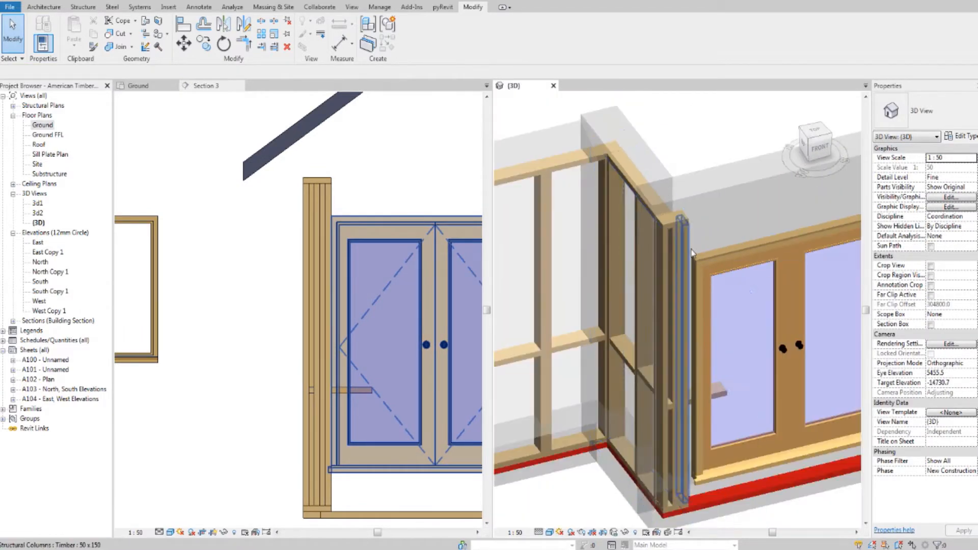
{"action": "scroll", "coordinate": [692, 252], "scroll_direction": "down", "scroll_amount": 2}
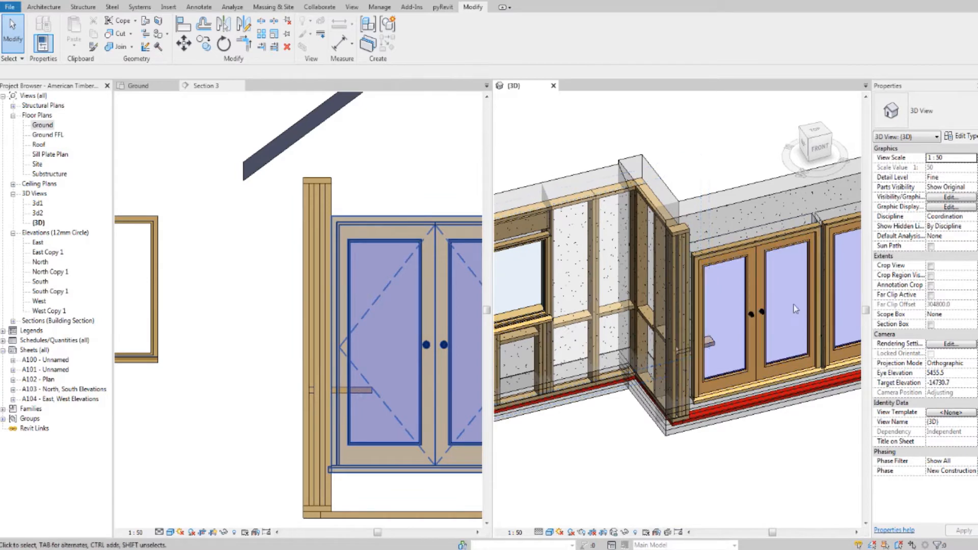
{"action": "scroll", "coordinate": [692, 325], "scroll_direction": "up", "scroll_amount": 3}
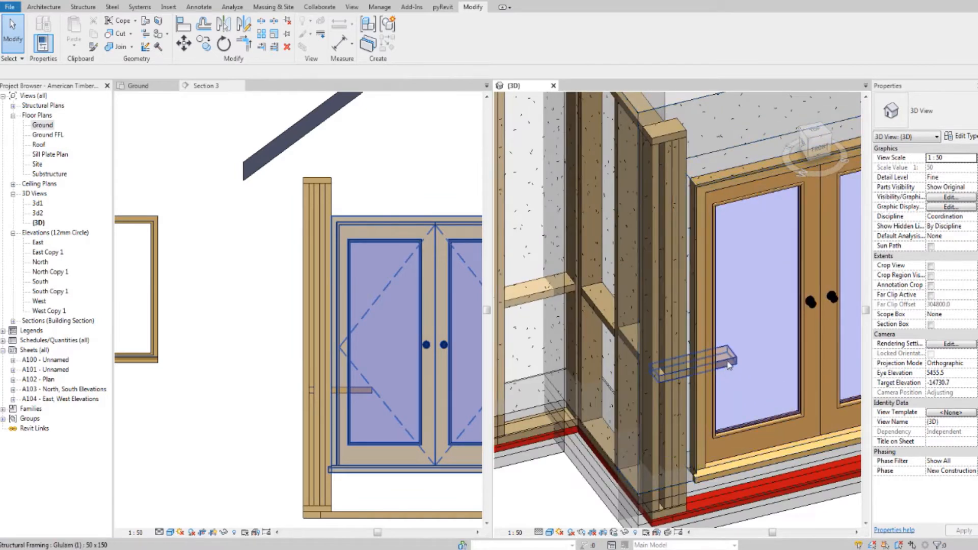
{"action": "left_click", "coordinate": [729, 365]}
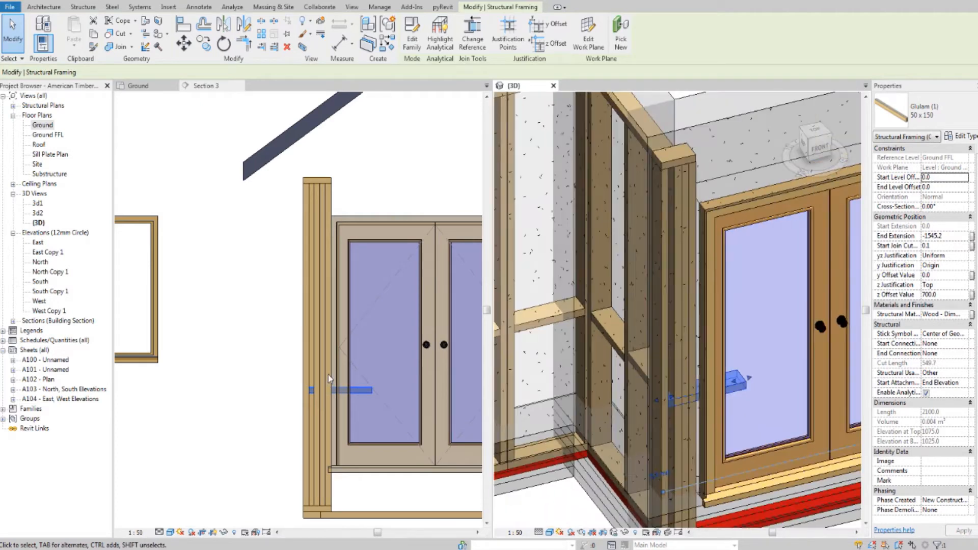
{"action": "middle_click_drag", "start_coordinate": [750, 317], "coordinate": [751, 325]}
{"action": "scroll", "coordinate": [315, 169], "scroll_direction": "up", "scroll_amount": 5}
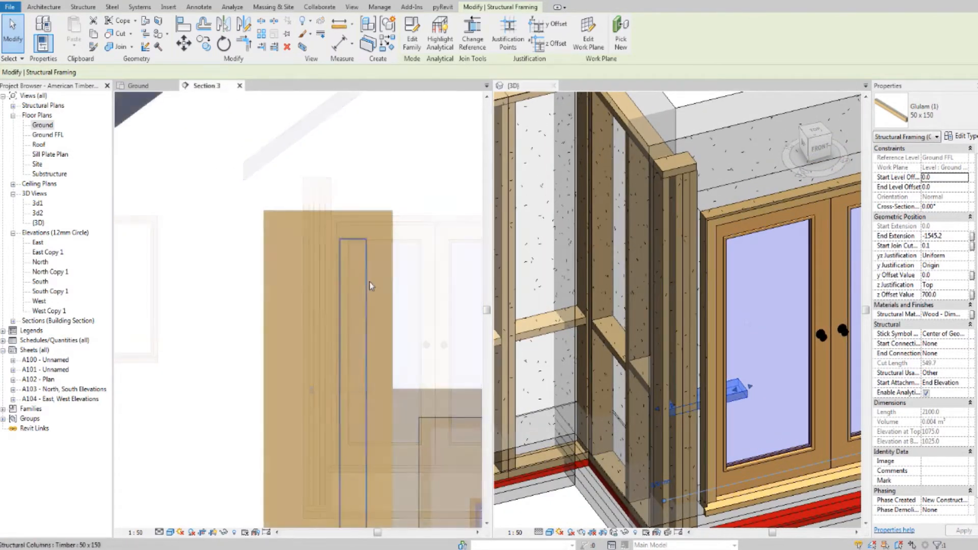
{"action": "key", "text": "Escape"}
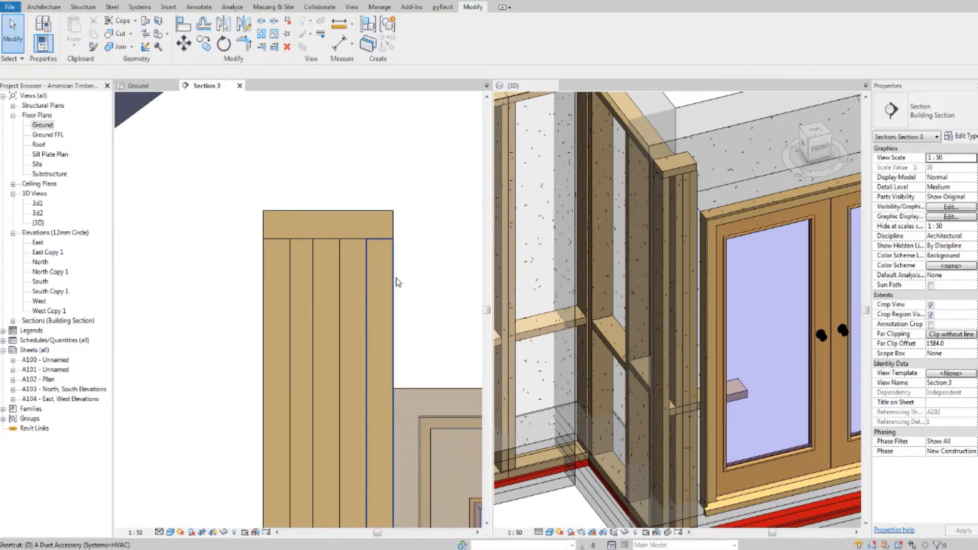
Dimension the combined width of the three door-side studs near their tops, and remove the dimension
{"action": "key", "text": "i"}
{"action": "left_click", "coordinate": [395, 277]}
{"action": "left_click", "coordinate": [315, 277]}
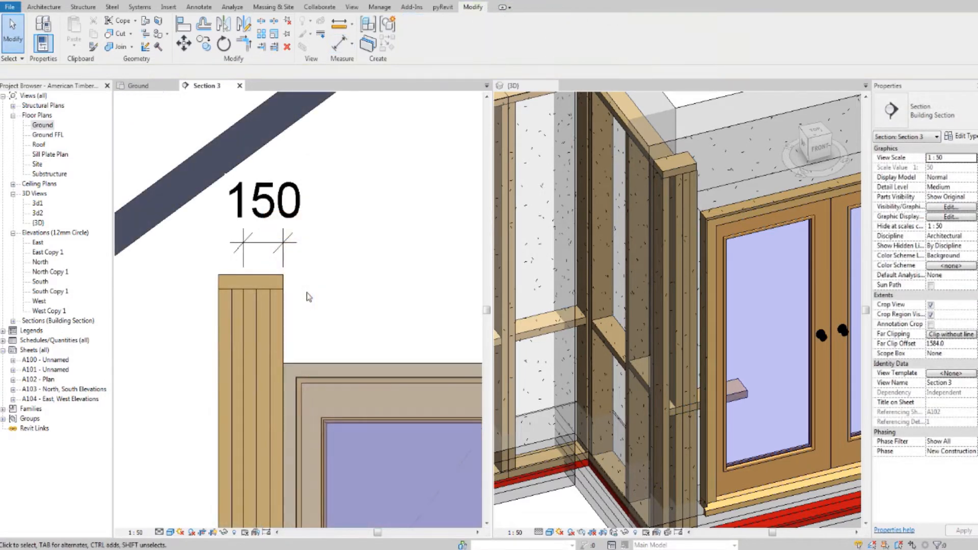
{"action": "scroll", "coordinate": [308, 291], "scroll_direction": "up", "scroll_amount": 3}
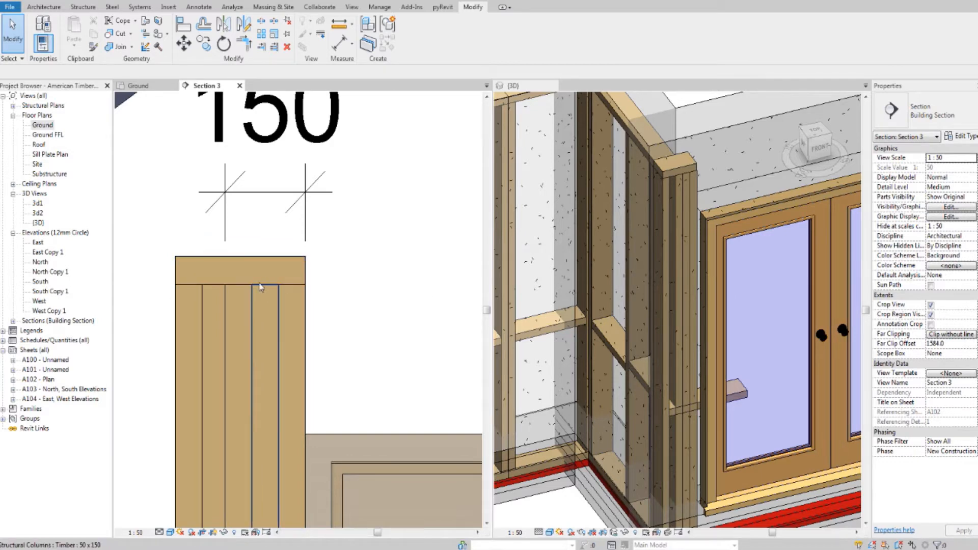
{"action": "scroll", "coordinate": [228, 284], "scroll_direction": "down", "scroll_amount": 5}
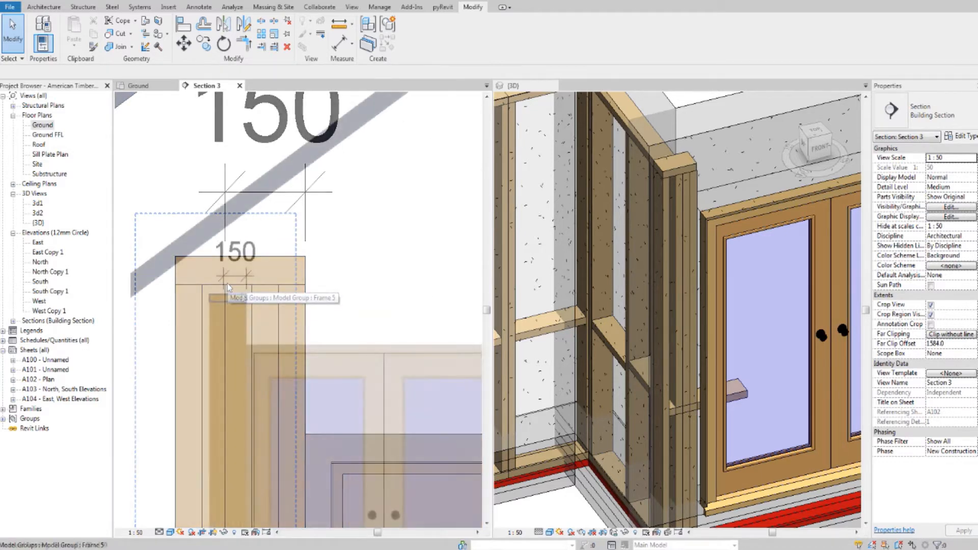
{"action": "left_click", "coordinate": [266, 244]}
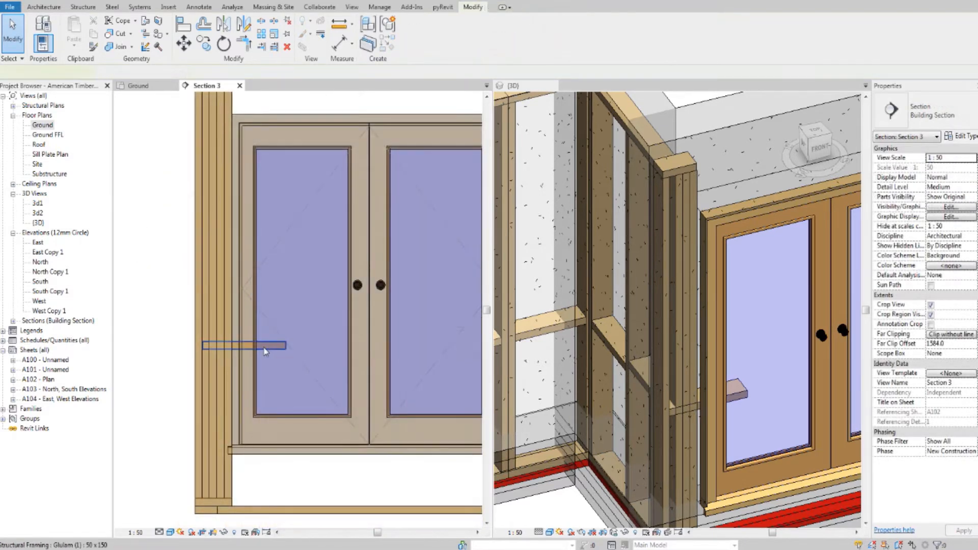
Delete the leftover short glulam nogging that runs across the left double door
{"action": "left_click", "coordinate": [265, 351]}
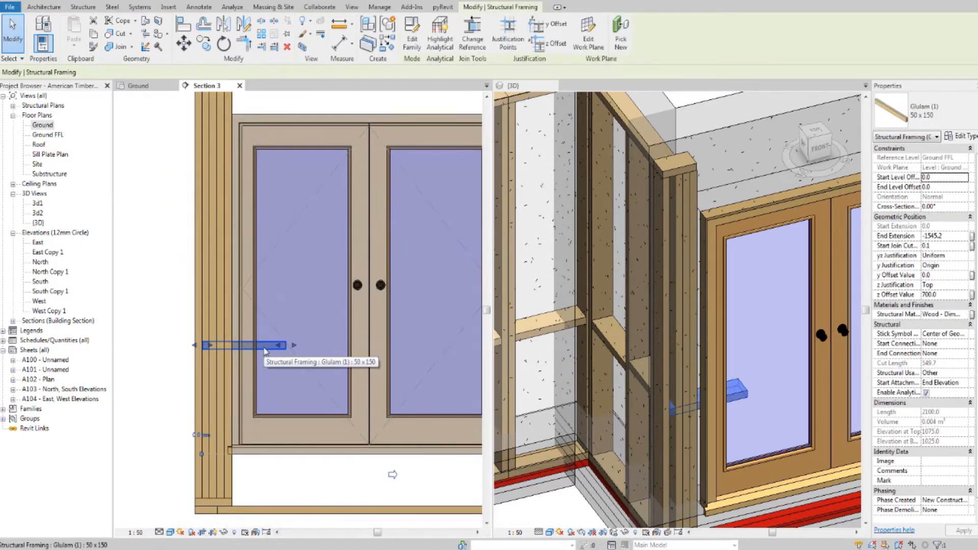
{"action": "key", "text": "Escape"}
{"action": "scroll", "coordinate": [355, 245], "scroll_direction": "down", "scroll_amount": 3}
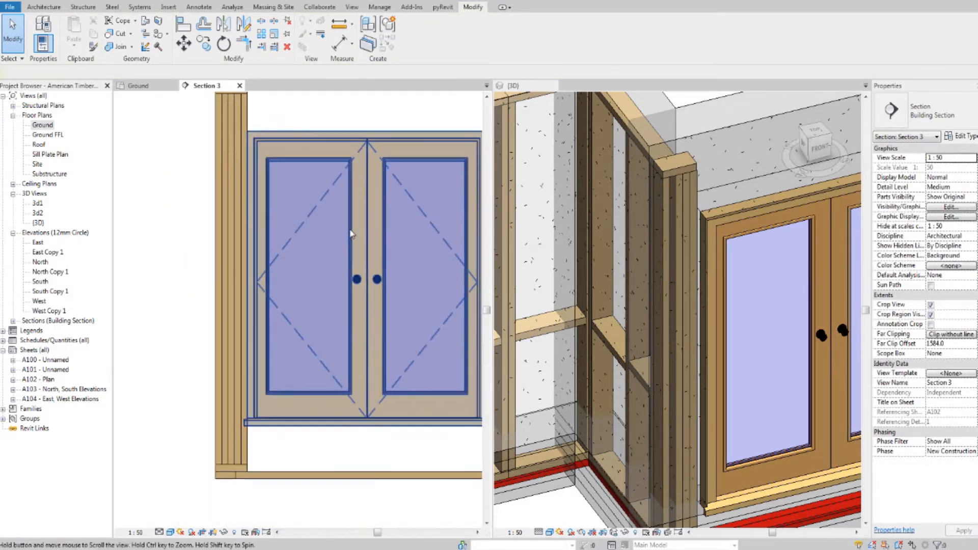
Group the corner studs beside the left double door with their top and bottom plates as a model group named Lintel Frame
{"action": "scroll", "coordinate": [305, 316], "scroll_direction": "up", "scroll_amount": 6}
{"action": "scroll", "coordinate": [278, 418], "scroll_direction": "up", "scroll_amount": 4}
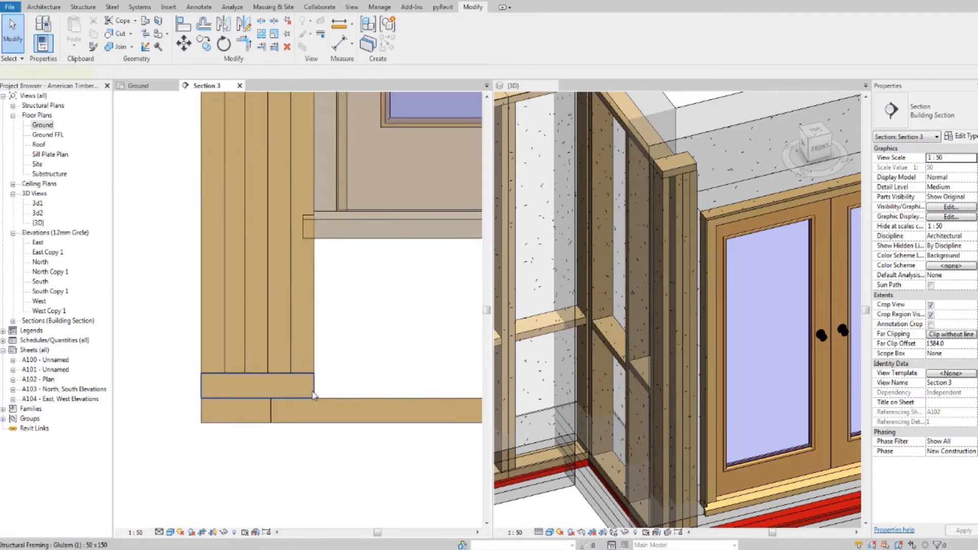
{"action": "left_click", "coordinate": [312, 386]}
{"action": "scroll", "coordinate": [314, 384], "scroll_direction": "down", "scroll_amount": 2}
{"action": "left_click", "coordinate": [307, 350], "text": "ctrl"}
{"action": "left_click", "coordinate": [289, 345], "text": "ctrl"}
{"action": "left_click", "coordinate": [270, 347], "text": "ctrl"}
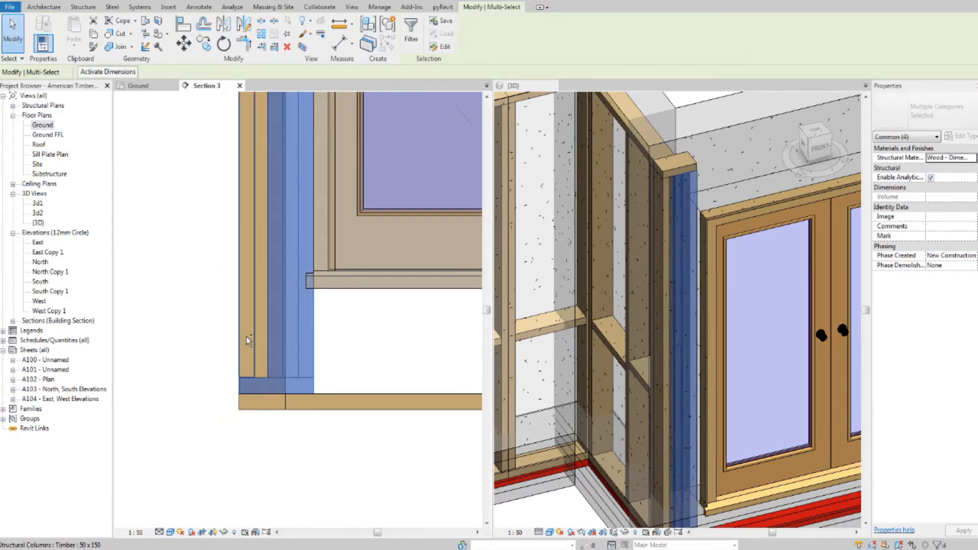
{"action": "left_click", "coordinate": [248, 338], "text": "ctrl"}
{"action": "scroll", "coordinate": [248, 338], "scroll_direction": "down", "scroll_amount": 3}
{"action": "middle_click_drag", "start_coordinate": [278, 112], "coordinate": [314, 454]}
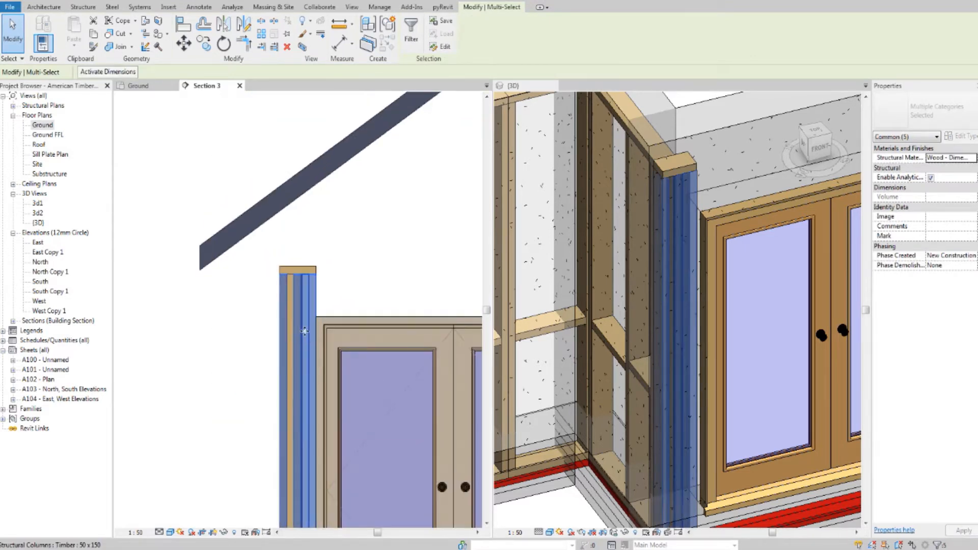
{"action": "scroll", "coordinate": [306, 330], "scroll_direction": "up", "scroll_amount": 2}
{"action": "left_click", "coordinate": [322, 218], "text": "ctrl"}
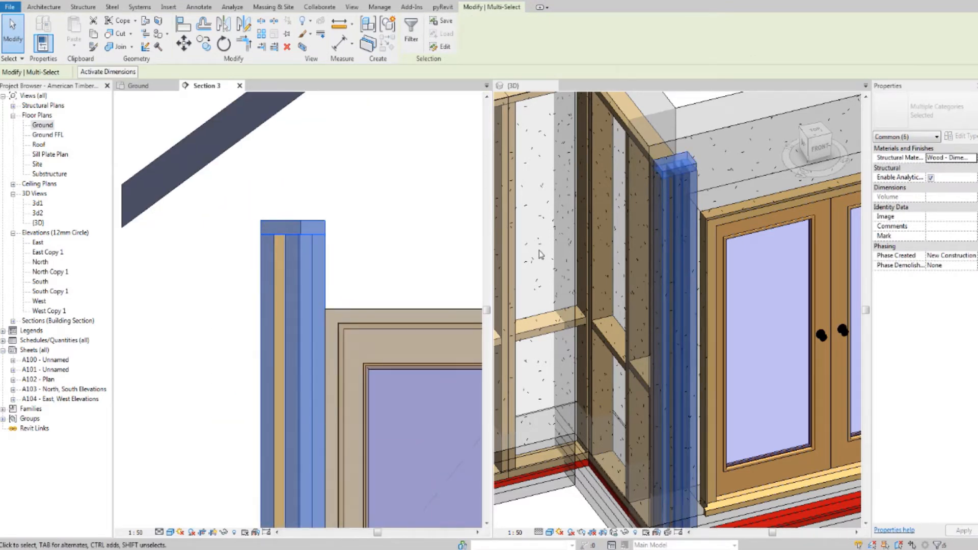
{"action": "scroll", "coordinate": [635, 275], "scroll_direction": "down", "scroll_amount": 2}
{"action": "left_click", "coordinate": [389, 26]}
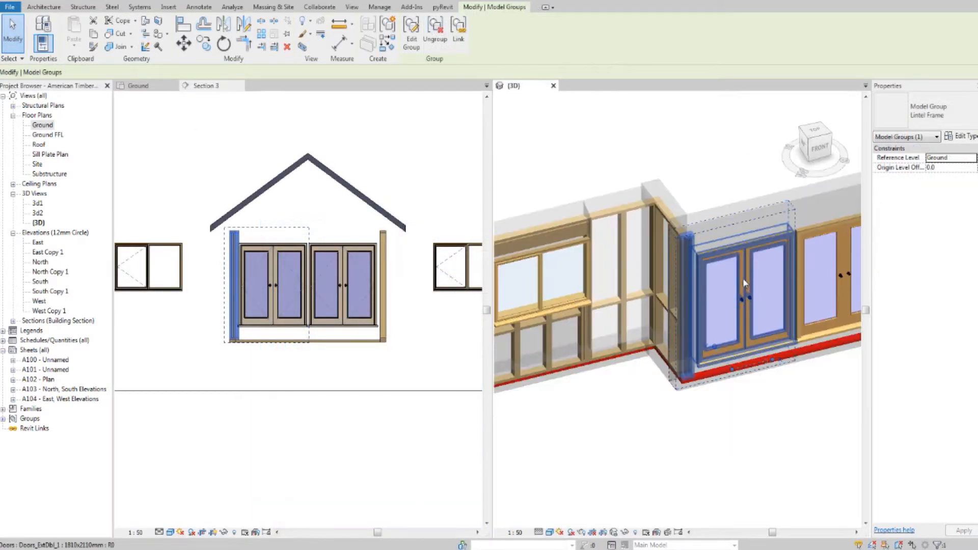
Mirror a copy of the Lintel Frame group to the right end of the door wall about a vertical axis drawn midway between the double doors
{"action": "scroll", "coordinate": [743, 278], "scroll_direction": "down", "scroll_amount": 2}
{"action": "middle_click_drag", "start_coordinate": [743, 278], "coordinate": [623, 317]}
{"action": "scroll", "coordinate": [748, 328], "scroll_direction": "up", "scroll_amount": 4}
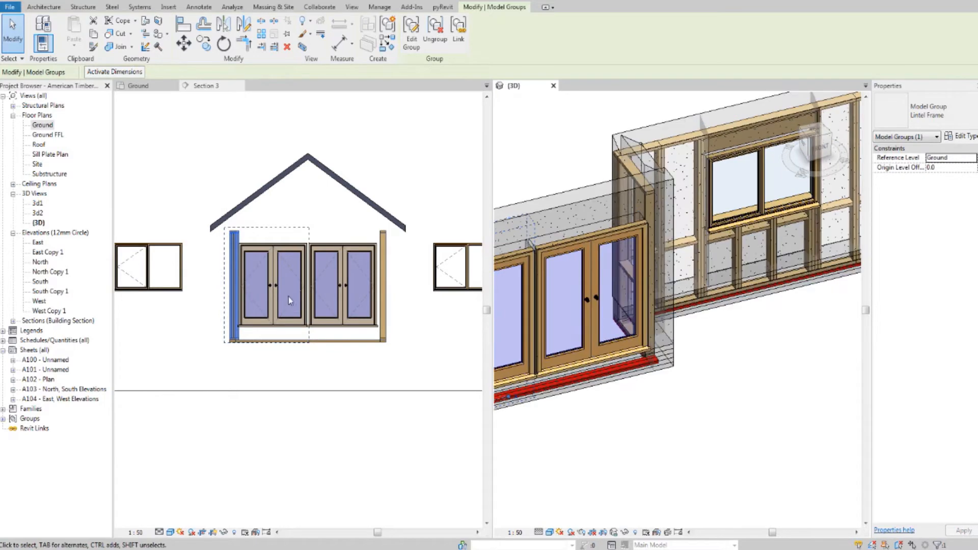
{"action": "left_click", "coordinate": [265, 290]}
{"action": "scroll", "coordinate": [260, 288], "scroll_direction": "up", "scroll_amount": 2}
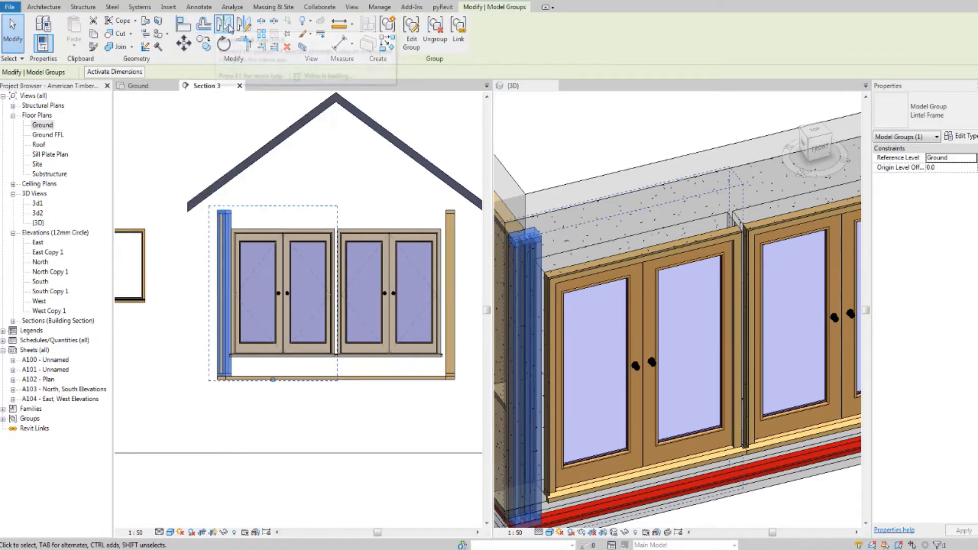
{"action": "left_click", "coordinate": [244, 24]}
{"action": "scroll", "coordinate": [337, 433], "scroll_direction": "up", "scroll_amount": 4}
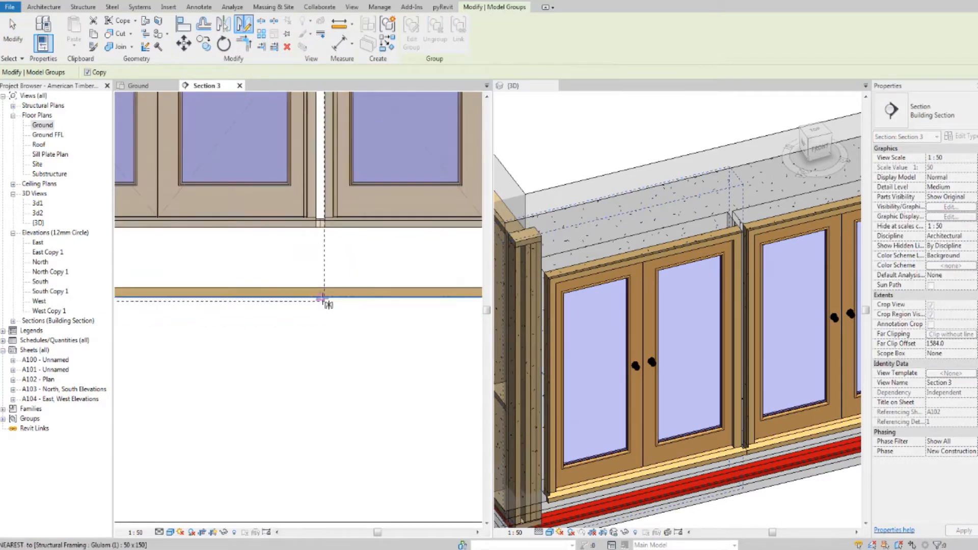
{"action": "left_click", "coordinate": [320, 263]}
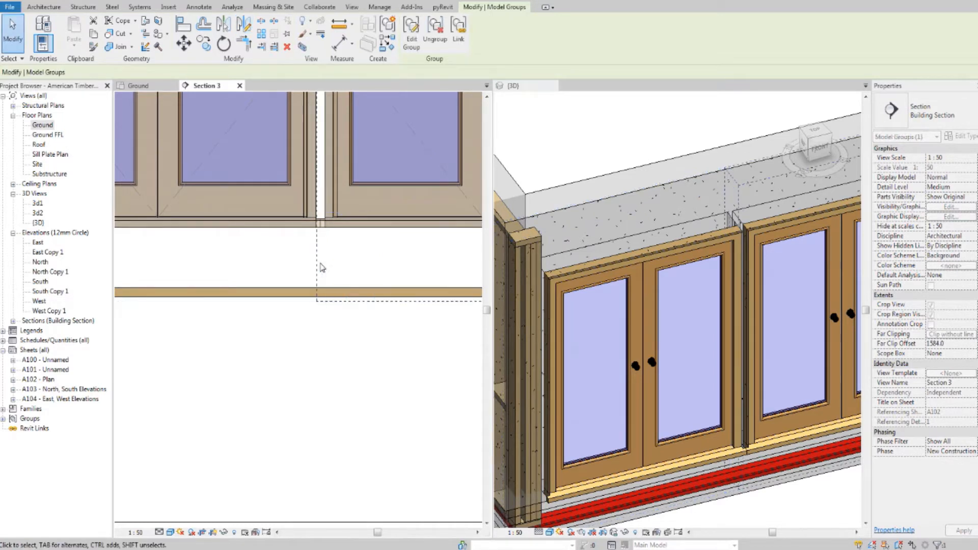
{"action": "scroll", "coordinate": [322, 267], "scroll_direction": "down", "scroll_amount": 5}
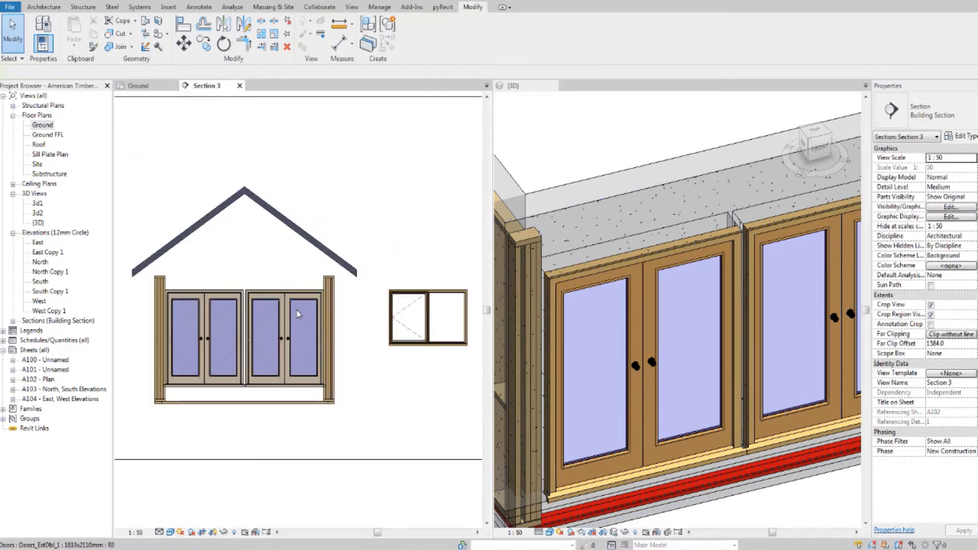
Examine the mirrored Lintel Frame in the 3D view, especially its base where it meets the side wall framing at the bay corner
{"action": "left_click", "coordinate": [678, 262]}
{"action": "scroll", "coordinate": [678, 262], "scroll_direction": "down", "scroll_amount": 5}
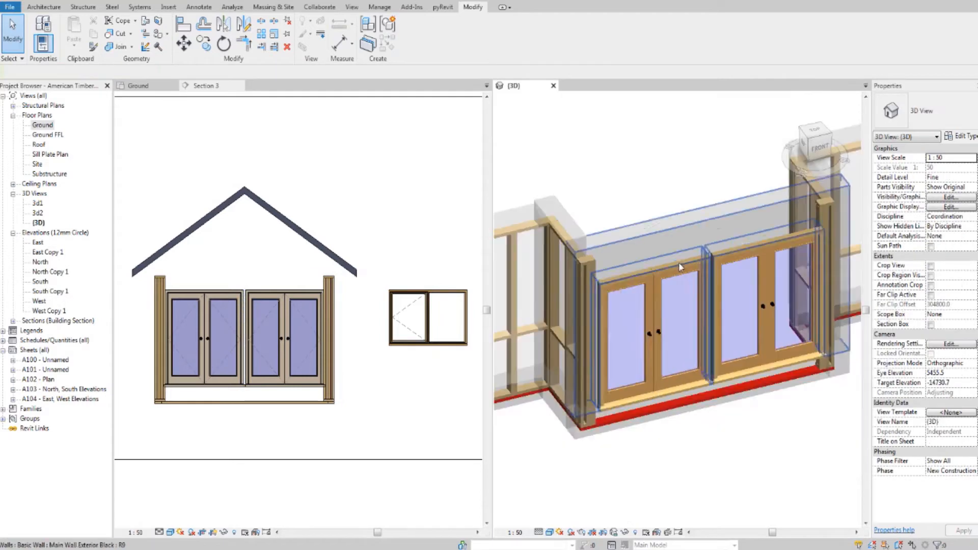
{"action": "scroll", "coordinate": [589, 319], "scroll_direction": "up", "scroll_amount": 8}
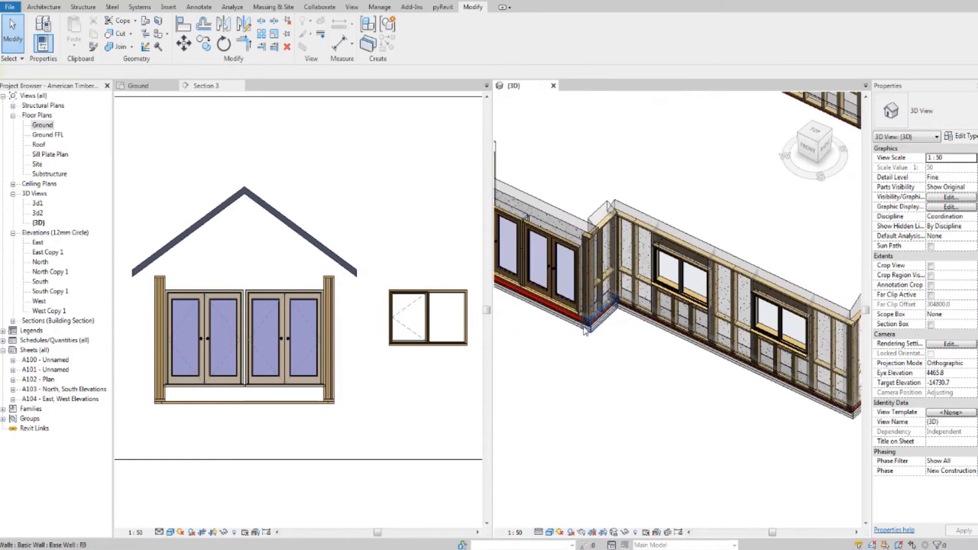
{"action": "scroll", "coordinate": [588, 314], "scroll_direction": "up", "scroll_amount": 8}
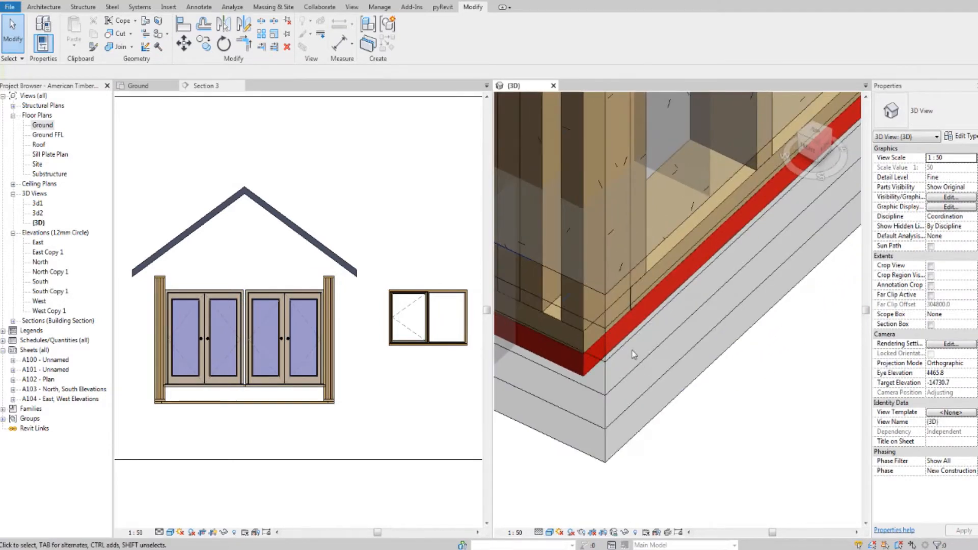
{"action": "scroll", "coordinate": [619, 345], "scroll_direction": "up", "scroll_amount": 2}
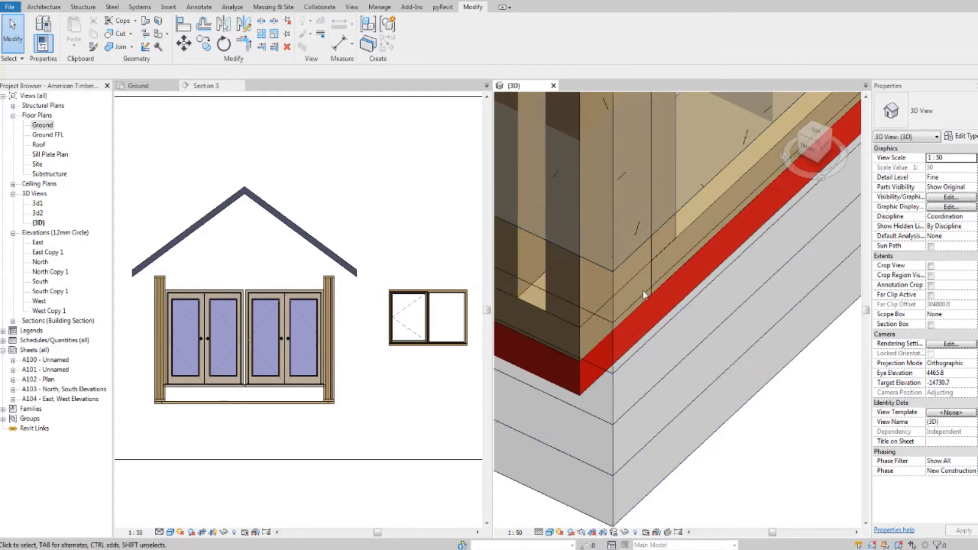
{"action": "scroll", "coordinate": [643, 296], "scroll_direction": "down", "scroll_amount": 4}
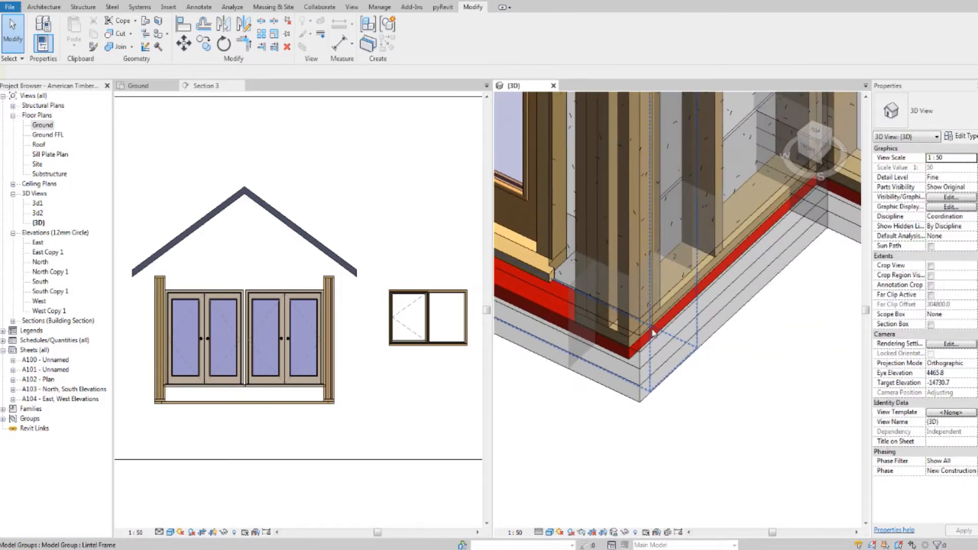
Examine the top plate junction between the Lintel Frame and the side wall framing at the bay corner in 3D
{"action": "scroll", "coordinate": [698, 214], "scroll_direction": "up", "scroll_amount": 6}
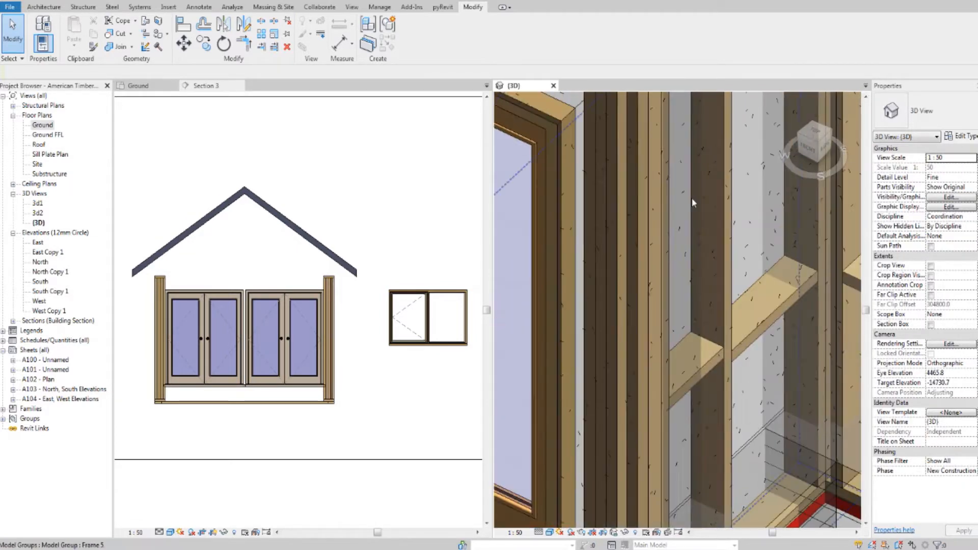
{"action": "scroll", "coordinate": [653, 215], "scroll_direction": "up", "scroll_amount": 5}
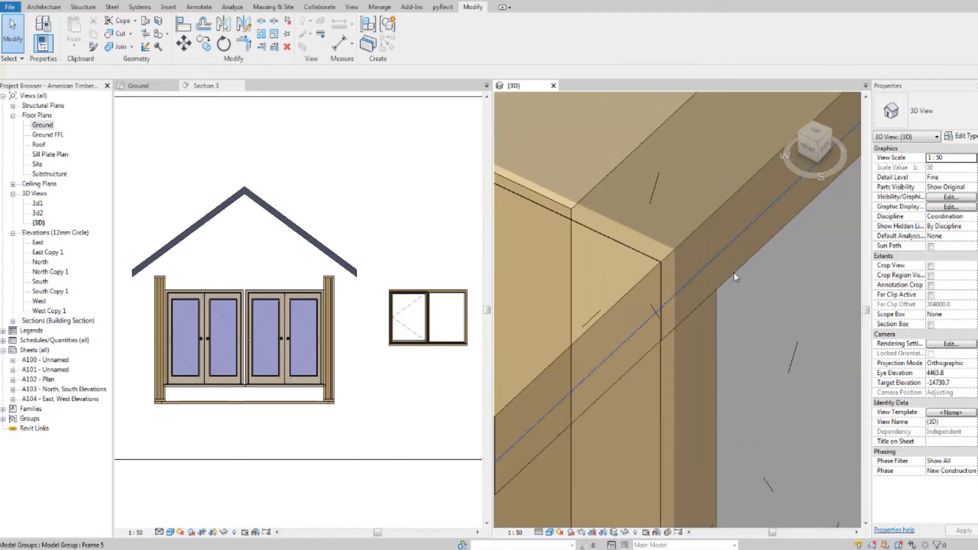
{"action": "scroll", "coordinate": [644, 240], "scroll_direction": "down", "scroll_amount": 3}
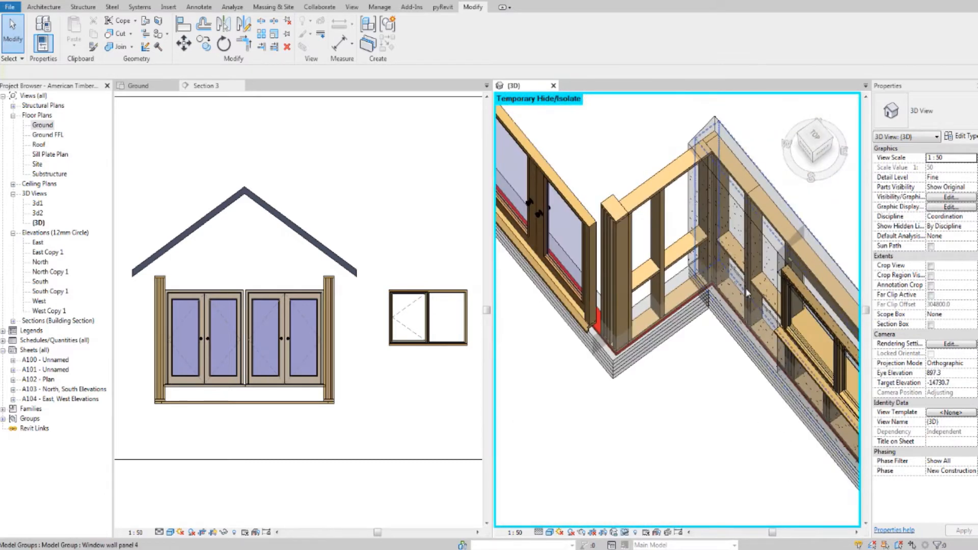
{"action": "middle_click_drag", "start_coordinate": [714, 214], "coordinate": [687, 249]}
{"action": "scroll", "coordinate": [687, 249], "scroll_direction": "up", "scroll_amount": 8}
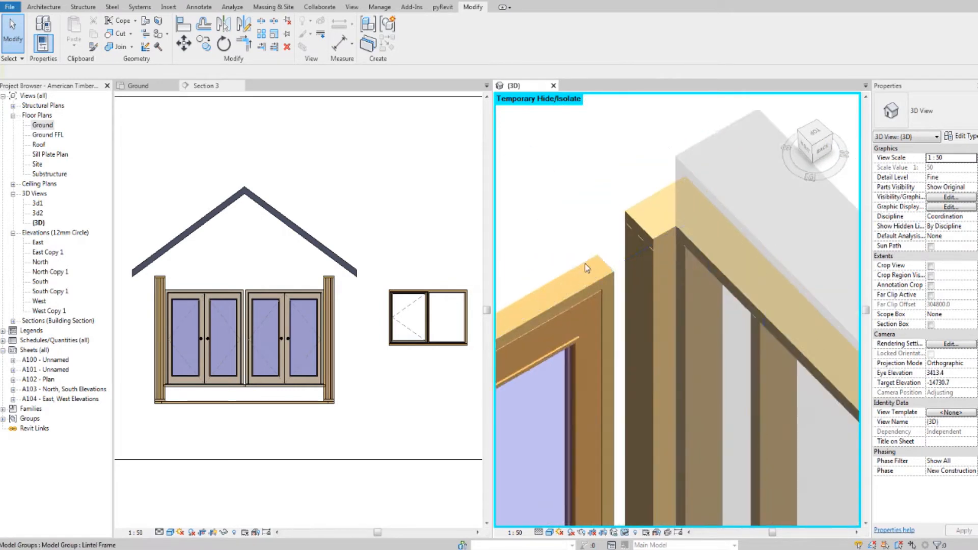
{"action": "scroll", "coordinate": [755, 296], "scroll_direction": "up", "scroll_amount": 1}
{"action": "middle_click_drag", "start_coordinate": [755, 296], "coordinate": [705, 347]}
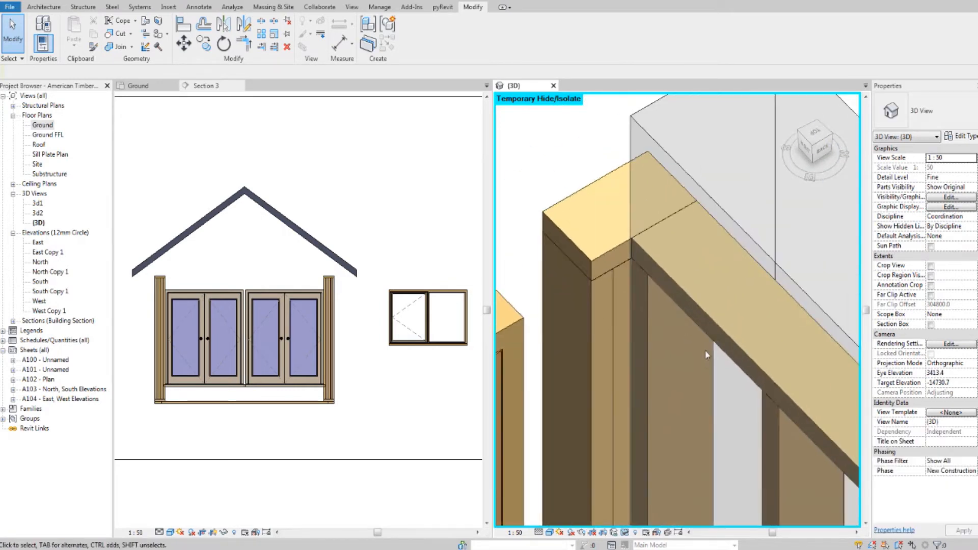
Inspect the 50 x 150 stud under the side wall's top plate beside the Lintel Frame and compare both corners of the bay
{"action": "key", "text": "Tab"}
{"action": "left_click", "coordinate": [649, 313]}
{"action": "scroll", "coordinate": [657, 300], "scroll_direction": "up", "scroll_amount": 4}
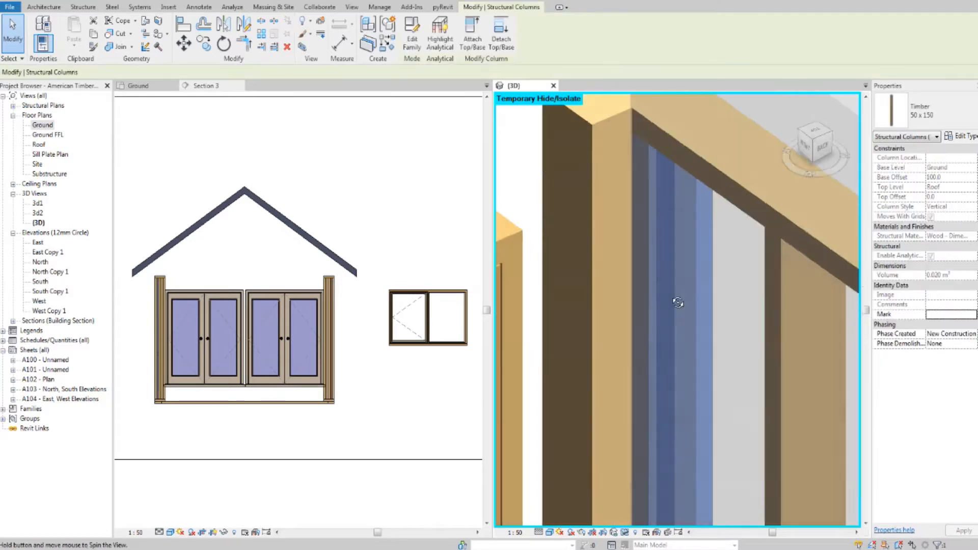
{"action": "middle_click_drag", "start_coordinate": [661, 292], "coordinate": [678, 353]}
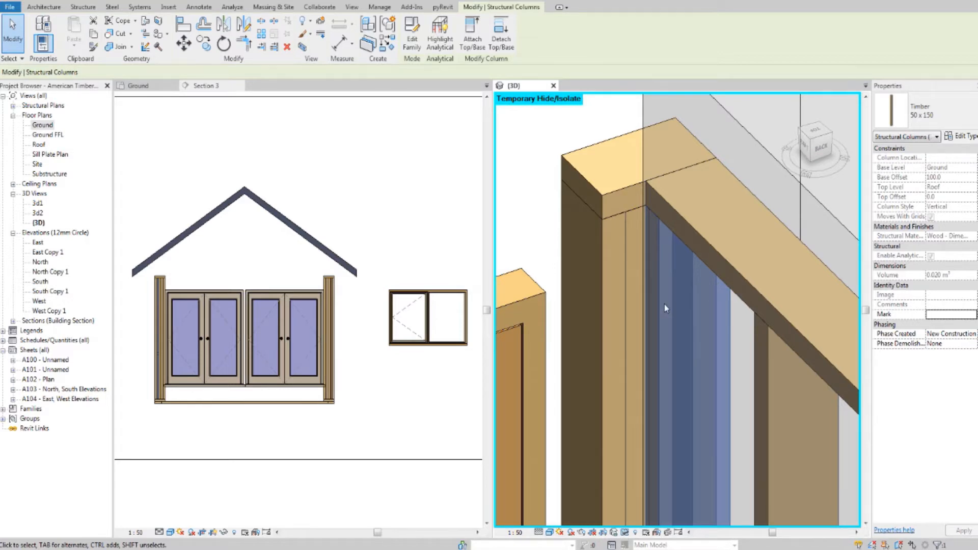
{"action": "scroll", "coordinate": [664, 304], "scroll_direction": "down", "scroll_amount": 3}
{"action": "middle_click_drag", "start_coordinate": [665, 304], "coordinate": [707, 325], "text": "shift"}
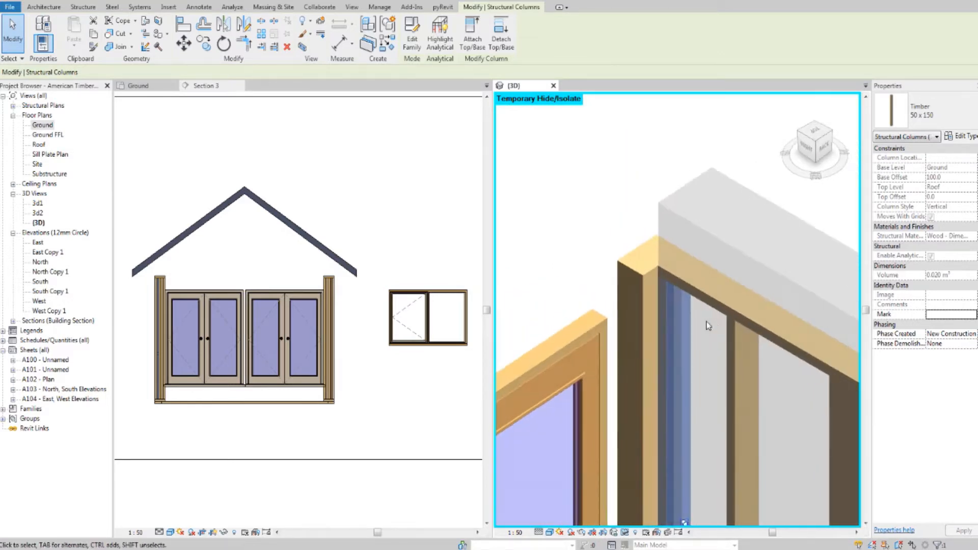
{"action": "scroll", "coordinate": [708, 325], "scroll_direction": "down", "scroll_amount": 5}
{"action": "scroll", "coordinate": [645, 350], "scroll_direction": "down", "scroll_amount": 4}
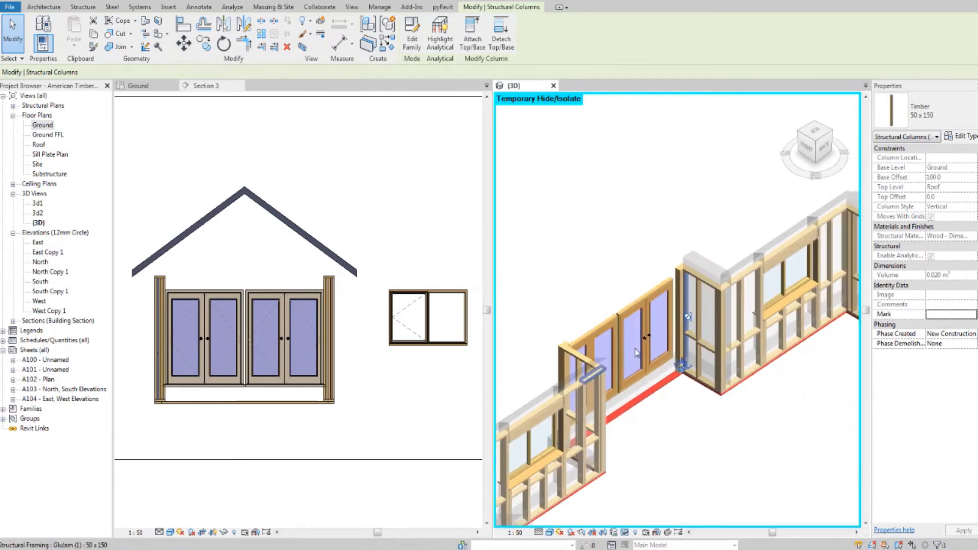
{"action": "middle_click_drag", "start_coordinate": [645, 351], "coordinate": [761, 381], "text": "shift"}
{"action": "scroll", "coordinate": [703, 306], "scroll_direction": "up", "scroll_amount": 6}
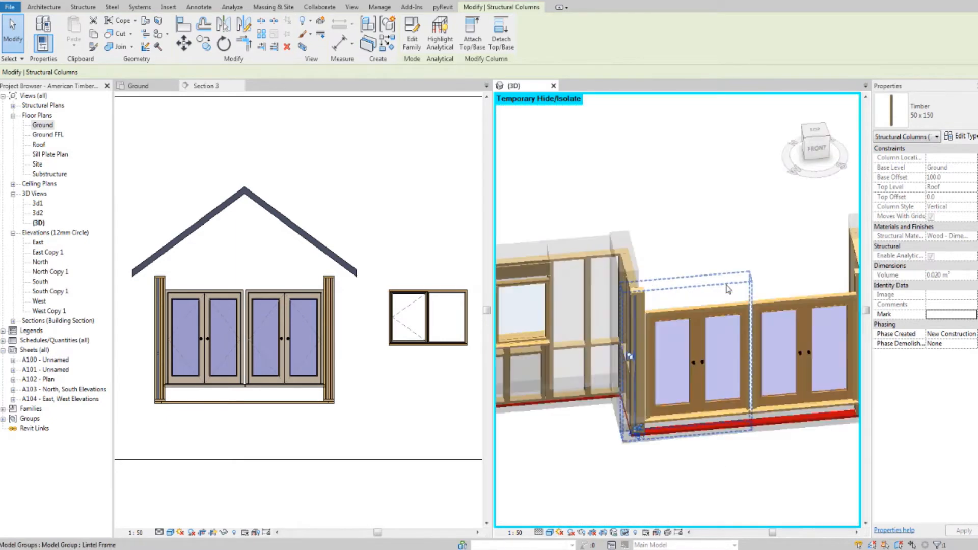
Remove the 50 x 150 stud nearest the left double door from within the Lintel Frame group and finish the group edit
{"action": "left_click", "coordinate": [697, 291]}
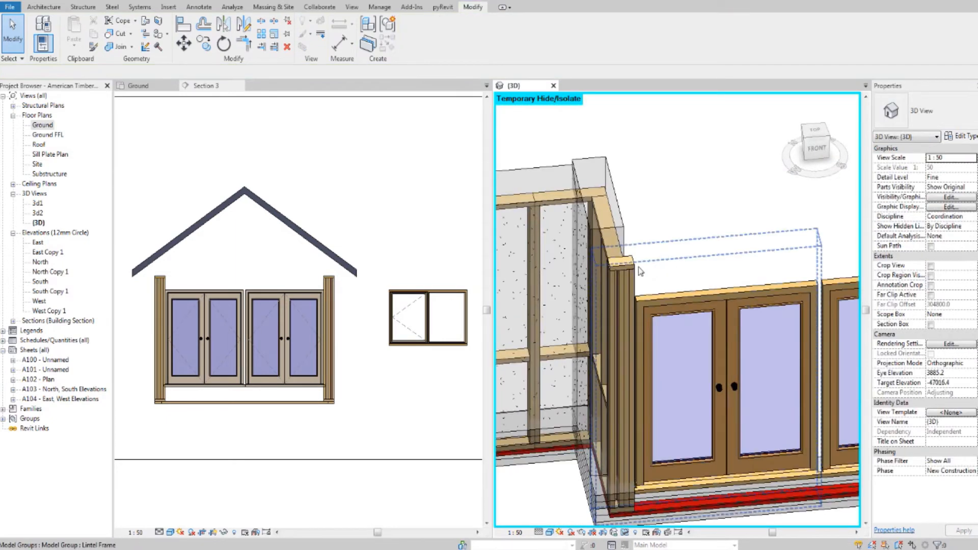
{"action": "scroll", "coordinate": [698, 288], "scroll_direction": "down", "scroll_amount": 5}
{"action": "middle_click_drag", "start_coordinate": [699, 288], "coordinate": [693, 298]}
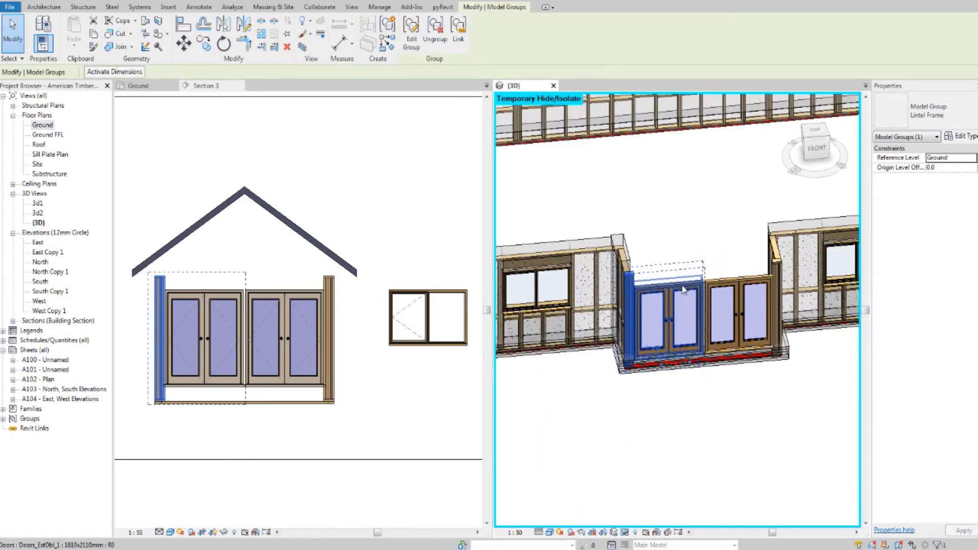
{"action": "scroll", "coordinate": [687, 291], "scroll_direction": "up", "scroll_amount": 2}
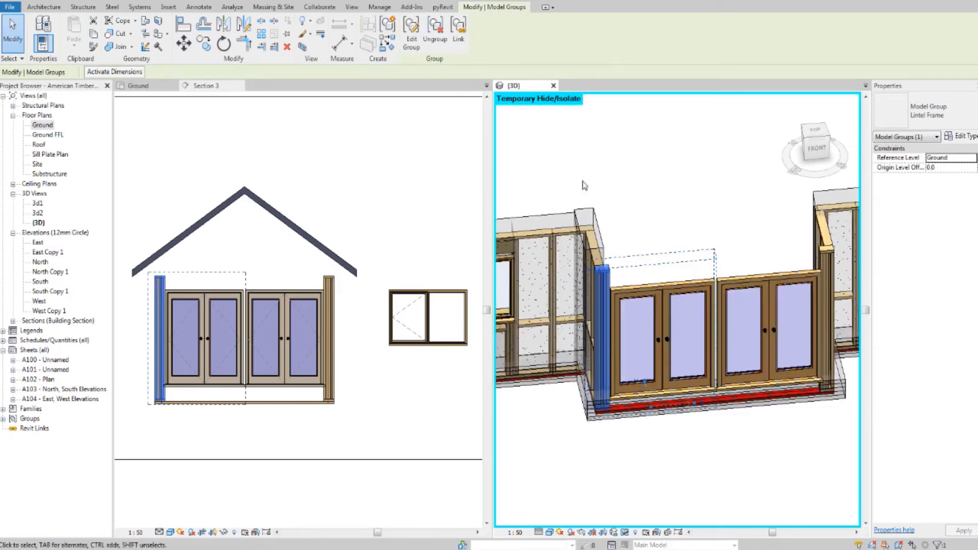
{"action": "left_click", "coordinate": [411, 40]}
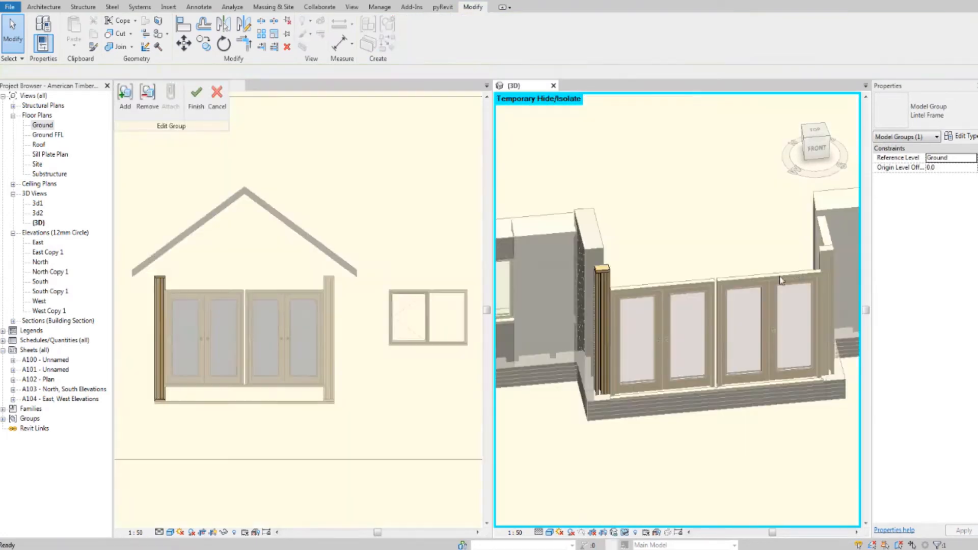
{"action": "scroll", "coordinate": [601, 300], "scroll_direction": "up", "scroll_amount": 2}
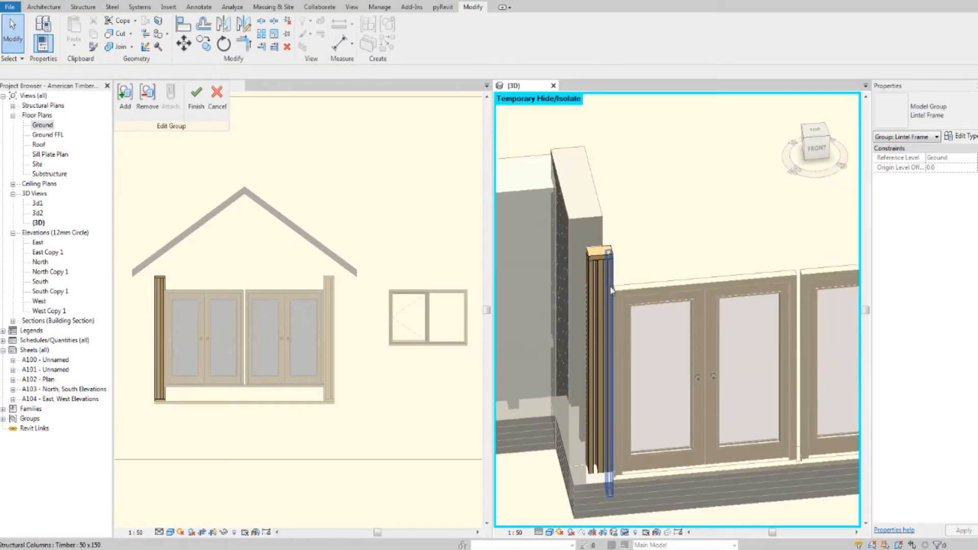
{"action": "left_click", "coordinate": [612, 291]}
{"action": "scroll", "coordinate": [622, 298], "scroll_direction": "down", "scroll_amount": 3}
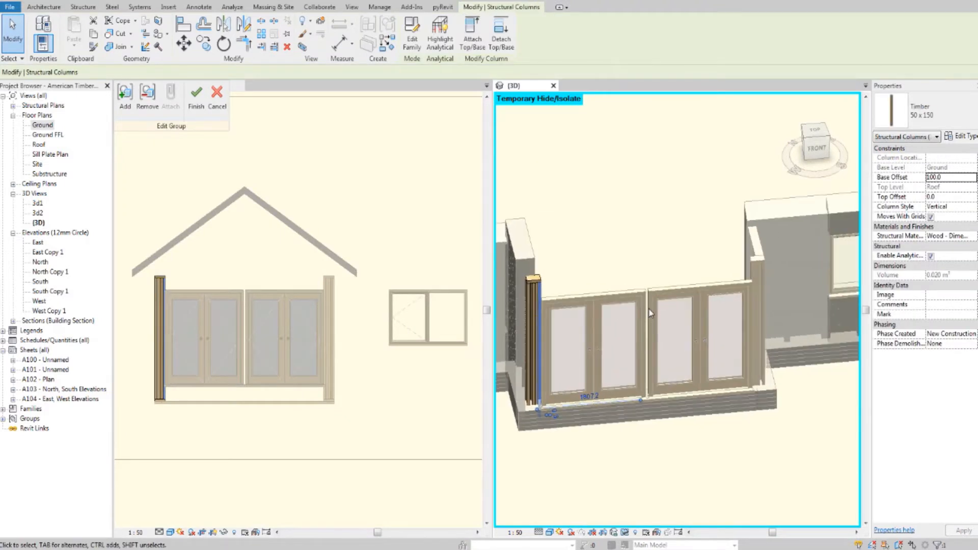
{"action": "key", "text": "Escape"}
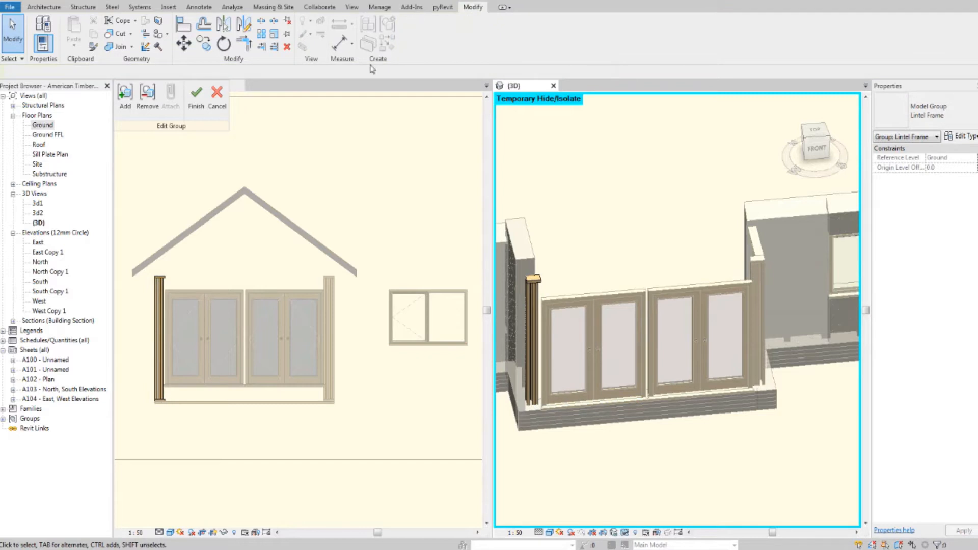
{"action": "left_click", "coordinate": [202, 113]}
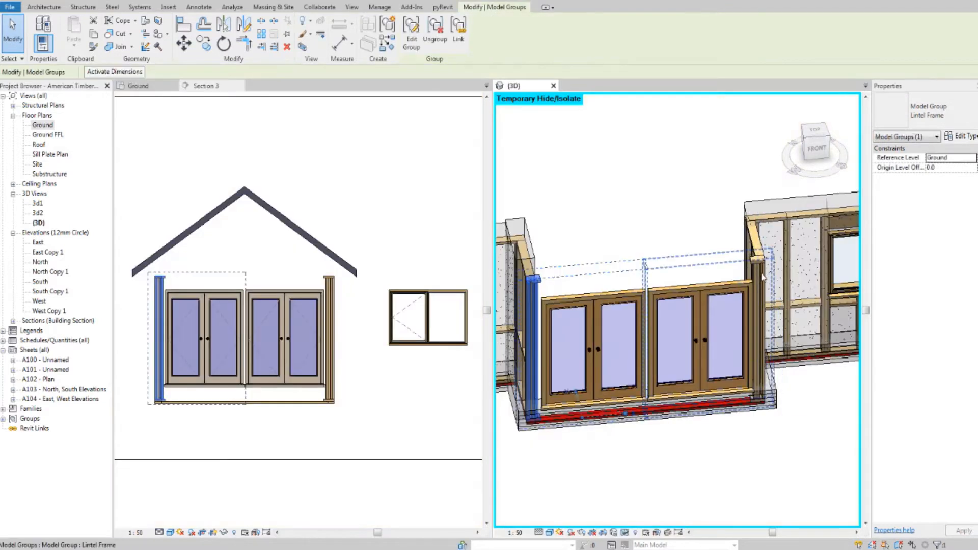
Check both Lintel Frame instances beside the double doors and undo the stud removal from the group
{"action": "scroll", "coordinate": [760, 264], "scroll_direction": "up", "scroll_amount": 3}
{"action": "scroll", "coordinate": [760, 263], "scroll_direction": "up", "scroll_amount": 2}
{"action": "scroll", "coordinate": [760, 263], "scroll_direction": "down", "scroll_amount": 6}
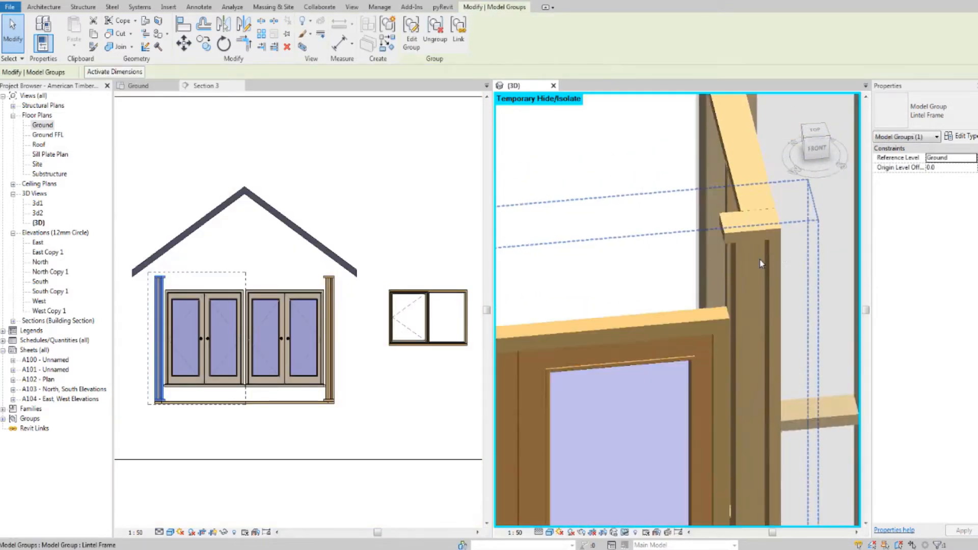
{"action": "scroll", "coordinate": [589, 274], "scroll_direction": "up", "scroll_amount": 3}
{"action": "scroll", "coordinate": [630, 266], "scroll_direction": "up", "scroll_amount": 2}
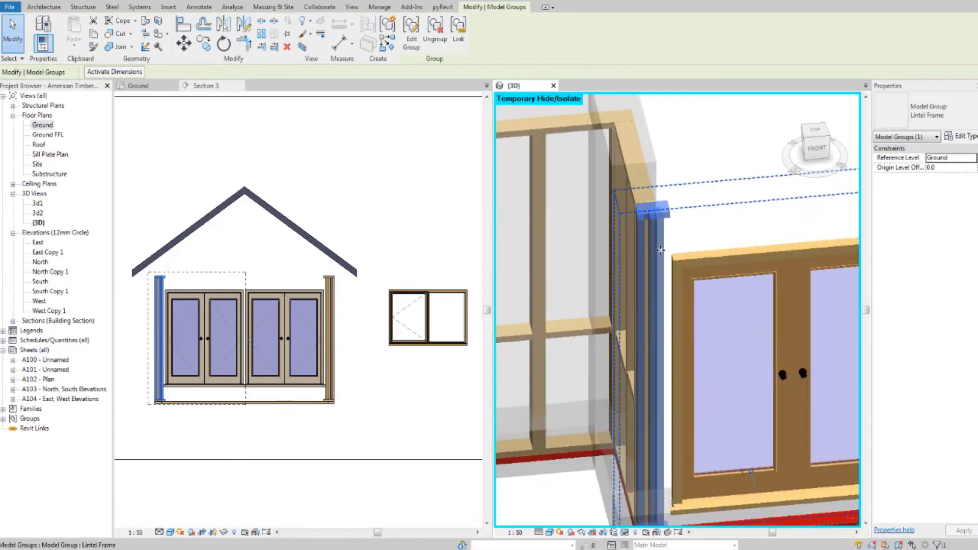
{"action": "scroll", "coordinate": [663, 245], "scroll_direction": "down", "scroll_amount": 3}
{"action": "middle_click_drag", "start_coordinate": [771, 273], "coordinate": [743, 283]}
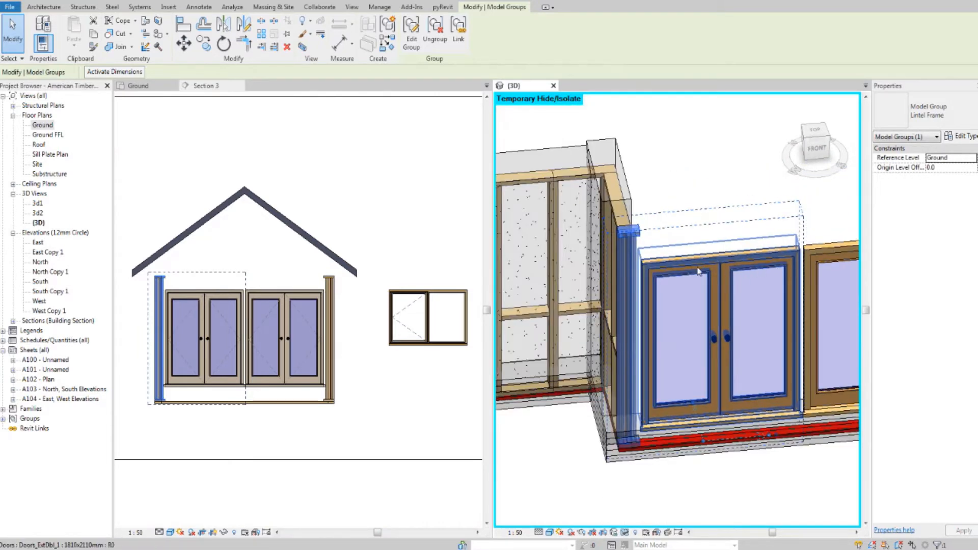
{"action": "double_click", "coordinate": [669, 259]}
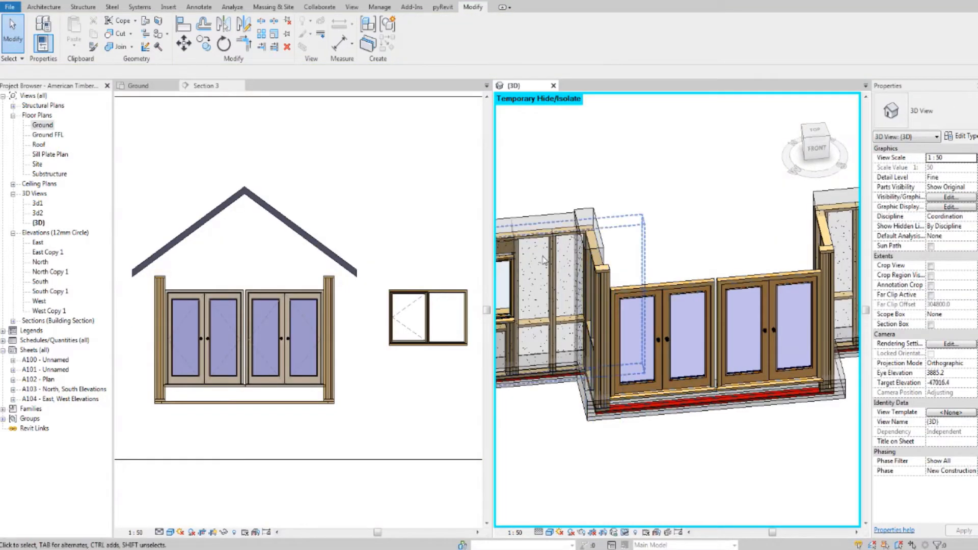
Copy the 38x235 dimension lumber lintel above the window, together with a 50 x 150 stud, clear of the wall from the Ground plan
{"action": "middle_click_drag", "start_coordinate": [681, 231], "coordinate": [665, 221]}
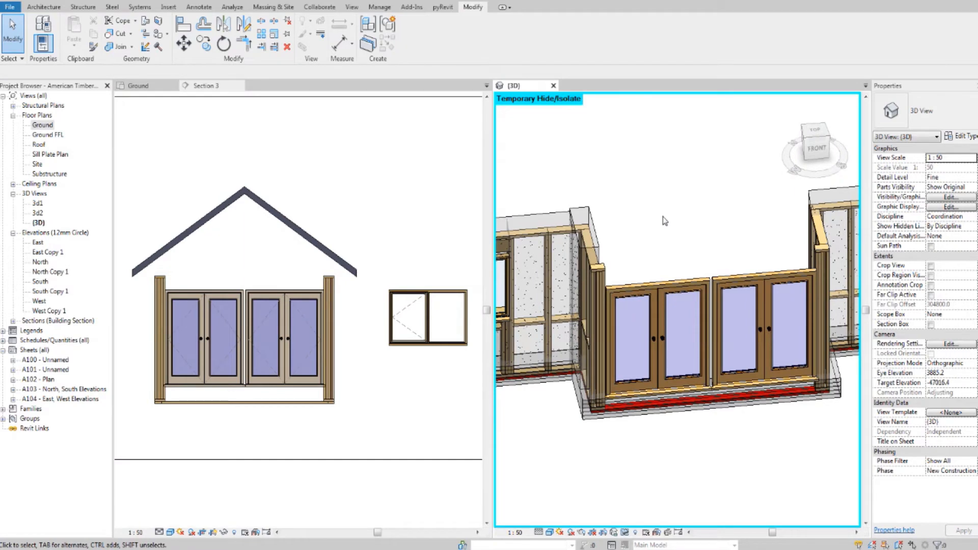
{"action": "scroll", "coordinate": [665, 221], "scroll_direction": "up", "scroll_amount": 6}
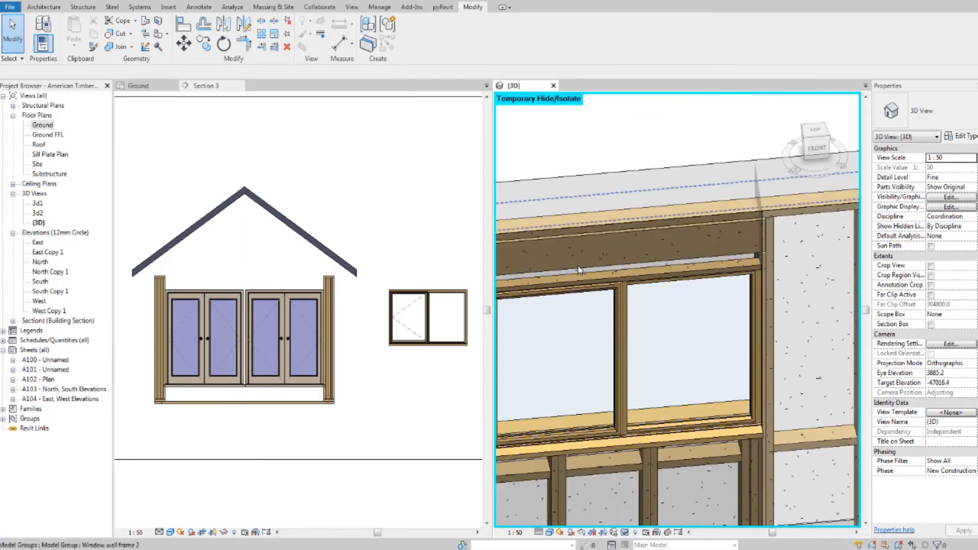
{"action": "middle_click_drag", "start_coordinate": [594, 231], "coordinate": [646, 249]}
{"action": "scroll", "coordinate": [568, 271], "scroll_direction": "up", "scroll_amount": 3}
{"action": "middle_click_drag", "start_coordinate": [518, 288], "coordinate": [623, 288]}
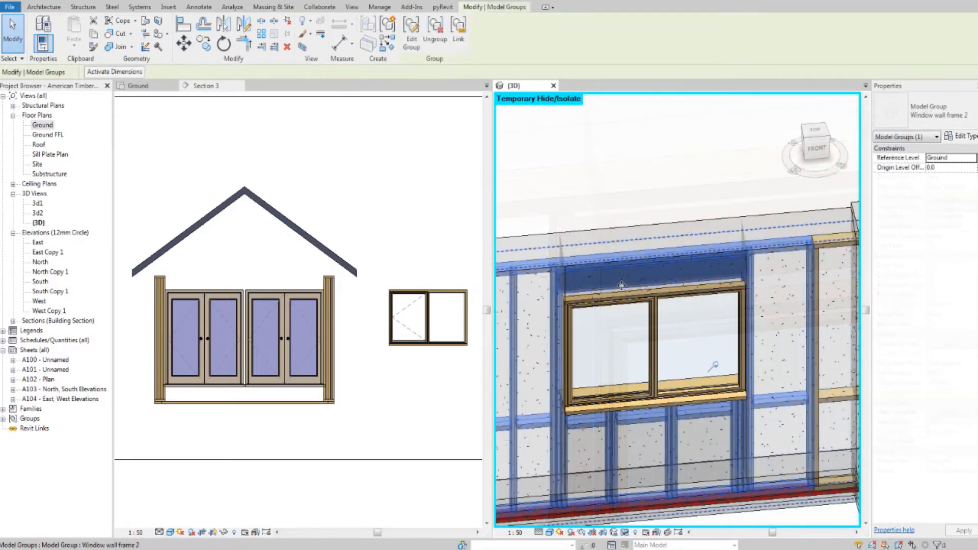
{"action": "key", "text": "Escape"}
{"action": "left_click", "coordinate": [623, 289]}
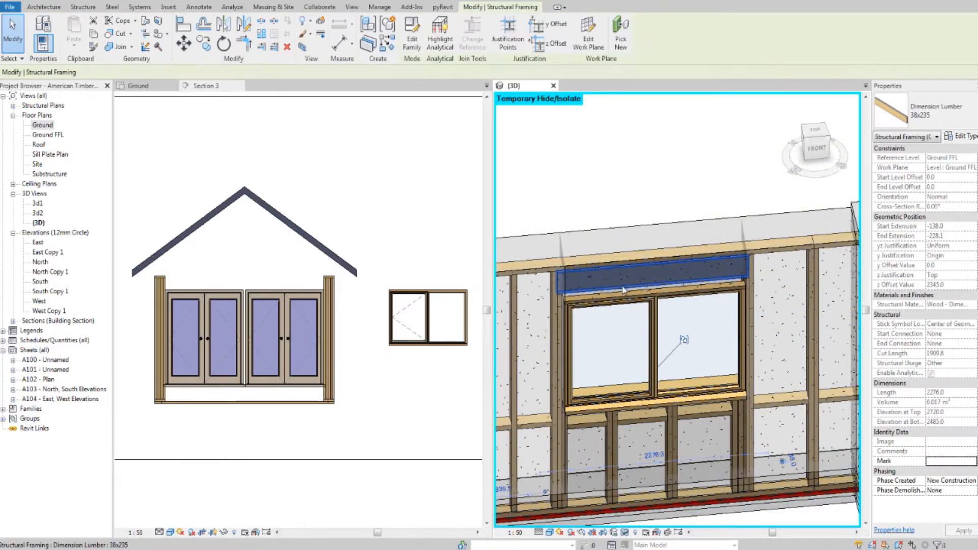
{"action": "scroll", "coordinate": [623, 290], "scroll_direction": "down", "scroll_amount": 4}
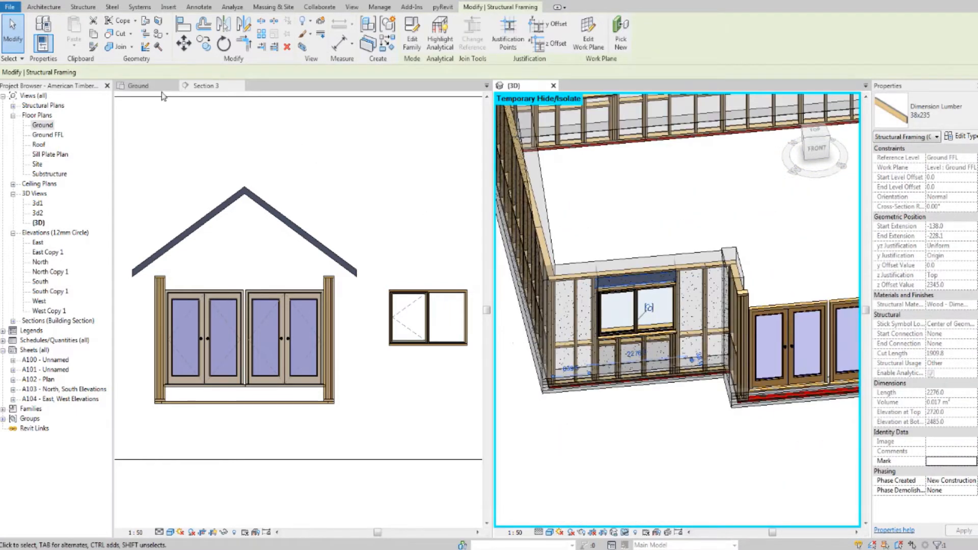
{"action": "left_click", "coordinate": [140, 86]}
{"action": "left_click", "coordinate": [342, 316], "text": "ctrl"}
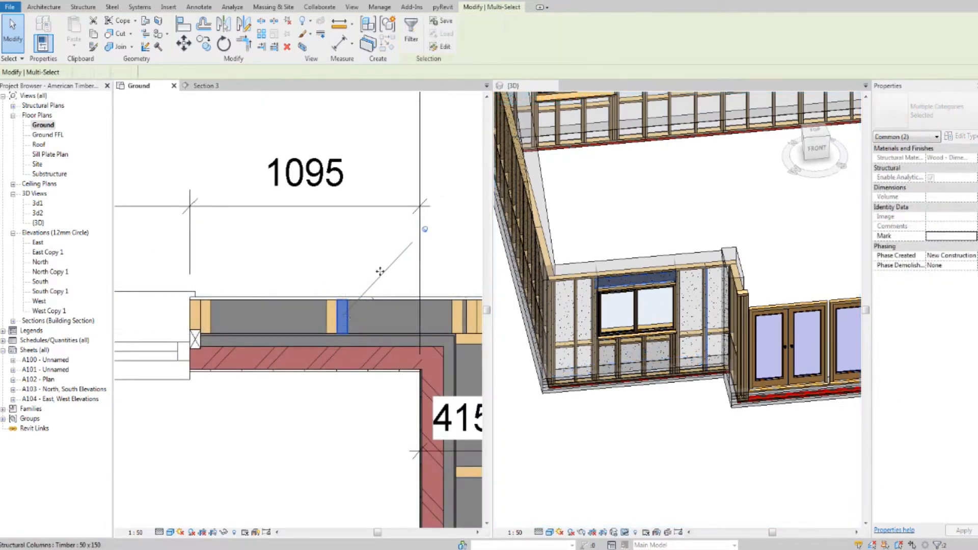
{"action": "left_click_drag", "start_coordinate": [380, 271], "coordinate": [444, 194]}
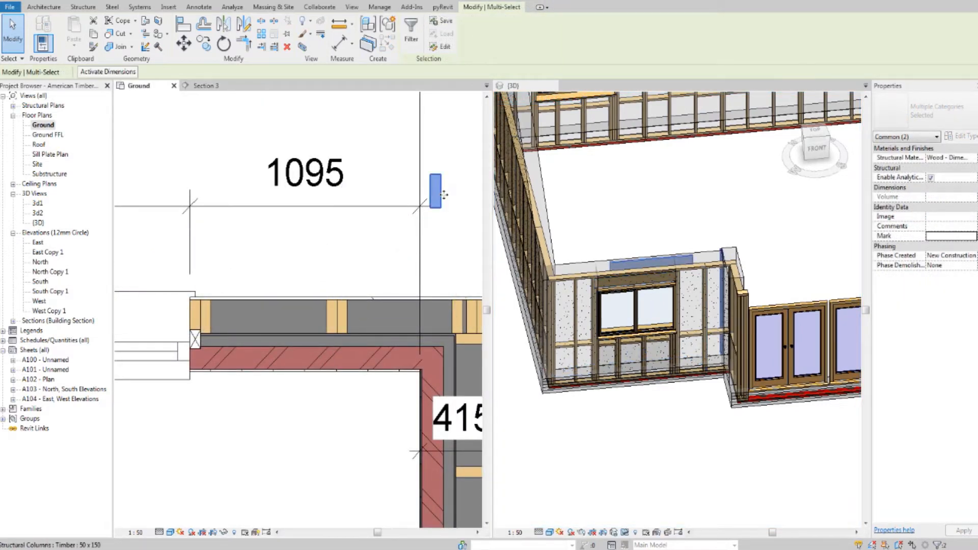
Delete the copied 50 x 150 stud standing free behind the window wall, leaving only the lintel copy
{"action": "scroll", "coordinate": [741, 264], "scroll_direction": "up", "scroll_amount": 6}
{"action": "middle_click", "coordinate": [742, 263]}
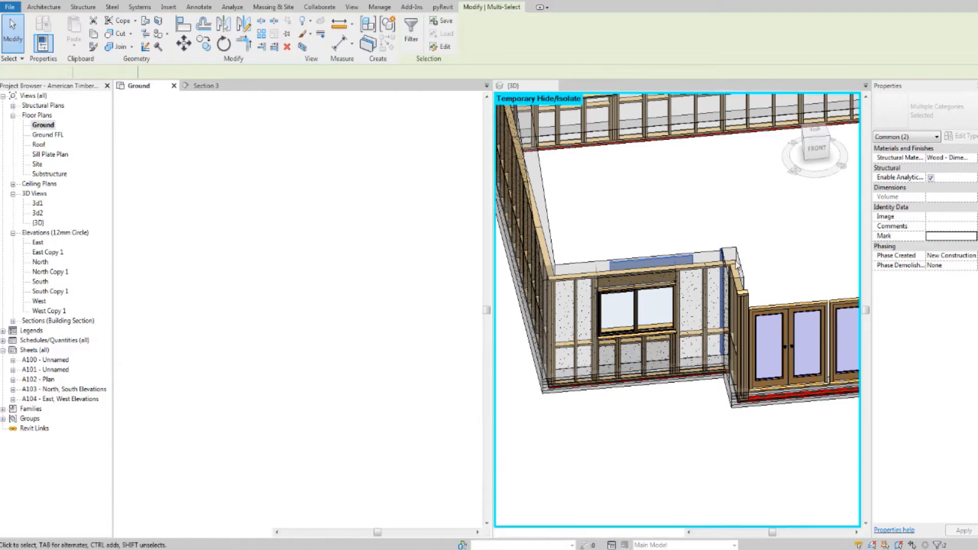
{"action": "scroll", "coordinate": [738, 262], "scroll_direction": "up", "scroll_amount": 5}
{"action": "scroll", "coordinate": [729, 276], "scroll_direction": "down", "scroll_amount": 5}
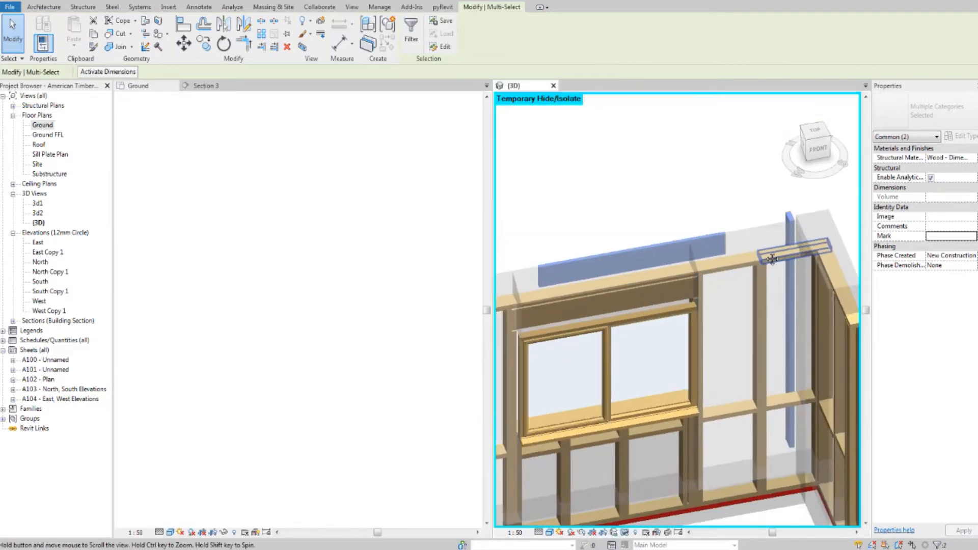
{"action": "key", "text": "Escape"}
{"action": "scroll", "coordinate": [725, 244], "scroll_direction": "down", "scroll_amount": 3}
{"action": "middle_click_drag", "start_coordinate": [725, 243], "coordinate": [764, 250], "text": "shift"}
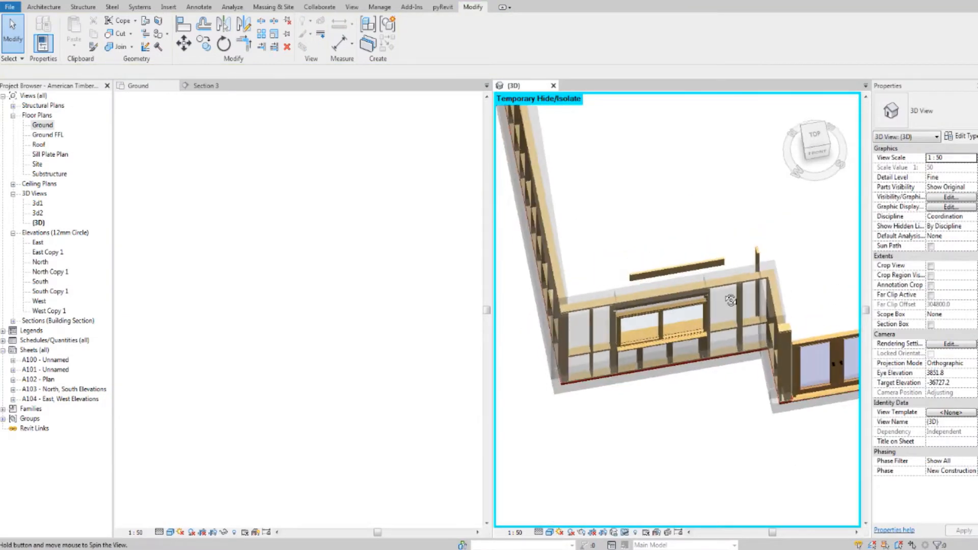
{"action": "scroll", "coordinate": [764, 249], "scroll_direction": "up", "scroll_amount": 5}
{"action": "left_click", "coordinate": [764, 250]}
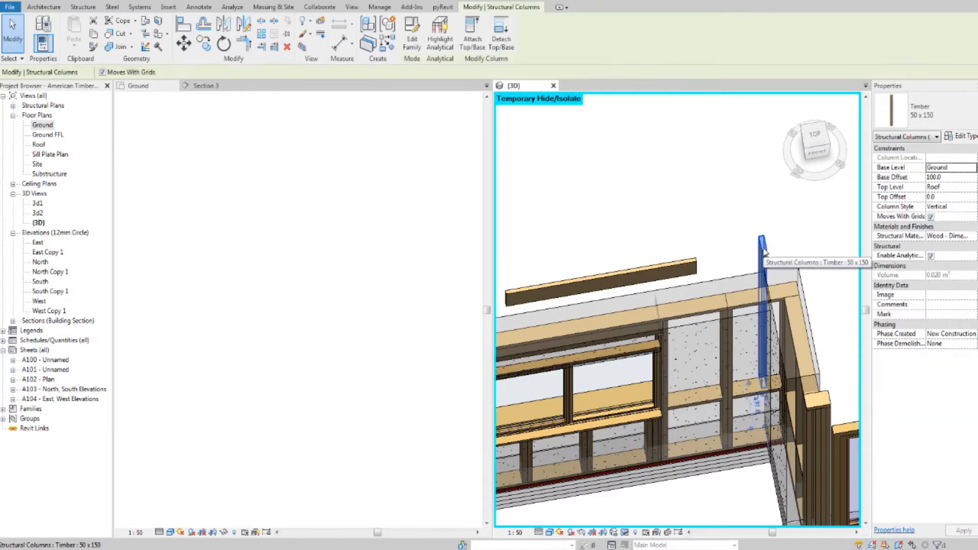
{"action": "key", "text": "Delete"}
Select the free 38x235 lintel copy and check its position in the 3D view and the Ground plan
{"action": "middle_click_drag", "start_coordinate": [599, 266], "coordinate": [642, 257], "text": "shift"}
{"action": "left_click", "coordinate": [638, 229]}
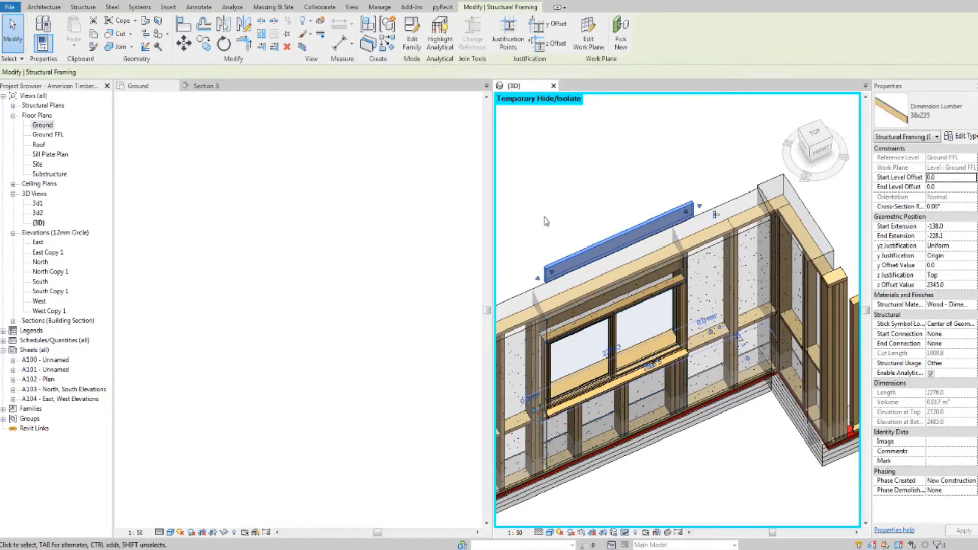
{"action": "left_click", "coordinate": [439, 228]}
{"action": "scroll", "coordinate": [425, 252], "scroll_direction": "down", "scroll_amount": 6}
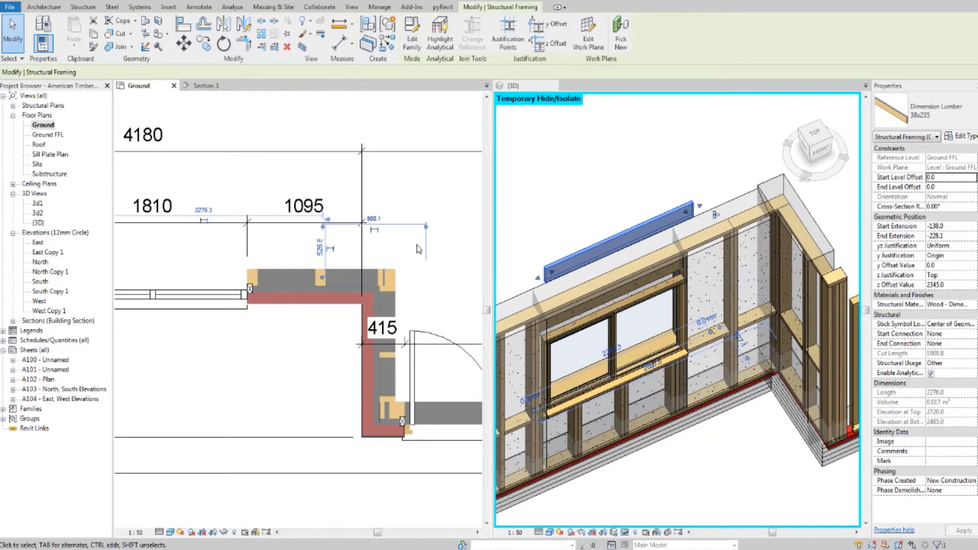
{"action": "scroll", "coordinate": [306, 248], "scroll_direction": "down", "scroll_amount": 1}
{"action": "middle_click_drag", "start_coordinate": [311, 249], "coordinate": [320, 249]}
{"action": "middle_click_drag", "start_coordinate": [196, 265], "coordinate": [368, 283]}
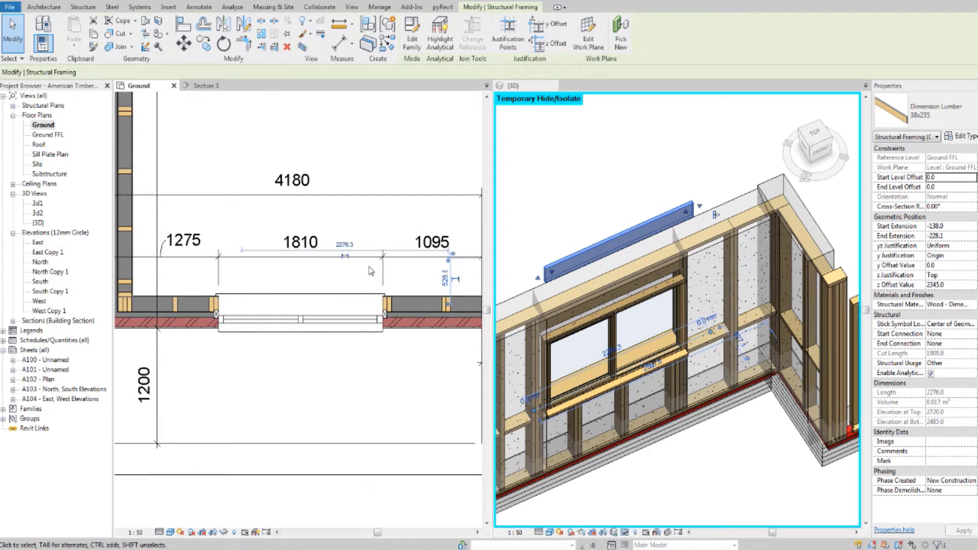
{"action": "scroll", "coordinate": [369, 267], "scroll_direction": "up", "scroll_amount": 2}
{"action": "scroll", "coordinate": [357, 287], "scroll_direction": "down", "scroll_amount": 4}
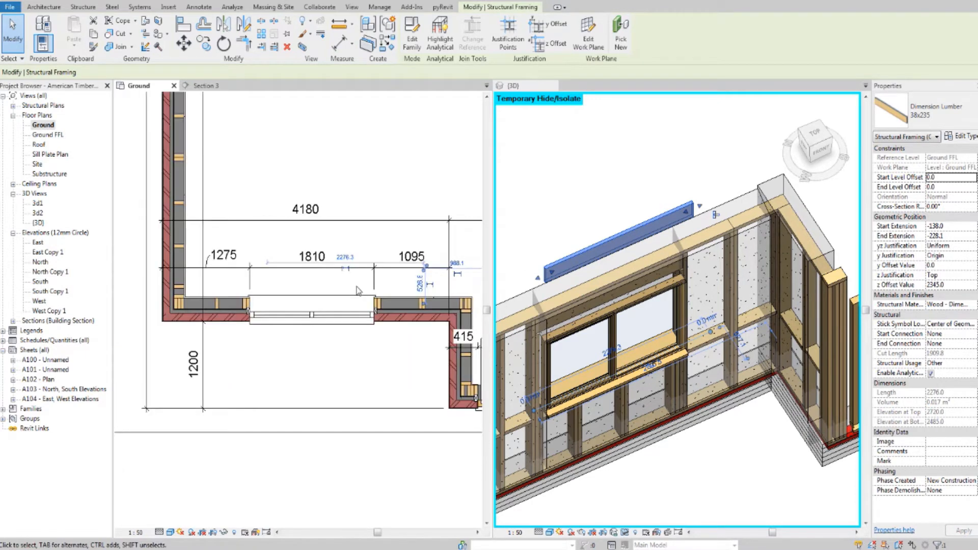
{"action": "middle_click_drag", "start_coordinate": [642, 336], "coordinate": [652, 350], "text": "shift"}
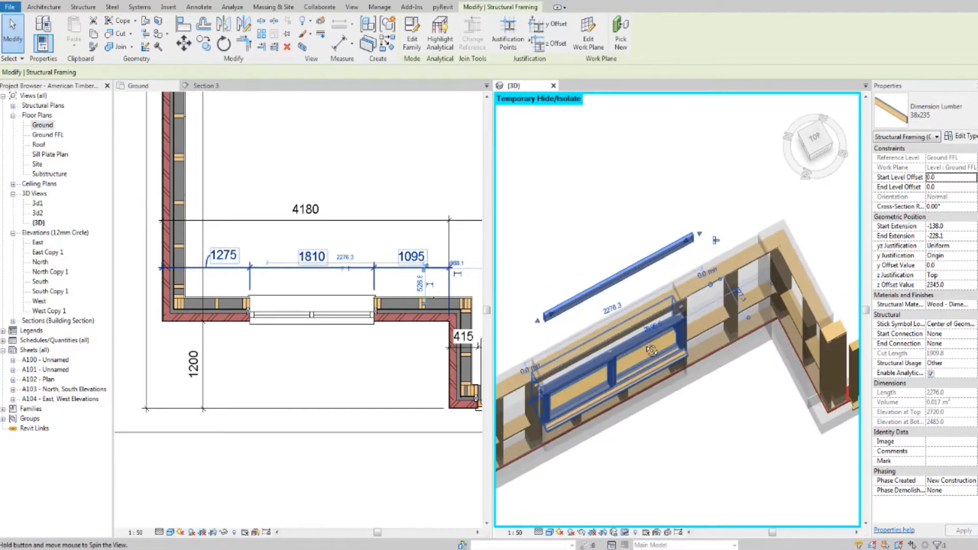
{"action": "scroll", "coordinate": [396, 307], "scroll_direction": "up", "scroll_amount": 2}
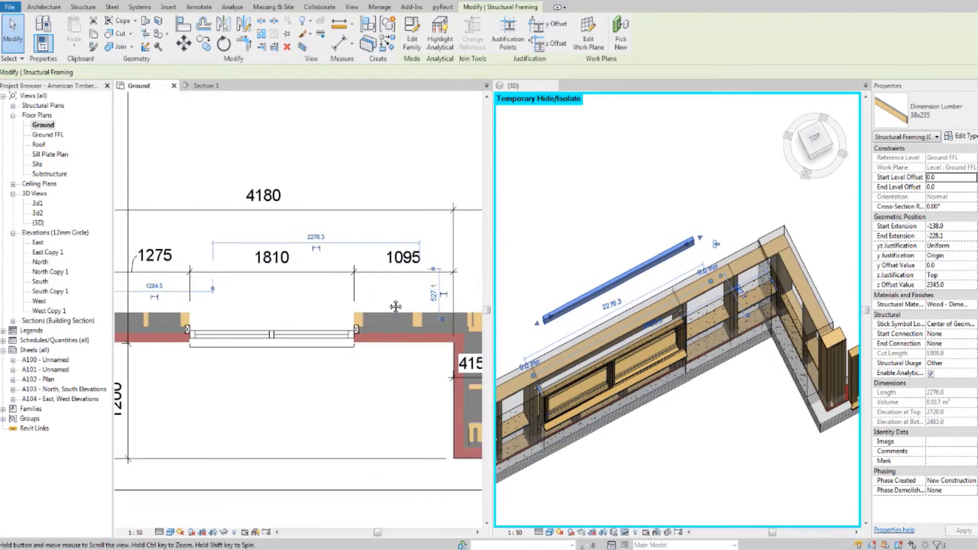
{"action": "key", "text": "Escape"}
{"action": "scroll", "coordinate": [396, 306], "scroll_direction": "down", "scroll_amount": 2}
Open the Ground FFL and Sill Plate Plan floor plans, and duplicate Sill Plate Plan with detailing
{"action": "double_click", "coordinate": [51, 135]}
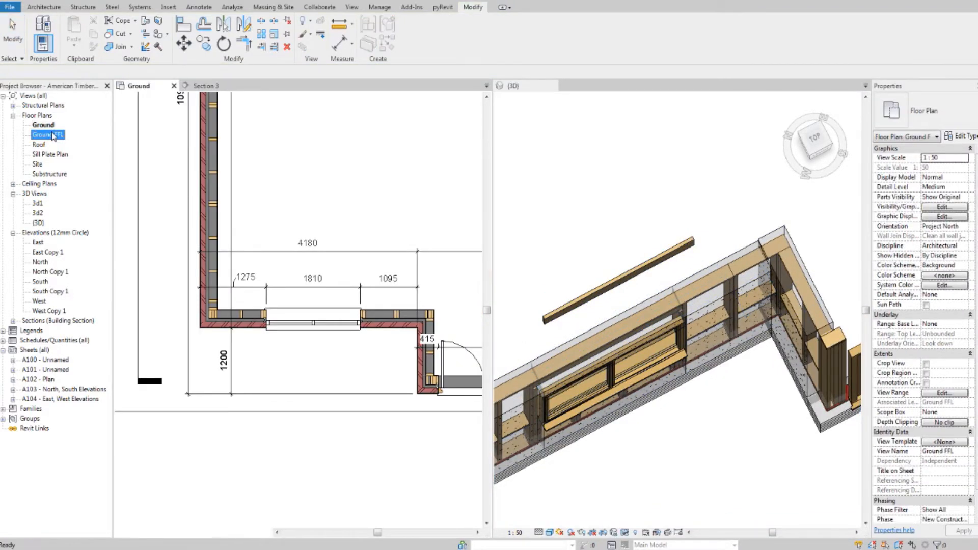
{"action": "scroll", "coordinate": [243, 278], "scroll_direction": "down", "scroll_amount": 2}
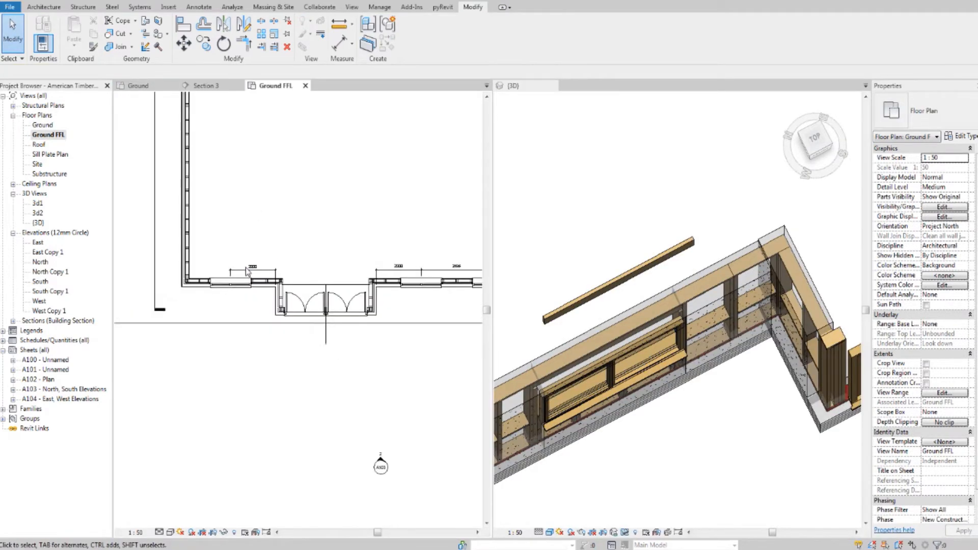
{"action": "double_click", "coordinate": [51, 154]}
{"action": "right_click", "coordinate": [52, 155]}
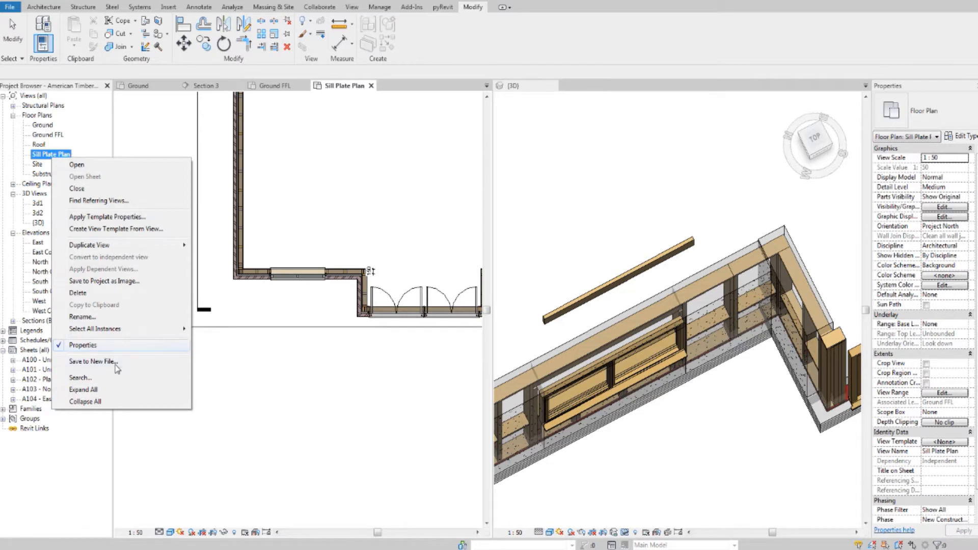
{"action": "mouse_move", "coordinate": [151, 246]}
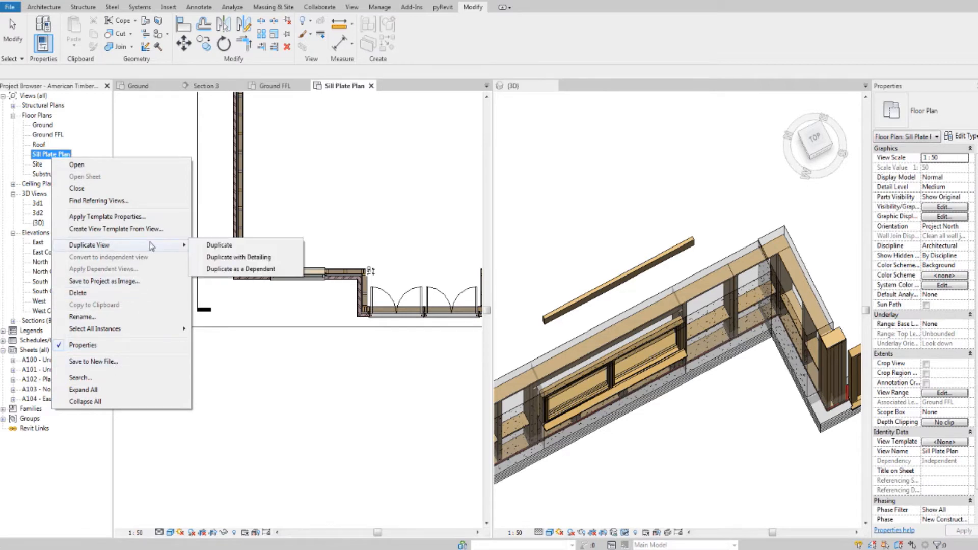
{"action": "left_click", "coordinate": [235, 258]}
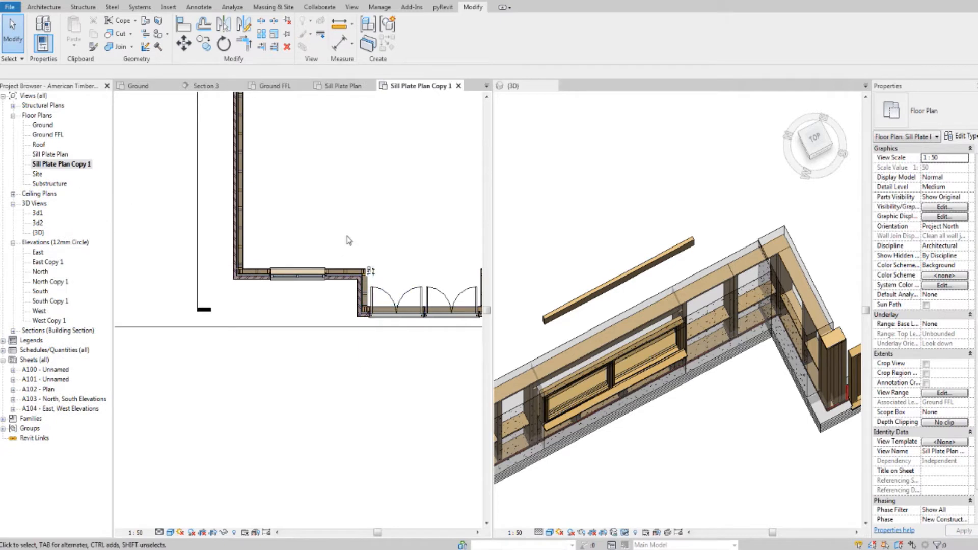
{"action": "middle_click_drag", "start_coordinate": [363, 247], "coordinate": [365, 254]}
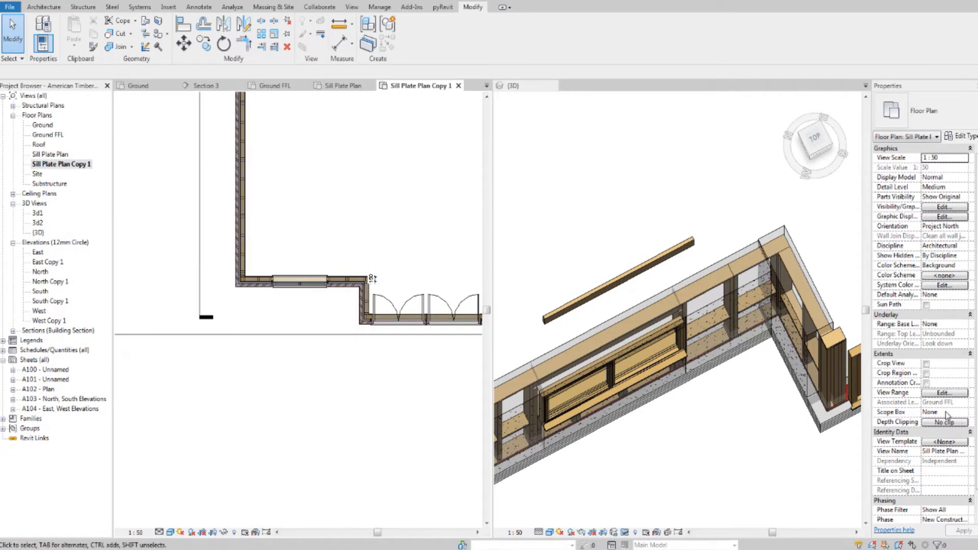
Set the duplicated plan's view range to an Unlimited top and a cut plane offset of 2300
{"action": "left_click", "coordinate": [944, 393]}
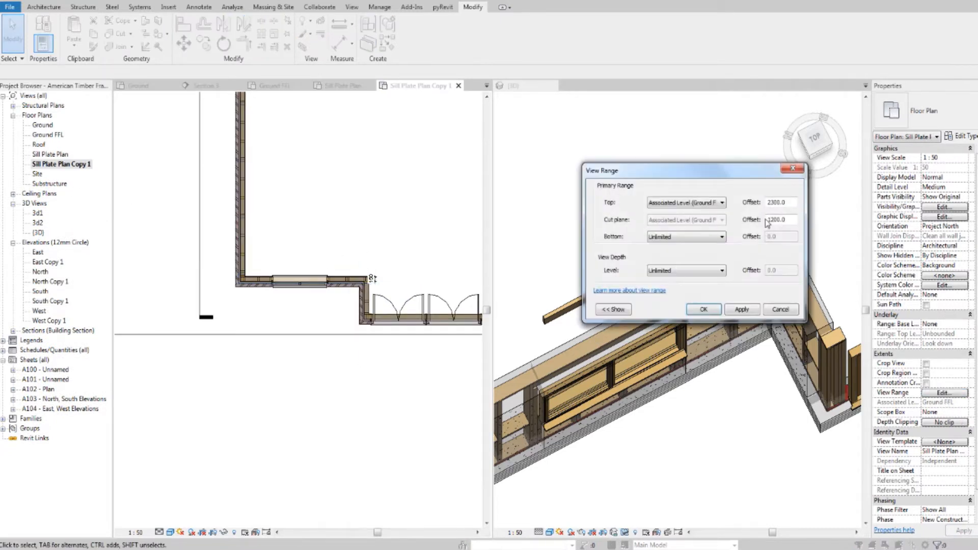
{"action": "left_click", "coordinate": [699, 203]}
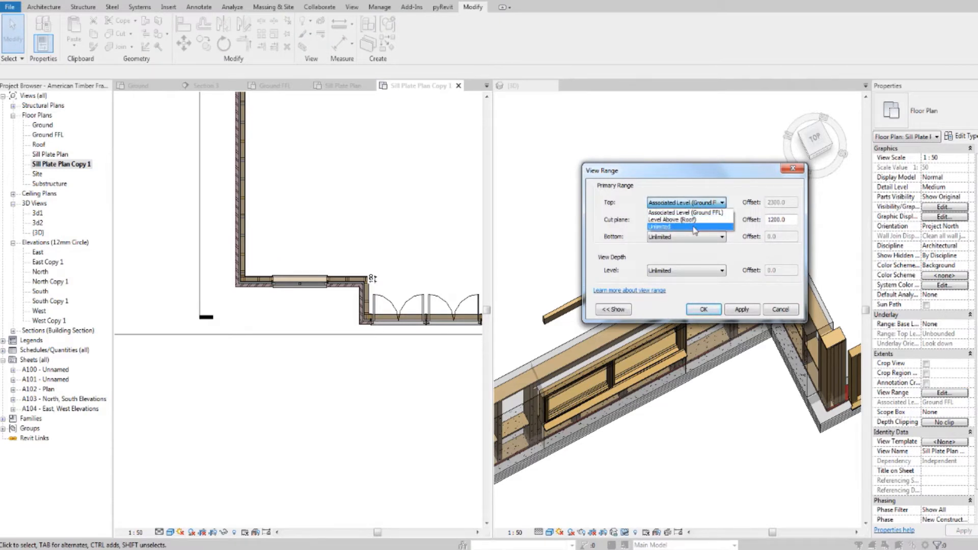
{"action": "left_click", "coordinate": [695, 228]}
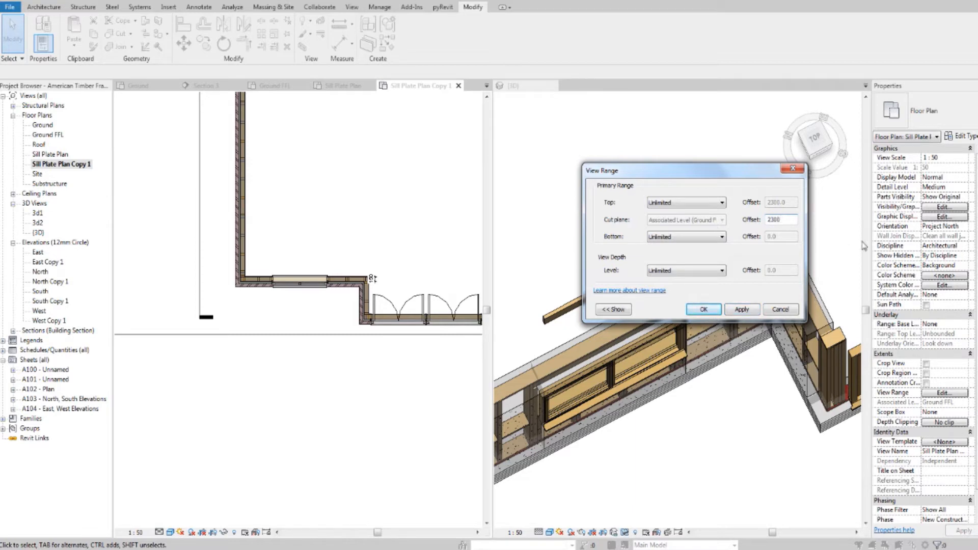
{"action": "left_click", "coordinate": [743, 310]}
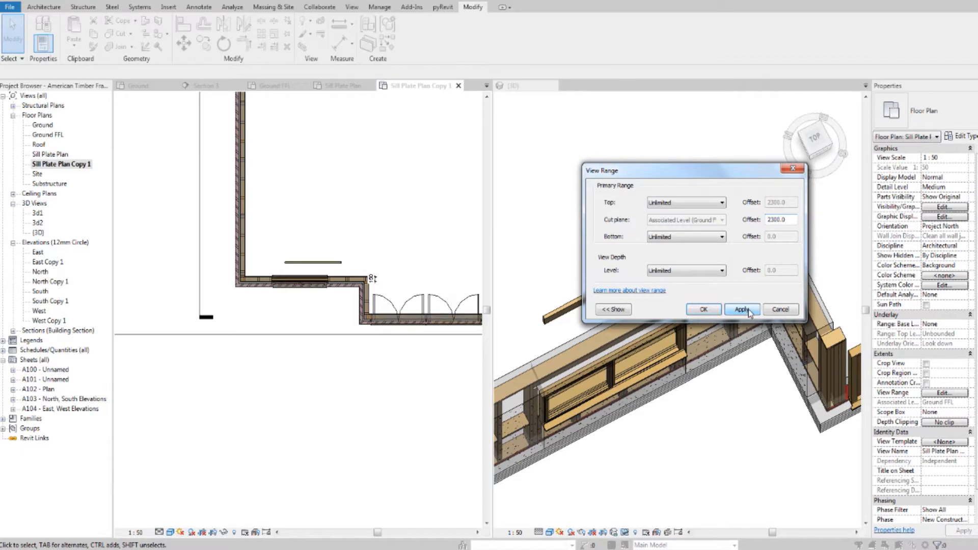
{"action": "left_click", "coordinate": [703, 310]}
Move the 38x235 lintel copy by its left endpoint to the stud face at the left jamb of the double doors in the bay
{"action": "scroll", "coordinate": [258, 246], "scroll_direction": "up", "scroll_amount": 4}
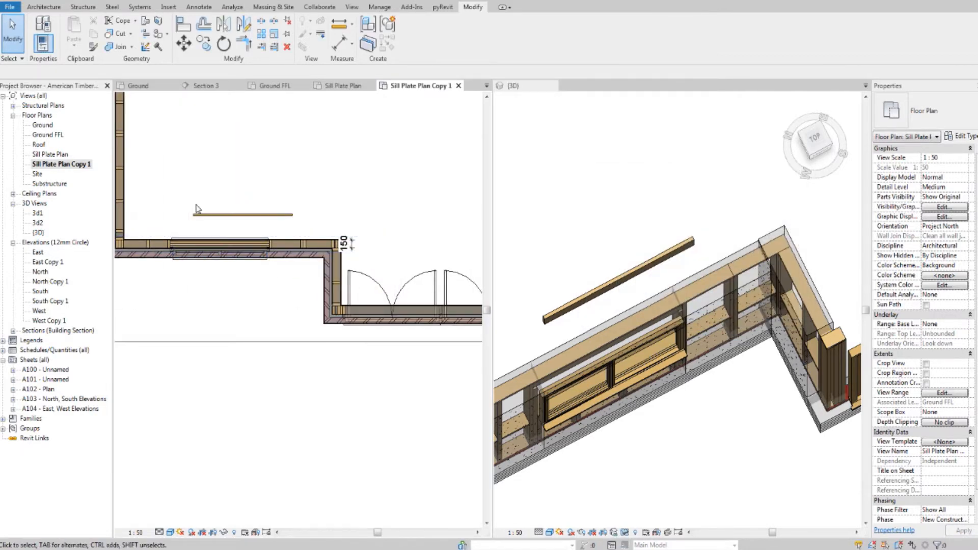
{"action": "left_click", "coordinate": [212, 216]}
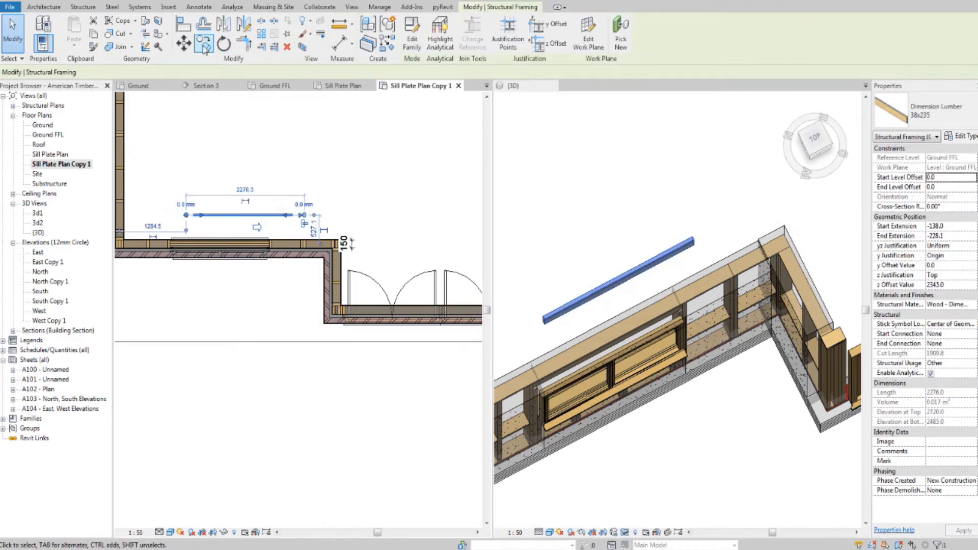
{"action": "left_click", "coordinate": [184, 44]}
{"action": "scroll", "coordinate": [214, 224], "scroll_direction": "up", "scroll_amount": 5}
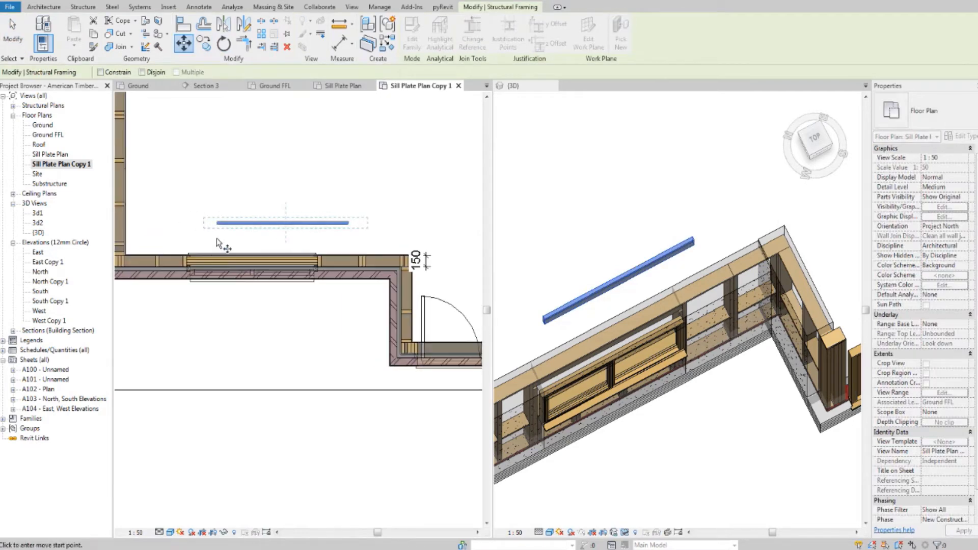
{"action": "scroll", "coordinate": [227, 242], "scroll_direction": "down", "scroll_amount": 3}
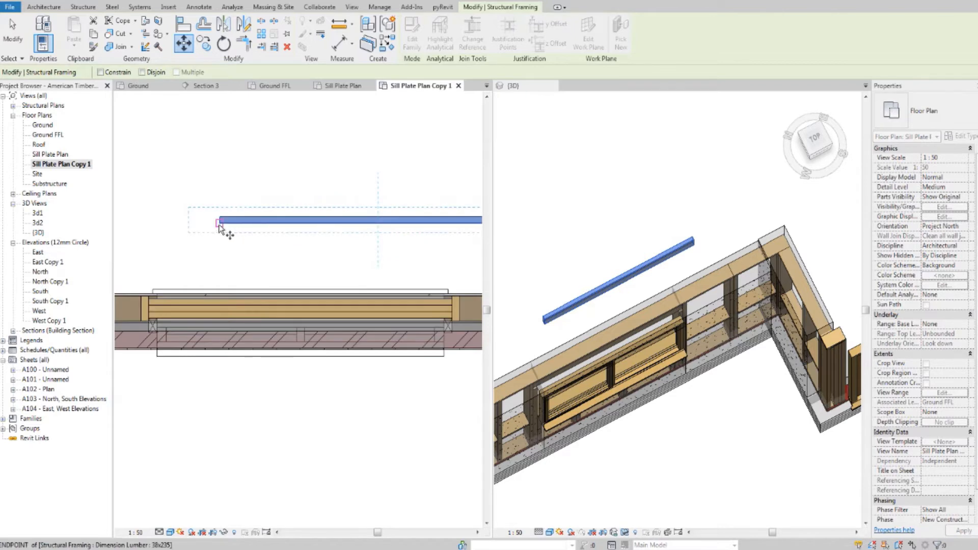
{"action": "left_click", "coordinate": [219, 224]}
{"action": "scroll", "coordinate": [224, 225], "scroll_direction": "down", "scroll_amount": 3}
{"action": "scroll", "coordinate": [264, 250], "scroll_direction": "up", "scroll_amount": 8}
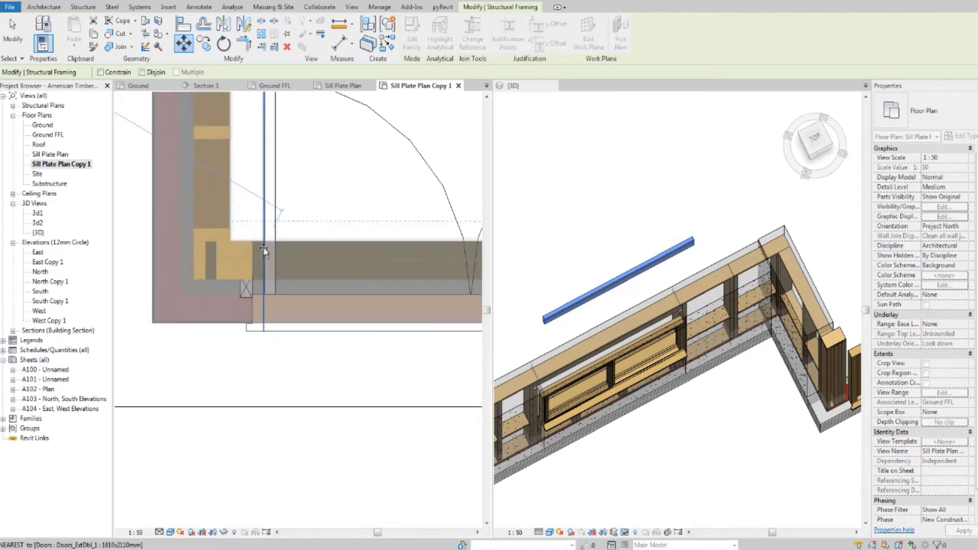
{"action": "scroll", "coordinate": [264, 250], "scroll_direction": "up", "scroll_amount": 5}
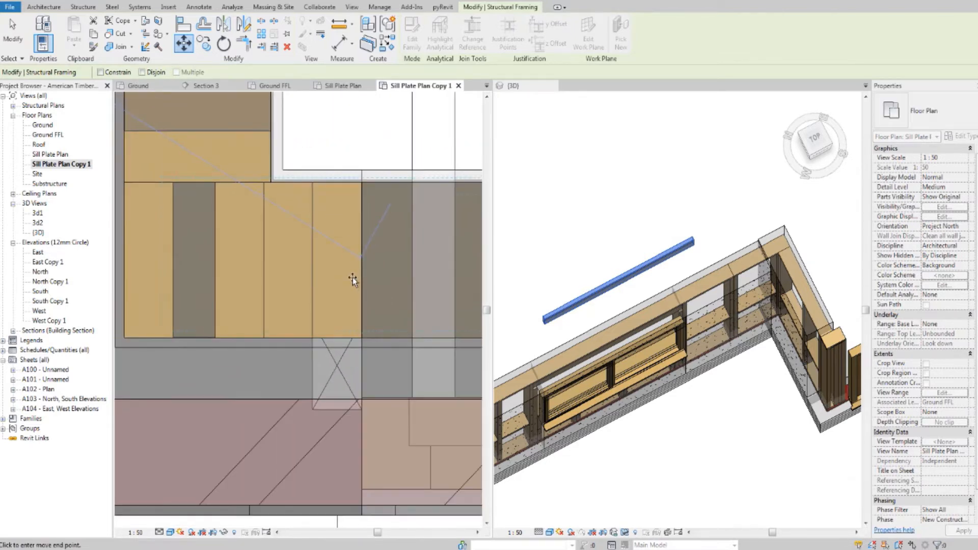
{"action": "left_click", "coordinate": [361, 295]}
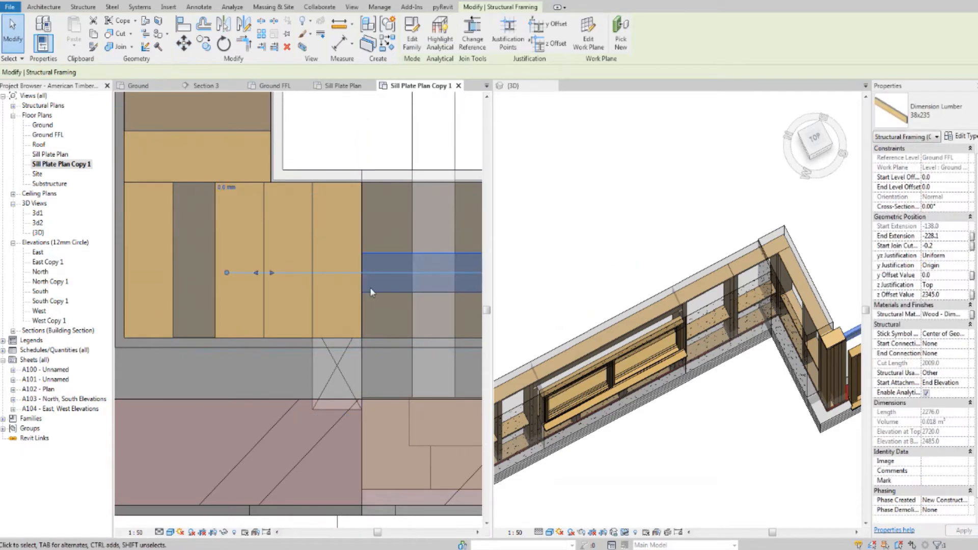
Examine the moved lintel above the left double door and its overlap with the jamb studs in plan and 3D
{"action": "scroll", "coordinate": [370, 288], "scroll_direction": "down", "scroll_amount": 2}
{"action": "mouse_move", "coordinate": [370, 287]}
{"action": "middle_mouse_down"}
{"action": "mouse_move", "coordinate": [404, 281]}
{"action": "mouse_move", "coordinate": [367, 277]}
{"action": "middle_mouse_up"}
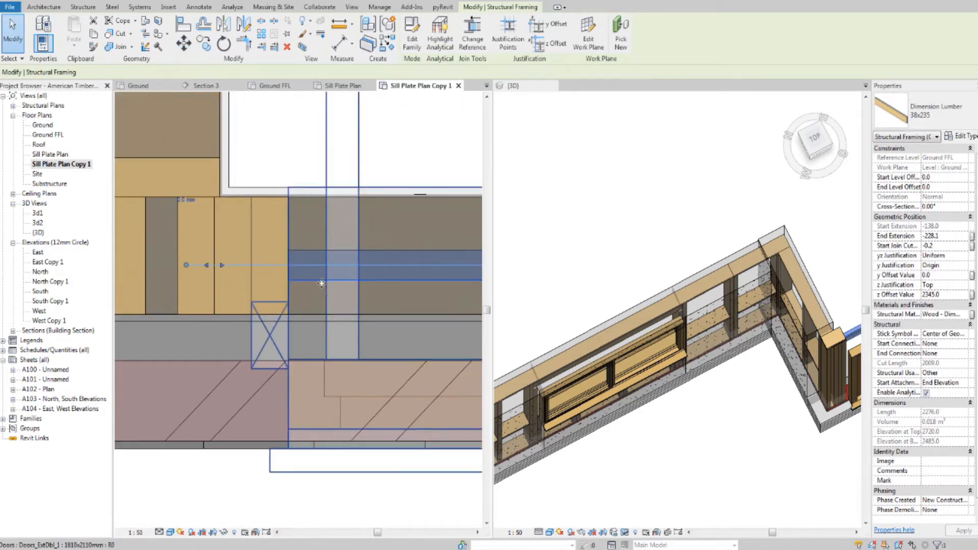
{"action": "scroll", "coordinate": [656, 357], "scroll_direction": "down", "scroll_amount": 4}
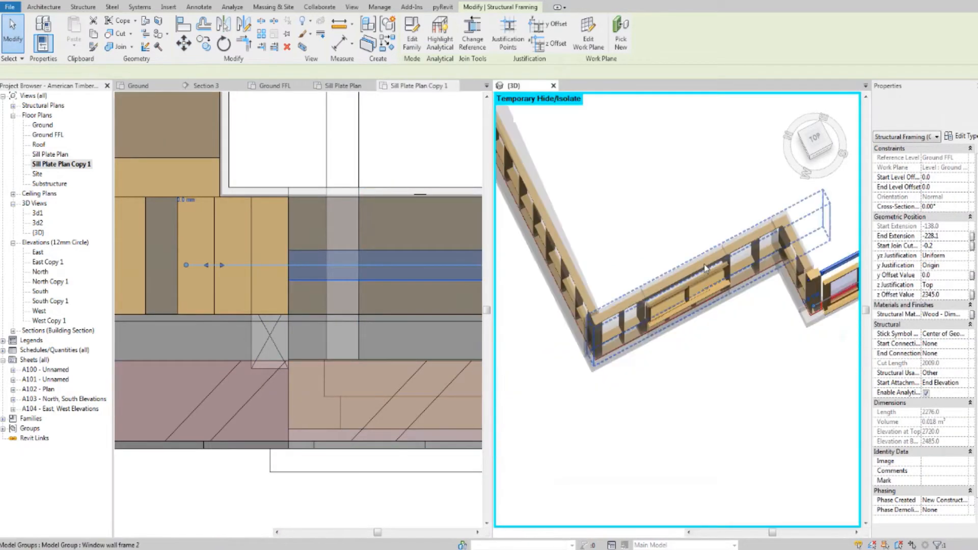
{"action": "middle_click_drag", "start_coordinate": [718, 395], "coordinate": [651, 179]}
{"action": "scroll", "coordinate": [716, 334], "scroll_direction": "up", "scroll_amount": 6}
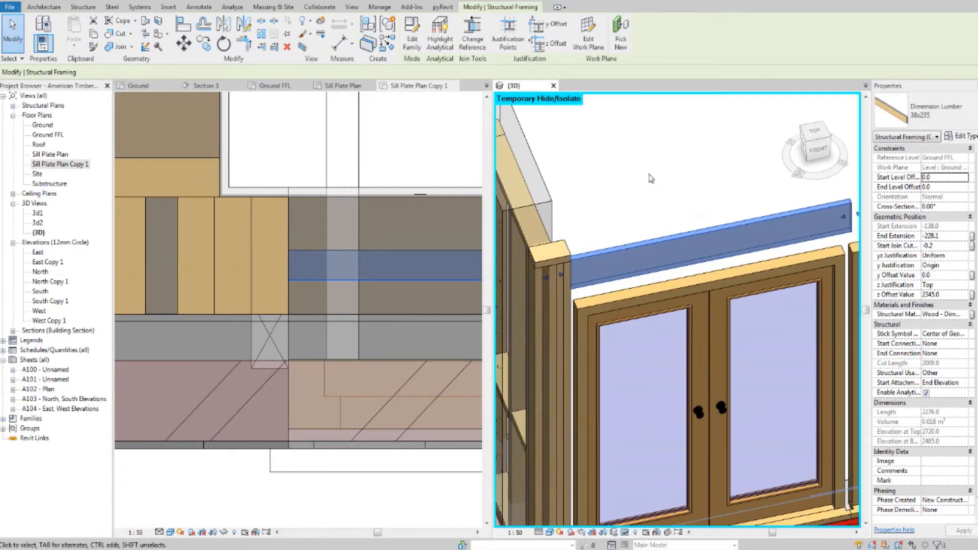
{"action": "left_click", "coordinate": [647, 179]}
{"action": "left_click", "coordinate": [320, 285]}
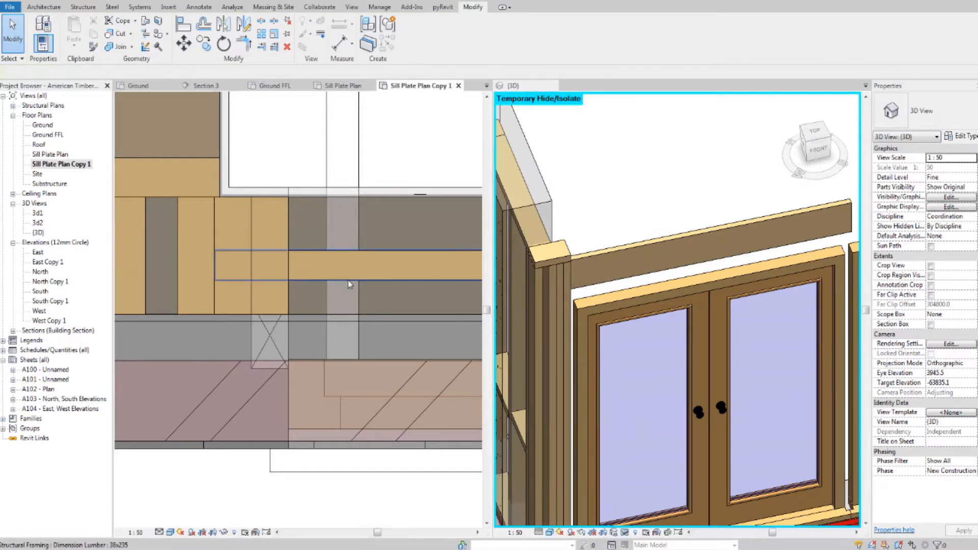
{"action": "middle_click_drag", "start_coordinate": [305, 286], "coordinate": [334, 289]}
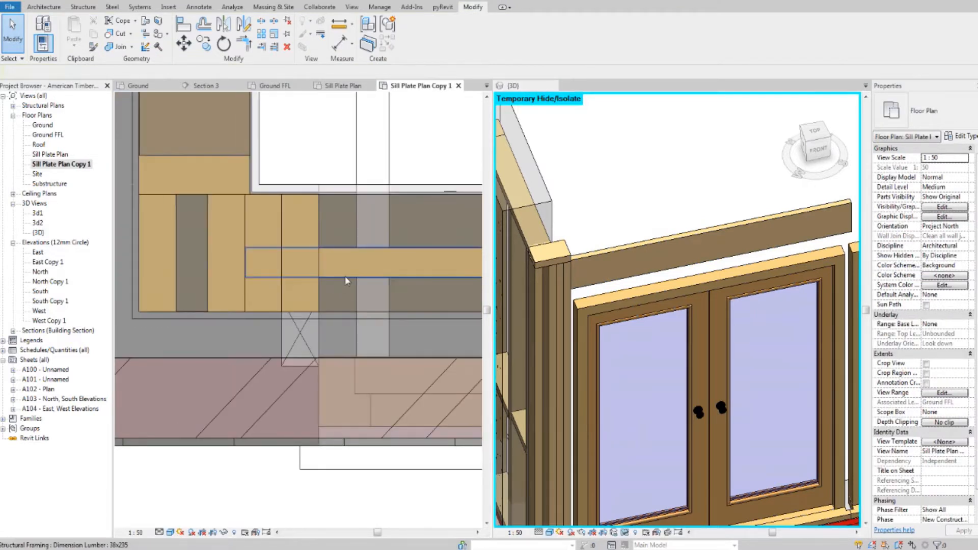
{"action": "scroll", "coordinate": [304, 259], "scroll_direction": "up", "scroll_amount": 1}
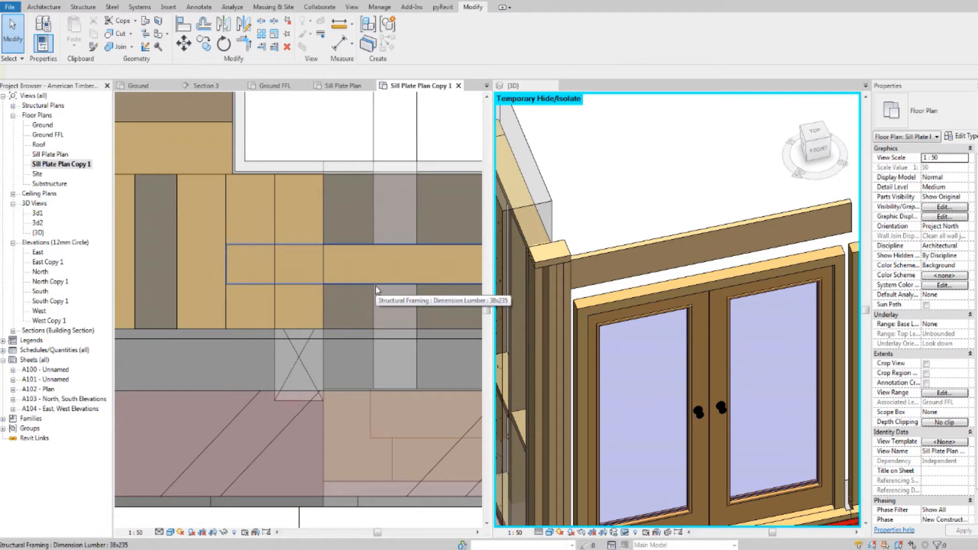
{"action": "scroll", "coordinate": [607, 289], "scroll_direction": "down", "scroll_amount": 2}
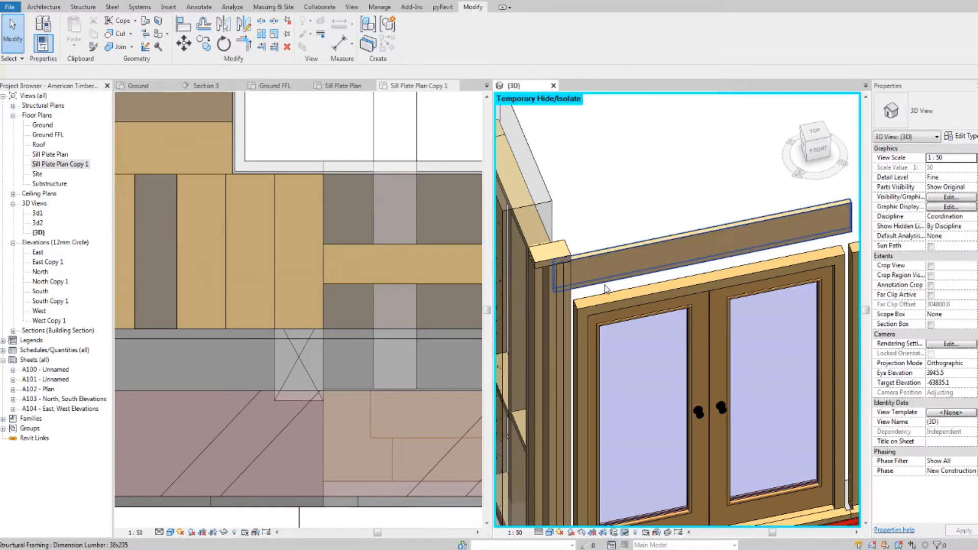
Inspect both ends of the 38x235 lintel against the door heads and jamb studs in Section 3
{"action": "left_click", "coordinate": [224, 91]}
{"action": "scroll", "coordinate": [247, 260], "scroll_direction": "up", "scroll_amount": 3}
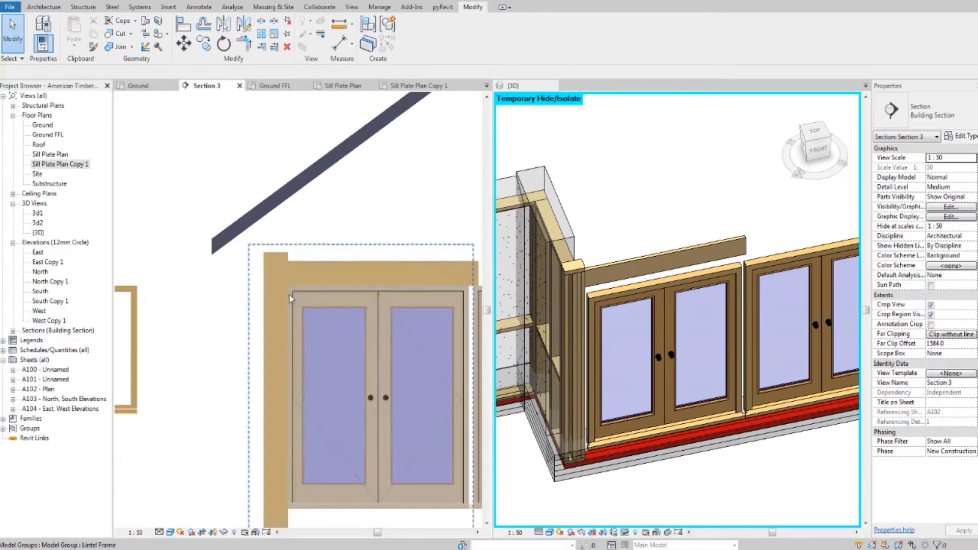
{"action": "scroll", "coordinate": [289, 298], "scroll_direction": "up", "scroll_amount": 5}
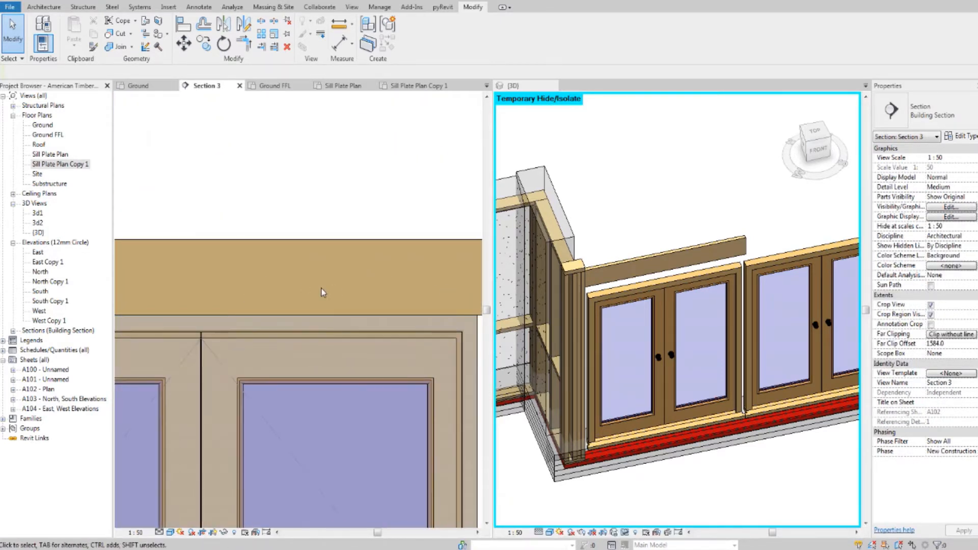
{"action": "scroll", "coordinate": [209, 300], "scroll_direction": "down", "scroll_amount": 3}
{"action": "left_click", "coordinate": [387, 301]}
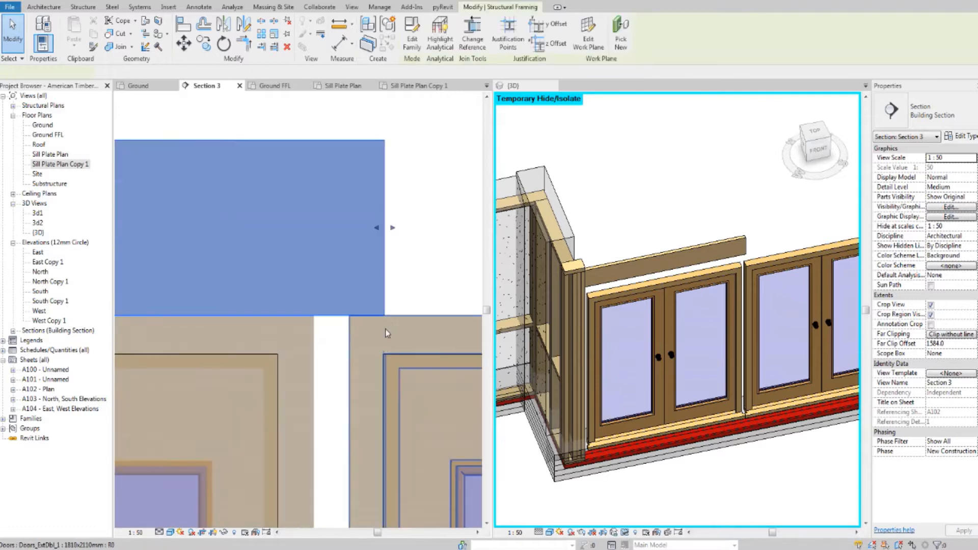
{"action": "scroll", "coordinate": [392, 326], "scroll_direction": "up", "scroll_amount": 5}
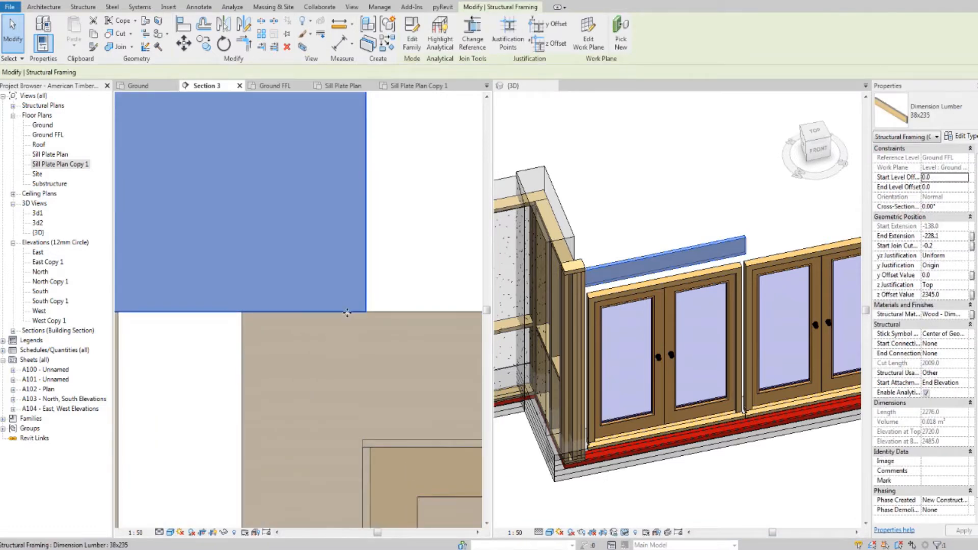
{"action": "scroll", "coordinate": [352, 297], "scroll_direction": "down", "scroll_amount": 5}
{"action": "middle_click_drag", "start_coordinate": [232, 272], "coordinate": [467, 297]}
{"action": "middle_click_drag", "start_coordinate": [168, 275], "coordinate": [555, 283]}
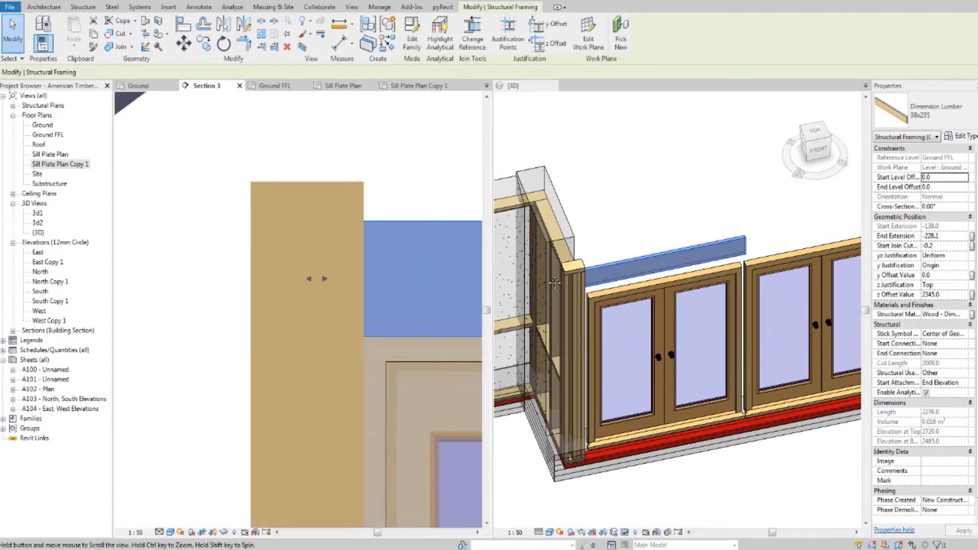
Place an aligned dimension in Section 3 from the left double door's head to the top of the jamb frame
{"action": "scroll", "coordinate": [382, 229], "scroll_direction": "up", "scroll_amount": 2}
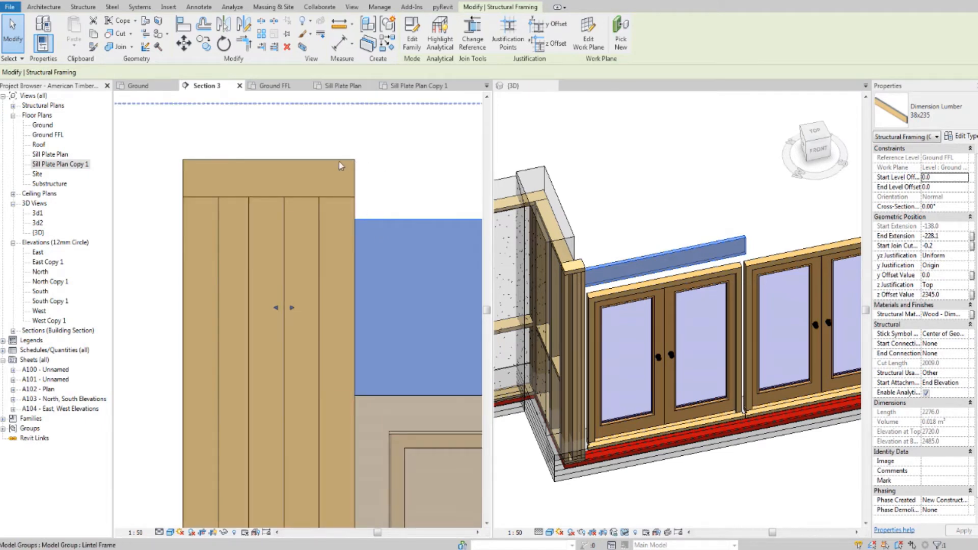
{"action": "scroll", "coordinate": [360, 185], "scroll_direction": "down", "scroll_amount": 3}
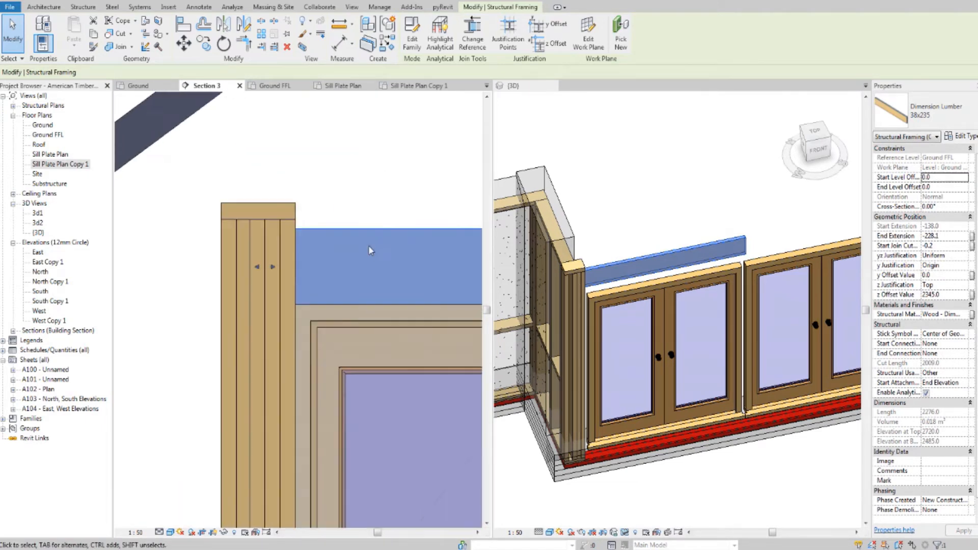
{"action": "scroll", "coordinate": [368, 246], "scroll_direction": "up", "scroll_amount": 2}
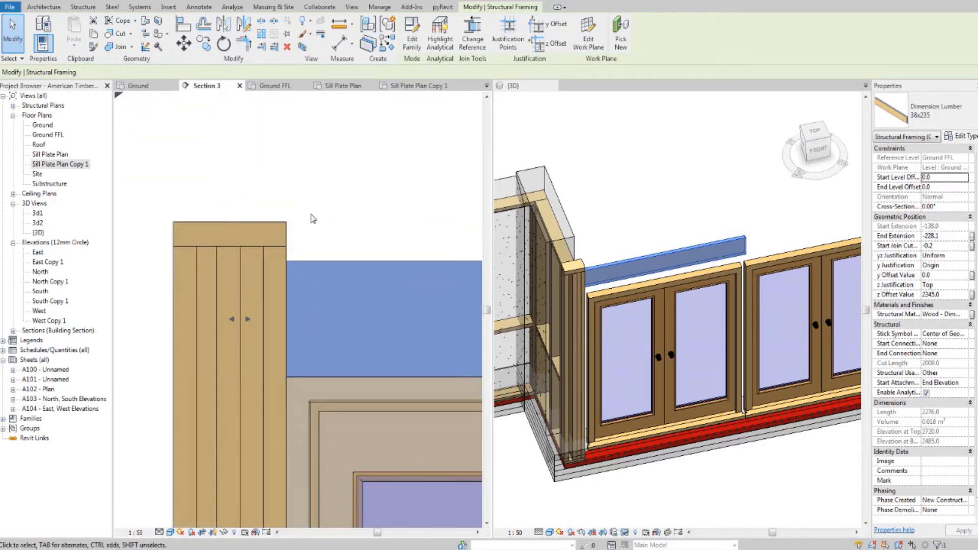
{"action": "scroll", "coordinate": [316, 274], "scroll_direction": "down", "scroll_amount": 2}
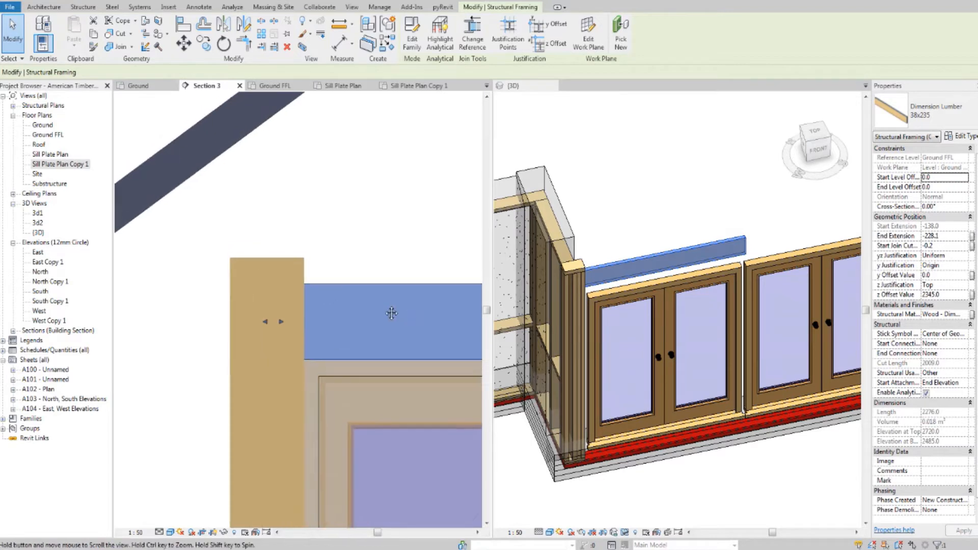
{"action": "scroll", "coordinate": [356, 301], "scroll_direction": "up", "scroll_amount": 1}
{"action": "scroll", "coordinate": [371, 251], "scroll_direction": "down", "scroll_amount": 1}
{"action": "scroll", "coordinate": [355, 273], "scroll_direction": "up", "scroll_amount": 1}
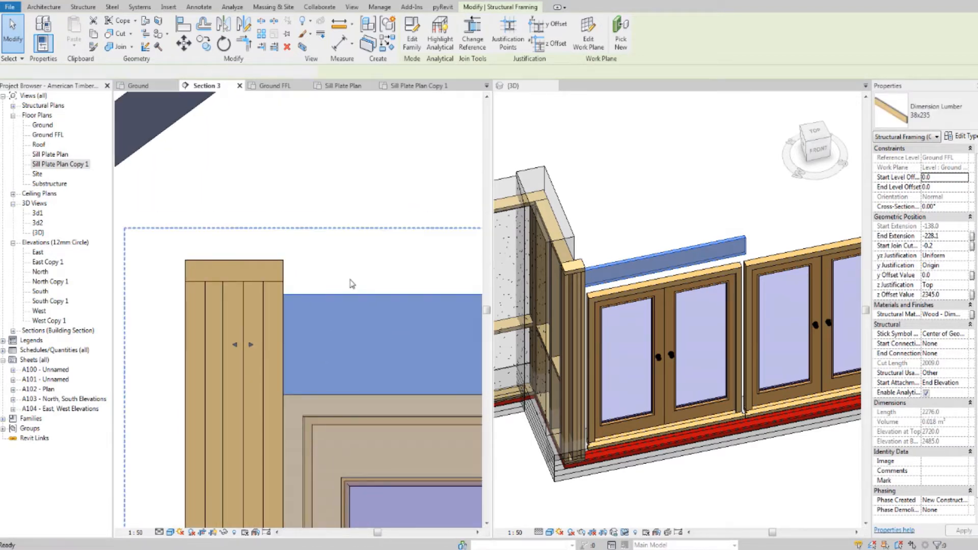
{"action": "key", "text": "d"}
{"action": "key", "text": "i"}
{"action": "left_click", "coordinate": [316, 395]}
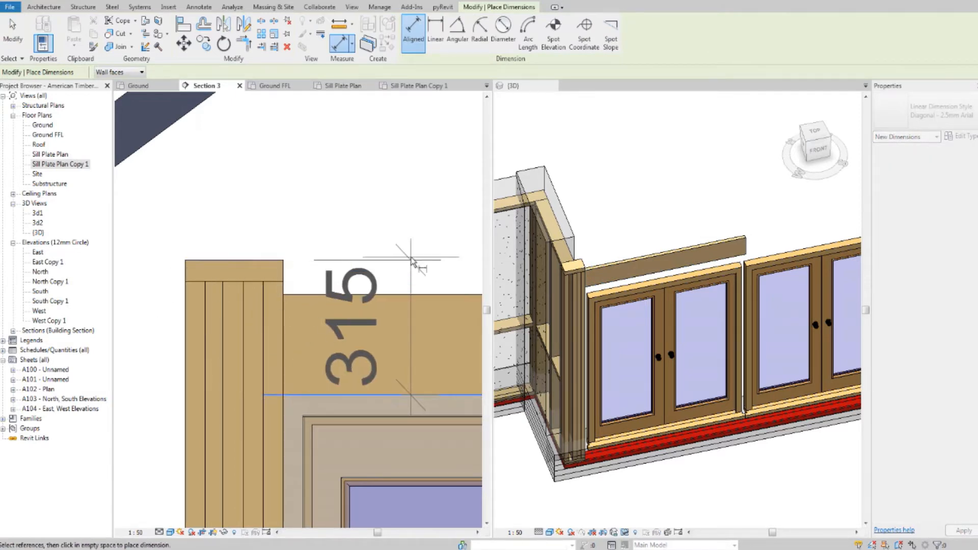
{"action": "middle_click_drag", "start_coordinate": [411, 258], "coordinate": [404, 263]}
{"action": "scroll", "coordinate": [345, 293], "scroll_direction": "down", "scroll_amount": 2}
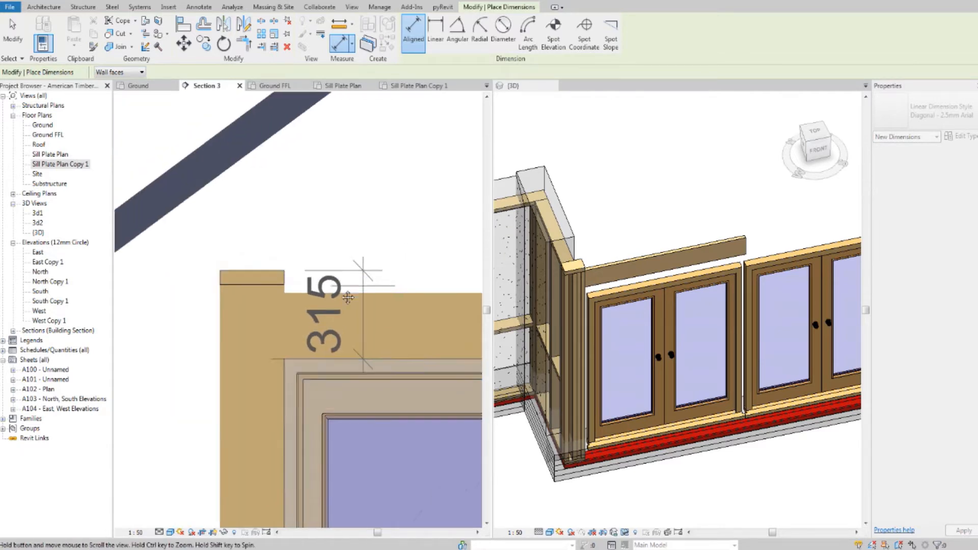
{"action": "middle_click_drag", "start_coordinate": [345, 293], "coordinate": [391, 175]}
{"action": "scroll", "coordinate": [389, 173], "scroll_direction": "up", "scroll_amount": 3}
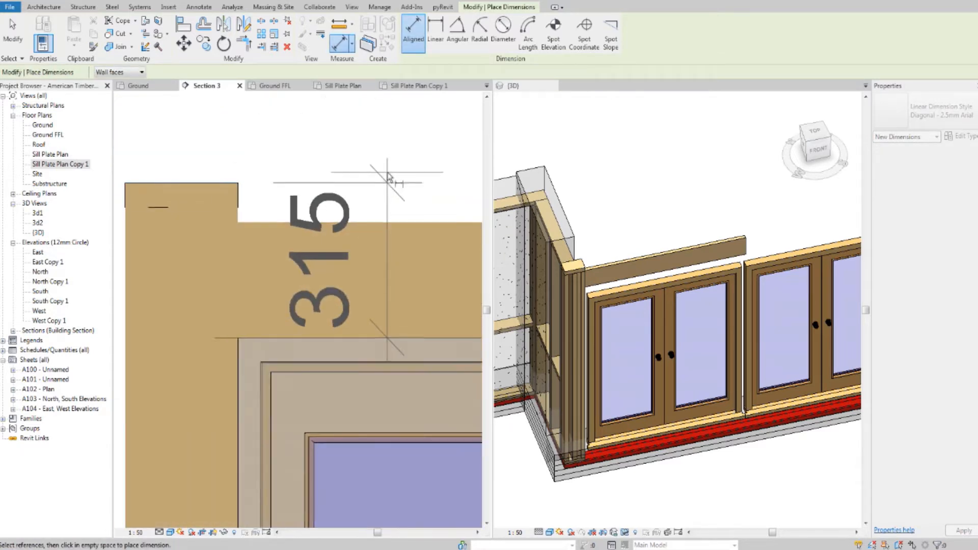
{"action": "left_click", "coordinate": [427, 162]}
{"action": "key", "text": "Escape"}
{"action": "key", "text": "Escape"}
Select the 38x235 lintel above the left double doors and apply a 3D selection box around it
{"action": "scroll", "coordinate": [275, 189], "scroll_direction": "up", "scroll_amount": 1}
{"action": "middle_click_drag", "start_coordinate": [275, 190], "coordinate": [305, 215]}
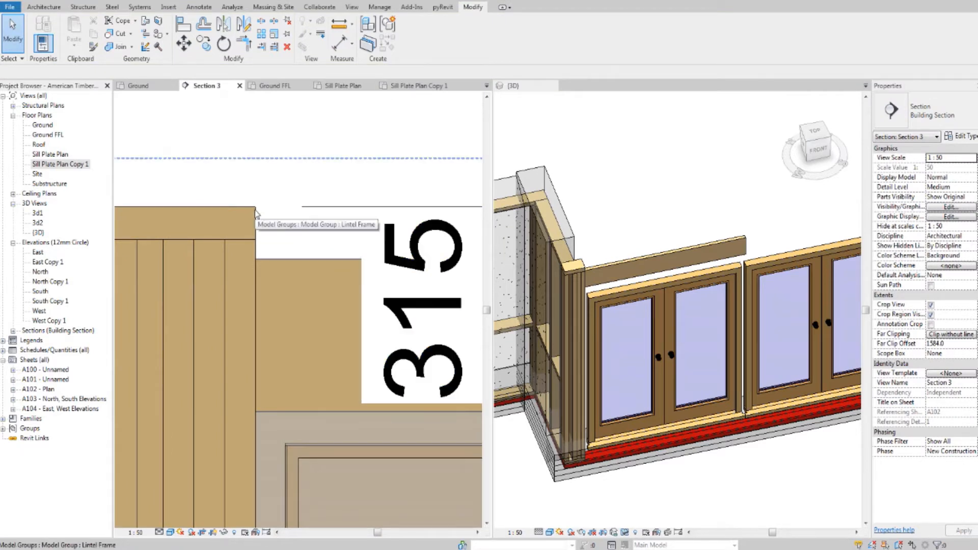
{"action": "scroll", "coordinate": [285, 233], "scroll_direction": "up", "scroll_amount": 1}
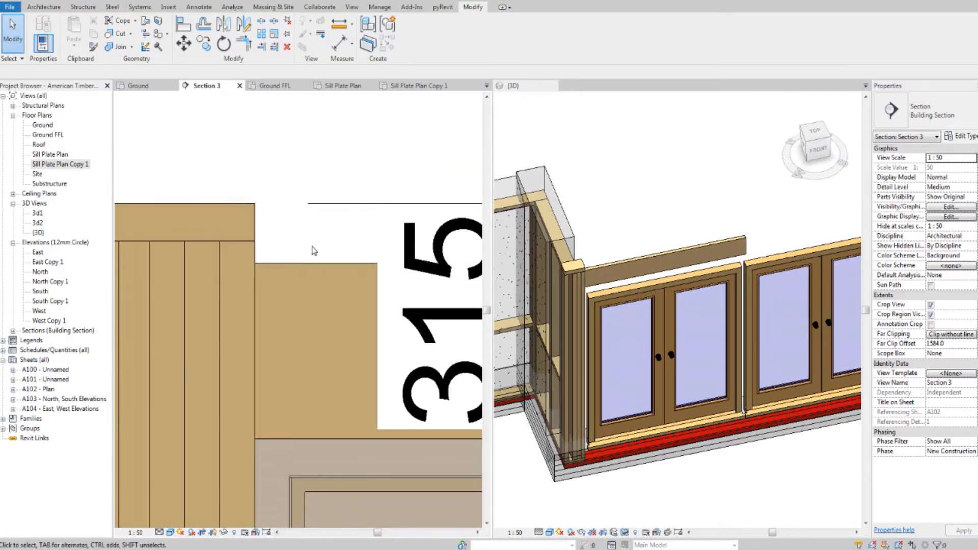
{"action": "middle_click_drag", "start_coordinate": [317, 240], "coordinate": [315, 239]}
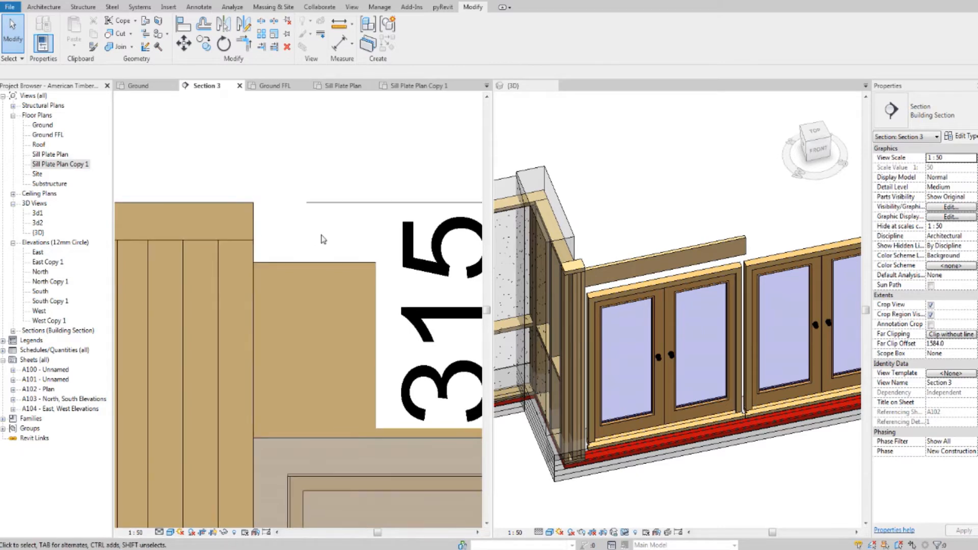
{"action": "scroll", "coordinate": [280, 248], "scroll_direction": "up", "scroll_amount": 2}
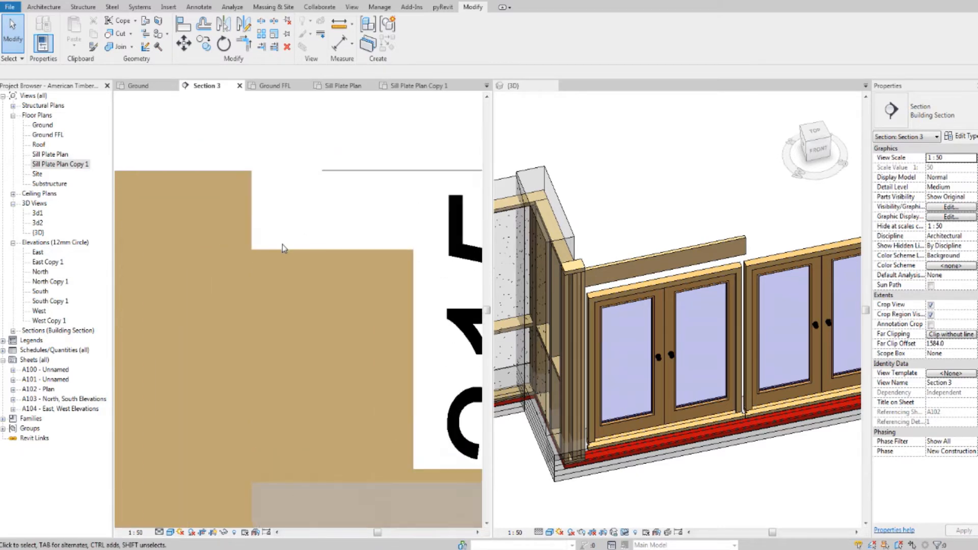
{"action": "scroll", "coordinate": [281, 247], "scroll_direction": "down", "scroll_amount": 1}
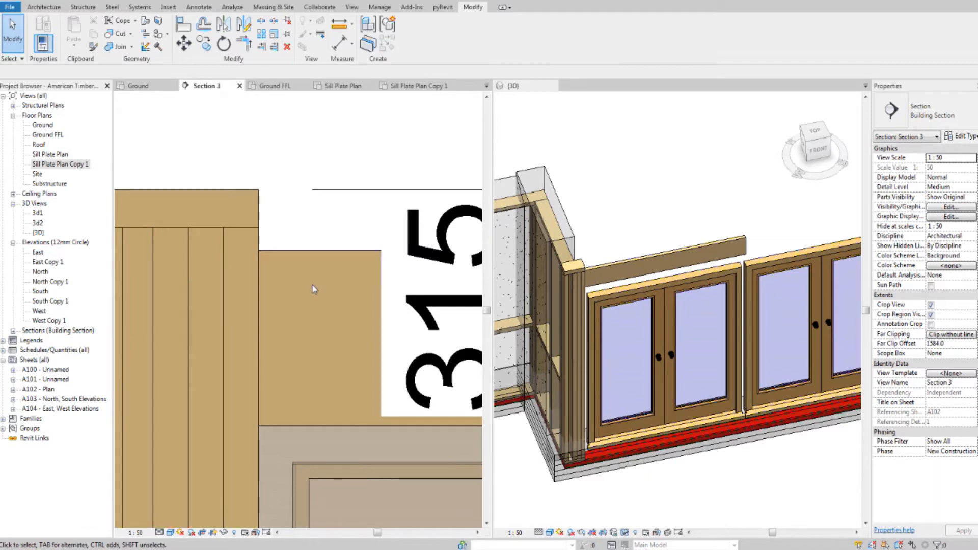
{"action": "left_click", "coordinate": [327, 309]}
{"action": "scroll", "coordinate": [324, 316], "scroll_direction": "down", "scroll_amount": 5}
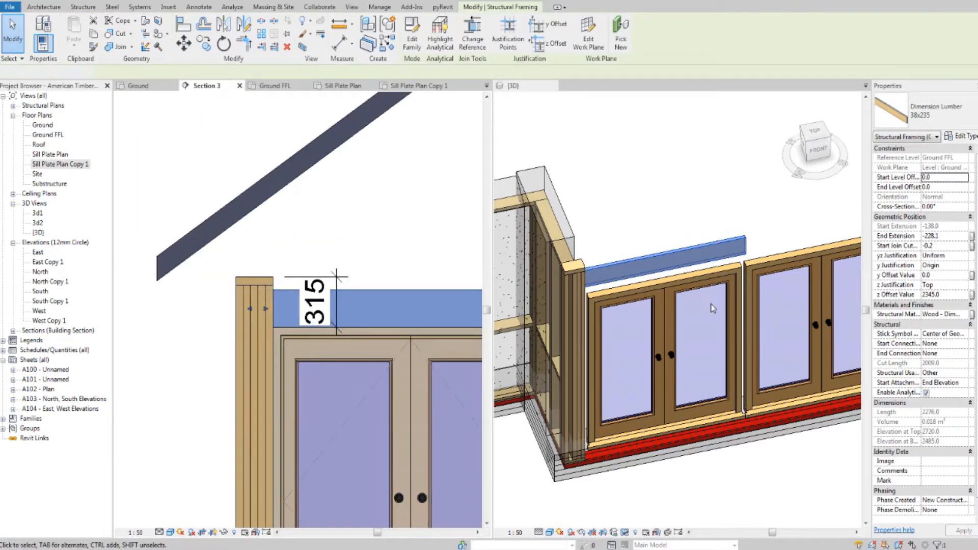
{"action": "key", "text": "b"}
{"action": "key", "text": "x"}
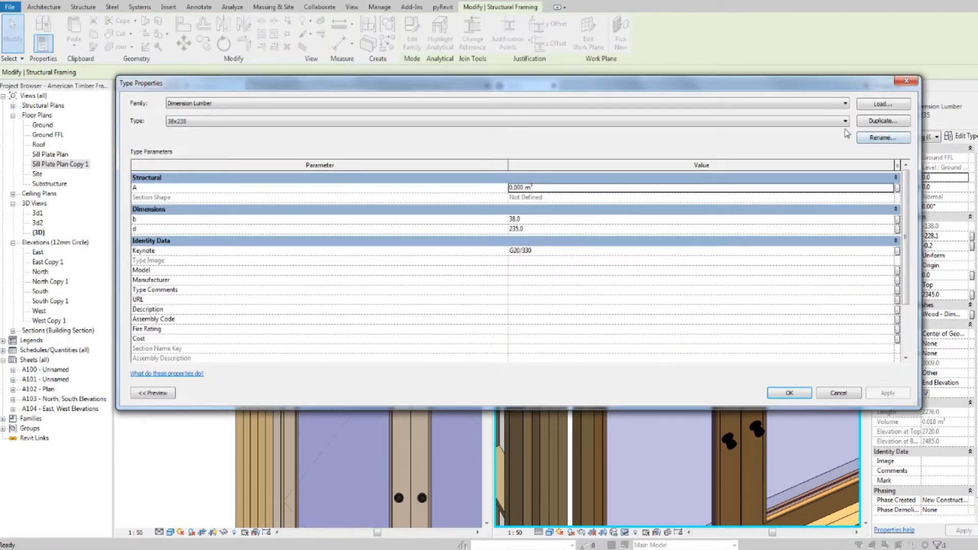
Duplicate the lintel's type as "Lintel timber slice" with b set to 50 and d to 200
{"action": "left_click", "coordinate": [883, 121]}
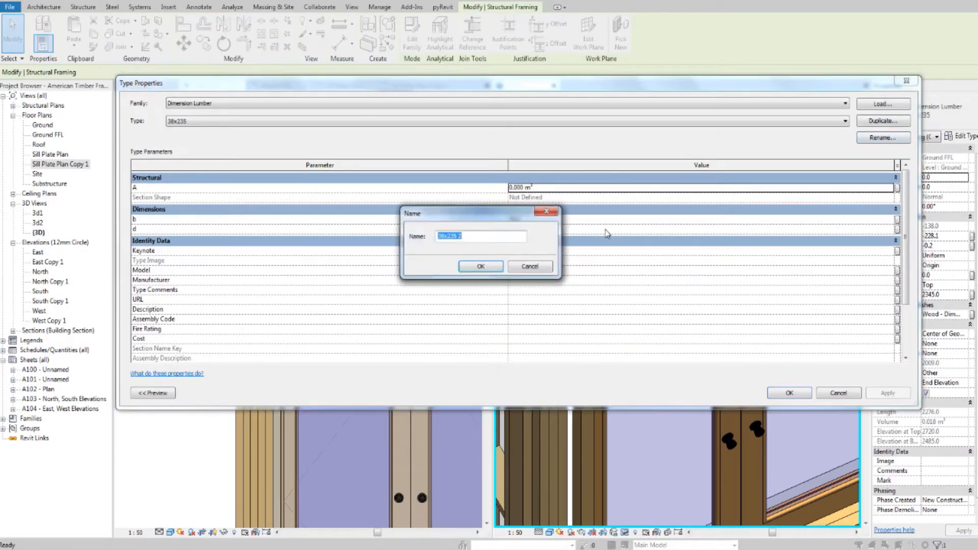
{"action": "type", "text": "Lintel timber slice"}
{"action": "left_click", "coordinate": [474, 267]}
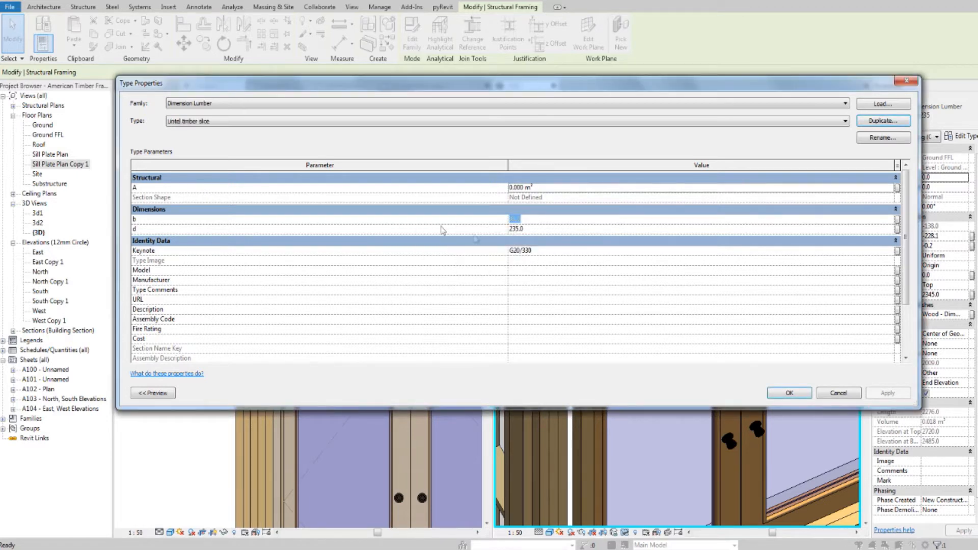
{"action": "type", "text": "50"}
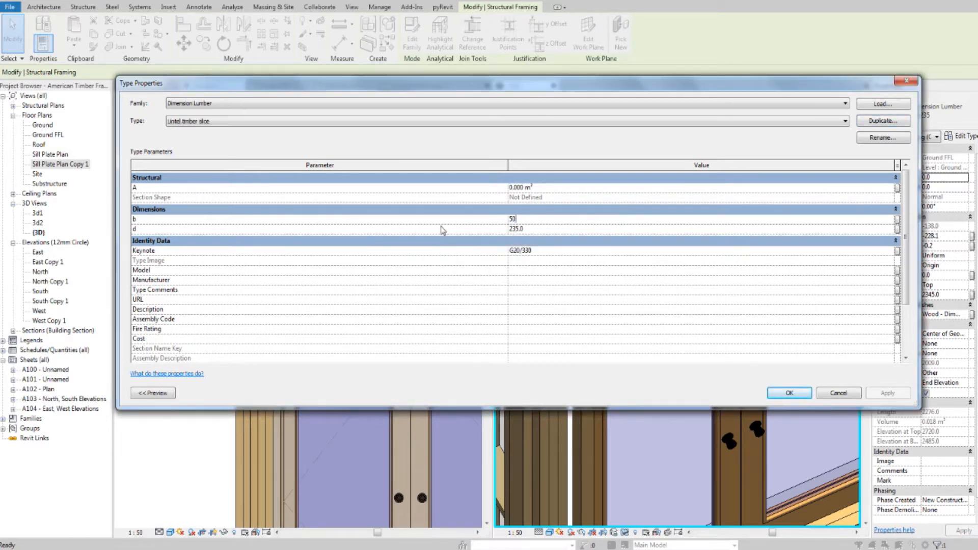
{"action": "left_click", "coordinate": [537, 230]}
{"action": "type", "text": "200"}
{"action": "key", "text": "Return"}
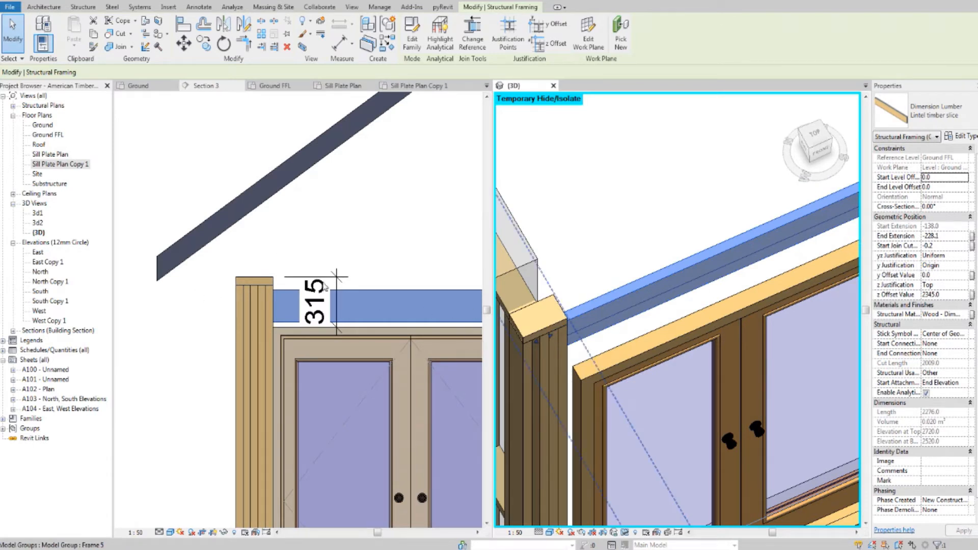
Inspect the resized lintel's height and thickness against the jamb studs, door heads and wall in Section 3 and 3D
{"action": "scroll", "coordinate": [248, 303], "scroll_direction": "up", "scroll_amount": 2}
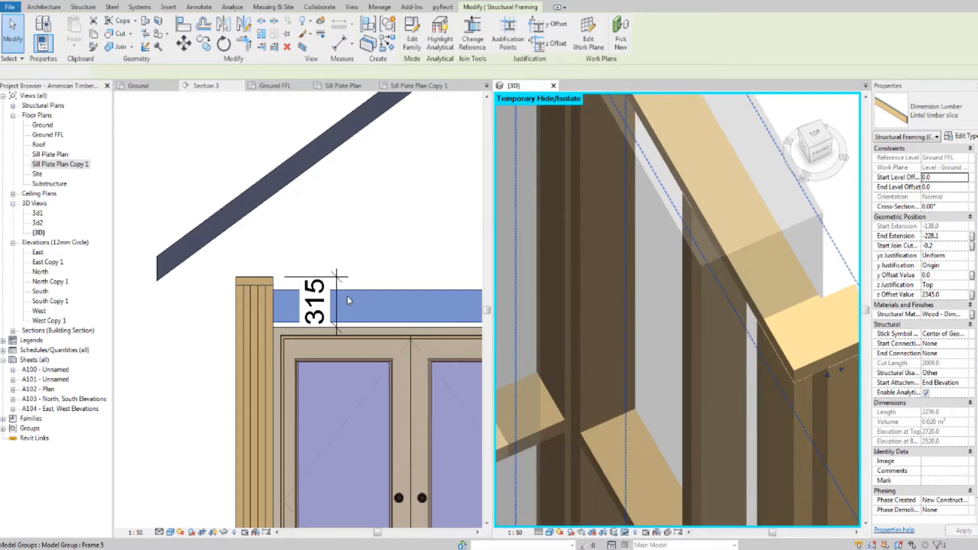
{"action": "left_click", "coordinate": [347, 298]}
{"action": "scroll", "coordinate": [347, 299], "scroll_direction": "down", "scroll_amount": 2}
{"action": "middle_click_drag", "start_coordinate": [367, 311], "coordinate": [359, 323]}
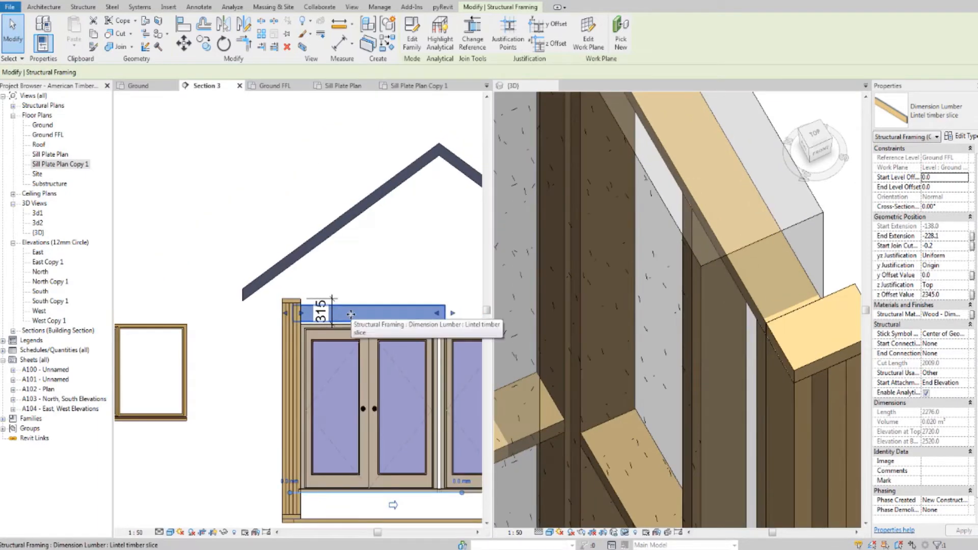
{"action": "scroll", "coordinate": [487, 308], "scroll_direction": "down", "scroll_amount": 1}
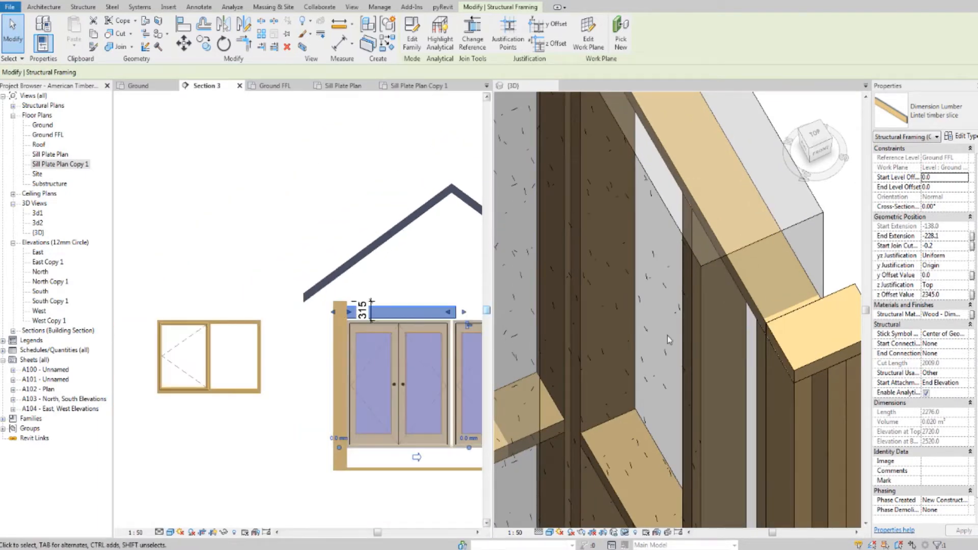
{"action": "left_click", "coordinate": [695, 348]}
{"action": "scroll", "coordinate": [637, 335], "scroll_direction": "down", "scroll_amount": 2}
{"action": "middle_click_drag", "start_coordinate": [662, 336], "coordinate": [685, 376], "text": "shift"}
{"action": "scroll", "coordinate": [684, 376], "scroll_direction": "up", "scroll_amount": 5}
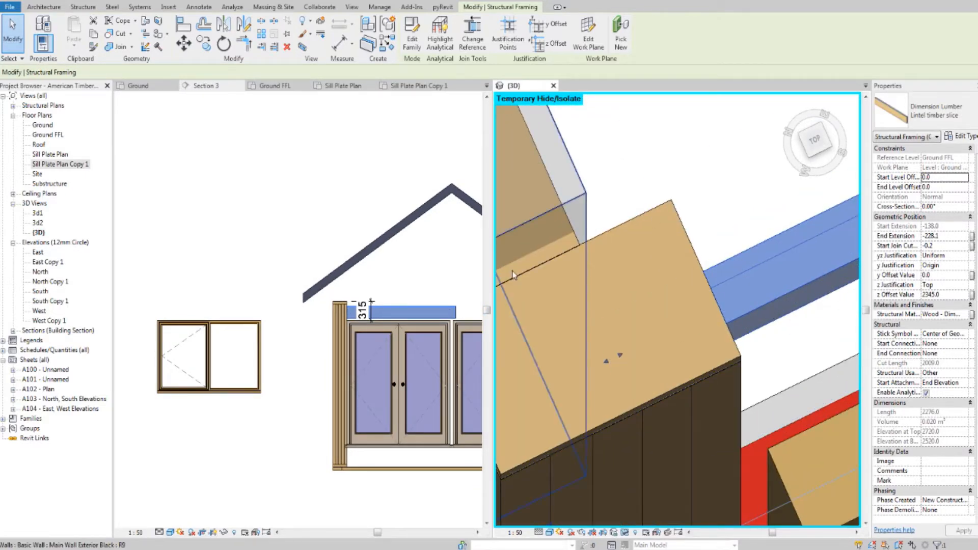
{"action": "key", "text": "z"}
{"action": "key", "text": "a"}
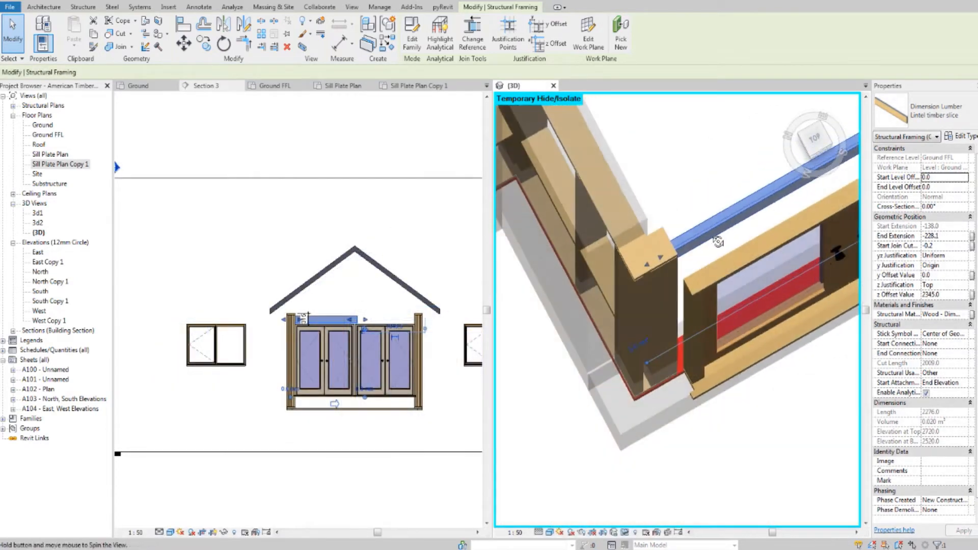
{"action": "scroll", "coordinate": [694, 275], "scroll_direction": "up", "scroll_amount": 2}
{"action": "middle_click_drag", "start_coordinate": [695, 273], "coordinate": [690, 312], "text": "shift"}
{"action": "scroll", "coordinate": [686, 307], "scroll_direction": "up", "scroll_amount": 2}
{"action": "scroll", "coordinate": [698, 372], "scroll_direction": "up", "scroll_amount": 2}
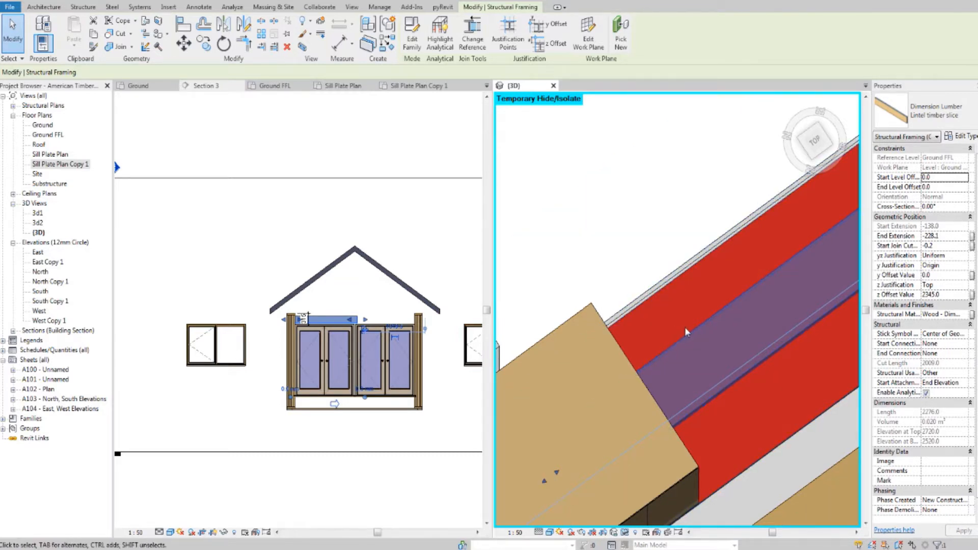
{"action": "scroll", "coordinate": [684, 328], "scroll_direction": "down", "scroll_amount": 4}
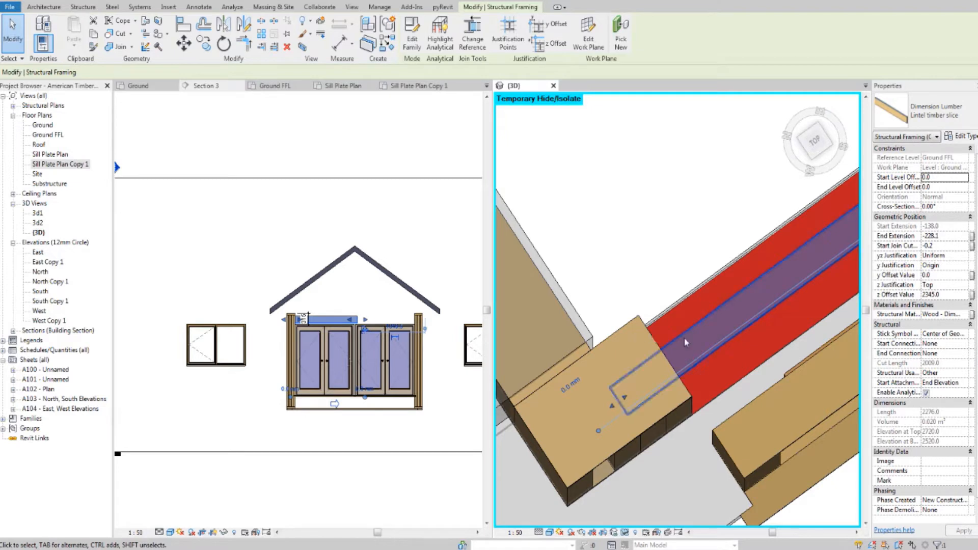
{"action": "scroll", "coordinate": [688, 340], "scroll_direction": "up", "scroll_amount": 2}
{"action": "middle_click_drag", "start_coordinate": [692, 341], "coordinate": [633, 289], "text": "shift"}
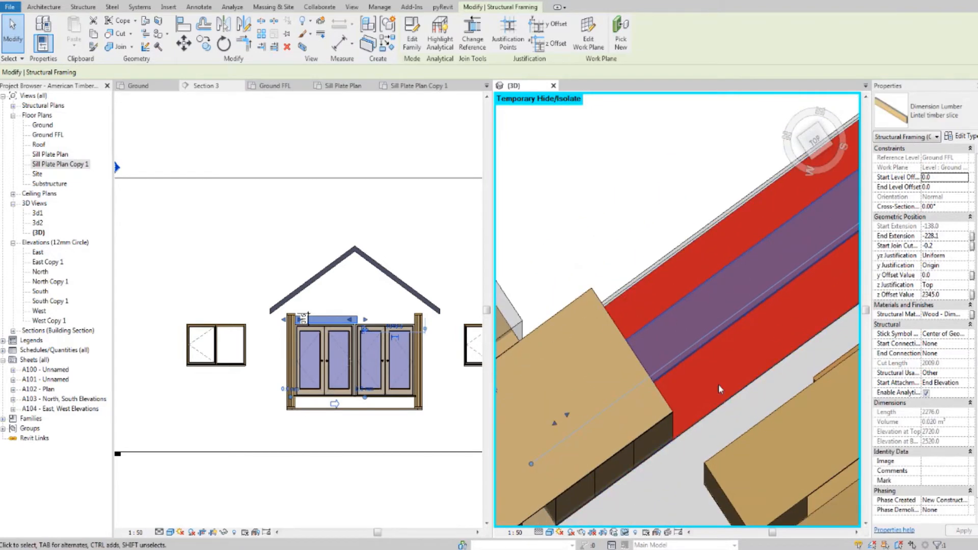
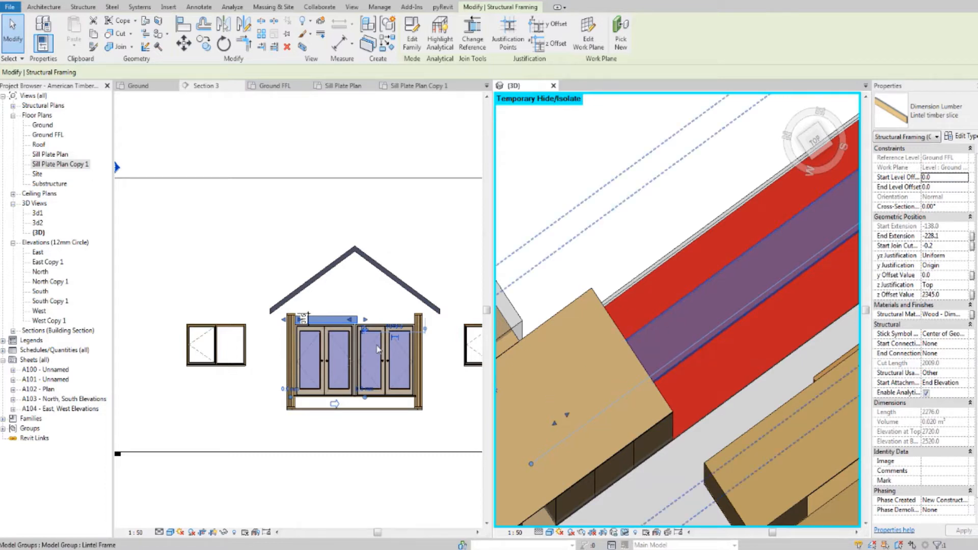
Set the b dimension of the Lintel timber slice type to 70
{"action": "scroll", "coordinate": [320, 346], "scroll_direction": "up", "scroll_amount": 3}
{"action": "middle_click_drag", "start_coordinate": [417, 290], "coordinate": [410, 283]}
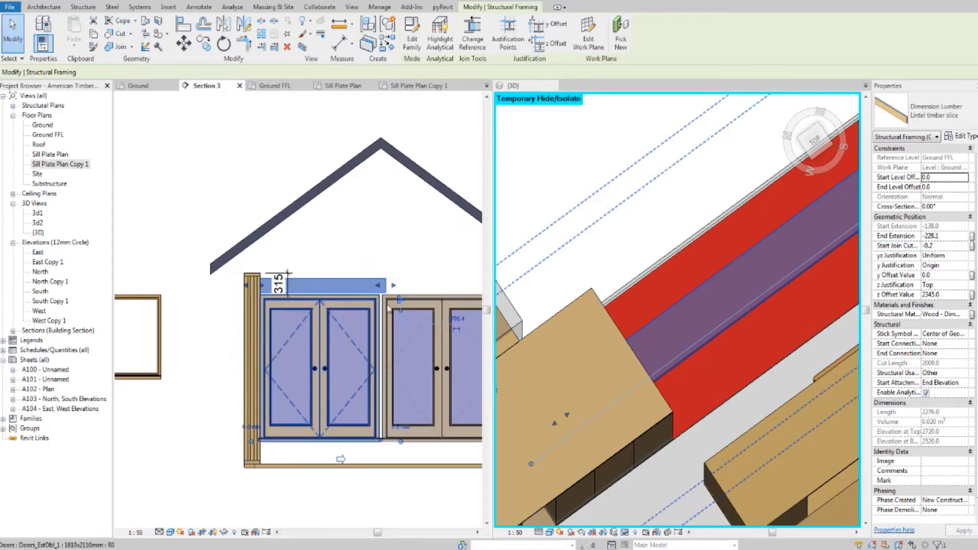
{"action": "left_click", "coordinate": [967, 137]}
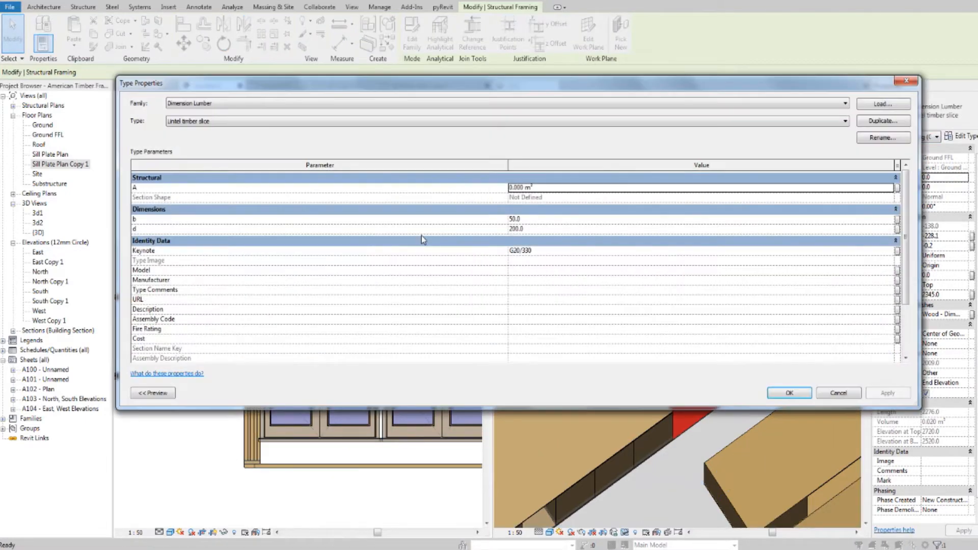
{"action": "left_click", "coordinate": [550, 217]}
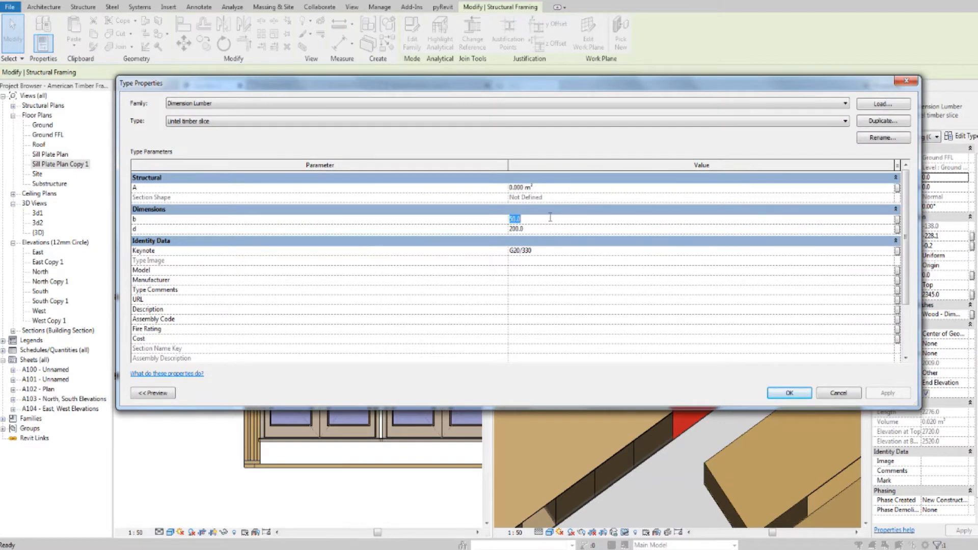
{"action": "type", "text": "7"}
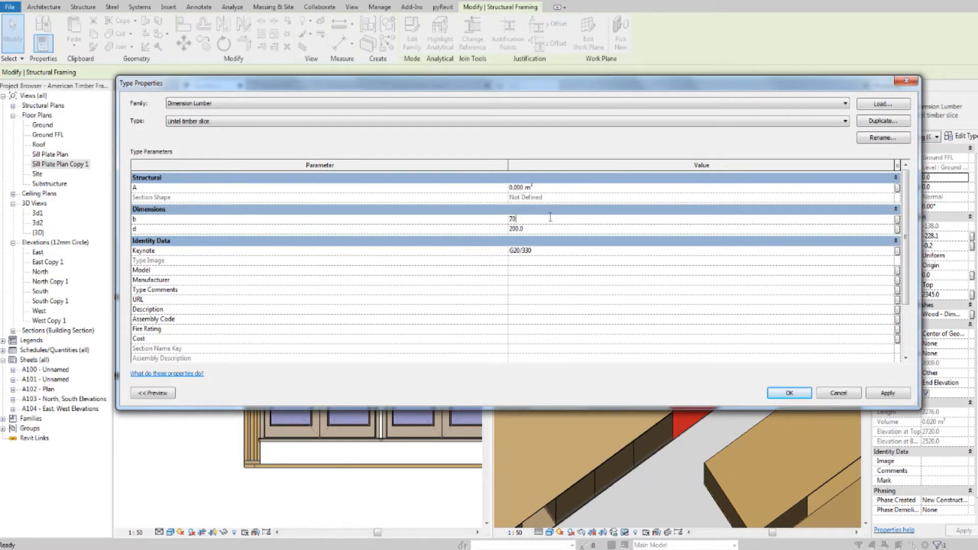
{"action": "type", "text": "0"}
{"action": "left_click", "coordinate": [773, 395]}
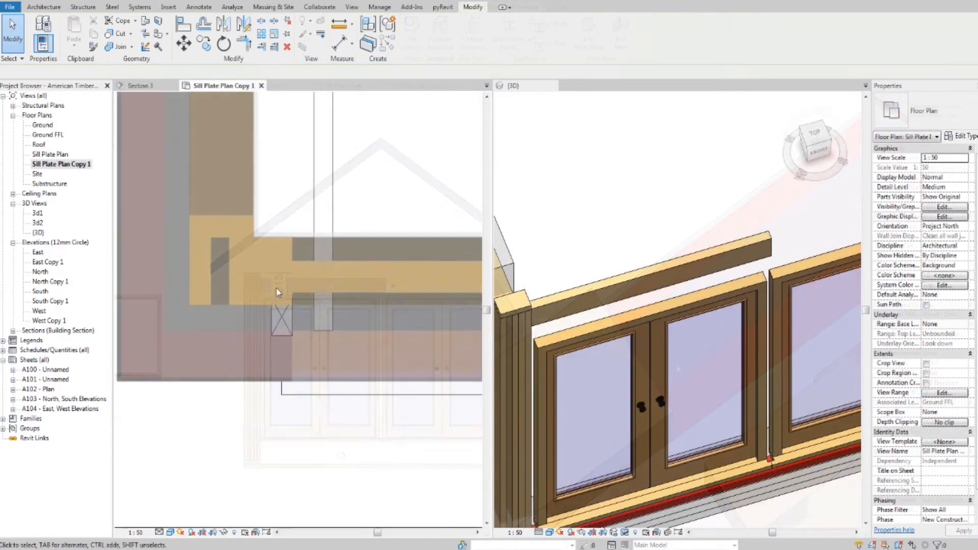
Set the b dimension of the Lintel timber slice type to 50
{"action": "scroll", "coordinate": [309, 293], "scroll_direction": "up", "scroll_amount": 4}
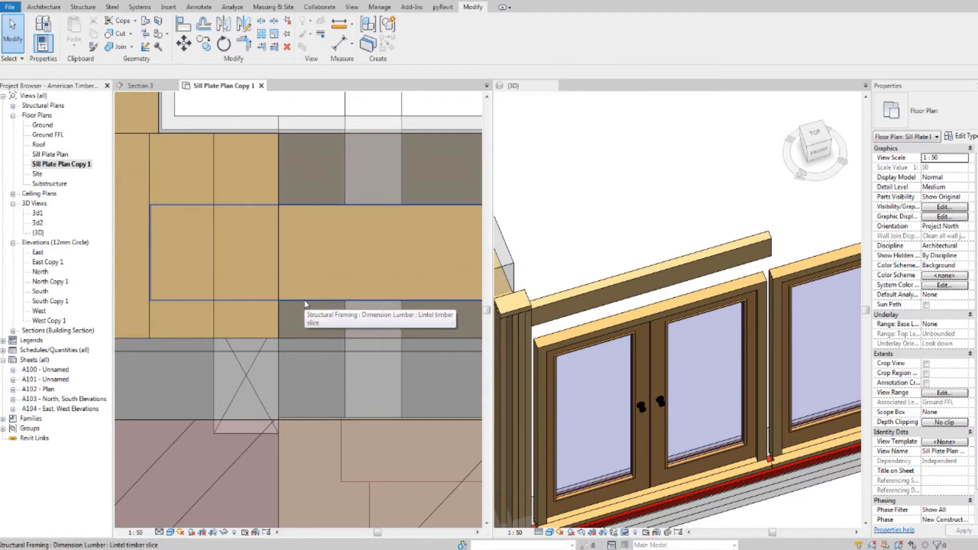
{"action": "left_click", "coordinate": [305, 305]}
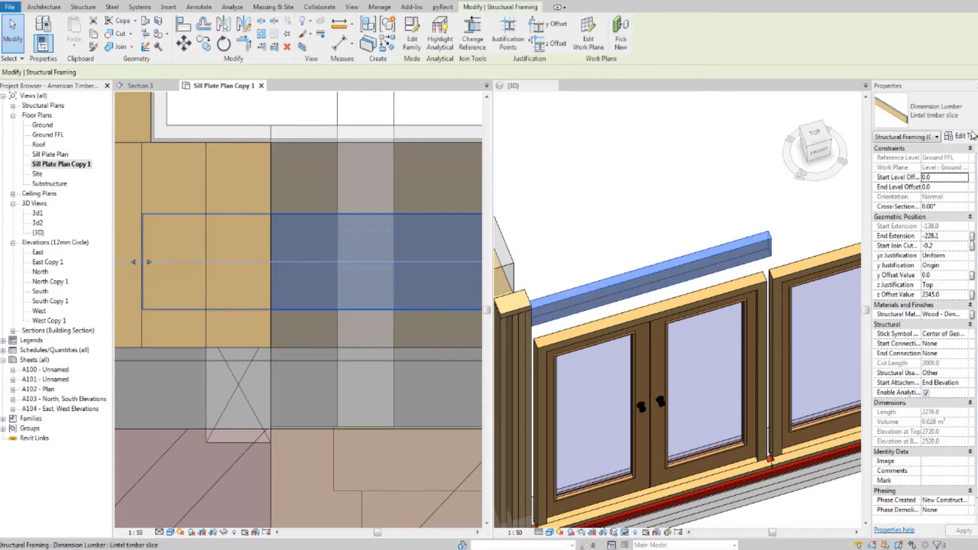
{"action": "left_click", "coordinate": [972, 135]}
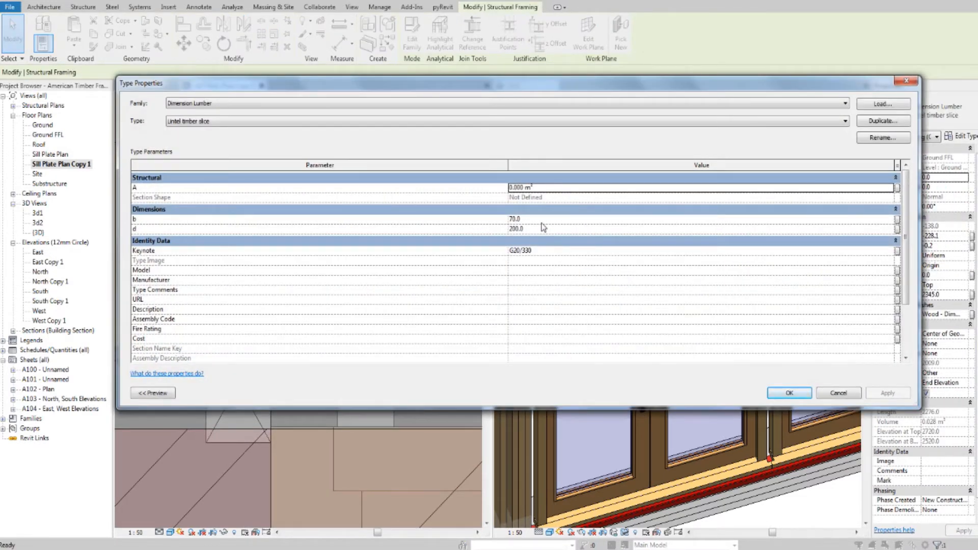
{"action": "left_click", "coordinate": [539, 220]}
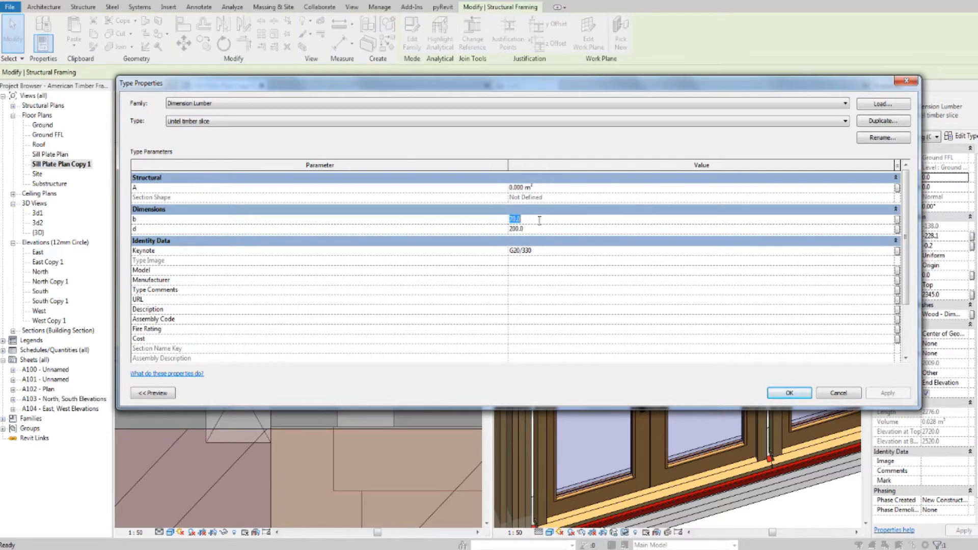
{"action": "type", "text": "50"}
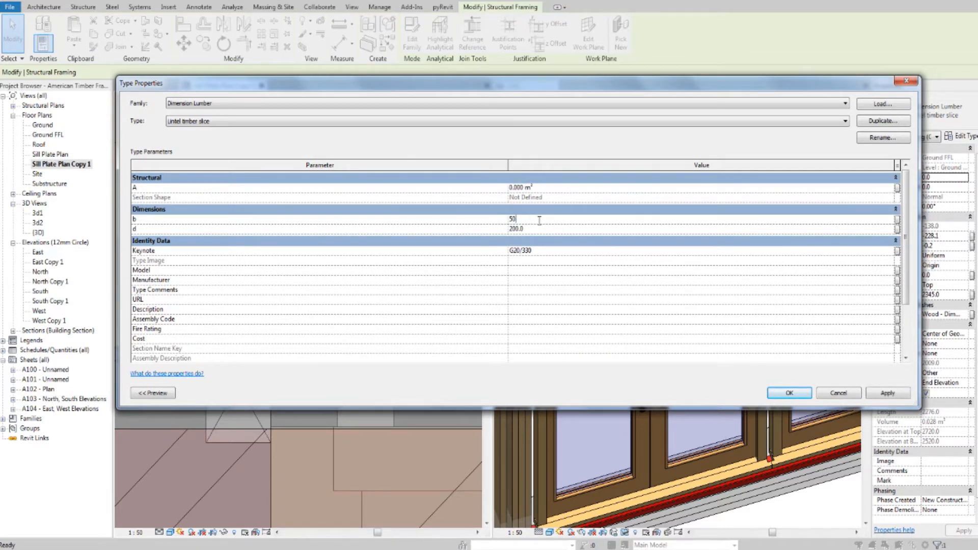
{"action": "left_click", "coordinate": [794, 395]}
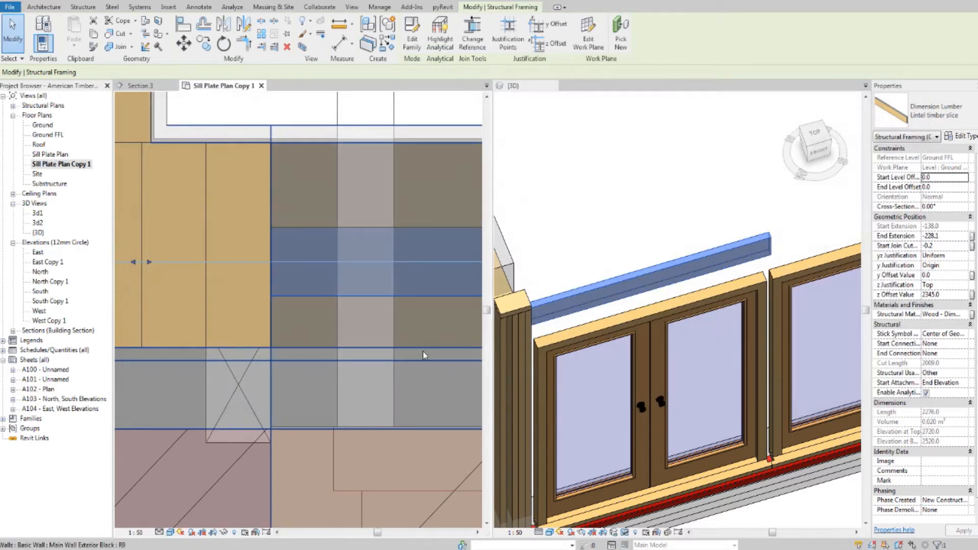
{"action": "scroll", "coordinate": [382, 319], "scroll_direction": "down", "scroll_amount": 2}
{"action": "scroll", "coordinate": [367, 289], "scroll_direction": "up", "scroll_amount": 1}
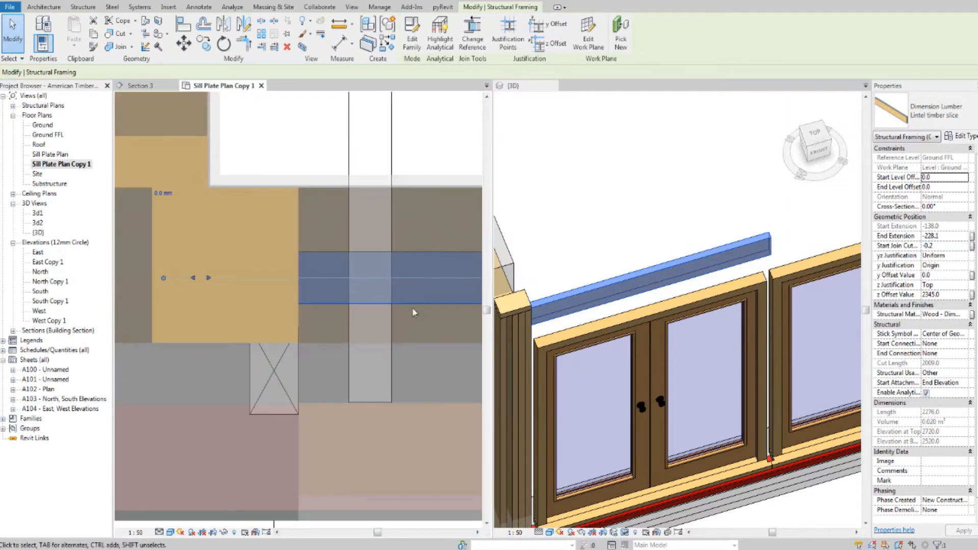
{"action": "middle_click_drag", "start_coordinate": [412, 308], "coordinate": [385, 316]}
{"action": "scroll", "coordinate": [377, 326], "scroll_direction": "up", "scroll_amount": 1}
{"action": "middle_click_drag", "start_coordinate": [289, 324], "coordinate": [378, 307]}
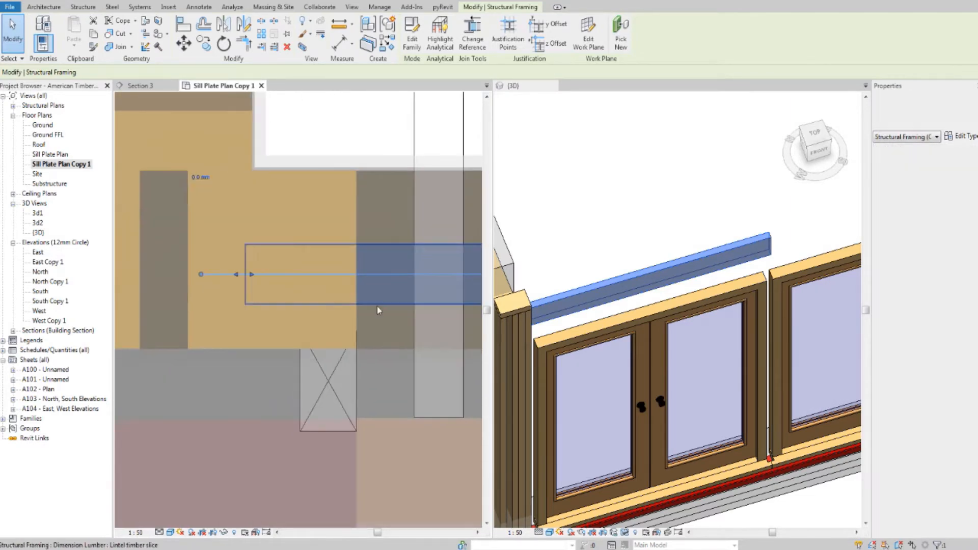
In Section 3, raise the lintel to the top of the jamb framing by setting its z Offset Value to 2425
{"action": "key", "text": "ctrl+Tab"}
{"action": "left_click", "coordinate": [183, 24]}
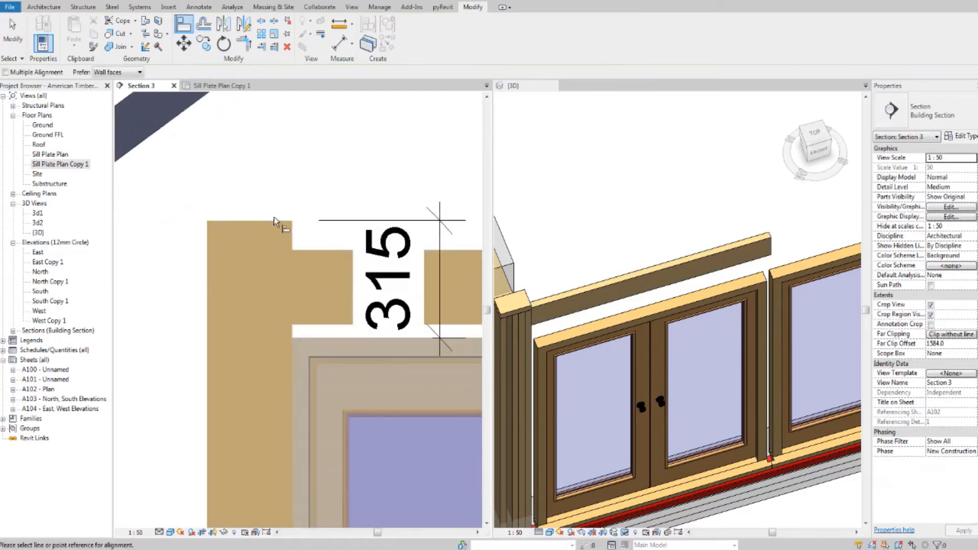
{"action": "left_click", "coordinate": [273, 221]}
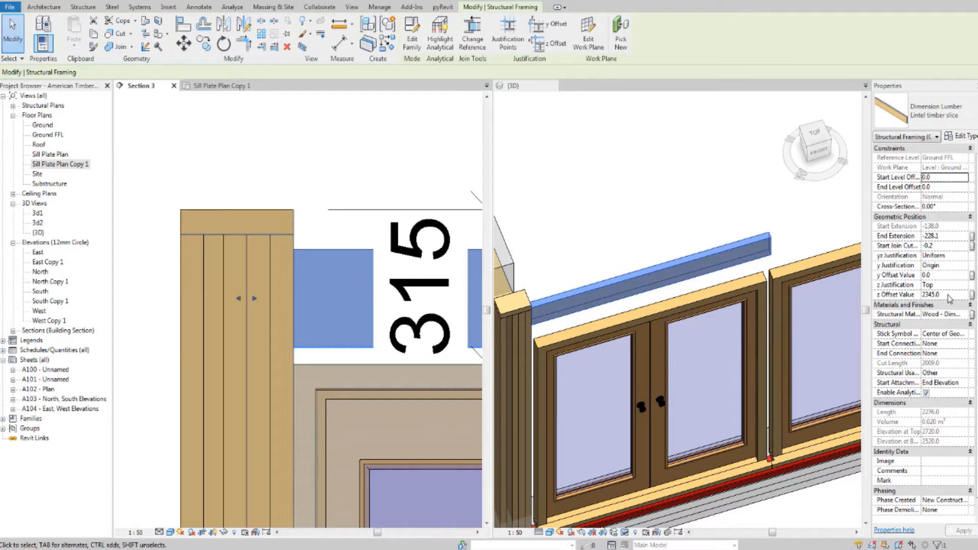
{"action": "left_click", "coordinate": [949, 295]}
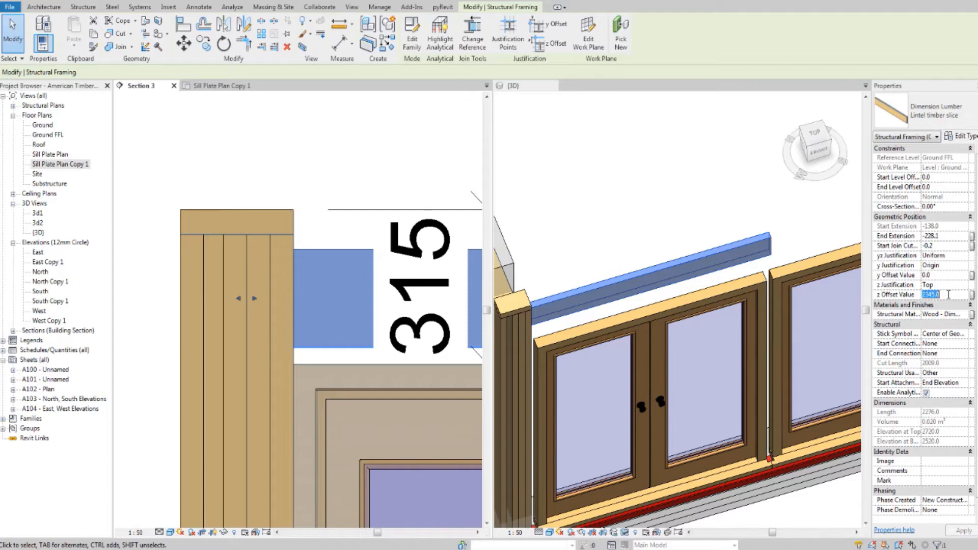
{"action": "type", "text": "2"}
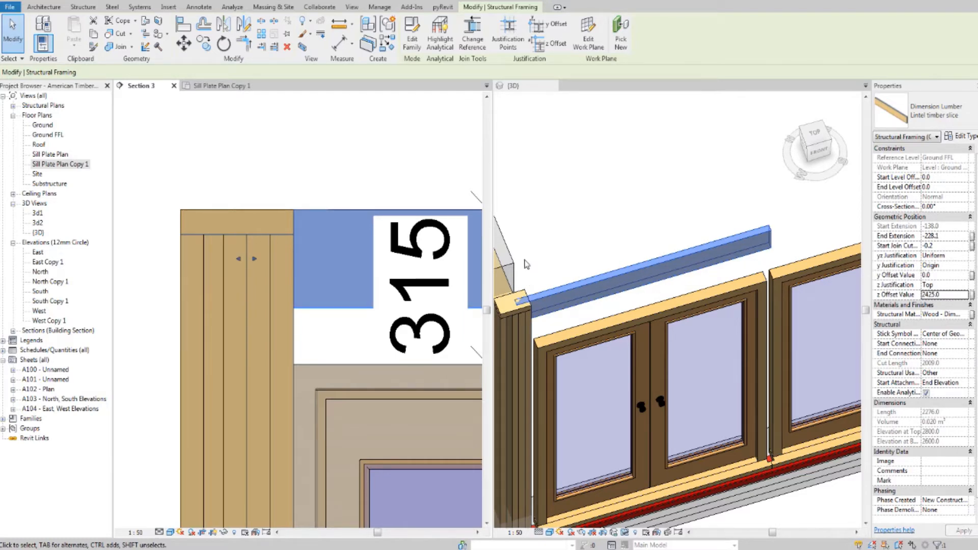
{"action": "key", "text": "Escape"}
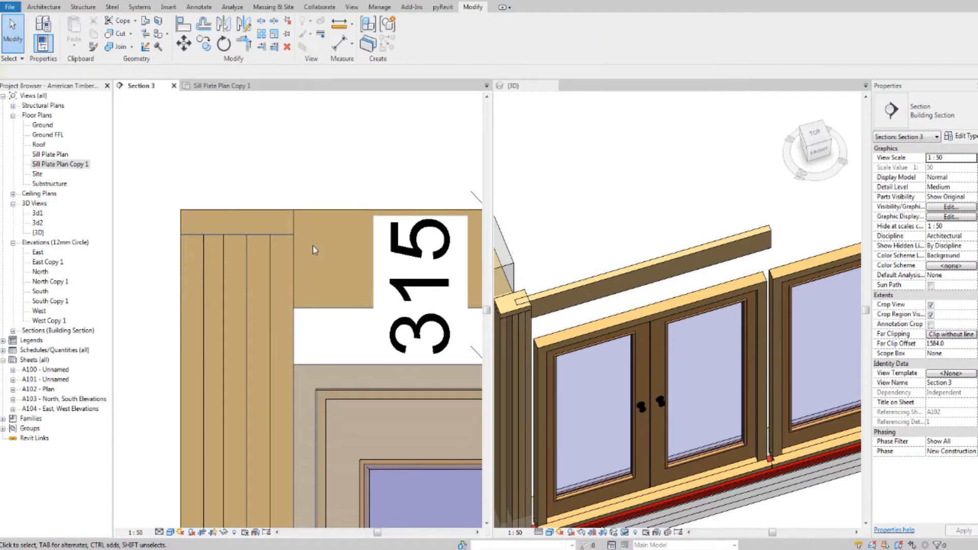
{"action": "scroll", "coordinate": [313, 246], "scroll_direction": "down", "scroll_amount": 2}
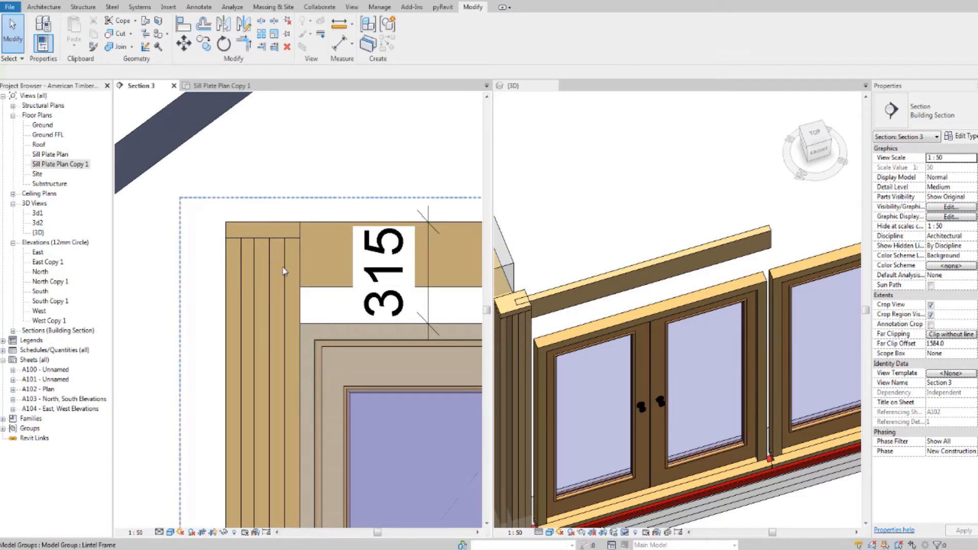
In Sill Plate Plan Copy 1, copy the lintel slice by its own thickness so the copy sits directly against its inner face
{"action": "left_click", "coordinate": [206, 95]}
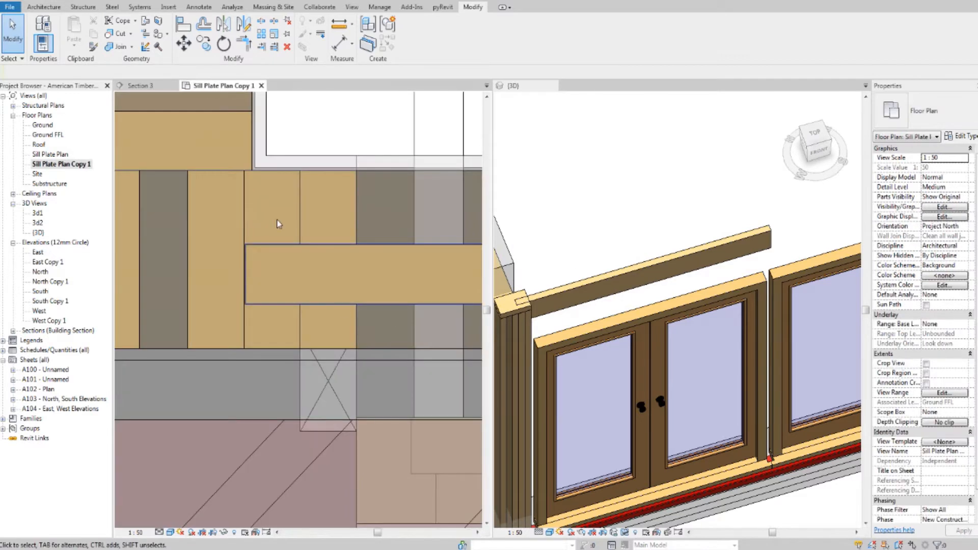
{"action": "key", "text": "Tab"}
{"action": "left_click", "coordinate": [289, 257]}
{"action": "scroll", "coordinate": [206, 262], "scroll_direction": "up", "scroll_amount": 2}
{"action": "scroll", "coordinate": [279, 255], "scroll_direction": "up", "scroll_amount": 1}
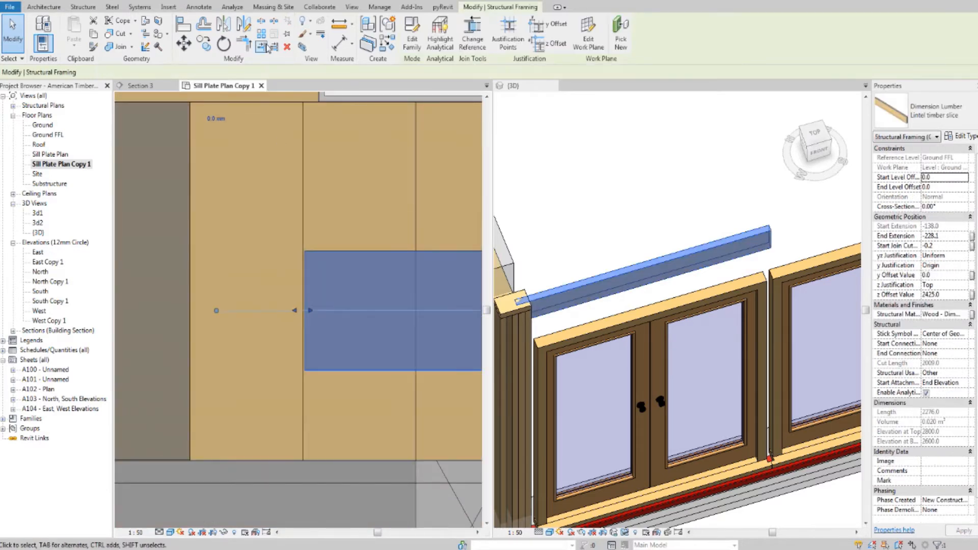
{"action": "left_click", "coordinate": [183, 44]}
{"action": "left_click", "coordinate": [204, 43]}
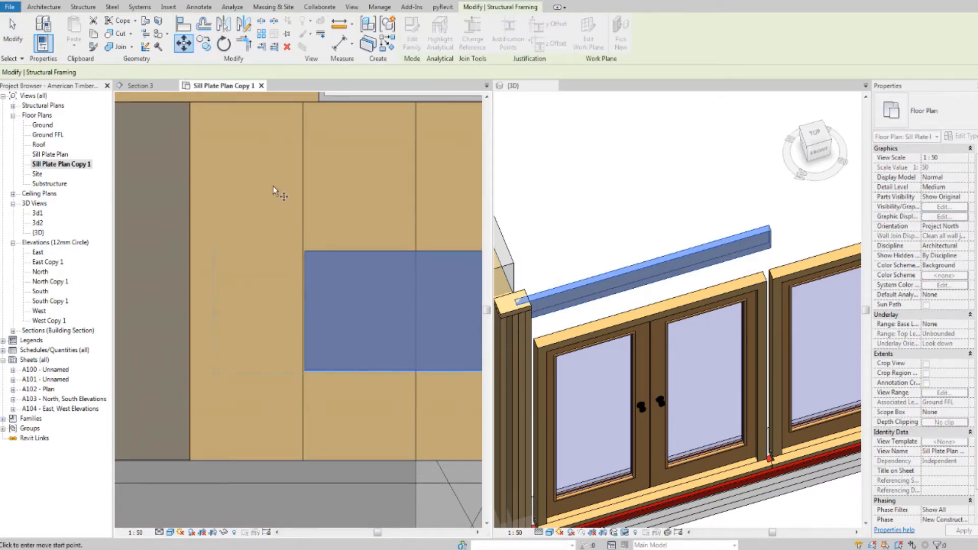
{"action": "scroll", "coordinate": [306, 385], "scroll_direction": "up", "scroll_amount": 3}
{"action": "left_click", "coordinate": [297, 389]}
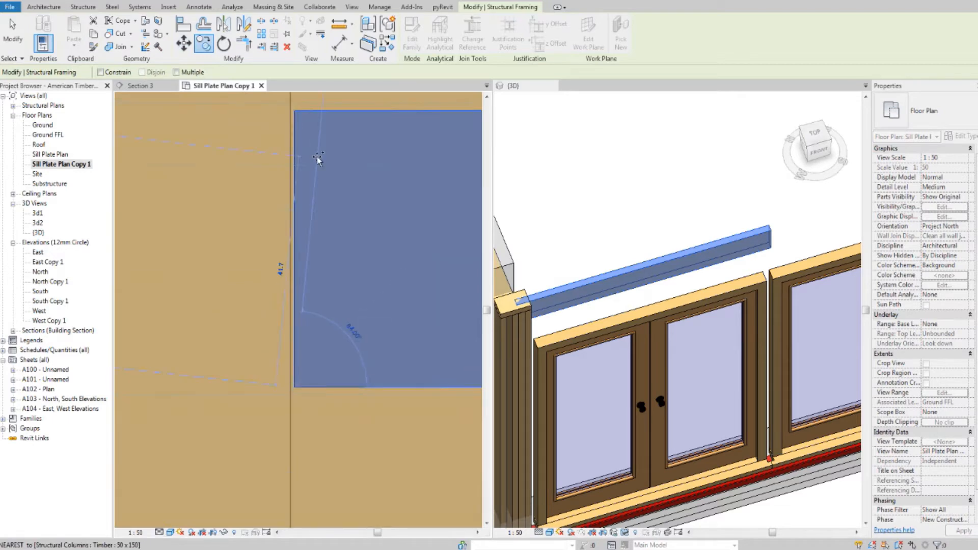
{"action": "middle_click_drag", "start_coordinate": [310, 148], "coordinate": [315, 261]}
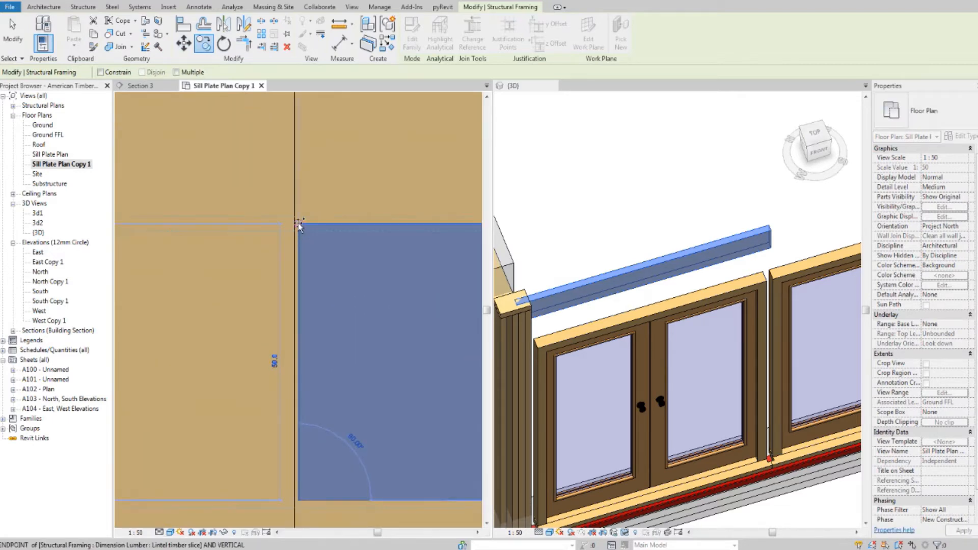
{"action": "left_click", "coordinate": [299, 224]}
Move the copied lintel slice another 10 mm away from the original, toward the interior face of the wall
{"action": "scroll", "coordinate": [300, 219], "scroll_direction": "down", "scroll_amount": 1}
{"action": "middle_click_drag", "start_coordinate": [329, 204], "coordinate": [333, 343]}
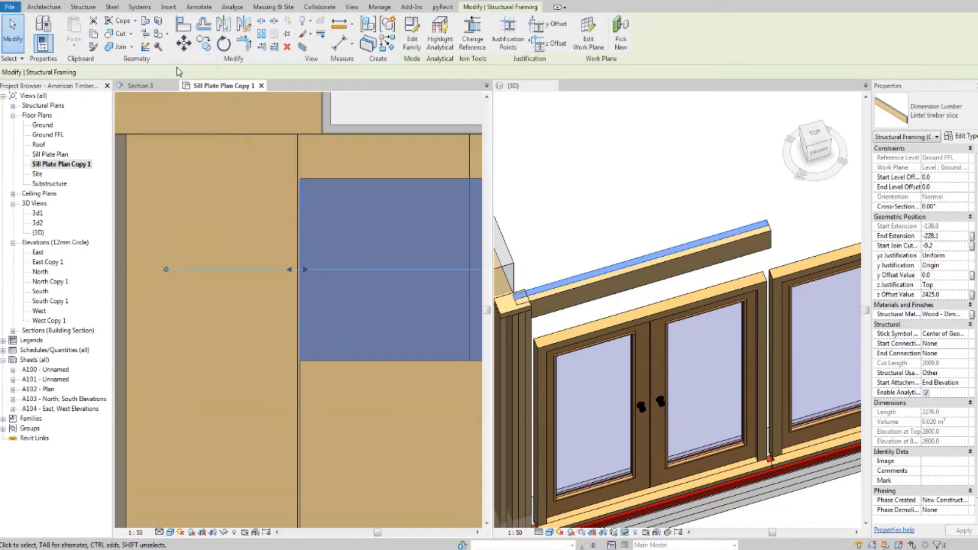
{"action": "left_click", "coordinate": [184, 43]}
{"action": "left_click", "coordinate": [336, 262]}
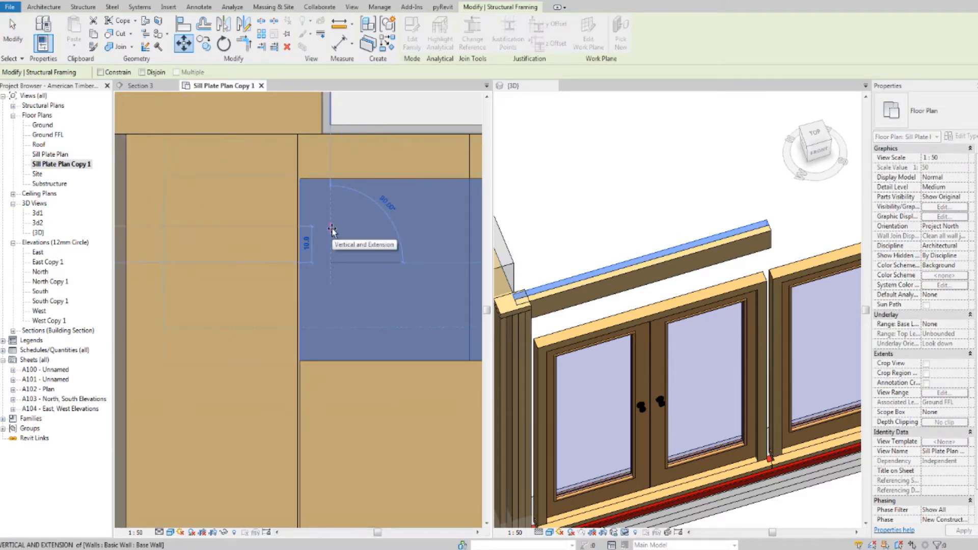
{"action": "type", "text": "10"}
{"action": "key", "text": "Return"}
{"action": "key", "text": "Escape"}
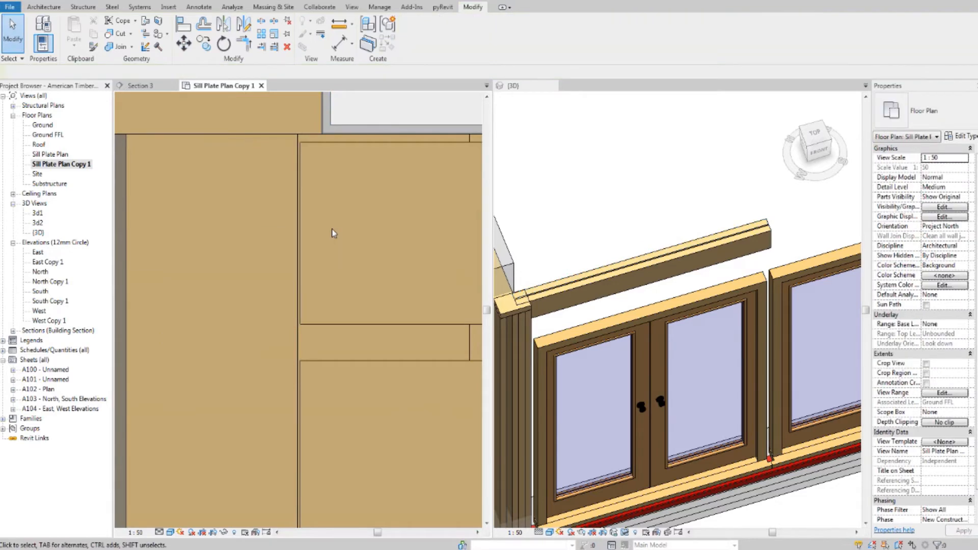
Examine the gap between the two lintel slices and how their ends sit over the jamb studs in plan
{"action": "scroll", "coordinate": [332, 233], "scroll_direction": "down", "scroll_amount": 3}
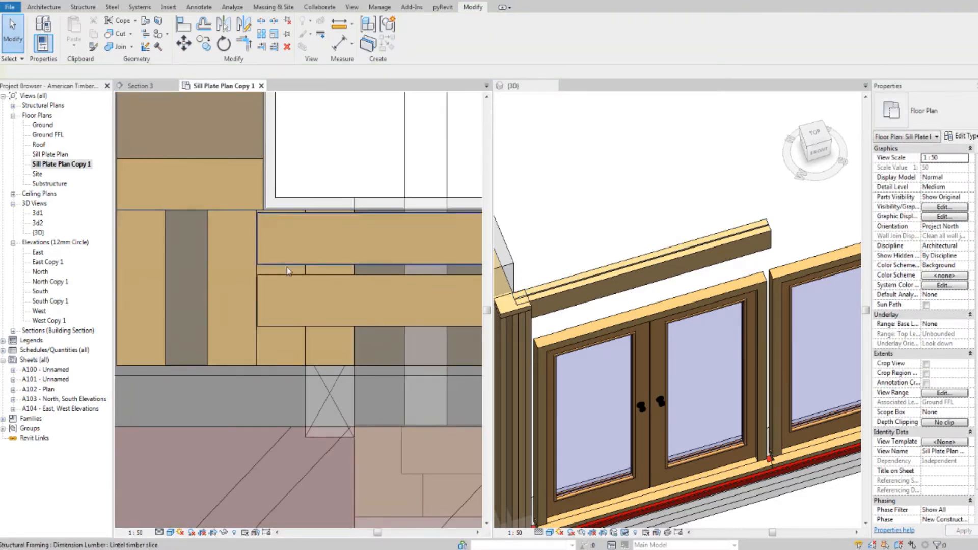
{"action": "scroll", "coordinate": [285, 267], "scroll_direction": "up", "scroll_amount": 3}
{"action": "scroll", "coordinate": [293, 274], "scroll_direction": "up", "scroll_amount": 1}
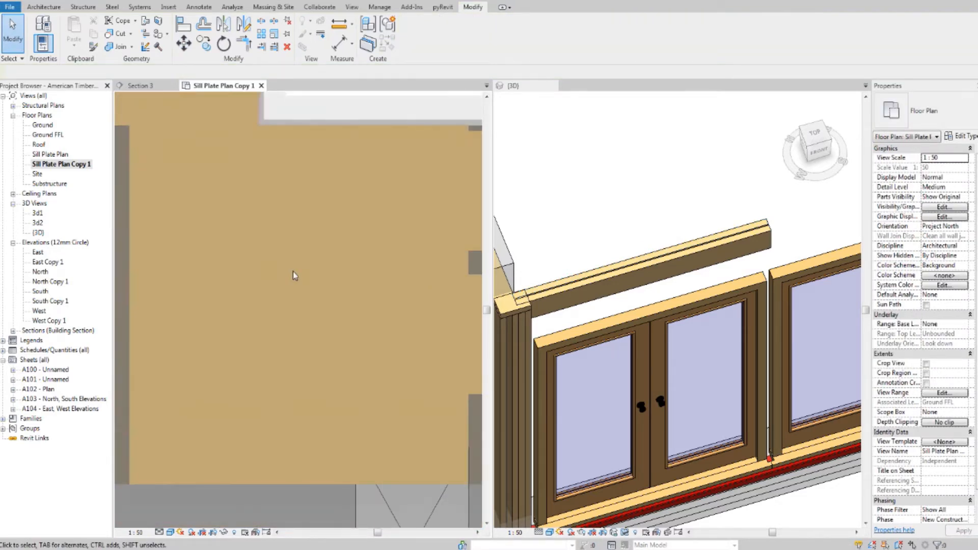
{"action": "scroll", "coordinate": [275, 282], "scroll_direction": "down", "scroll_amount": 3}
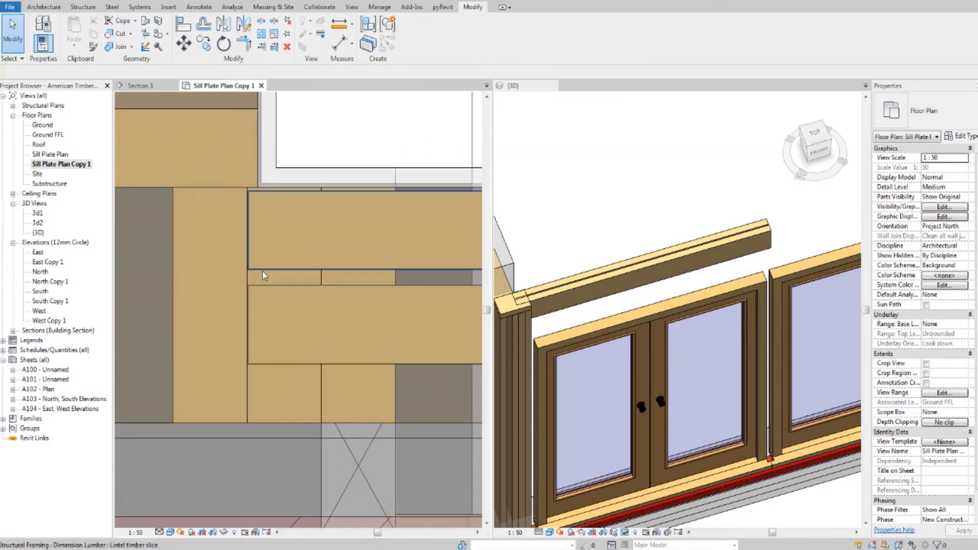
{"action": "scroll", "coordinate": [262, 272], "scroll_direction": "up", "scroll_amount": 2}
{"action": "scroll", "coordinate": [262, 271], "scroll_direction": "up", "scroll_amount": 2}
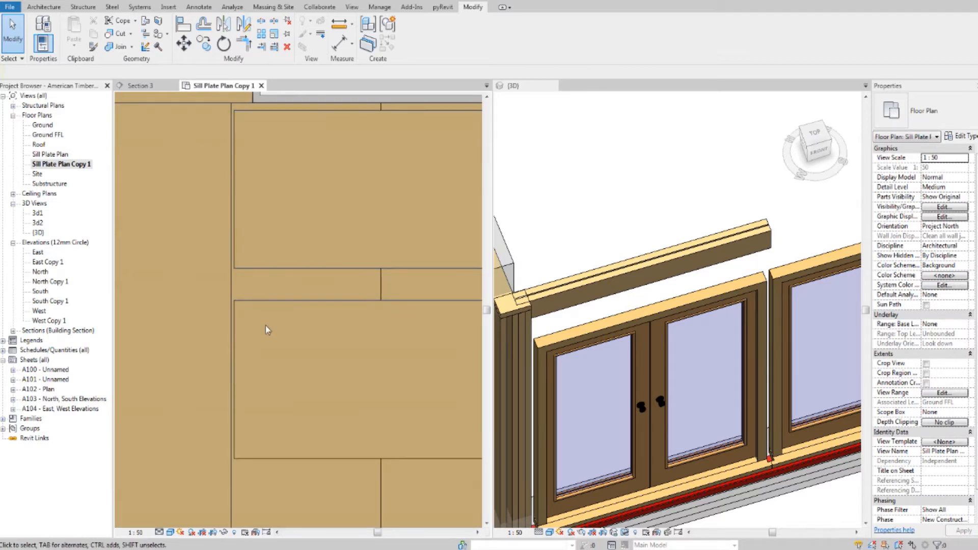
{"action": "scroll", "coordinate": [268, 303], "scroll_direction": "down", "scroll_amount": 1}
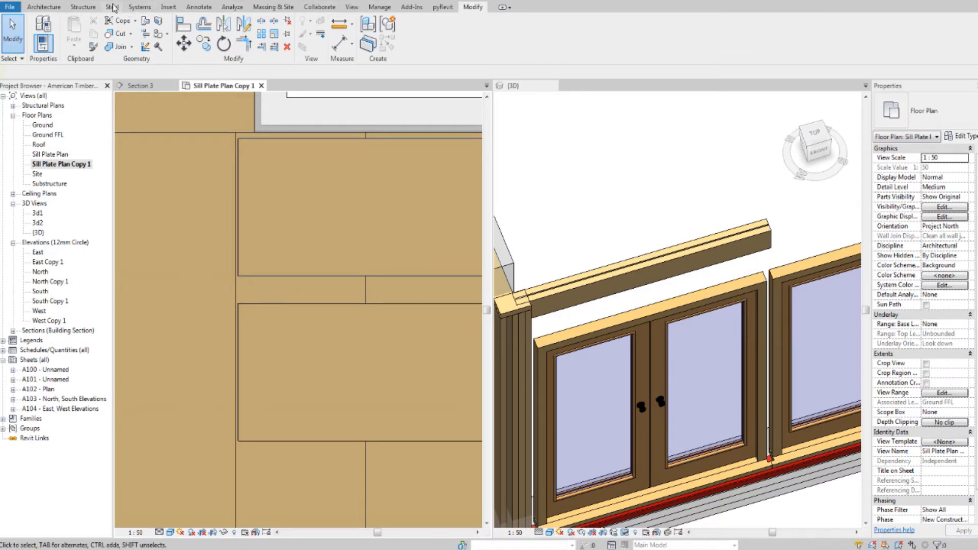
Start a structural beam and browse the family library to the Steel folder under Structural Framing
{"action": "left_click", "coordinate": [44, 7]}
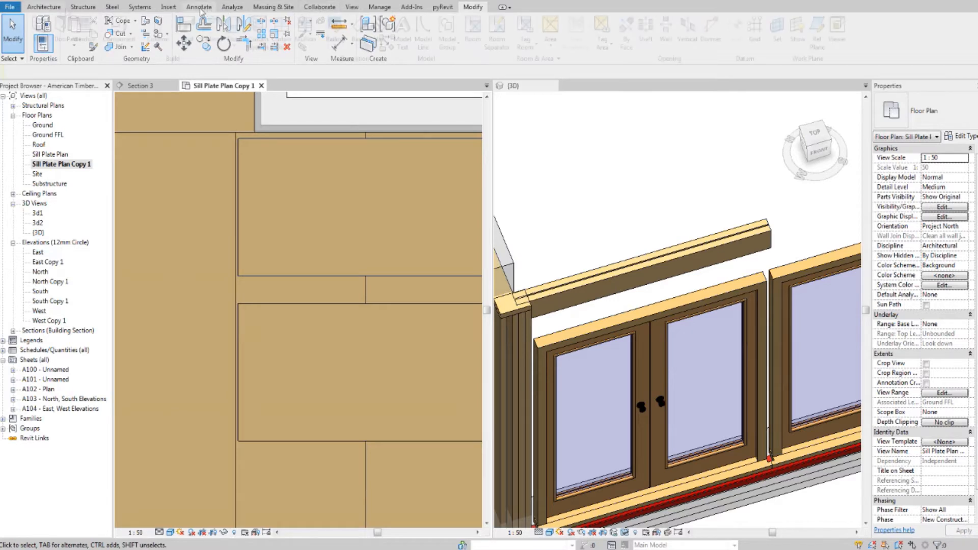
{"action": "left_click", "coordinate": [83, 7]}
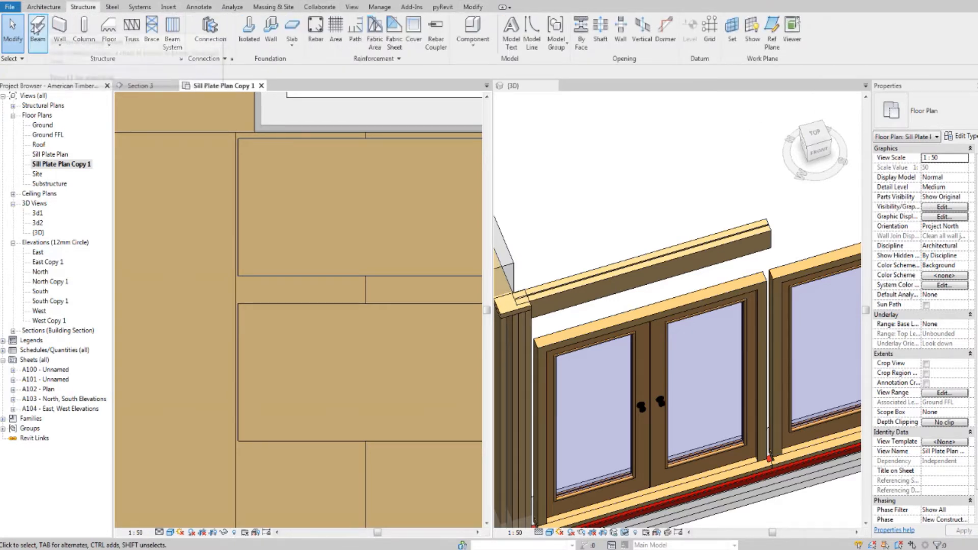
{"action": "left_click", "coordinate": [37, 31]}
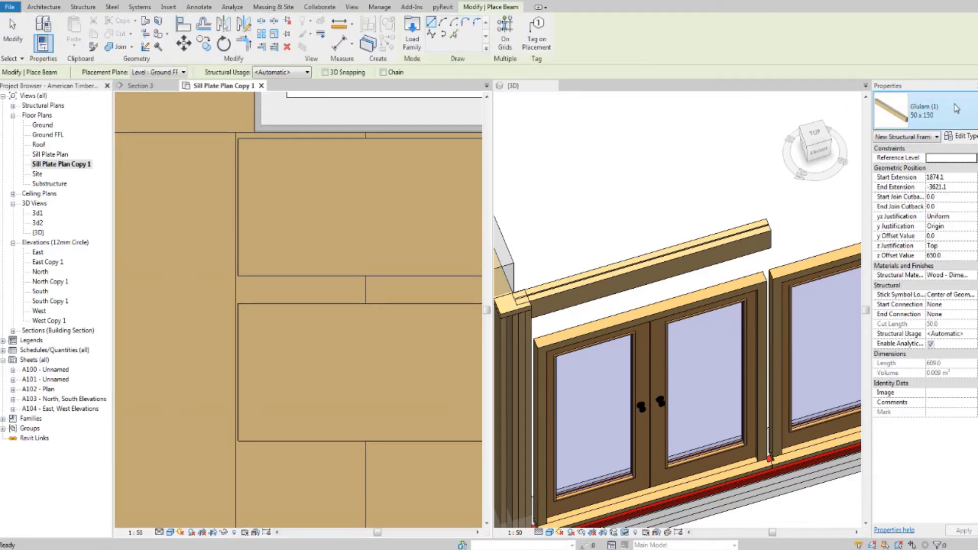
{"action": "left_click", "coordinate": [957, 109]}
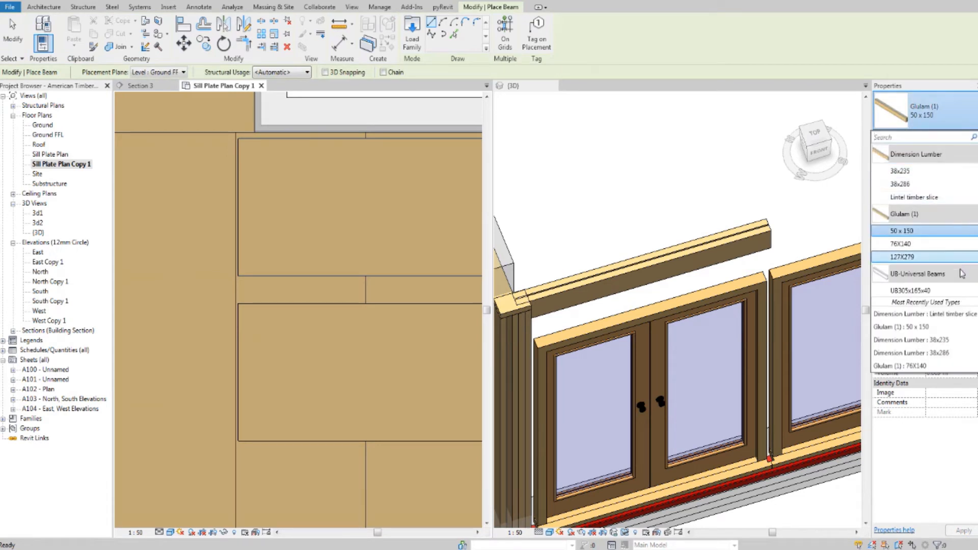
{"action": "left_click", "coordinate": [410, 42]}
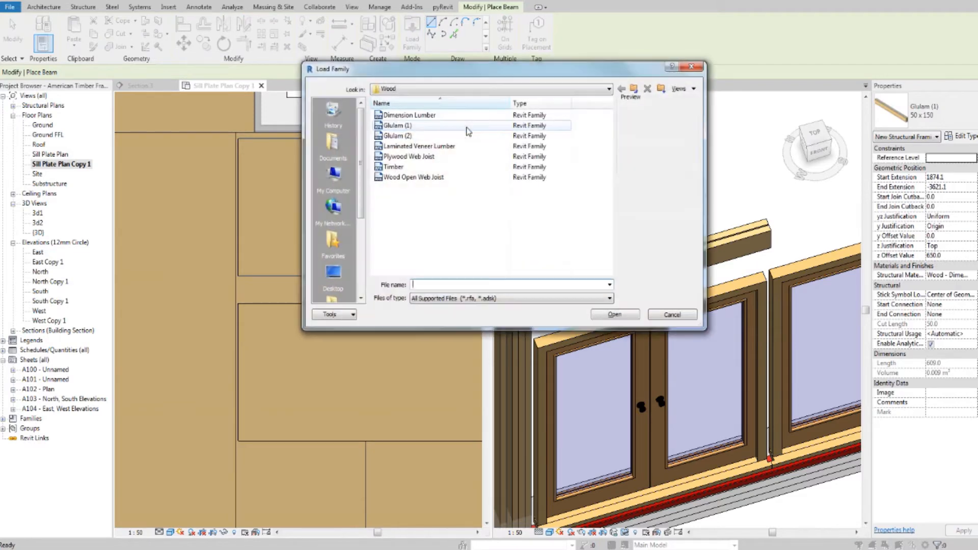
{"action": "left_click", "coordinate": [635, 90]}
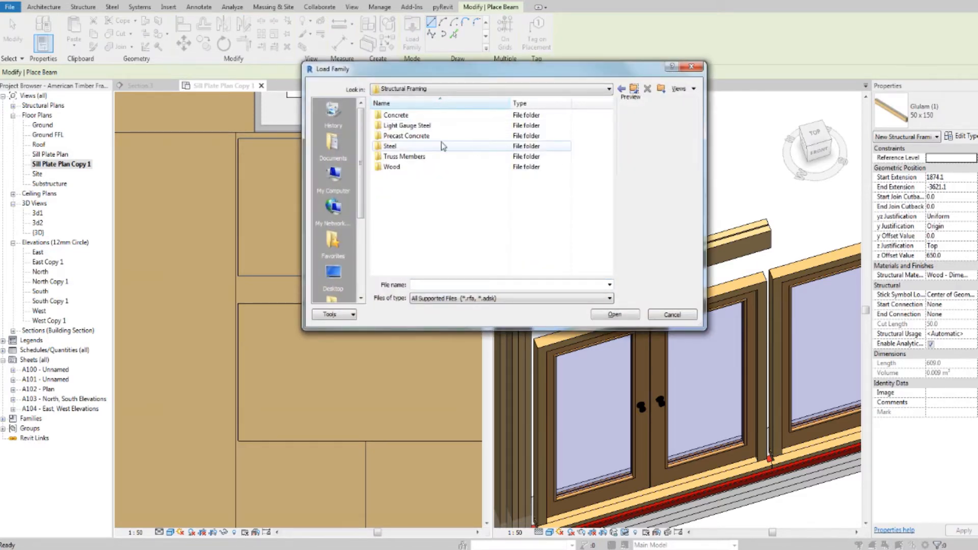
{"action": "double_click", "coordinate": [421, 146]}
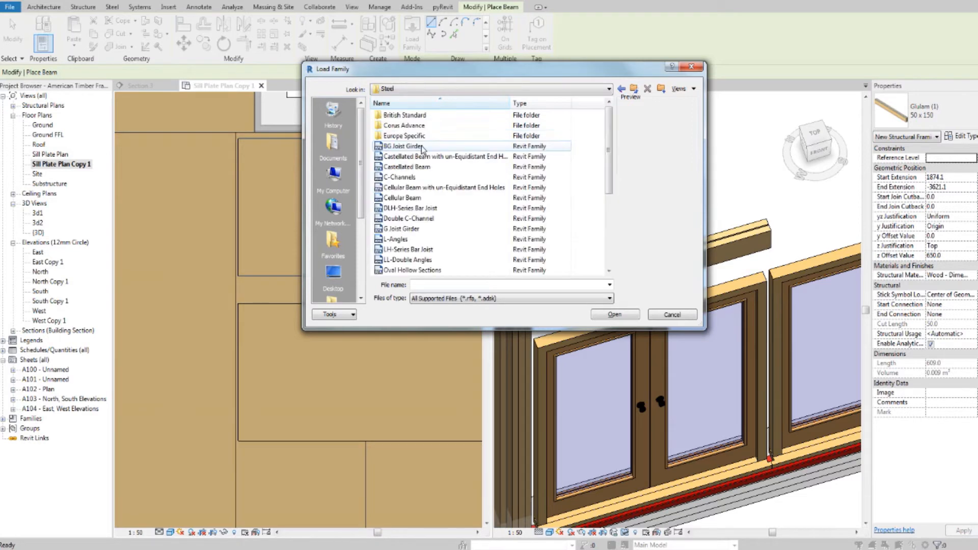
Preview the steel framing families and load the Plate family into the project
{"action": "left_click", "coordinate": [422, 147]}
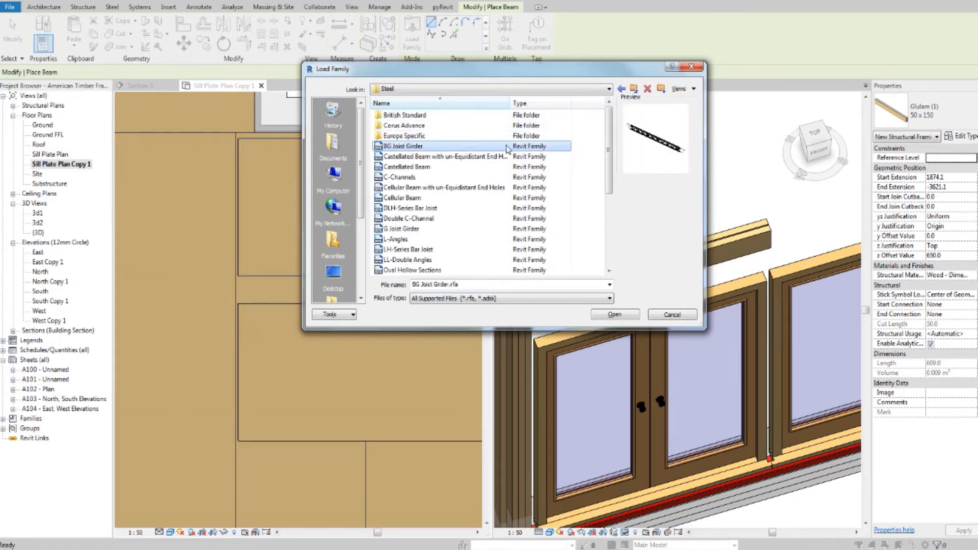
{"action": "key", "text": "Down"}
{"action": "key", "text": "Down"}
{"action": "key", "text": "Down"}
{"action": "key", "text": "Down"}
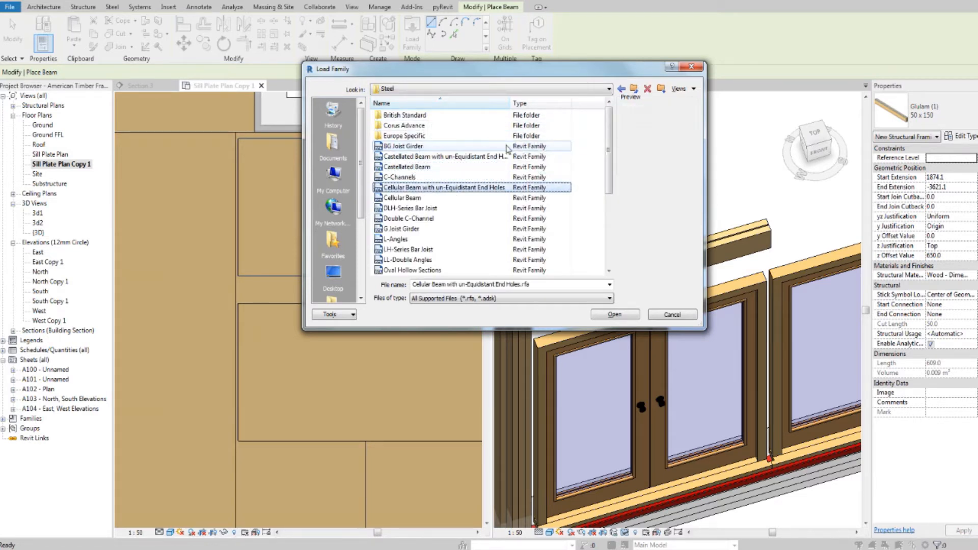
{"action": "key", "text": "Down"}
{"action": "key", "text": "Down"}
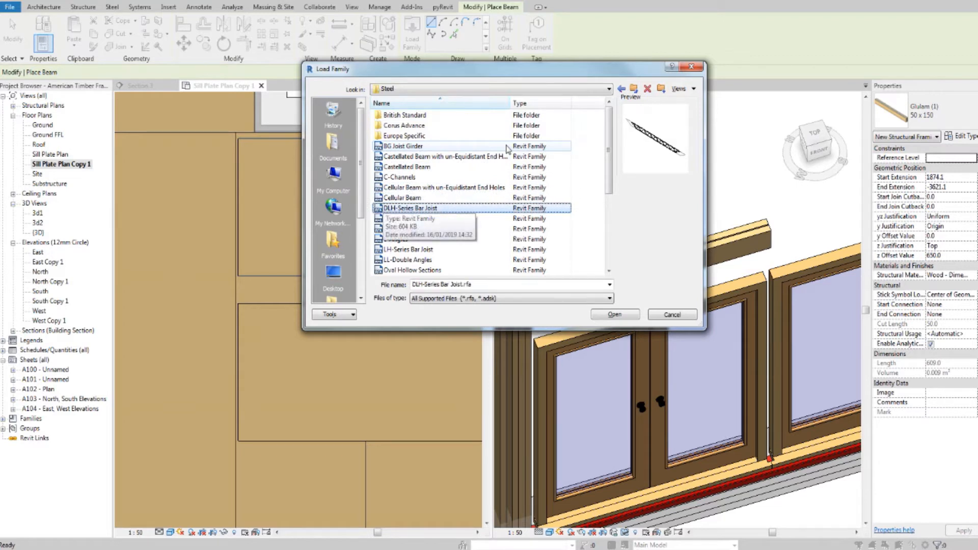
{"action": "key", "text": "Down"}
{"action": "key", "text": "Down"}
{"action": "key", "text": "Down"}
{"action": "key", "text": "Down"}
{"action": "key", "text": "Down"}
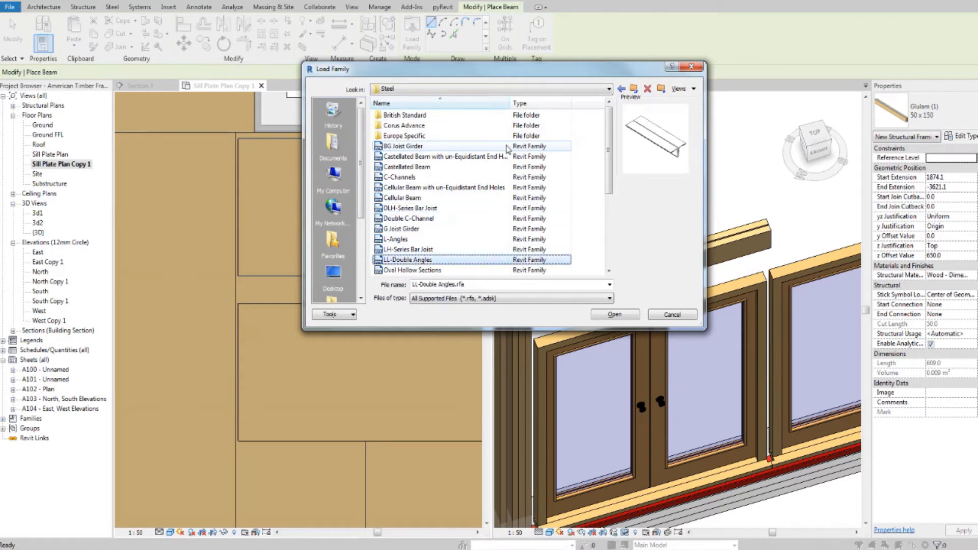
{"action": "key", "text": "Down"}
{"action": "key", "text": "Down"}
{"action": "key", "text": "Down"}
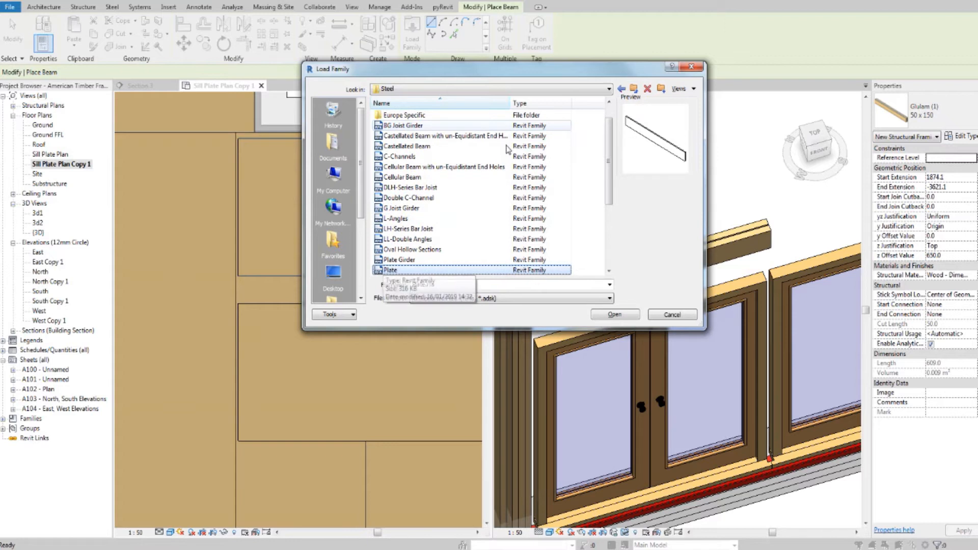
{"action": "key", "text": "Down"}
{"action": "key", "text": "Up"}
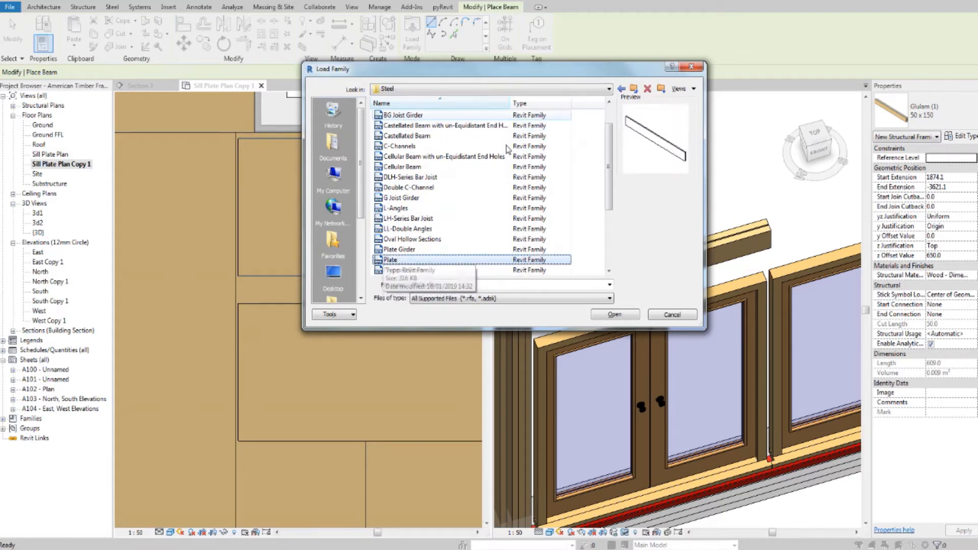
{"action": "left_click", "coordinate": [617, 315]}
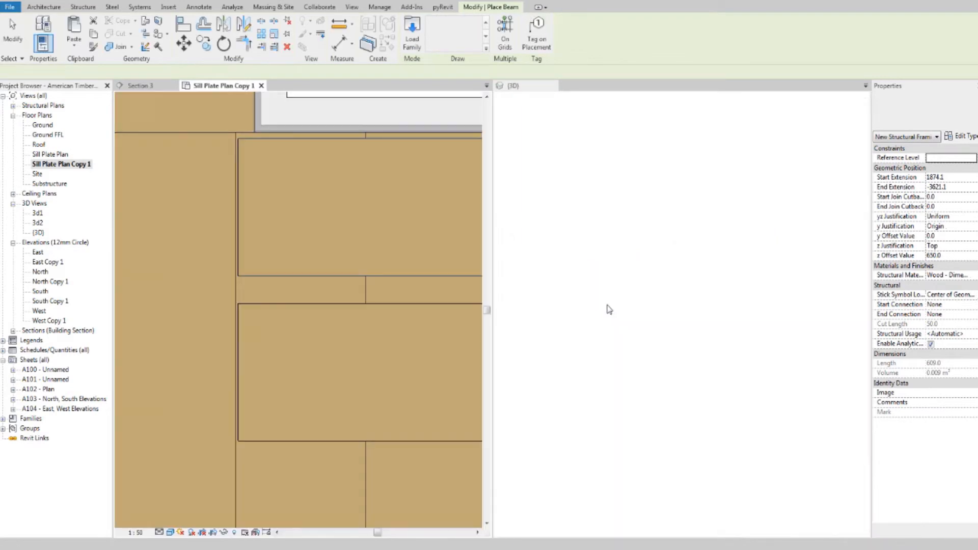
Place a horizontal 15X150 Plate beam about 195 mm long in plan, clear of the two lintel slices and parallel to them
{"action": "scroll", "coordinate": [359, 217], "scroll_direction": "down", "scroll_amount": 3}
{"action": "middle_click_drag", "start_coordinate": [388, 197], "coordinate": [303, 352]}
{"action": "middle_click_drag", "start_coordinate": [324, 284], "coordinate": [315, 317]}
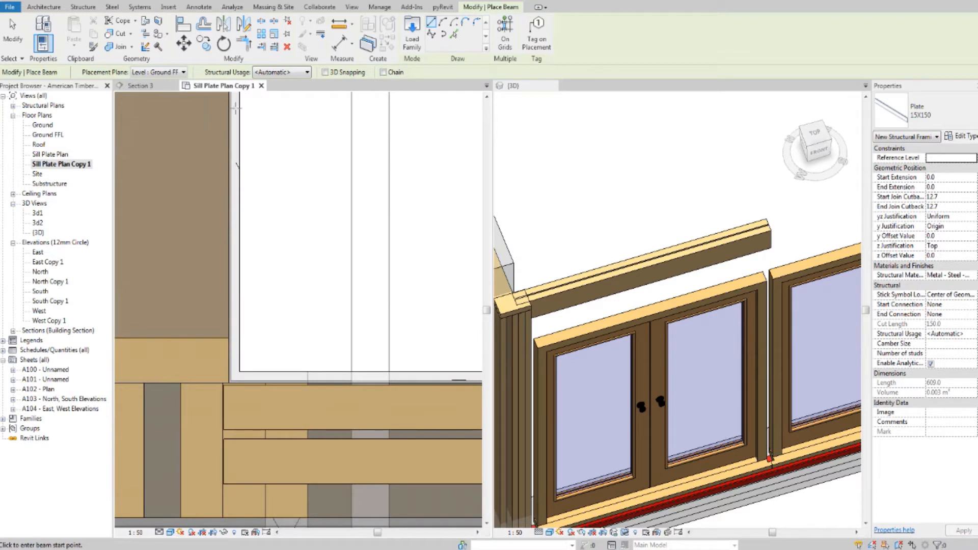
{"action": "middle_click_drag", "start_coordinate": [257, 275], "coordinate": [230, 291]}
{"action": "left_click", "coordinate": [248, 345]}
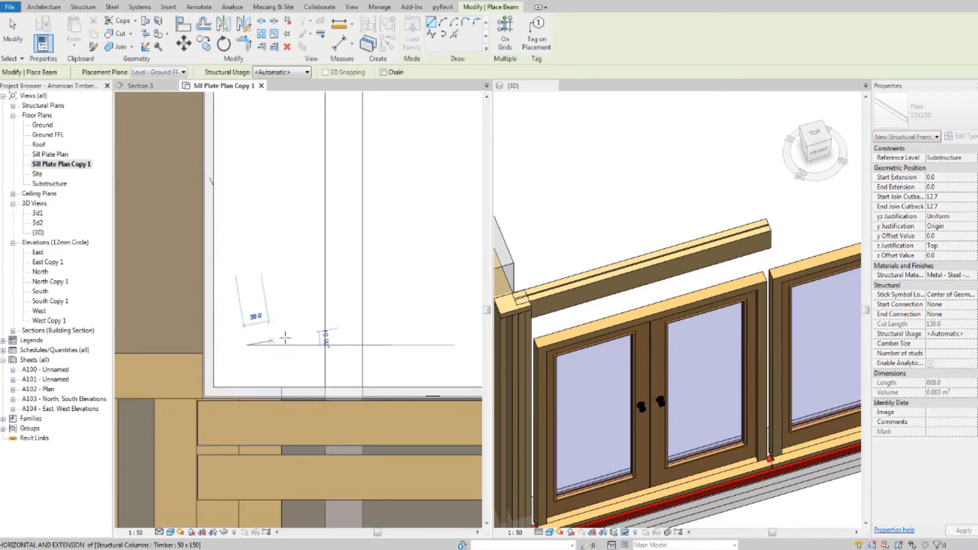
{"action": "left_click", "coordinate": [412, 345]}
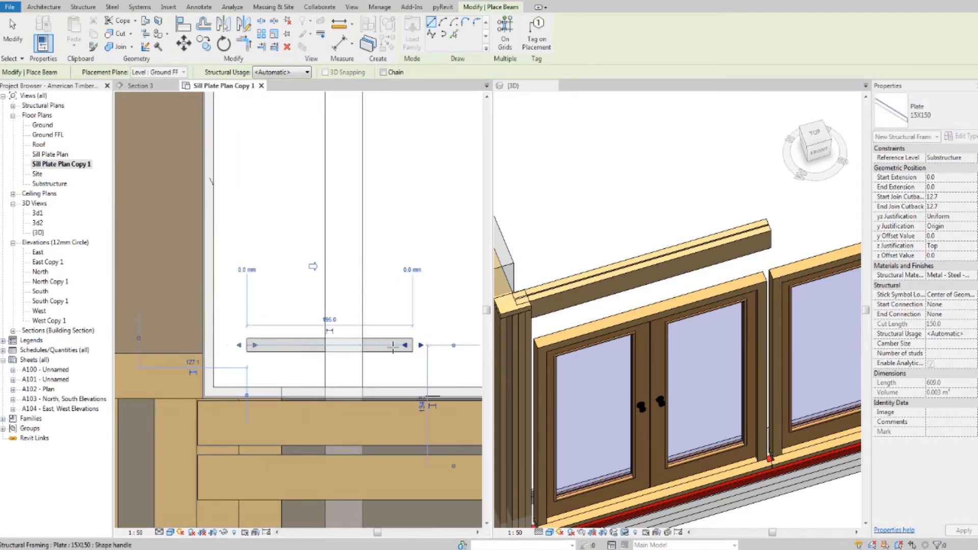
{"action": "key", "text": "Escape"}
{"action": "key", "text": "Escape"}
{"action": "key", "text": "Tab"}
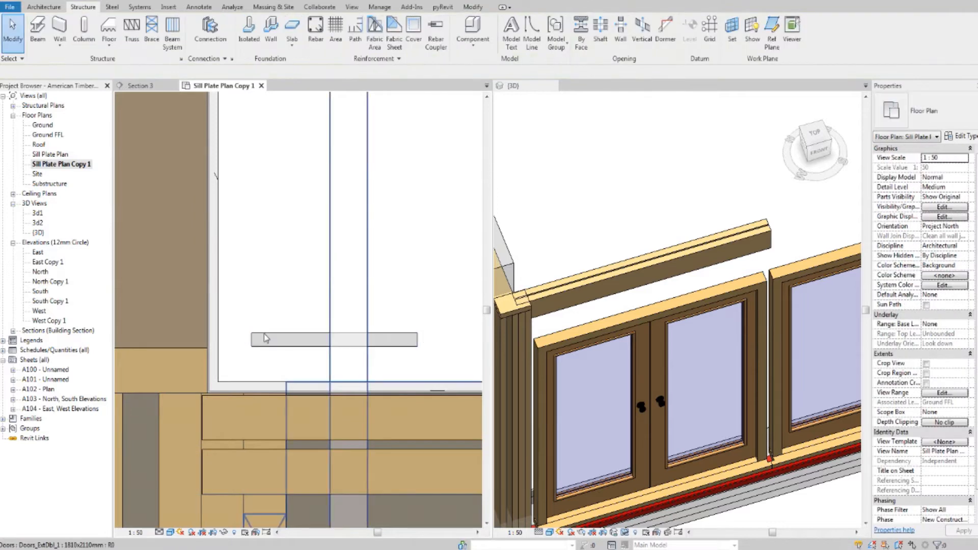
Check the b and d dimensions in the type properties of the Lintel timber slice
{"action": "middle_click_drag", "start_coordinate": [269, 353], "coordinate": [273, 313]}
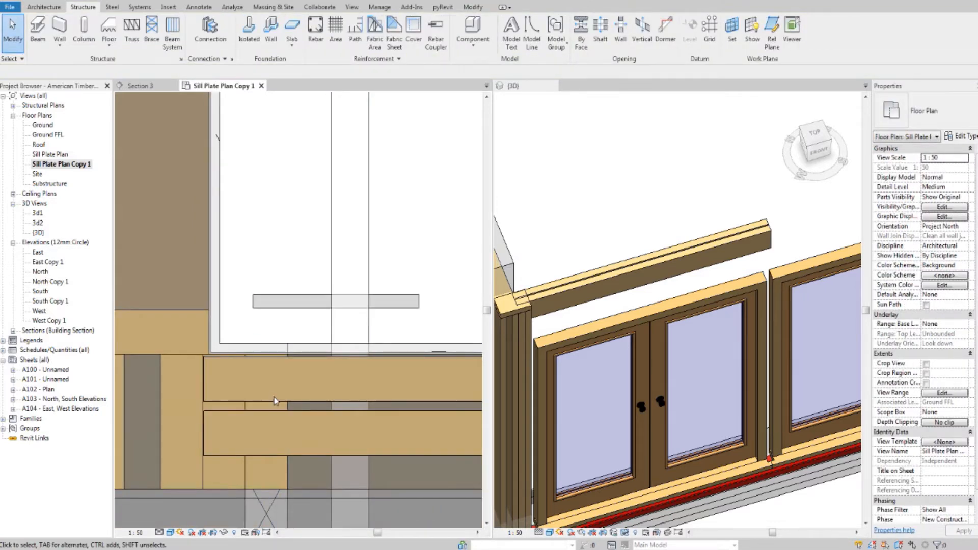
{"action": "left_click", "coordinate": [301, 396]}
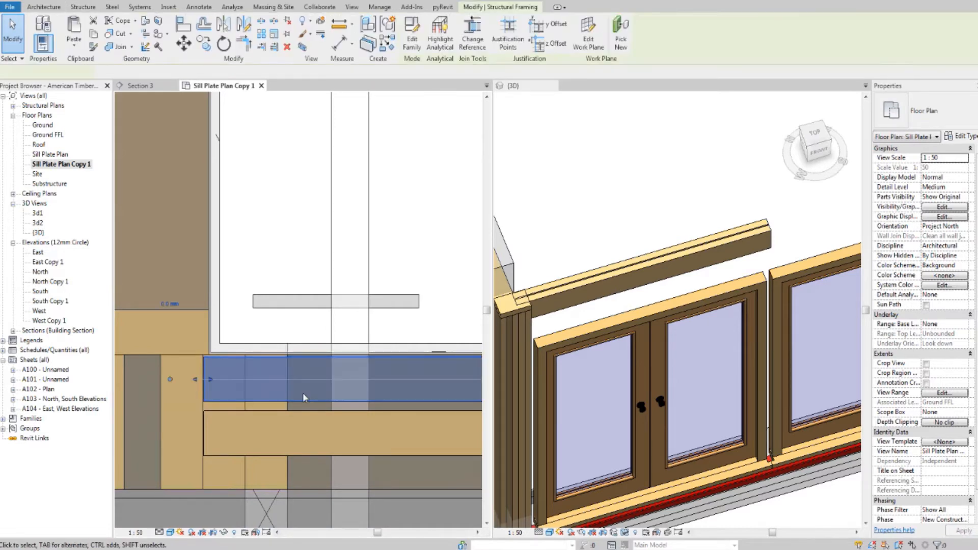
{"action": "left_click", "coordinate": [959, 137]}
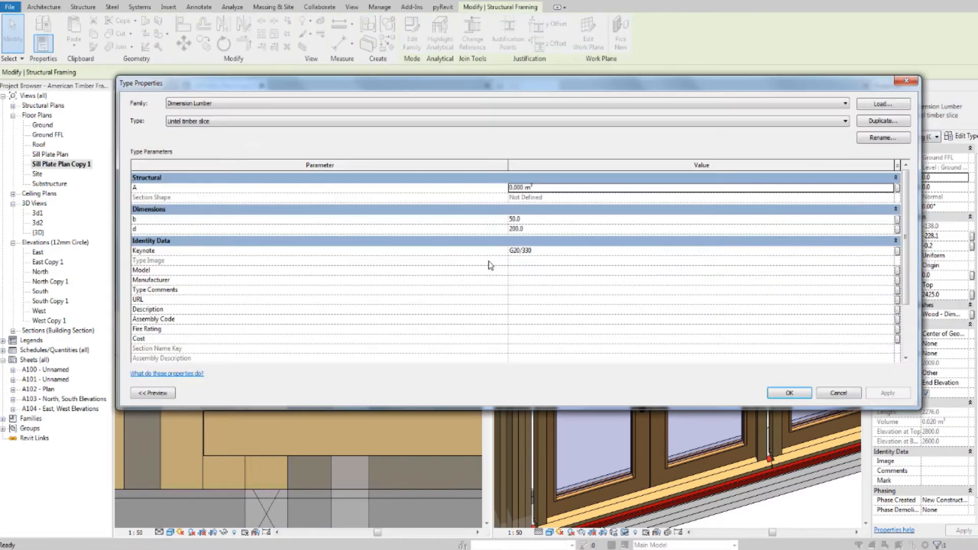
{"action": "left_click", "coordinate": [901, 85]}
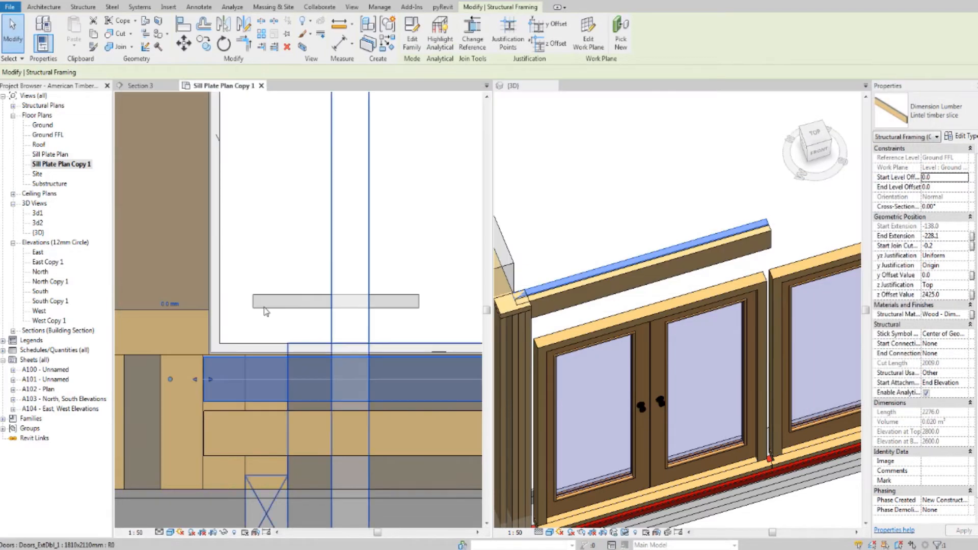
{"action": "key", "text": "Escape"}
Duplicate the plate's type as 10x200 and set its b to 10 and d to 200
{"action": "left_click", "coordinate": [271, 311]}
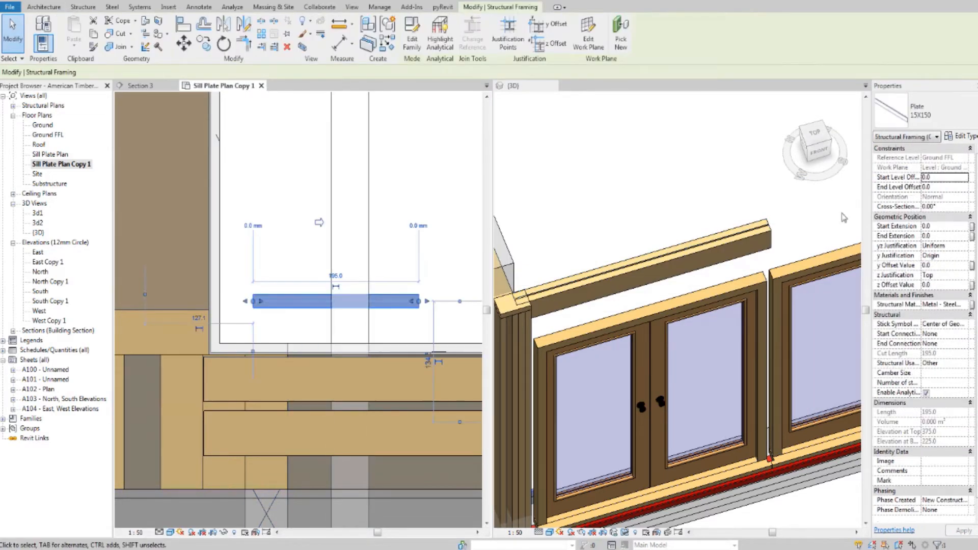
{"action": "left_click", "coordinate": [958, 136]}
{"action": "left_click", "coordinate": [884, 122]}
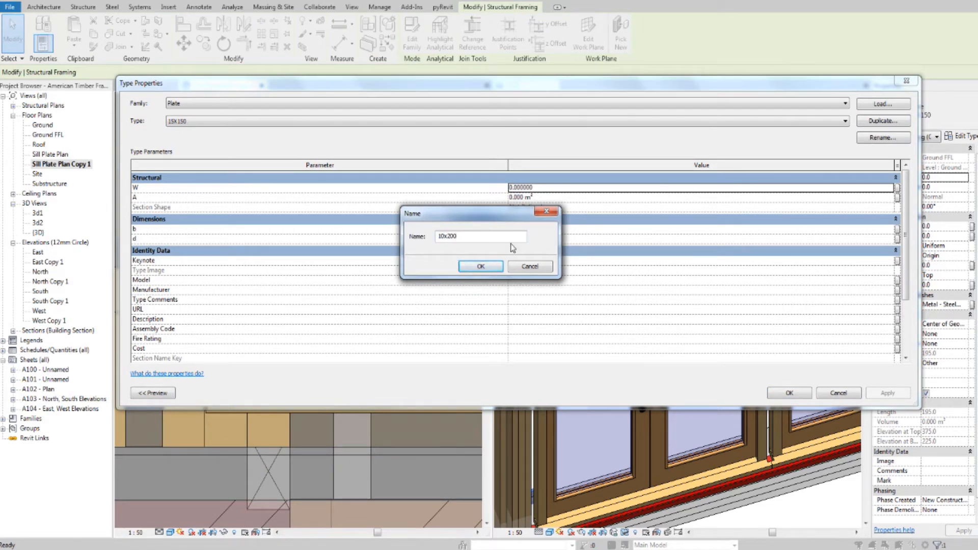
{"action": "left_click", "coordinate": [498, 268]}
{"action": "left_click", "coordinate": [549, 230]}
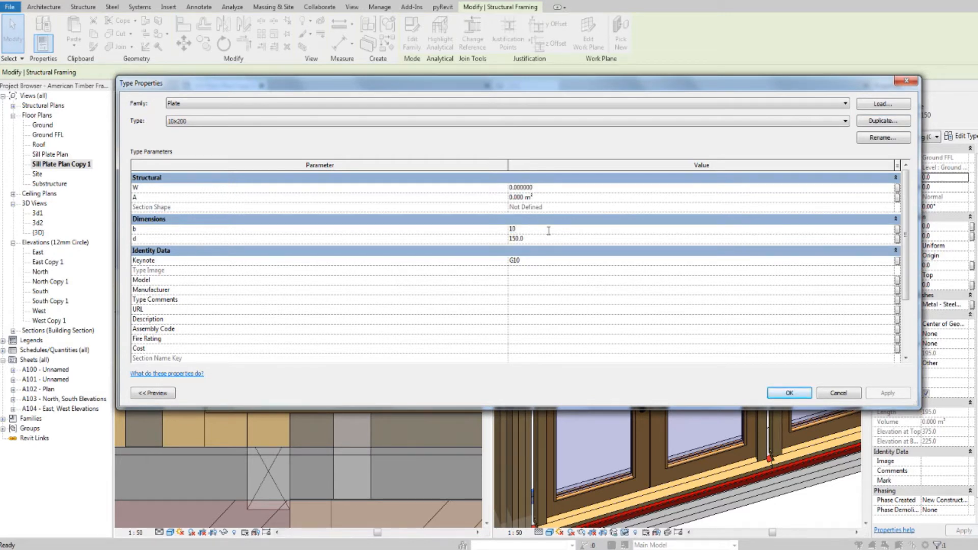
{"action": "left_click", "coordinate": [550, 239]}
{"action": "left_click", "coordinate": [799, 395]}
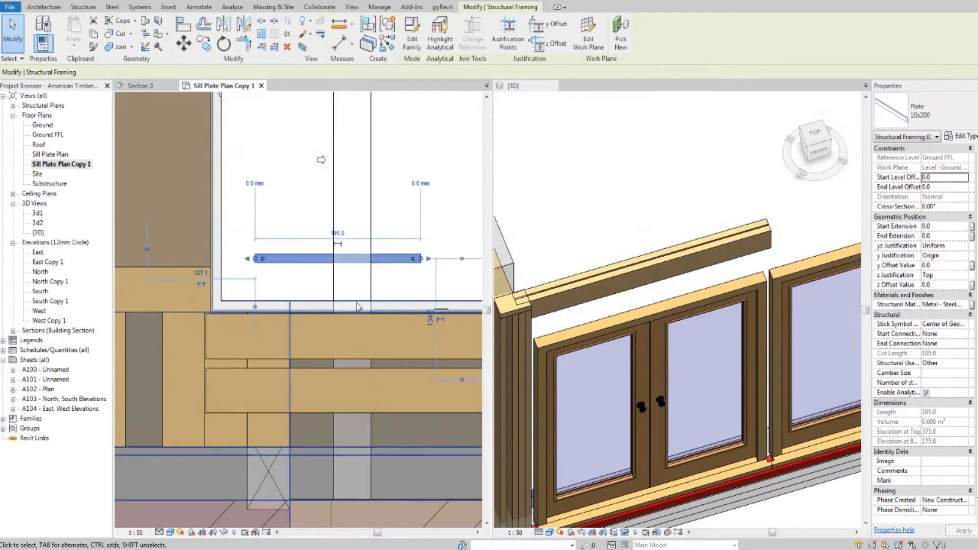
In the 3D view, raise the plate to the lintel slices' height by matching their z Offset Value of 2425
{"action": "middle_click_drag", "start_coordinate": [309, 284], "coordinate": [314, 285]}
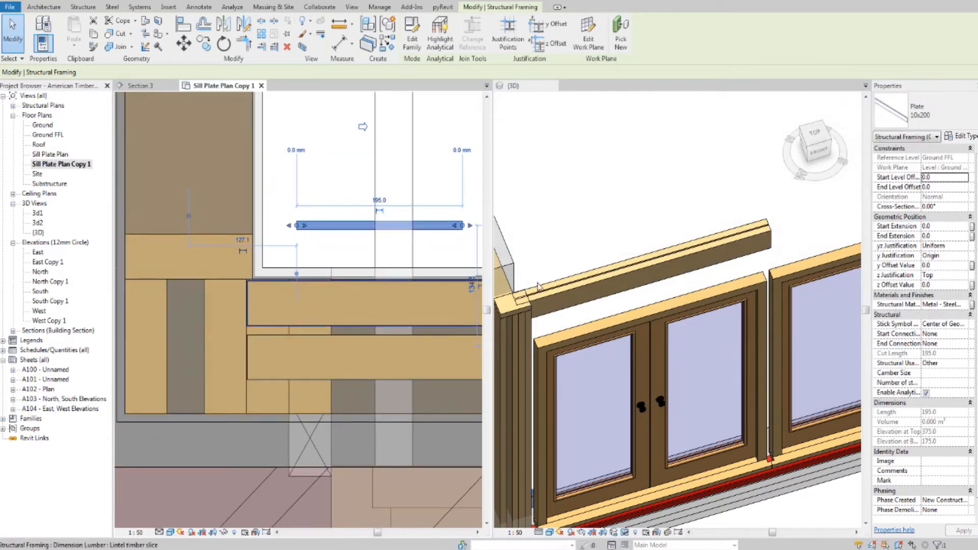
{"action": "left_click", "coordinate": [670, 291]}
{"action": "scroll", "coordinate": [646, 281], "scroll_direction": "down", "scroll_amount": 2}
{"action": "middle_click_drag", "start_coordinate": [619, 326], "coordinate": [887, 370], "text": "shift"}
{"action": "middle_click_drag", "start_coordinate": [625, 366], "coordinate": [904, 350], "text": "shift"}
{"action": "middle_click_drag", "start_coordinate": [682, 419], "coordinate": [646, 352], "text": "shift"}
{"action": "scroll", "coordinate": [646, 340], "scroll_direction": "up", "scroll_amount": 3}
{"action": "key", "text": "Escape"}
{"action": "middle_click_drag", "start_coordinate": [572, 237], "coordinate": [602, 255]}
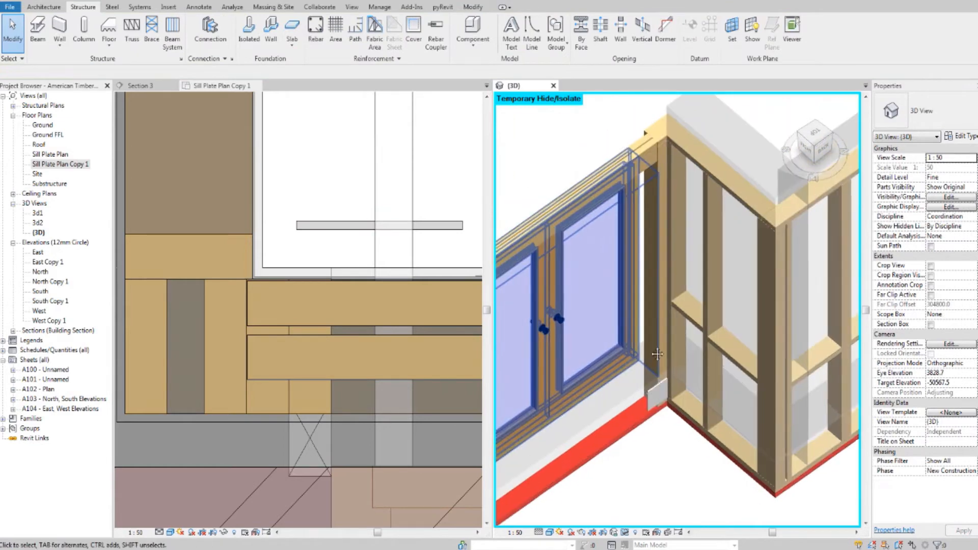
{"action": "left_click", "coordinate": [616, 169]}
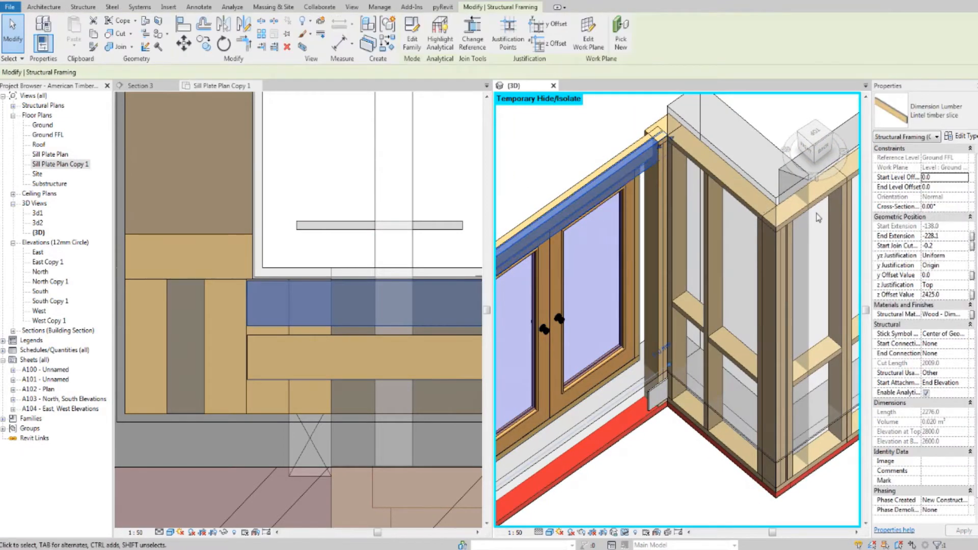
{"action": "left_click", "coordinate": [942, 295]}
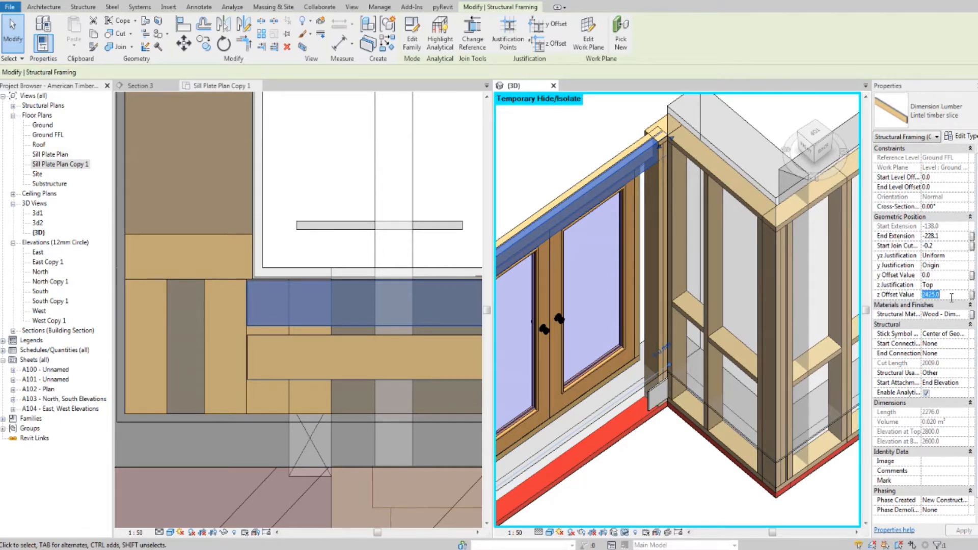
{"action": "left_click", "coordinate": [653, 400]}
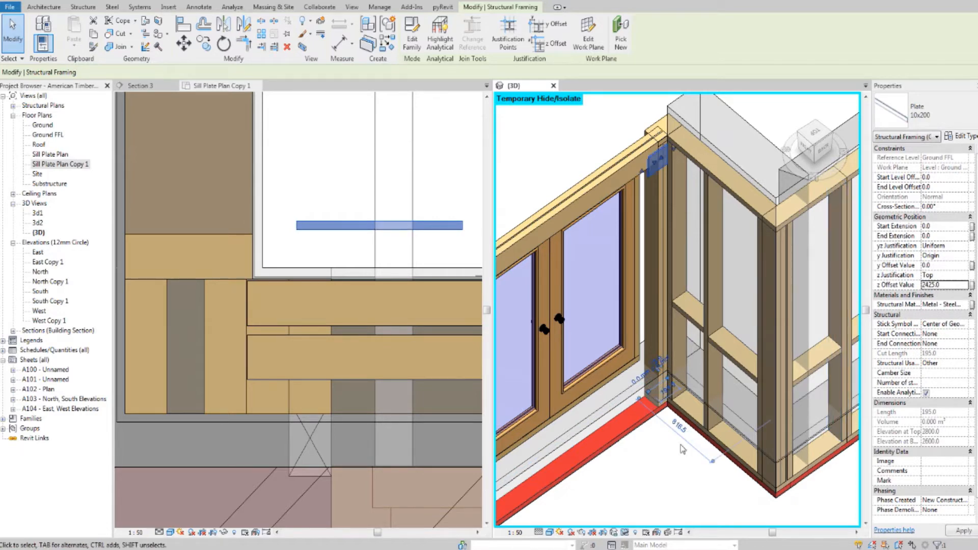
In Sill Plate Plan Copy 1, move the plate by its end corner onto the lintel slice's end corner, inside the gap between the slices
{"action": "middle_click_drag", "start_coordinate": [724, 352], "coordinate": [677, 326], "text": "shift"}
{"action": "middle_click_drag", "start_coordinate": [533, 325], "coordinate": [525, 204], "text": "shift"}
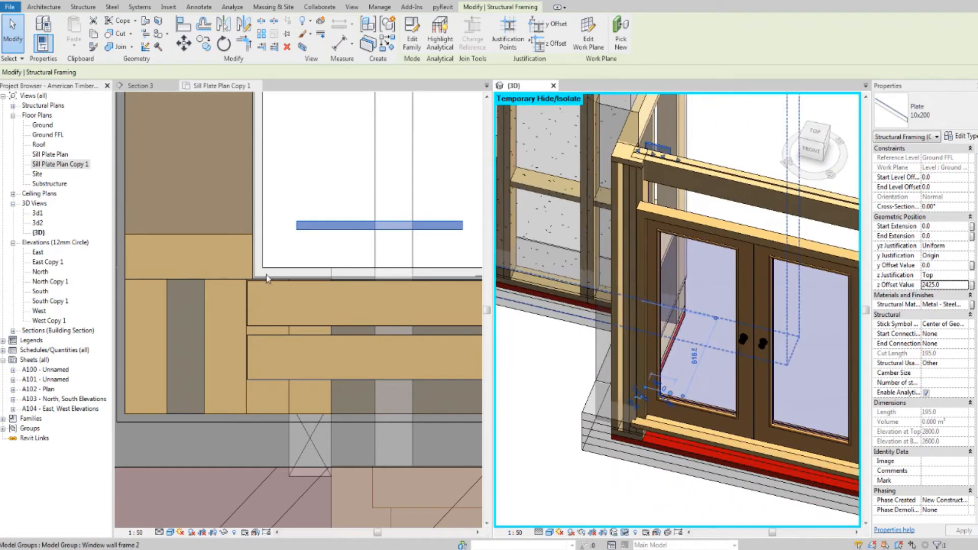
{"action": "left_click", "coordinate": [267, 278]}
{"action": "middle_click_drag", "start_coordinate": [256, 181], "coordinate": [299, 185]}
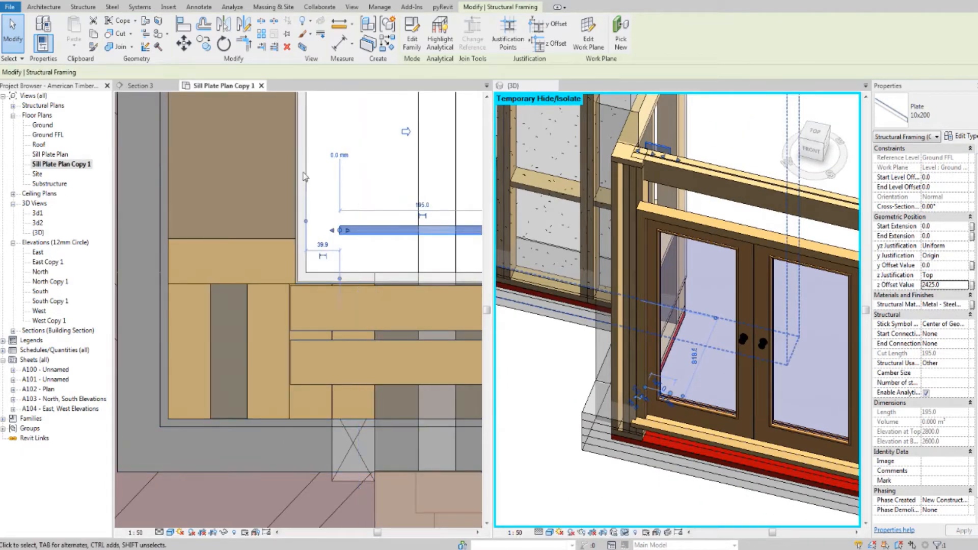
{"action": "left_click", "coordinate": [181, 46]}
{"action": "scroll", "coordinate": [360, 247], "scroll_direction": "up", "scroll_amount": 3}
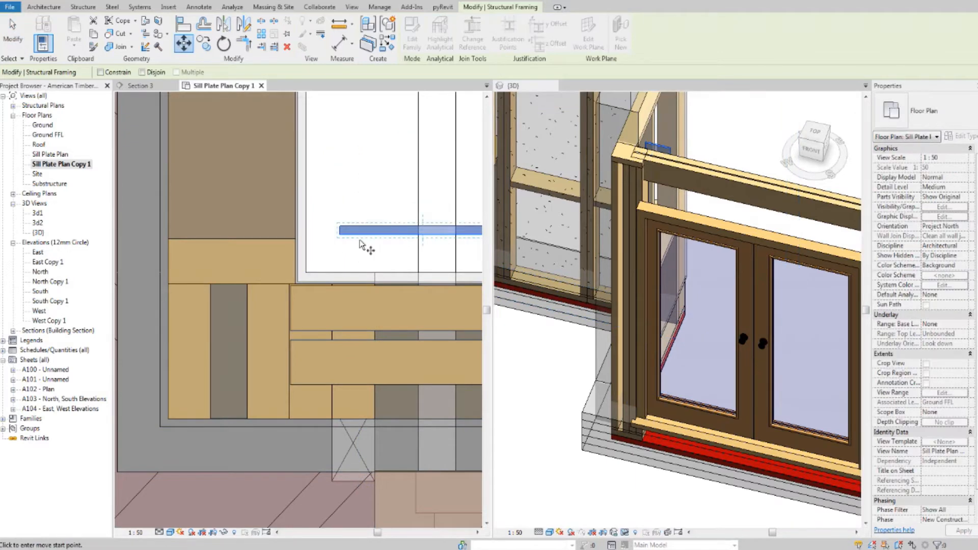
{"action": "left_click", "coordinate": [379, 179]}
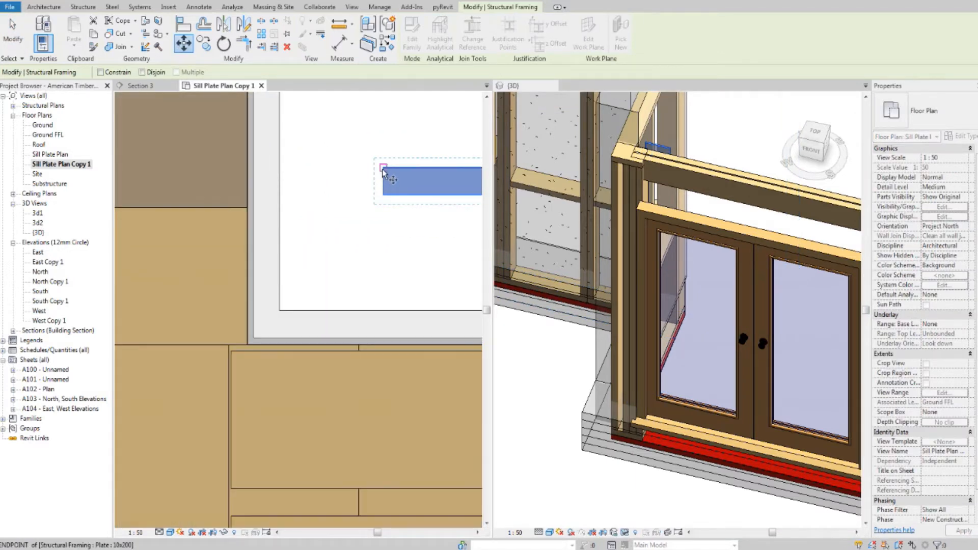
{"action": "scroll", "coordinate": [302, 295], "scroll_direction": "up", "scroll_amount": 2}
{"action": "scroll", "coordinate": [302, 296], "scroll_direction": "up", "scroll_amount": 2}
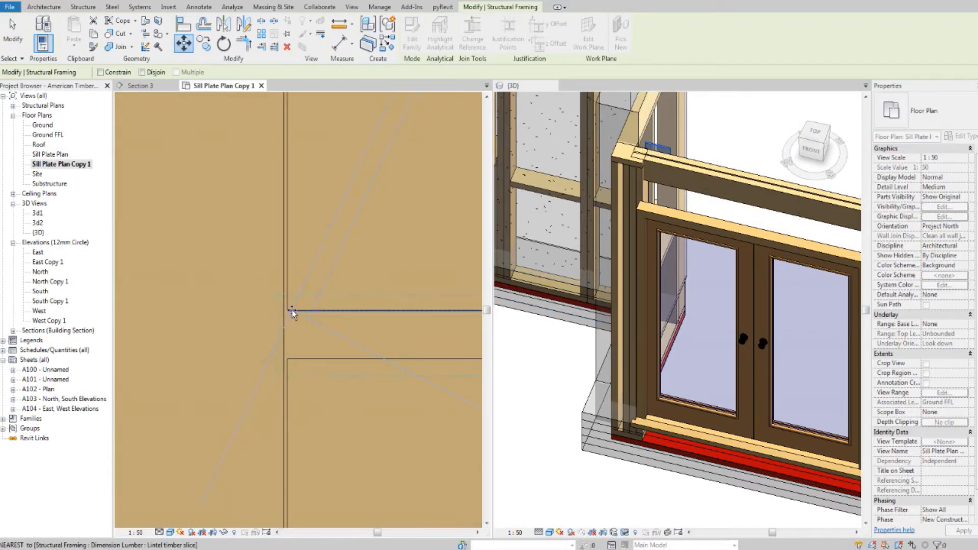
{"action": "left_click", "coordinate": [289, 311]}
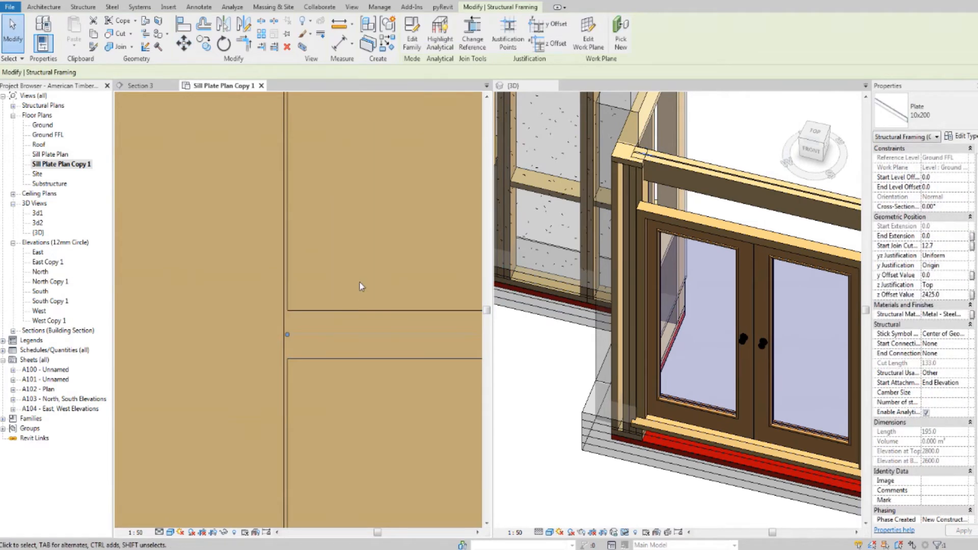
Stretch the 10x200 steel plate along the gap between the two lintel timbers above the doors
{"action": "key", "text": "Escape"}
{"action": "scroll", "coordinate": [364, 275], "scroll_direction": "down", "scroll_amount": 4}
{"action": "scroll", "coordinate": [364, 275], "scroll_direction": "down", "scroll_amount": 2}
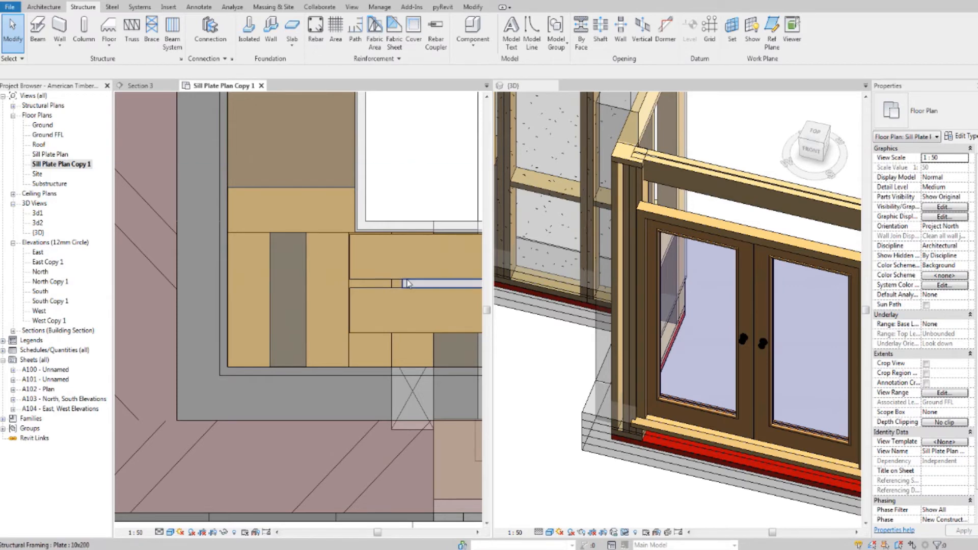
{"action": "scroll", "coordinate": [685, 211], "scroll_direction": "up", "scroll_amount": 8}
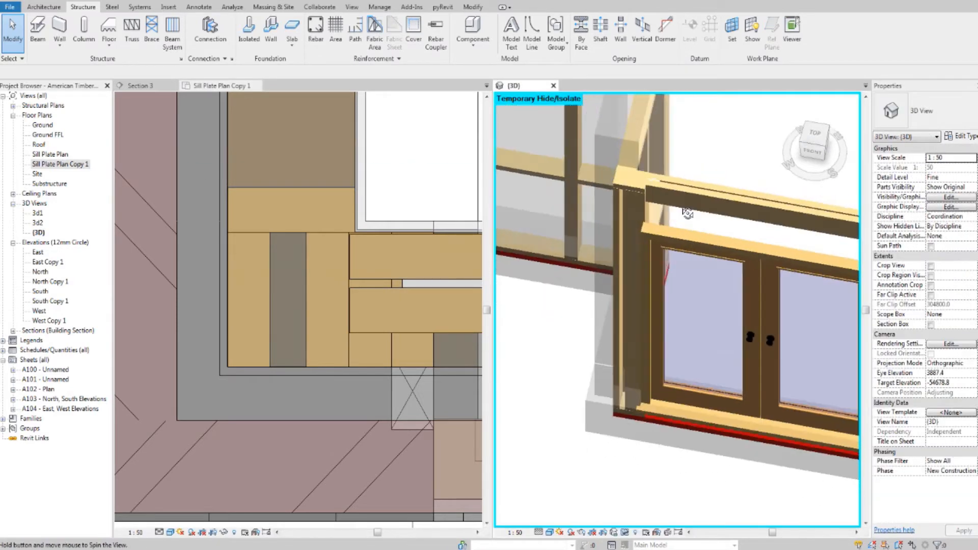
{"action": "scroll", "coordinate": [689, 209], "scroll_direction": "up", "scroll_amount": 2}
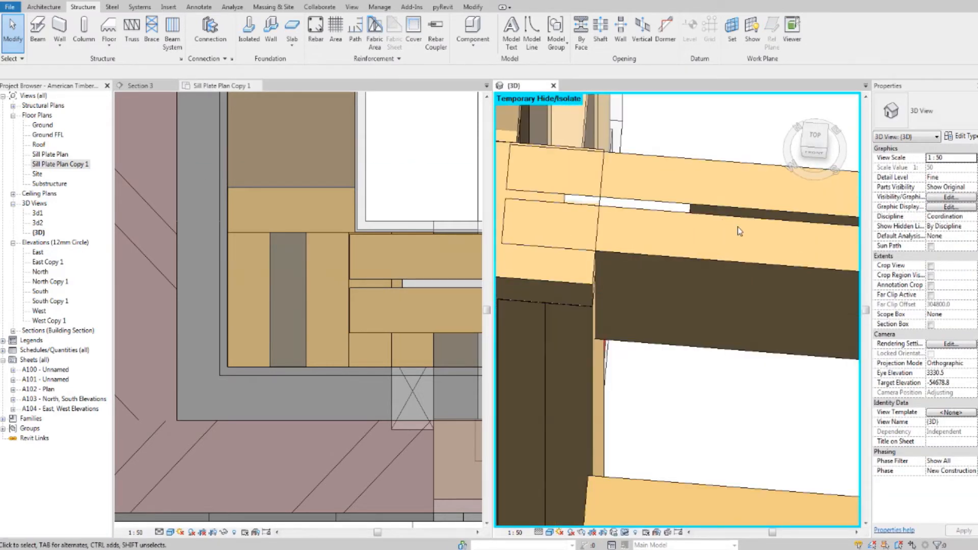
{"action": "left_click", "coordinate": [690, 208]}
{"action": "scroll", "coordinate": [688, 209], "scroll_direction": "down", "scroll_amount": 4}
{"action": "middle_click_drag", "start_coordinate": [666, 236], "coordinate": [743, 264], "text": "shift"}
{"action": "scroll", "coordinate": [688, 245], "scroll_direction": "up", "scroll_amount": 3}
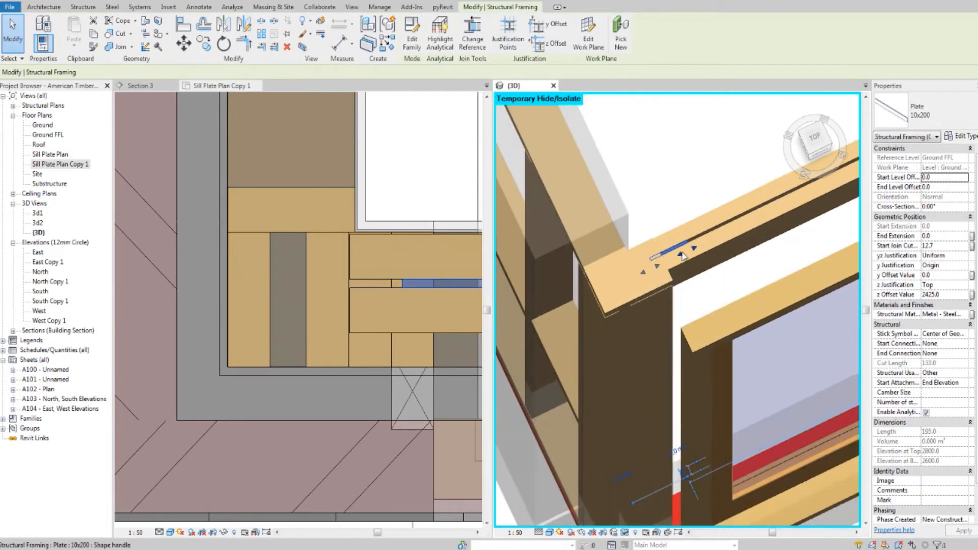
{"action": "scroll", "coordinate": [696, 246], "scroll_direction": "down", "scroll_amount": 2}
{"action": "left_click_drag", "start_coordinate": [694, 251], "coordinate": [794, 187]}
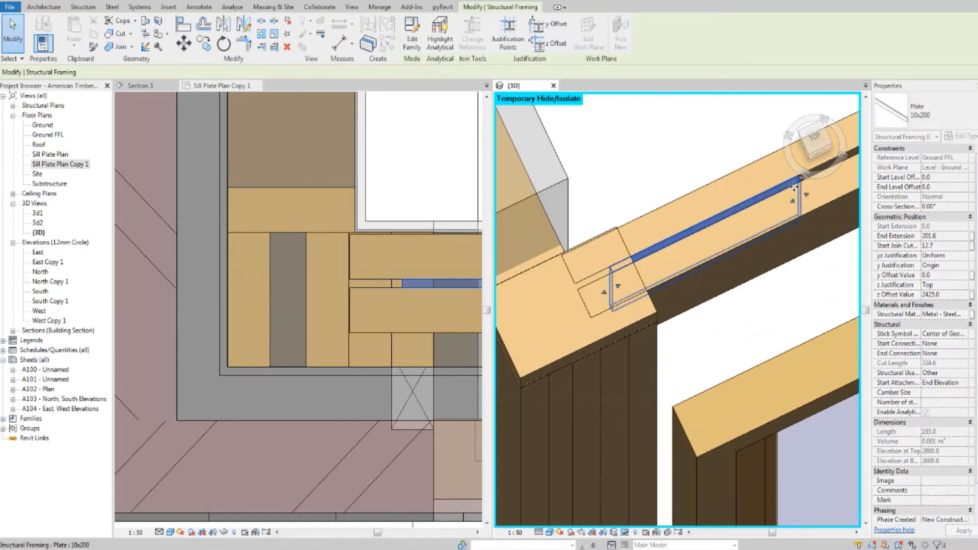
{"action": "scroll", "coordinate": [793, 189], "scroll_direction": "down", "scroll_amount": 2}
{"action": "scroll", "coordinate": [772, 211], "scroll_direction": "down", "scroll_amount": 1}
{"action": "key", "text": "Escape"}
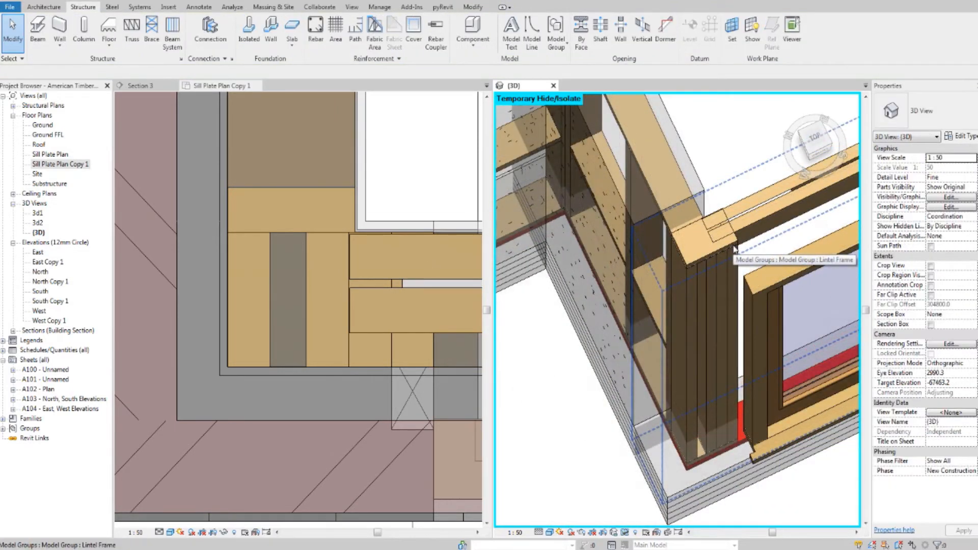
Open the Lintel Frame model group at the corner posts for editing
{"action": "left_click", "coordinate": [391, 285]}
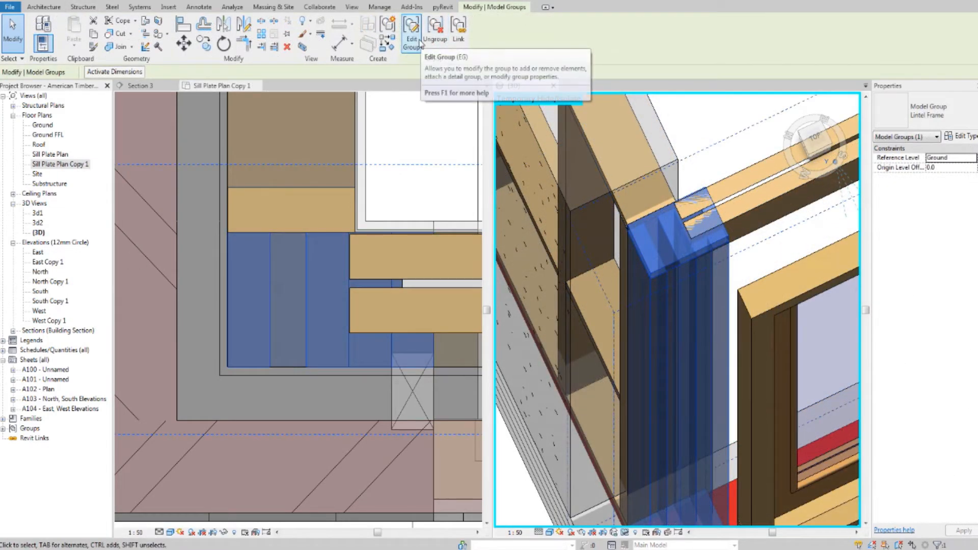
{"action": "left_click", "coordinate": [421, 45]}
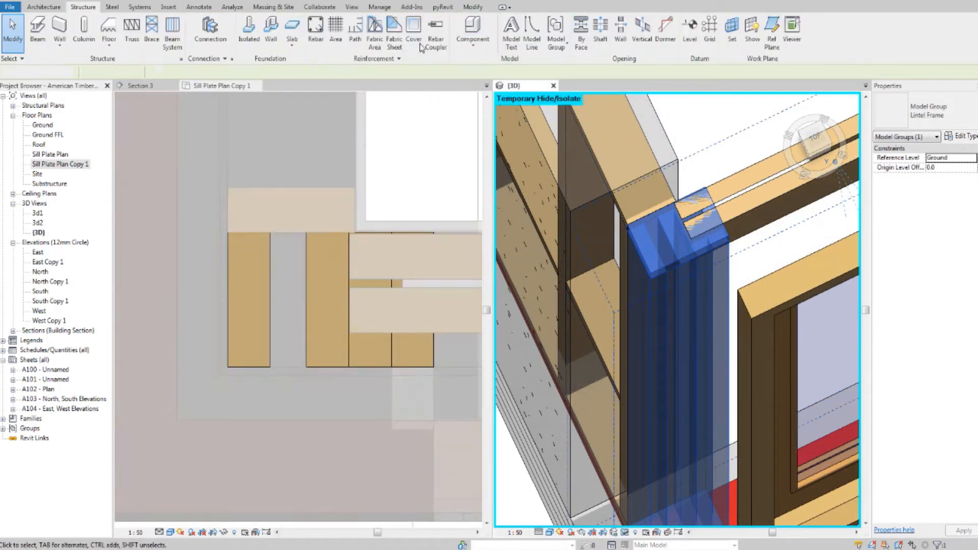
{"action": "scroll", "coordinate": [709, 249], "scroll_direction": "up", "scroll_amount": 5}
{"action": "scroll", "coordinate": [709, 249], "scroll_direction": "down", "scroll_amount": 2}
Lower the 50 x 150 glulam capping the corner posts by setting its z Offset Value to 0
{"action": "left_click", "coordinate": [708, 250]}
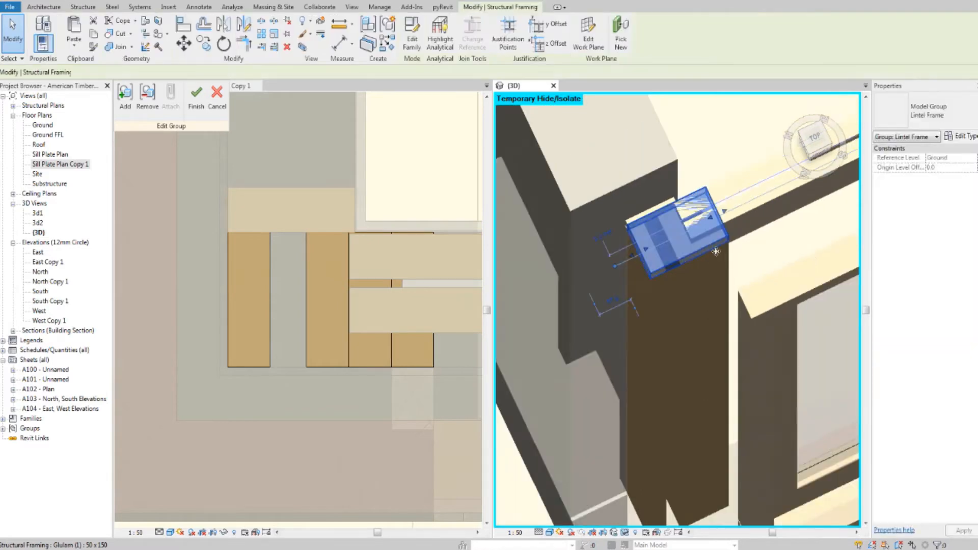
{"action": "left_click", "coordinate": [369, 289]}
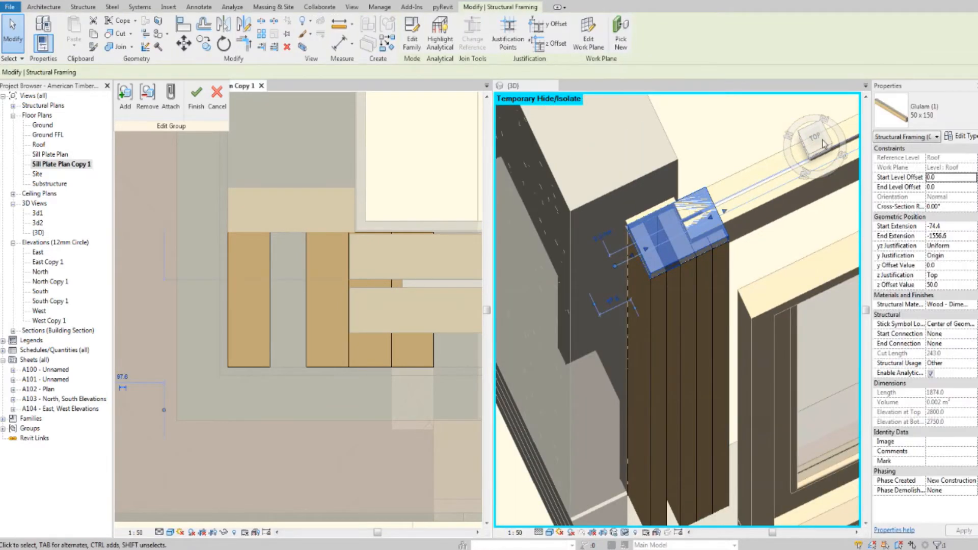
{"action": "left_click", "coordinate": [805, 143]}
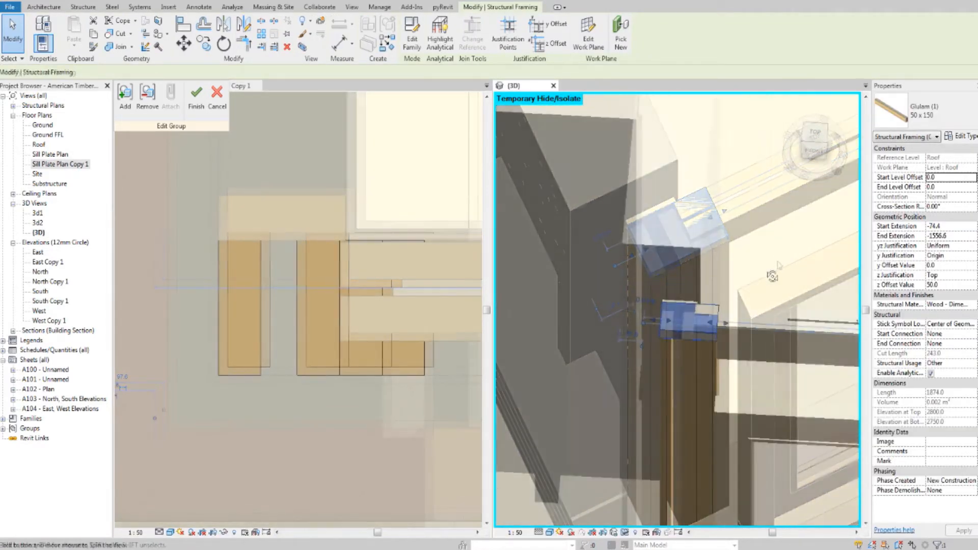
{"action": "scroll", "coordinate": [673, 328], "scroll_direction": "up", "scroll_amount": 4}
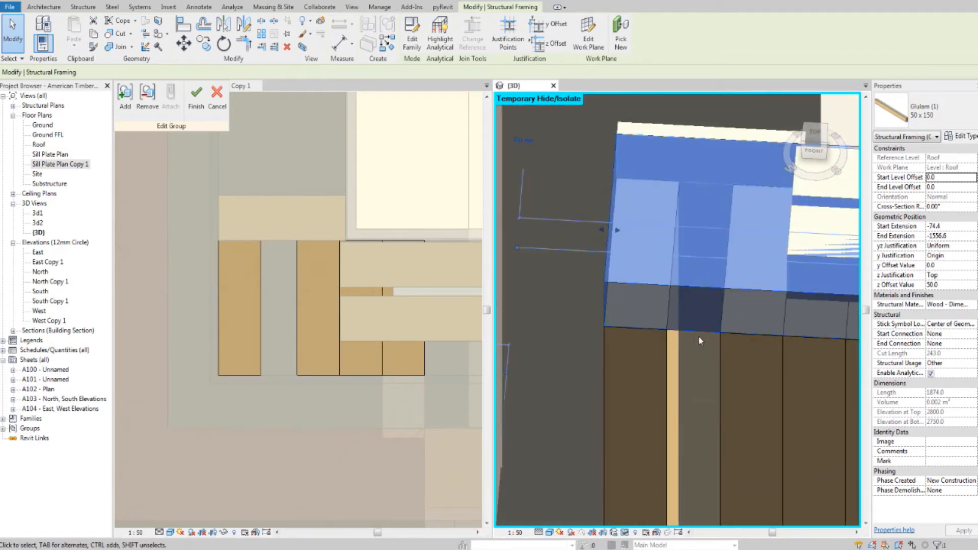
{"action": "scroll", "coordinate": [699, 341], "scroll_direction": "down", "scroll_amount": 2}
{"action": "middle_click_drag", "start_coordinate": [700, 340], "coordinate": [664, 289]}
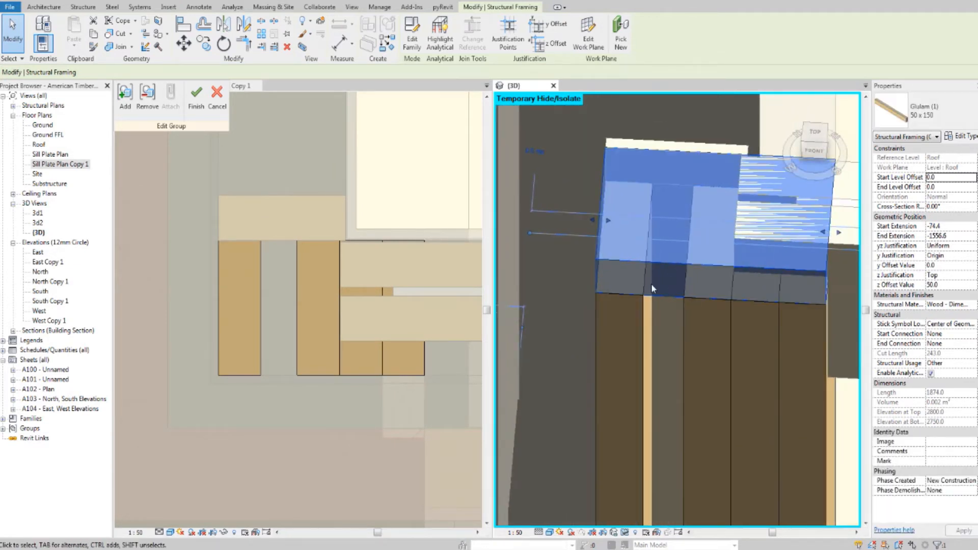
{"action": "scroll", "coordinate": [661, 257], "scroll_direction": "down", "scroll_amount": 4}
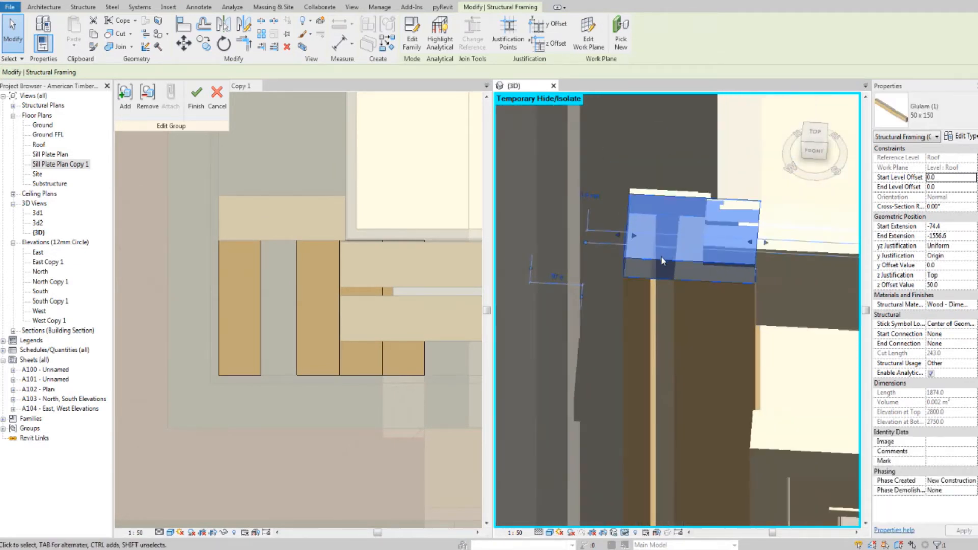
{"action": "middle_click_drag", "start_coordinate": [651, 286], "coordinate": [670, 292], "text": "shift"}
{"action": "scroll", "coordinate": [668, 291], "scroll_direction": "up", "scroll_amount": 2}
{"action": "scroll", "coordinate": [668, 291], "scroll_direction": "up", "scroll_amount": 5}
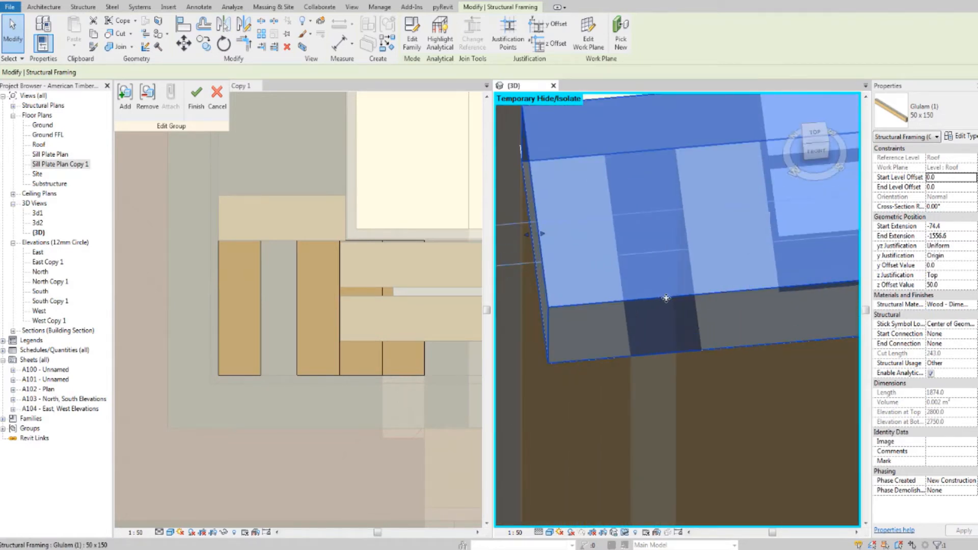
{"action": "scroll", "coordinate": [678, 360], "scroll_direction": "down", "scroll_amount": 4}
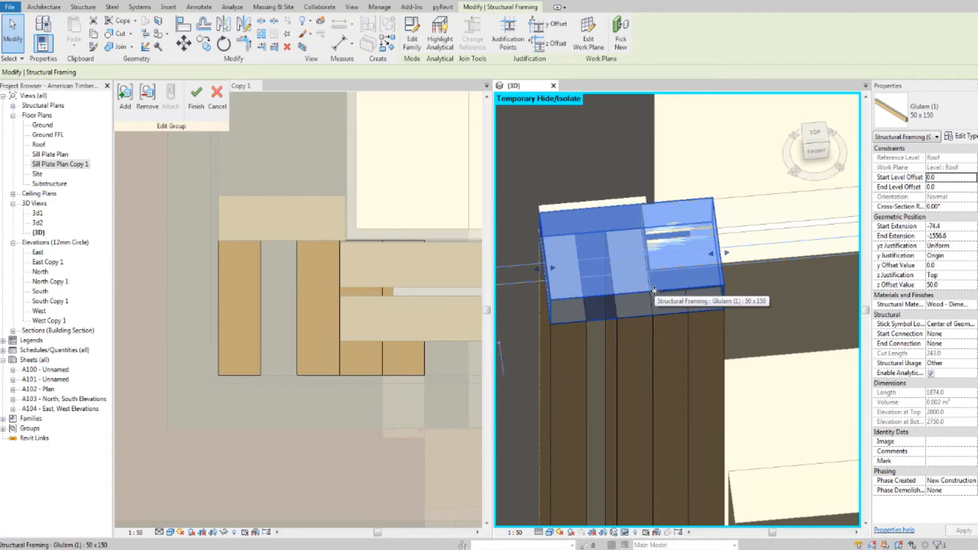
{"action": "scroll", "coordinate": [637, 285], "scroll_direction": "up", "scroll_amount": 3}
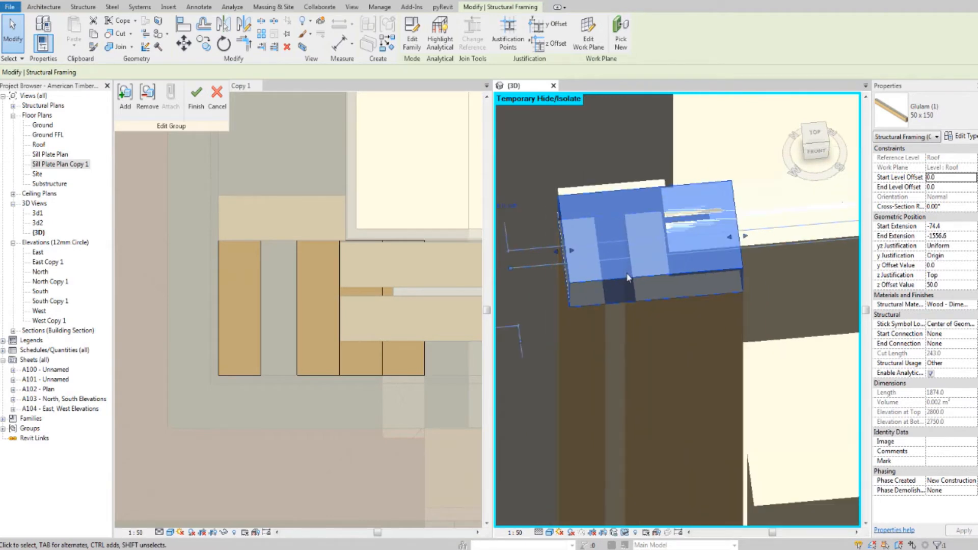
{"action": "scroll", "coordinate": [631, 276], "scroll_direction": "down", "scroll_amount": 2}
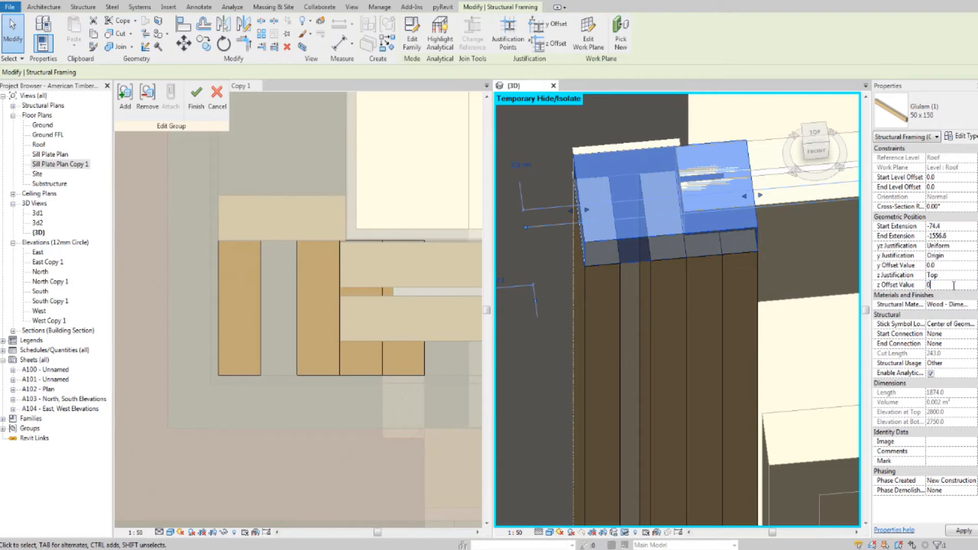
{"action": "key", "text": "Return"}
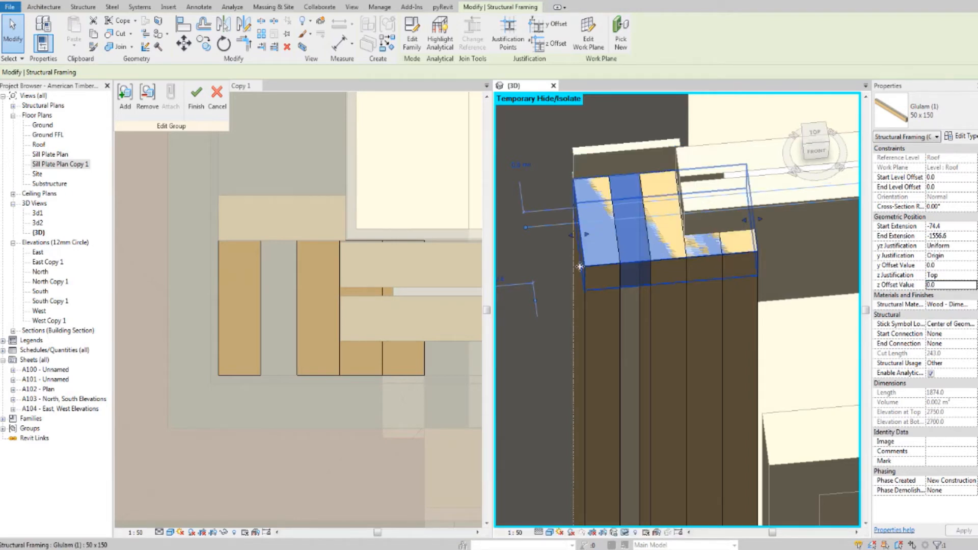
Shorten the 50 x 150 glulam from both ends so it only fills the gap between the corner posts
{"action": "scroll", "coordinate": [657, 241], "scroll_direction": "up", "scroll_amount": 3}
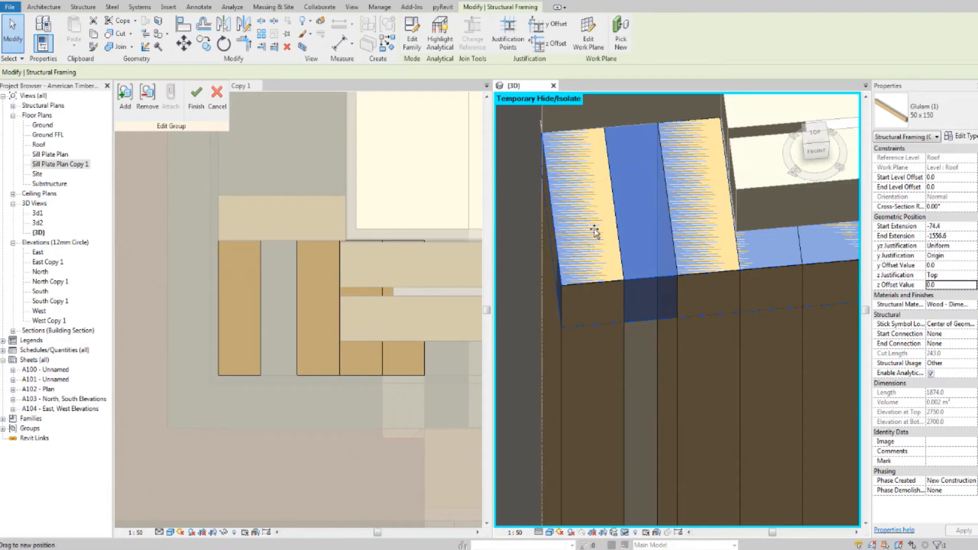
{"action": "left_click_drag", "start_coordinate": [607, 232], "coordinate": [615, 230]}
{"action": "scroll", "coordinate": [617, 227], "scroll_direction": "down", "scroll_amount": 2}
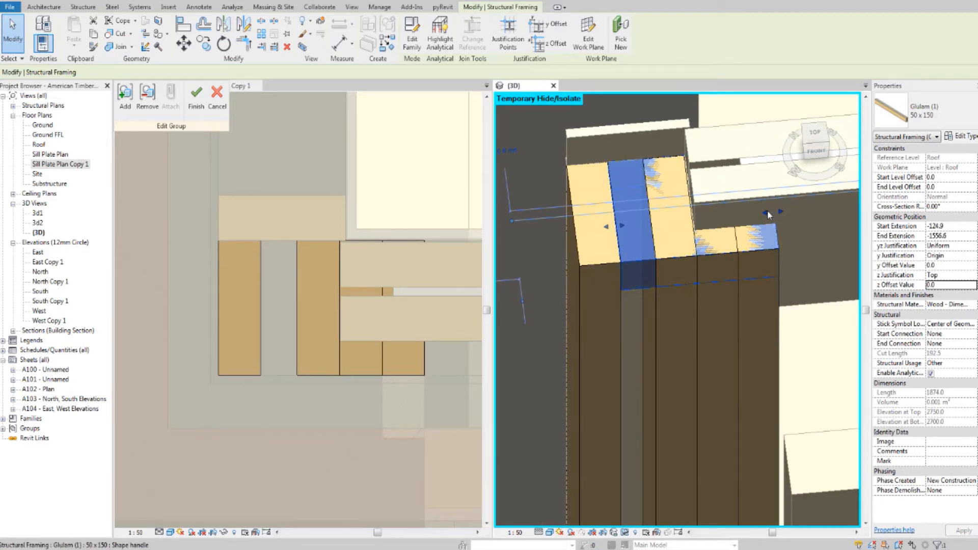
{"action": "left_click_drag", "start_coordinate": [767, 210], "coordinate": [647, 221]}
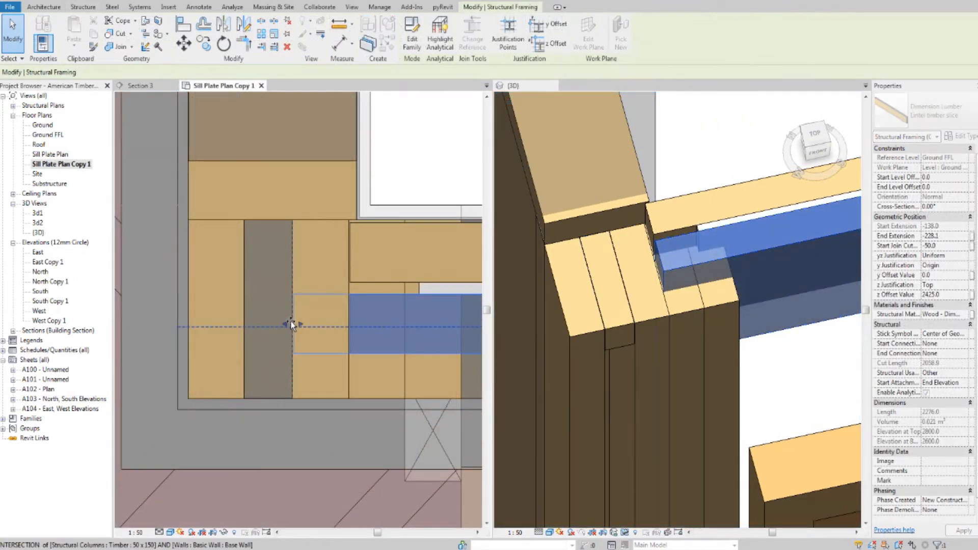
Extend the front lintel timber over the posts and align its end with the near edge of the post gap
{"action": "left_click_drag", "start_coordinate": [290, 325], "coordinate": [298, 326]}
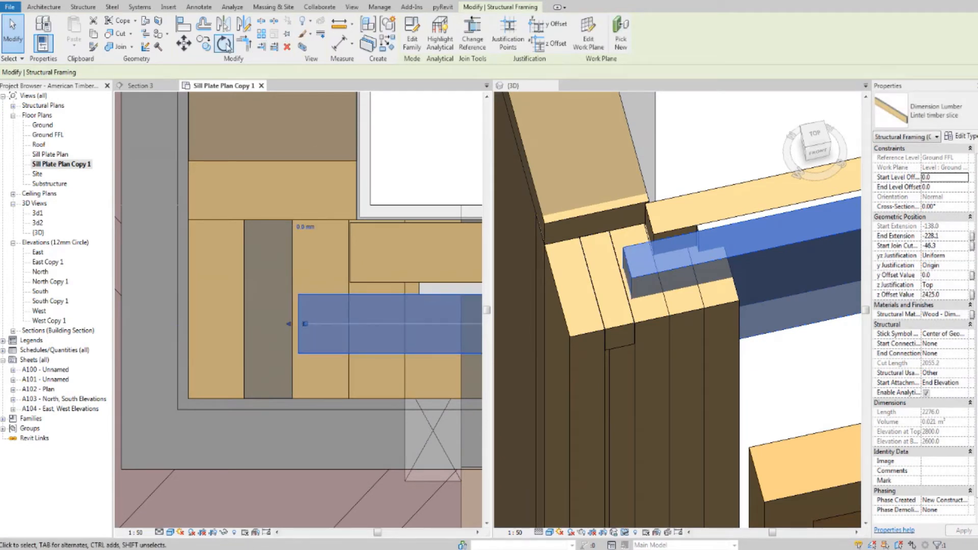
{"action": "left_click", "coordinate": [176, 28]}
{"action": "scroll", "coordinate": [292, 319], "scroll_direction": "up", "scroll_amount": 2}
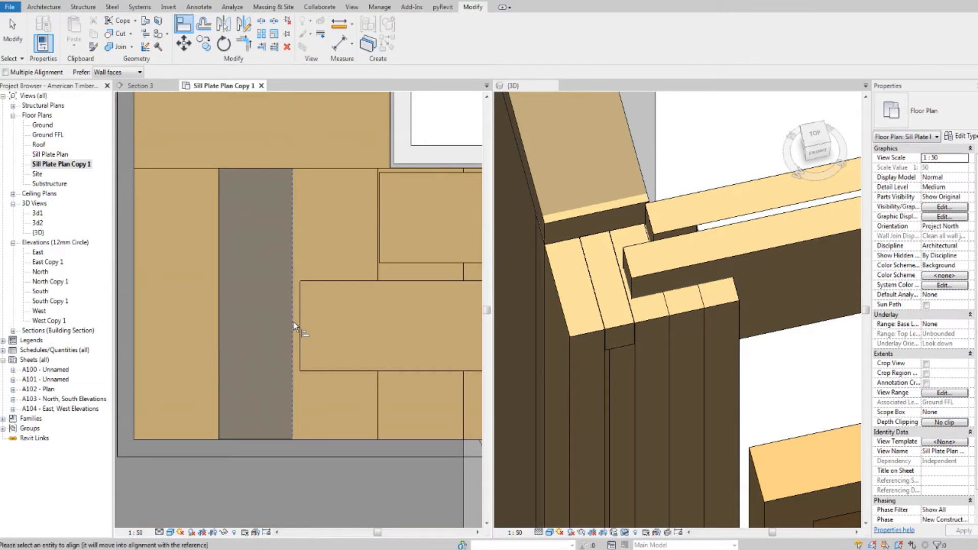
{"action": "middle_click_drag", "start_coordinate": [333, 277], "coordinate": [337, 298]}
{"action": "scroll", "coordinate": [340, 298], "scroll_direction": "up", "scroll_amount": 1}
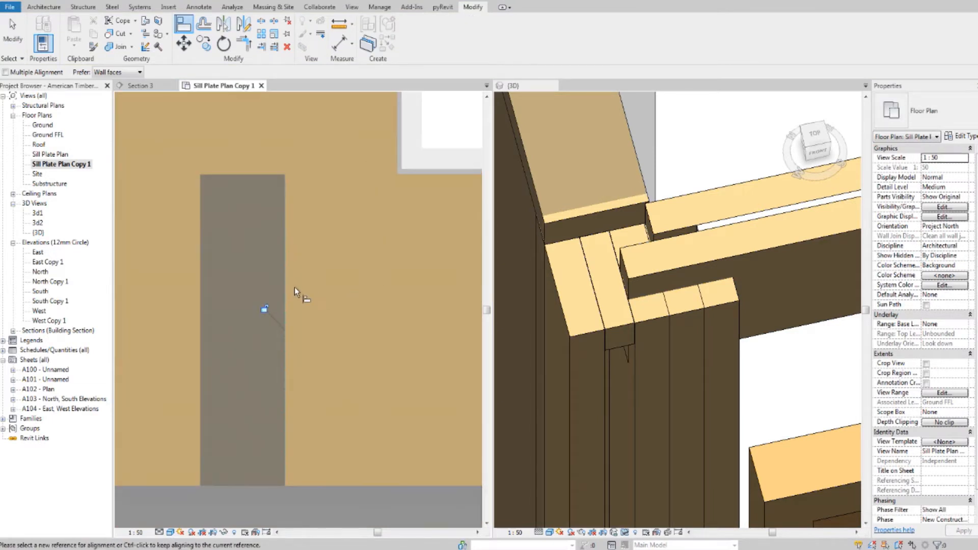
Align the ends of the rear lintel timber and the steel plate with the same post-gap edge as the front timber
{"action": "left_click", "coordinate": [286, 276]}
{"action": "scroll", "coordinate": [286, 276], "scroll_direction": "down", "scroll_amount": 3}
{"action": "scroll", "coordinate": [345, 259], "scroll_direction": "up", "scroll_amount": 4}
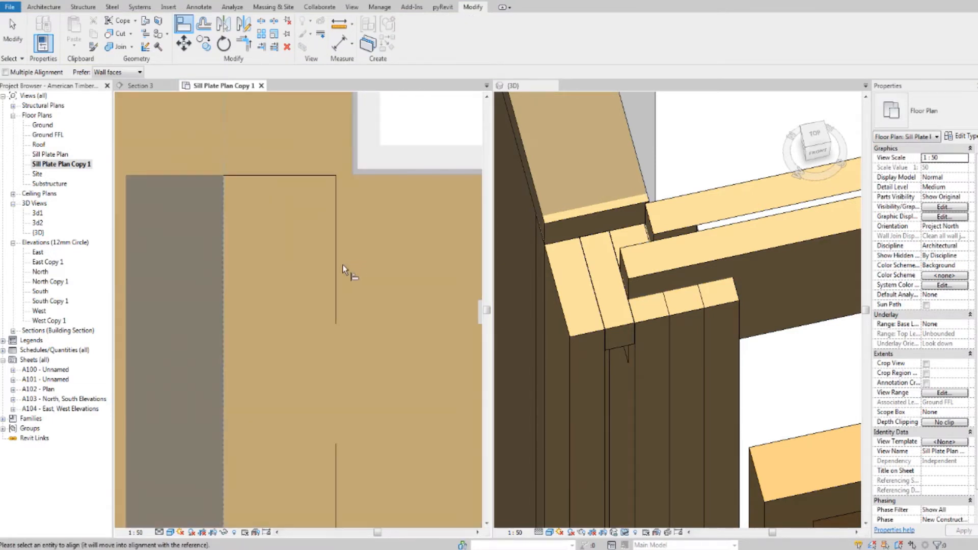
{"action": "left_click", "coordinate": [341, 265]}
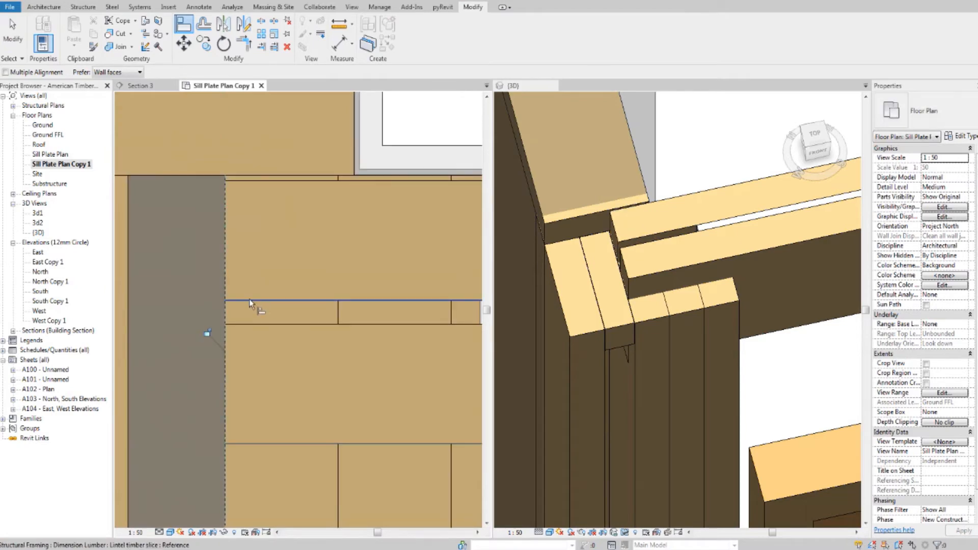
{"action": "scroll", "coordinate": [252, 319], "scroll_direction": "up", "scroll_amount": 2}
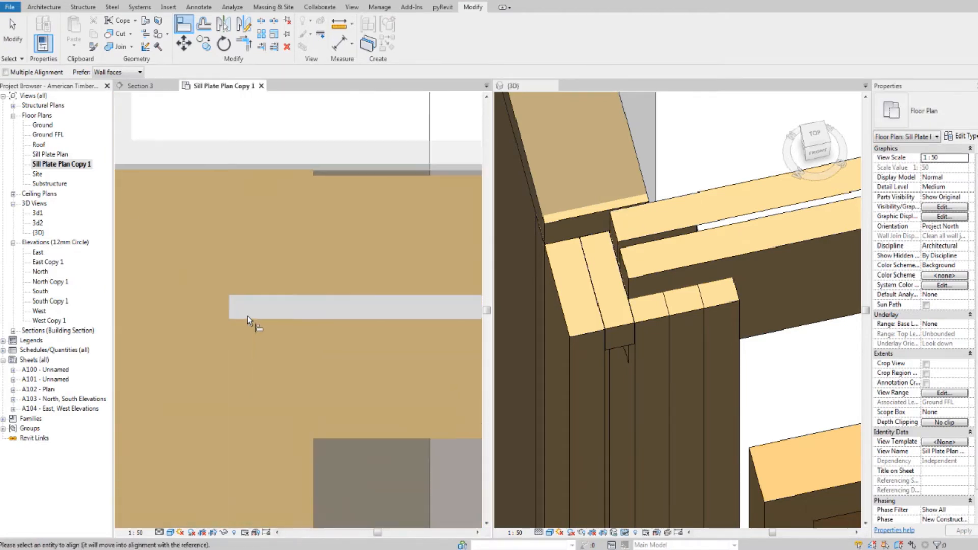
{"action": "left_click", "coordinate": [230, 310]}
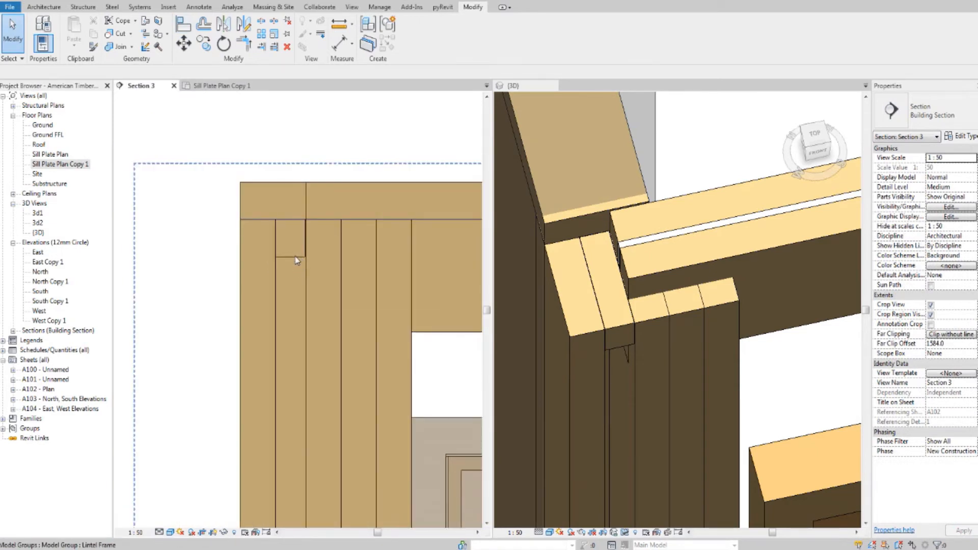
Copy the short glulam block sideways beyond the outer post in Section 3 and set the copy's z Offset Value to 50
{"action": "left_click", "coordinate": [291, 255]}
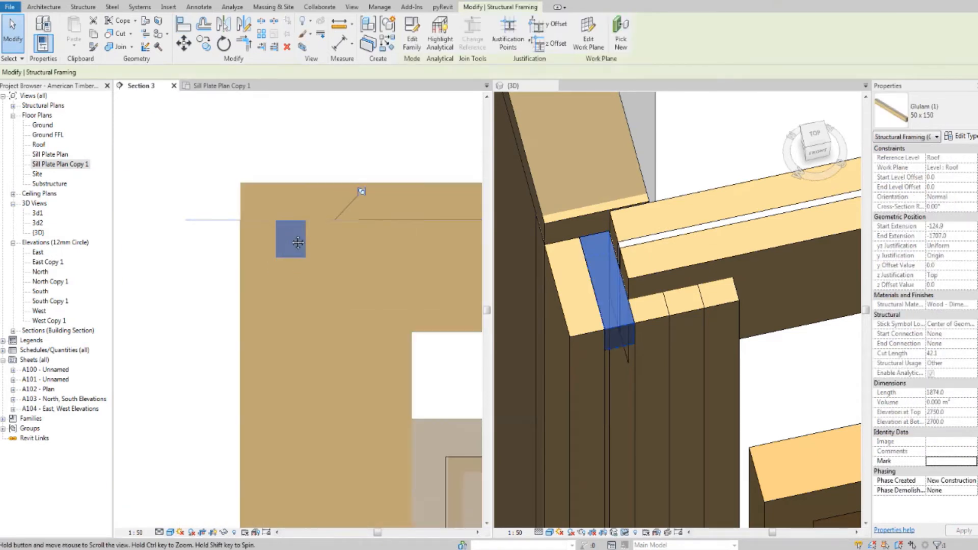
{"action": "left_click", "coordinate": [204, 45]}
{"action": "left_click", "coordinate": [306, 258]}
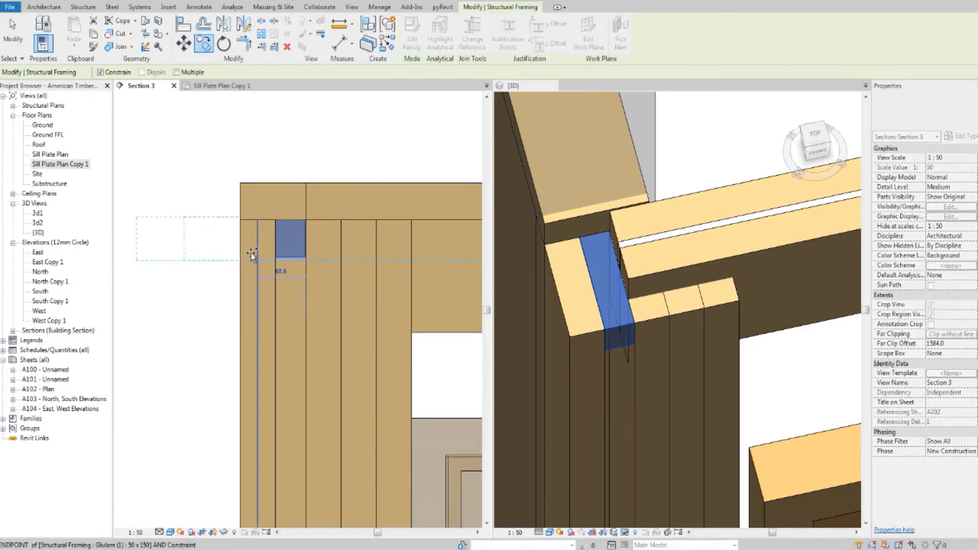
{"action": "left_click", "coordinate": [218, 258]}
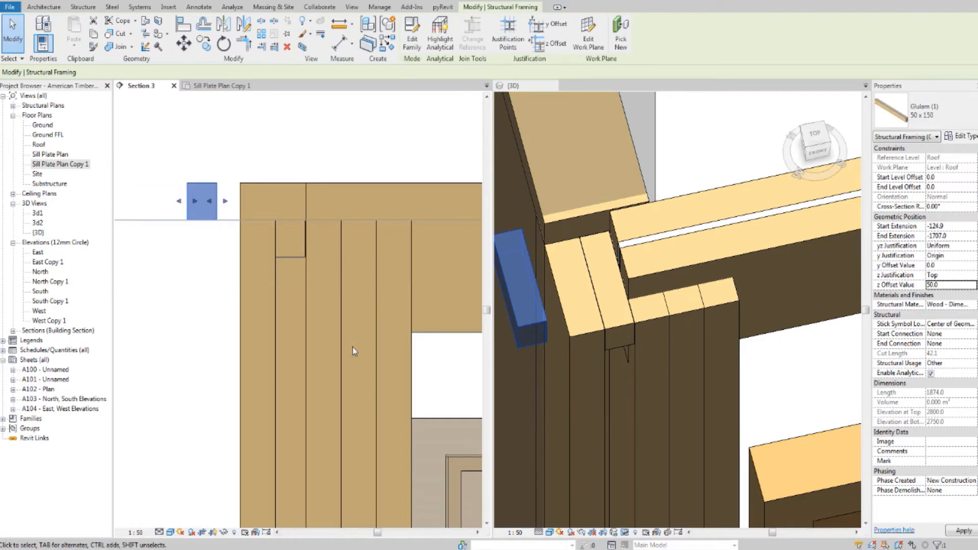
{"action": "scroll", "coordinate": [261, 282], "scroll_direction": "up", "scroll_amount": 3}
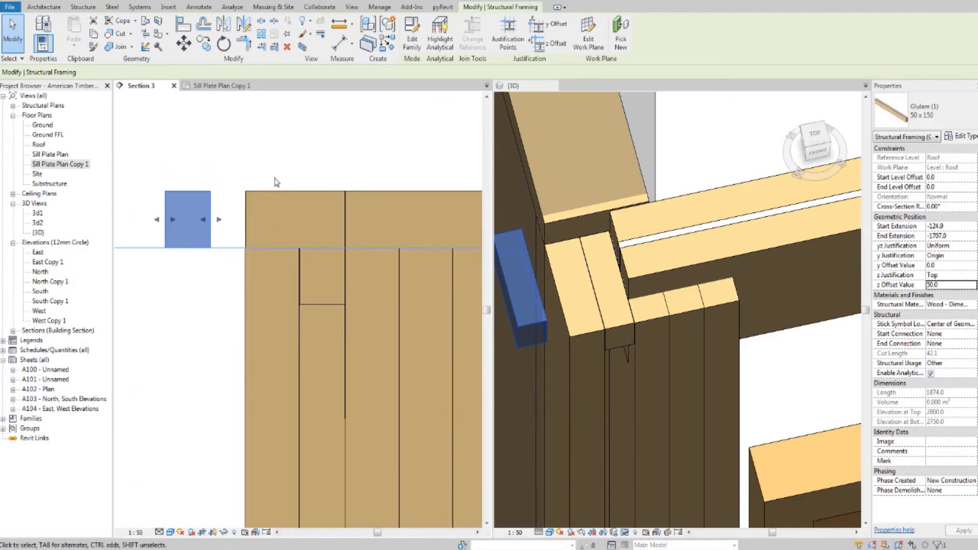
Align the inner end of the copied glulam block with the end of the steel plate in Section 3
{"action": "left_click", "coordinate": [190, 26]}
{"action": "scroll", "coordinate": [342, 208], "scroll_direction": "up", "scroll_amount": 5}
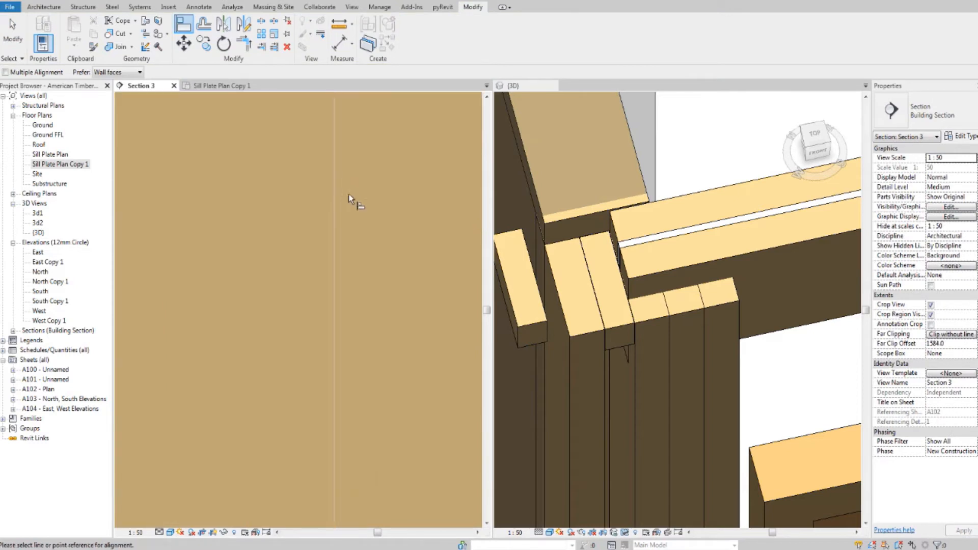
{"action": "left_click", "coordinate": [335, 207]}
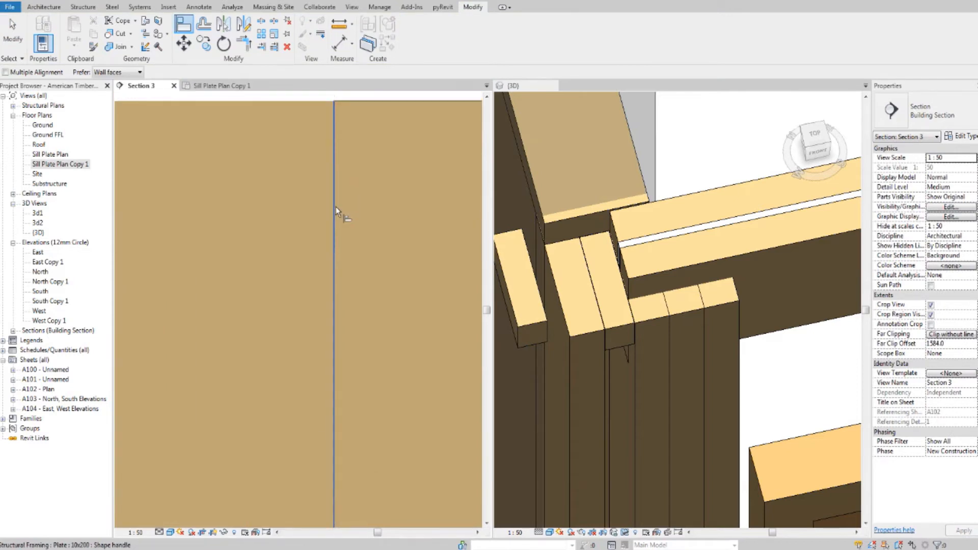
{"action": "scroll", "coordinate": [336, 207], "scroll_direction": "down", "scroll_amount": 5}
{"action": "left_click", "coordinate": [180, 199]}
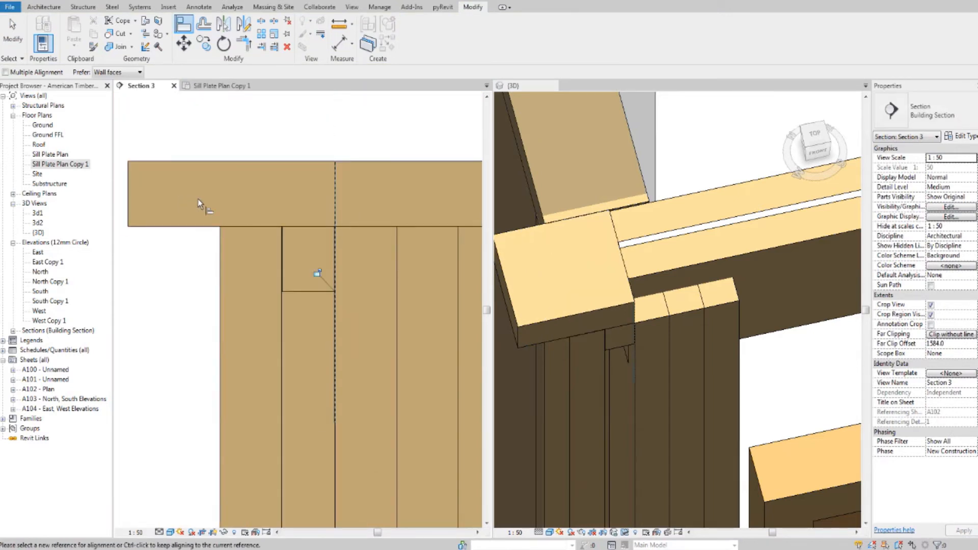
{"action": "key", "text": "Escape"}
Shorten the copied glulam block from its outer end and align that end with the outer face of the corner post
{"action": "left_click", "coordinate": [129, 199]}
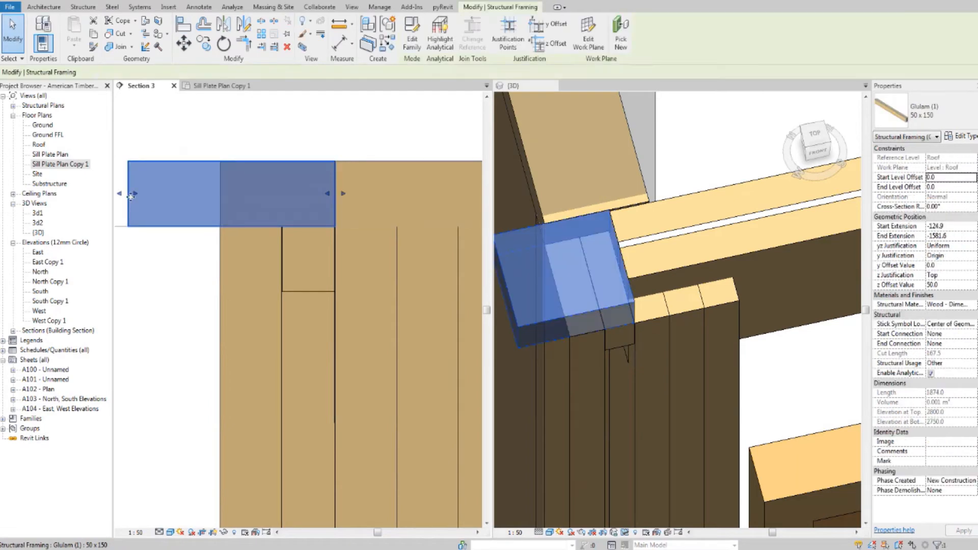
{"action": "left_click_drag", "start_coordinate": [211, 194], "coordinate": [234, 193]}
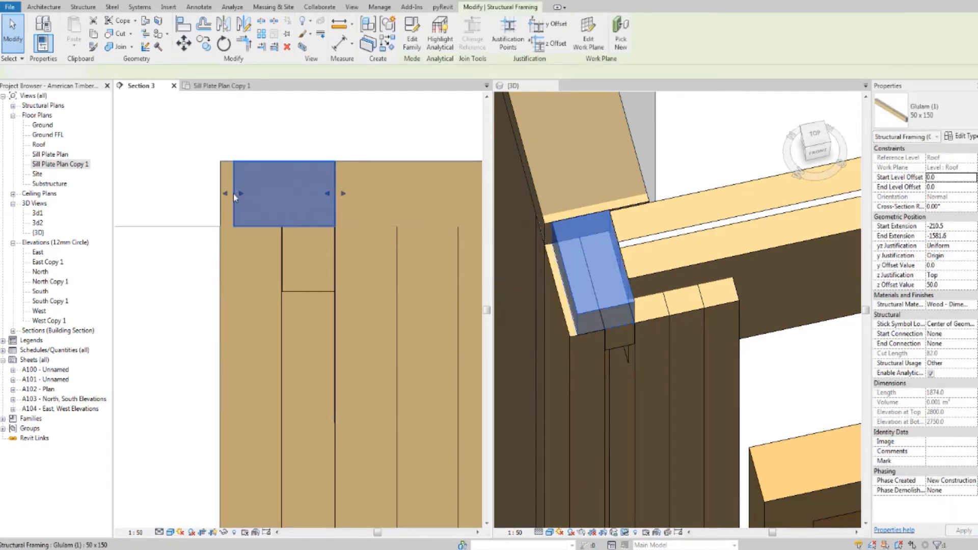
{"action": "left_click", "coordinate": [182, 153]}
{"action": "left_click", "coordinate": [184, 24]}
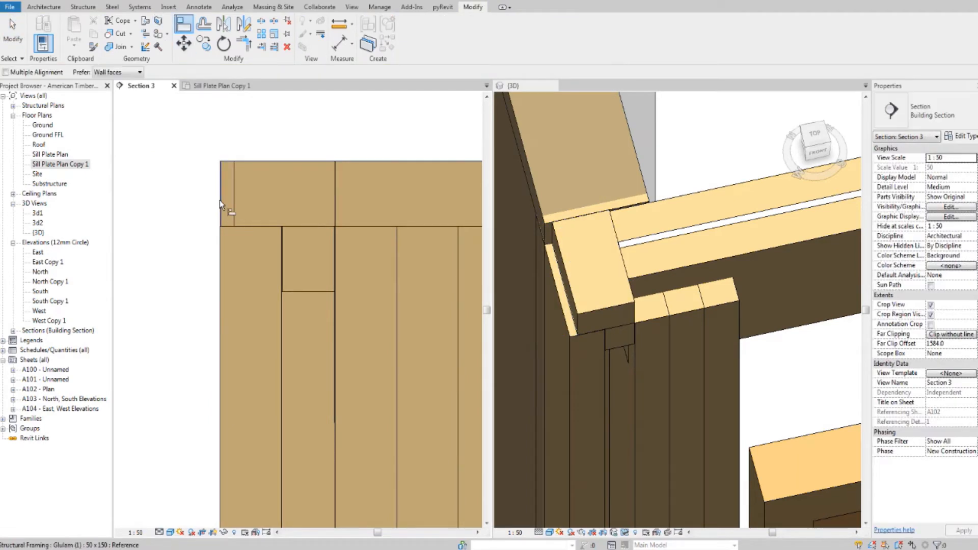
{"action": "left_click", "coordinate": [219, 200]}
{"action": "left_click", "coordinate": [234, 206]}
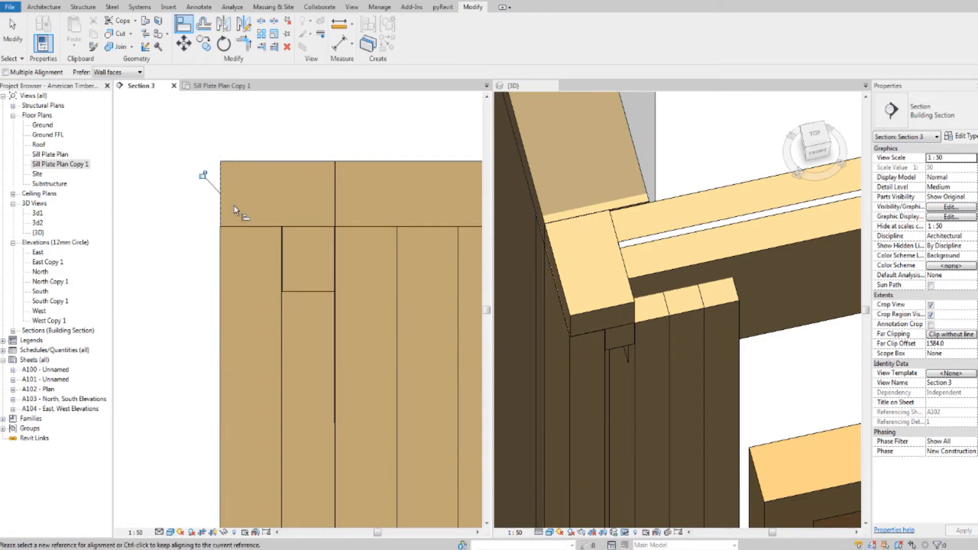
{"action": "key", "text": "Escape"}
{"action": "key", "text": "Escape"}
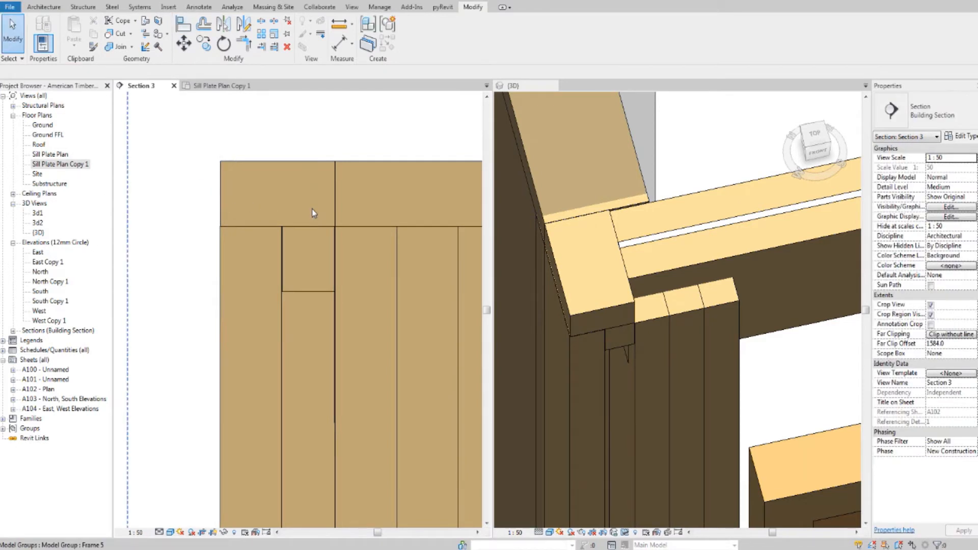
Examine how the Lintel Frame group's posts meet the lintel timbers at the corner, in Section 3 and in 3D
{"action": "scroll", "coordinate": [252, 208], "scroll_direction": "down", "scroll_amount": 3}
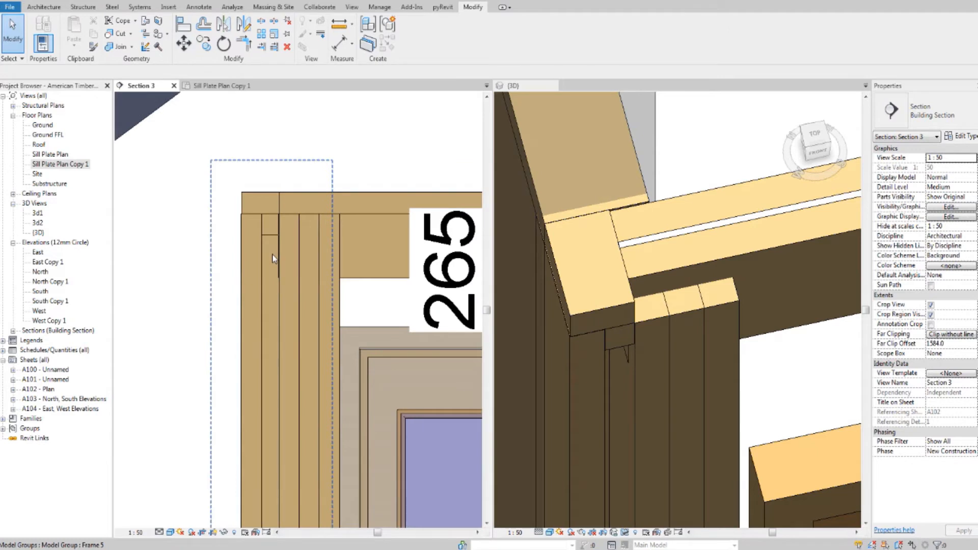
{"action": "scroll", "coordinate": [274, 258], "scroll_direction": "up", "scroll_amount": 4}
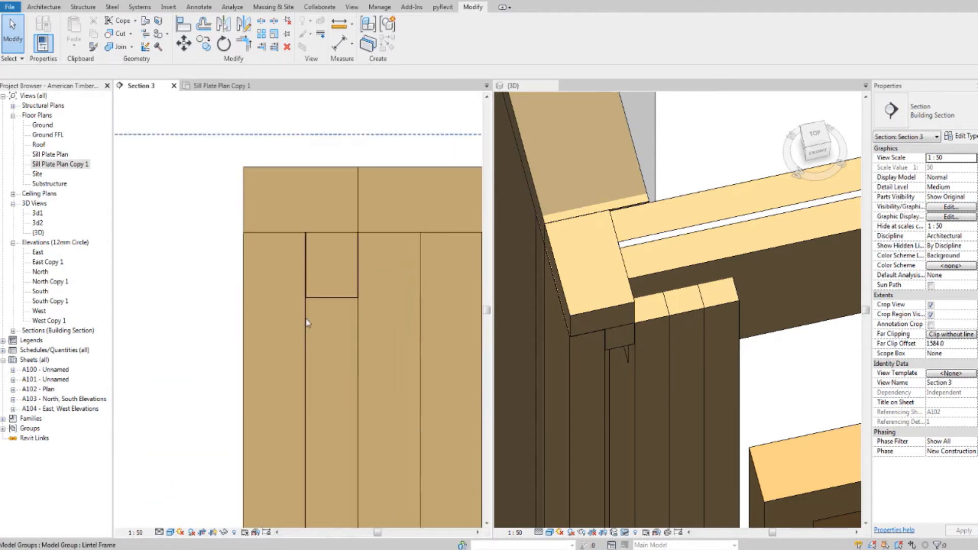
{"action": "left_click", "coordinate": [304, 327]}
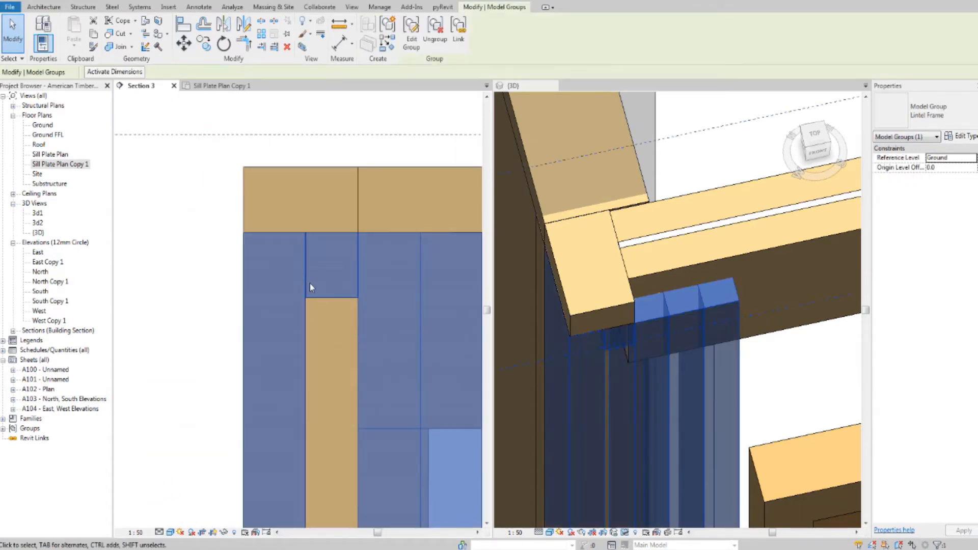
{"action": "middle_click_drag", "start_coordinate": [631, 305], "coordinate": [617, 315], "text": "shift"}
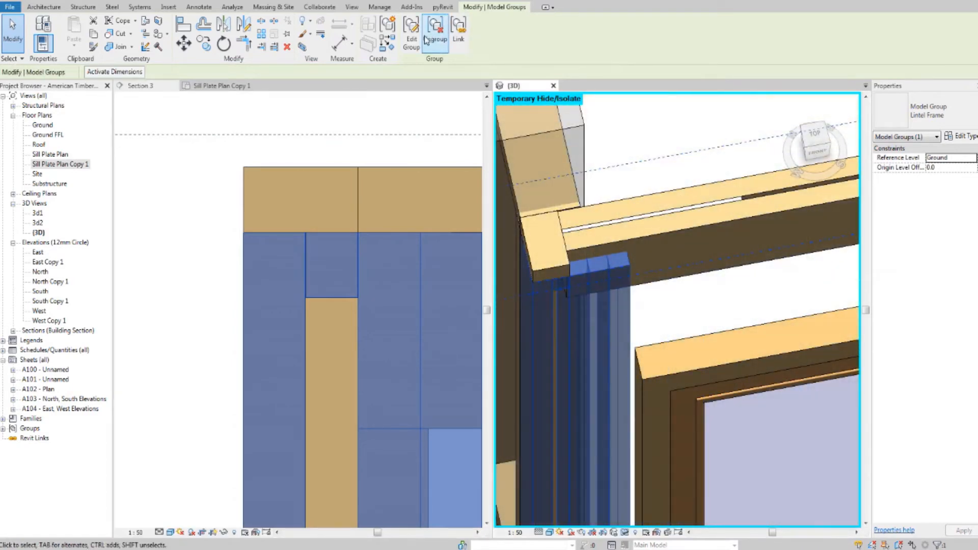
{"action": "middle_click_drag", "start_coordinate": [617, 315], "coordinate": [764, 306], "text": "shift"}
{"action": "scroll", "coordinate": [331, 298], "scroll_direction": "down", "scroll_amount": 4}
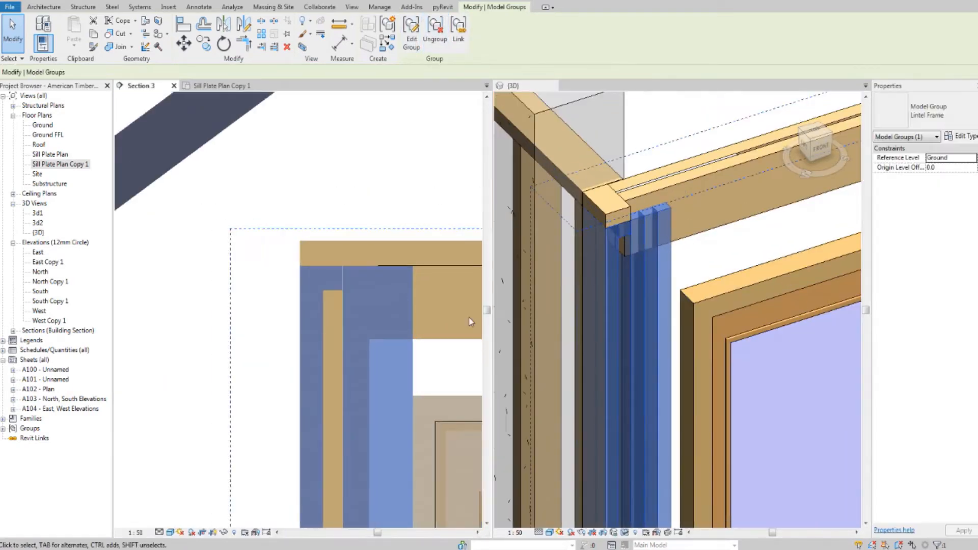
{"action": "left_click", "coordinate": [365, 332]}
{"action": "middle_click_drag", "start_coordinate": [469, 321], "coordinate": [372, 321]}
{"action": "scroll", "coordinate": [330, 312], "scroll_direction": "up", "scroll_amount": 2}
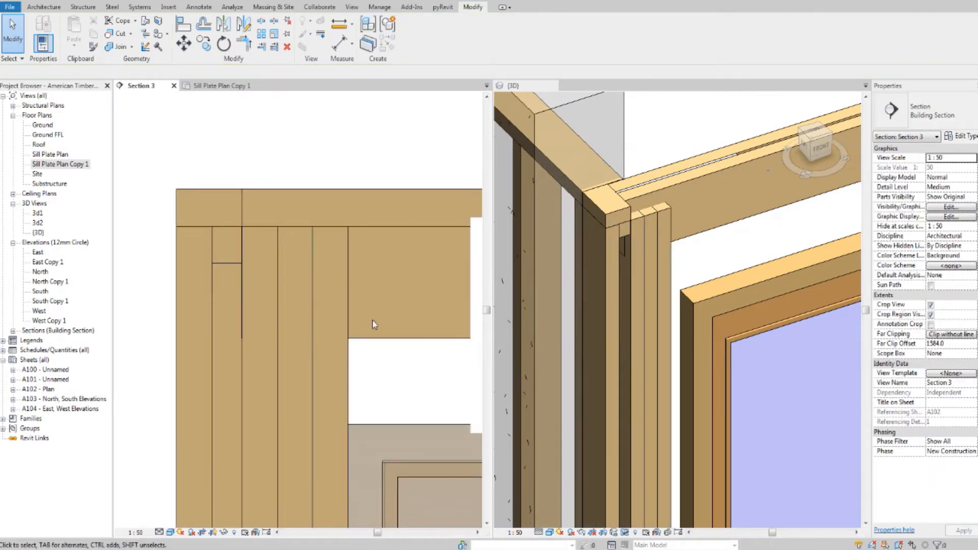
Measure the vertical distance from the lintel's underside to the top of the adjacent 50 x 150 post
{"action": "key", "text": "d"}
{"action": "key", "text": "i"}
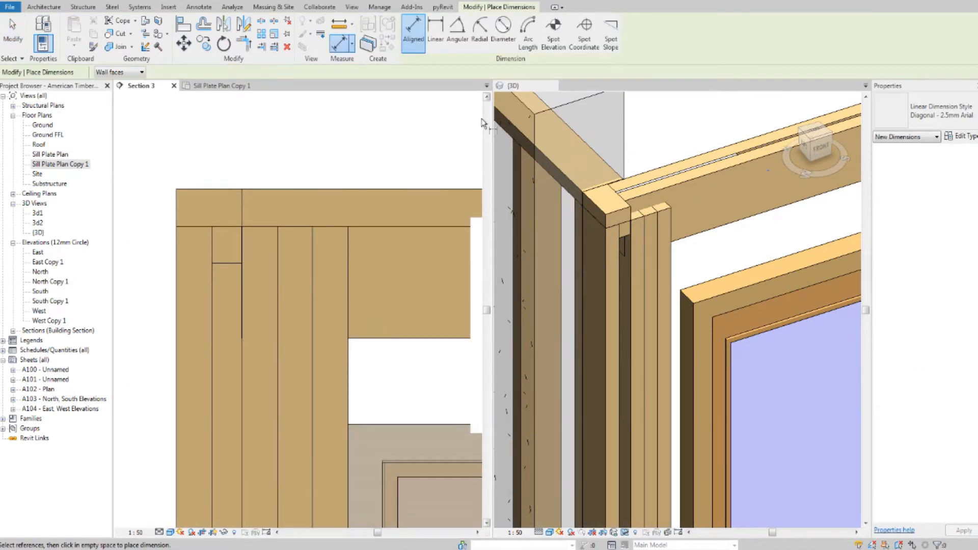
{"action": "left_click", "coordinate": [371, 338]}
{"action": "left_click", "coordinate": [329, 225]}
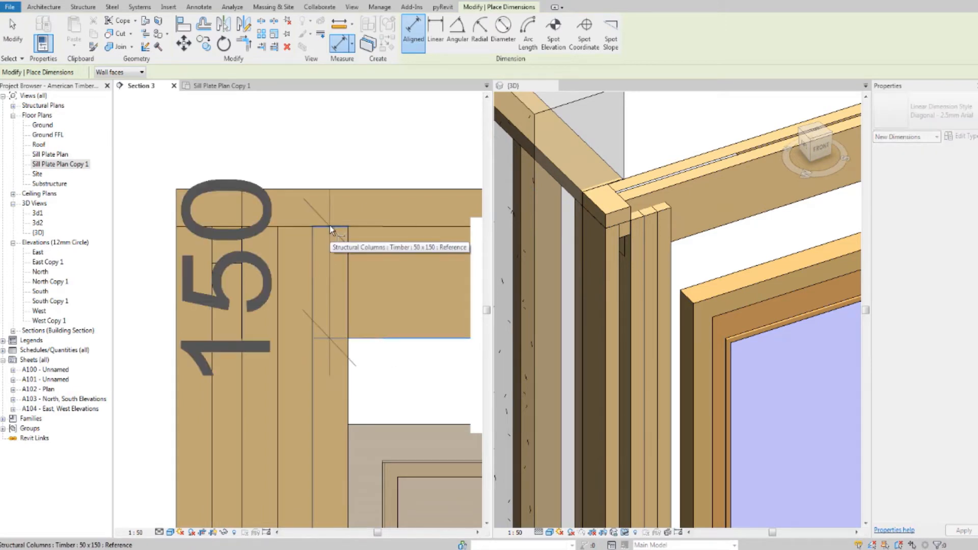
{"action": "key", "text": "Escape"}
{"action": "key", "text": "Escape"}
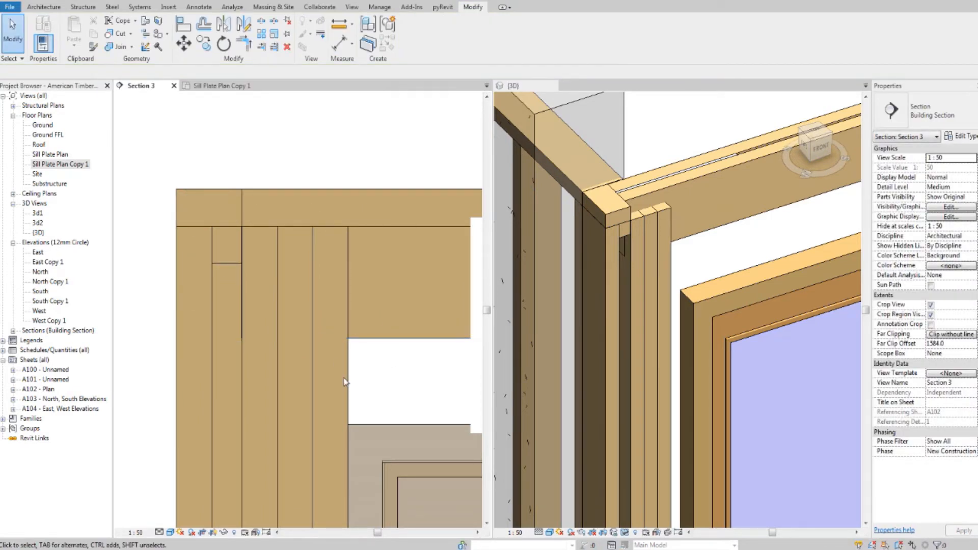
Edit the Lintel Frame group, setting the Top Offset of the three adjacent 50 x 150 posts beneath the lintel to -150, and finish the group
{"action": "left_click", "coordinate": [349, 381]}
{"action": "double_click", "coordinate": [349, 381]}
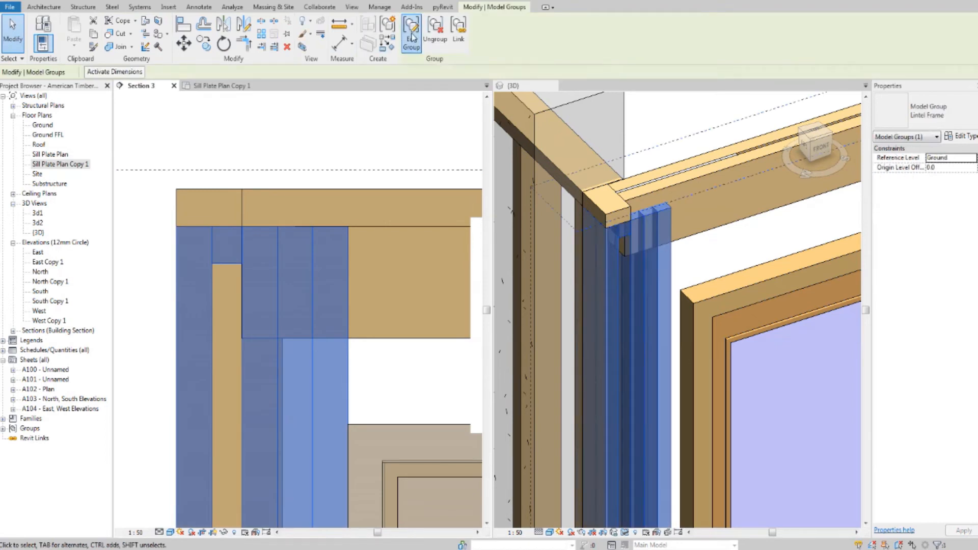
{"action": "left_click", "coordinate": [348, 375]}
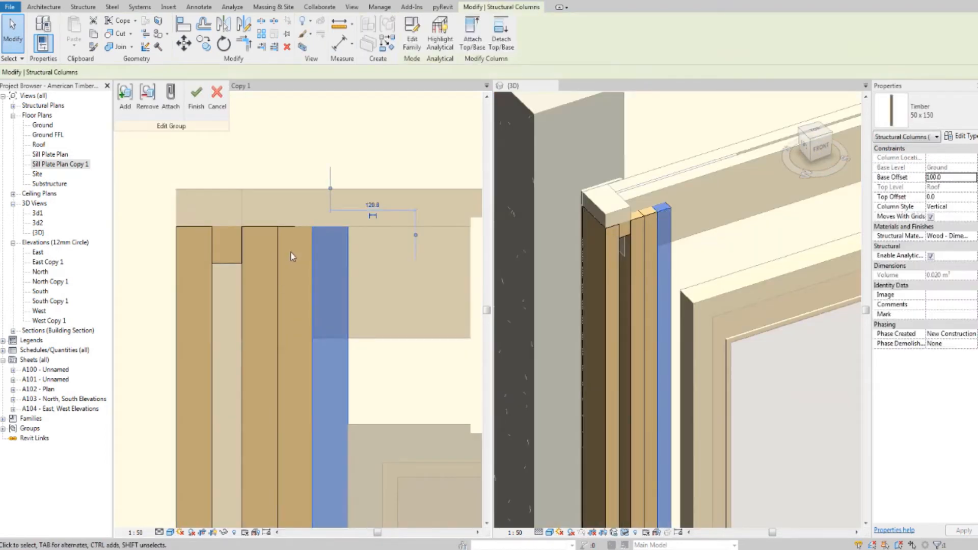
{"action": "left_click", "coordinate": [279, 265], "text": "ctrl"}
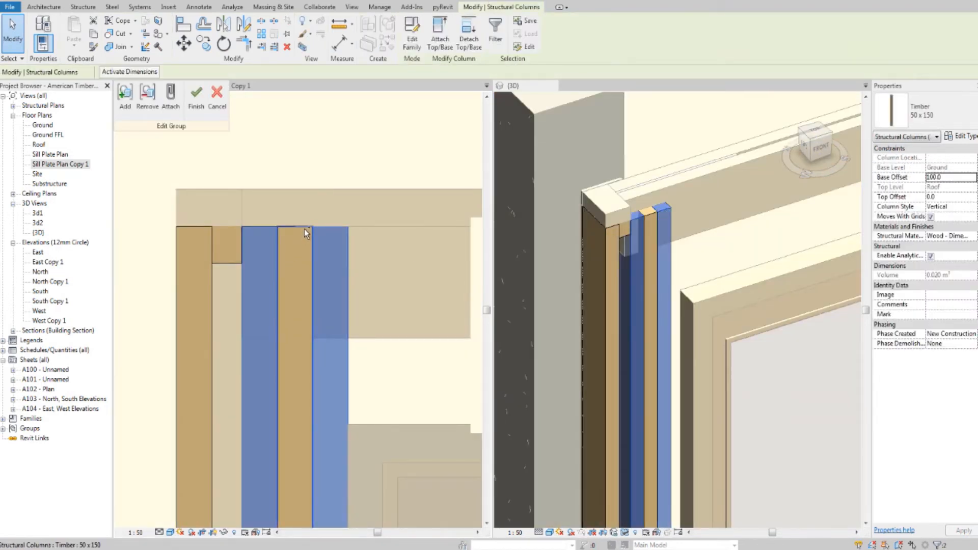
{"action": "left_click", "coordinate": [305, 228], "text": "ctrl"}
{"action": "scroll", "coordinate": [311, 235], "scroll_direction": "down", "scroll_amount": 2}
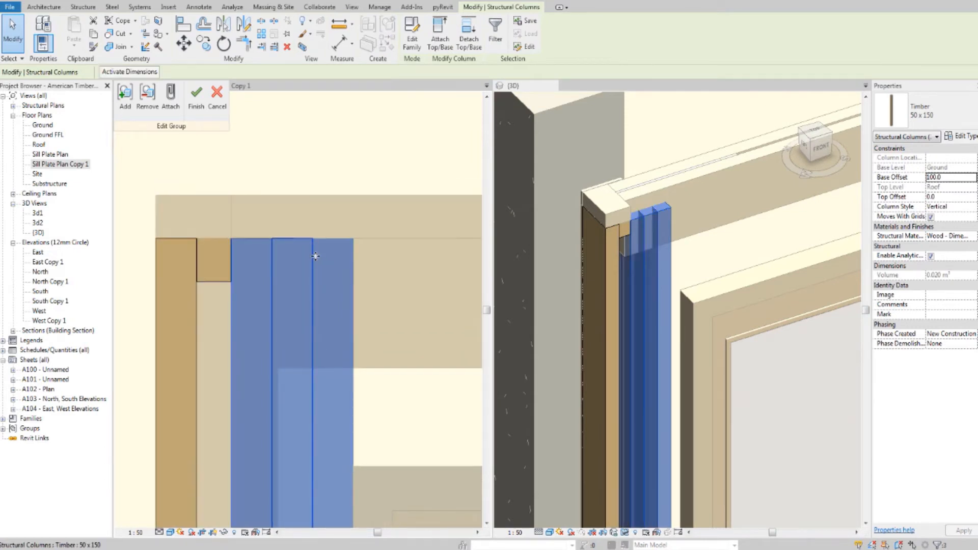
{"action": "scroll", "coordinate": [329, 248], "scroll_direction": "down", "scroll_amount": 2}
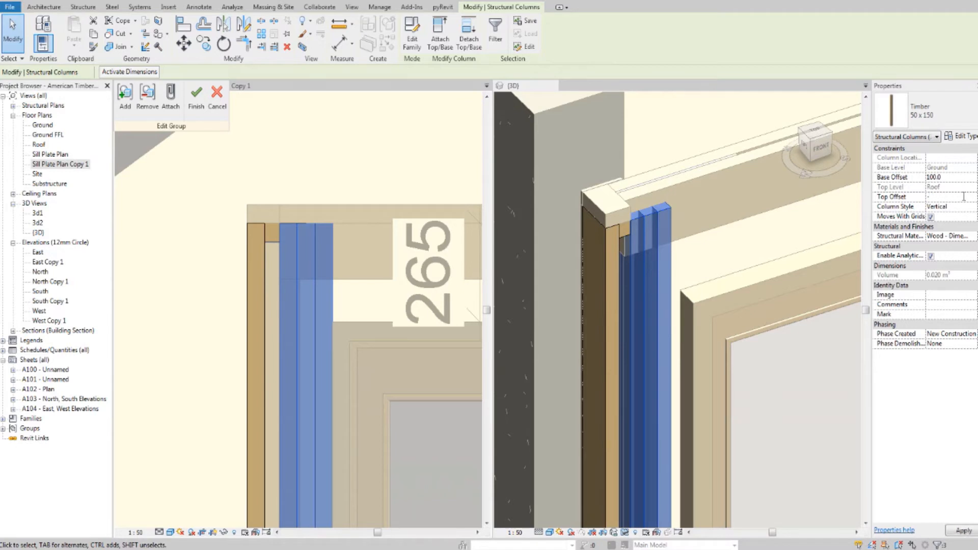
{"action": "key", "text": "Return"}
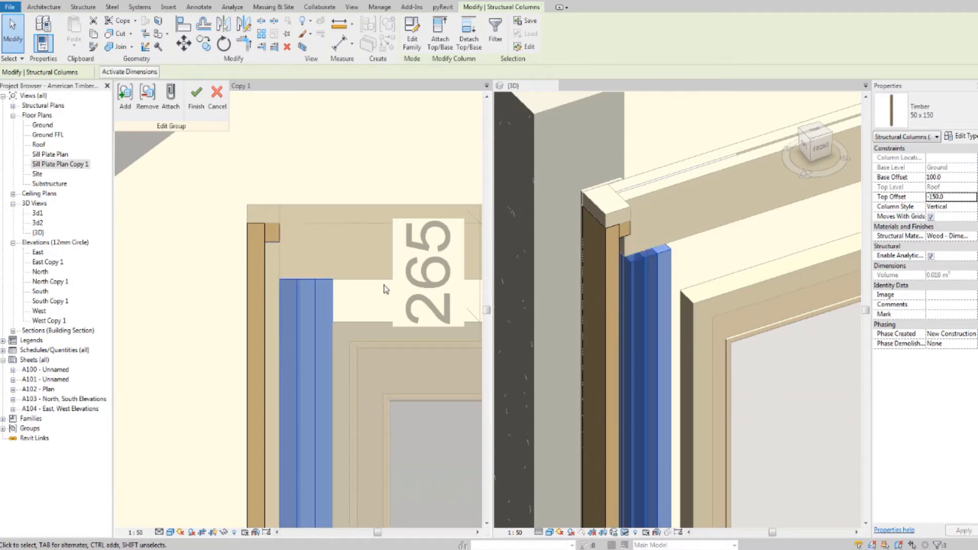
{"action": "left_click", "coordinate": [196, 97]}
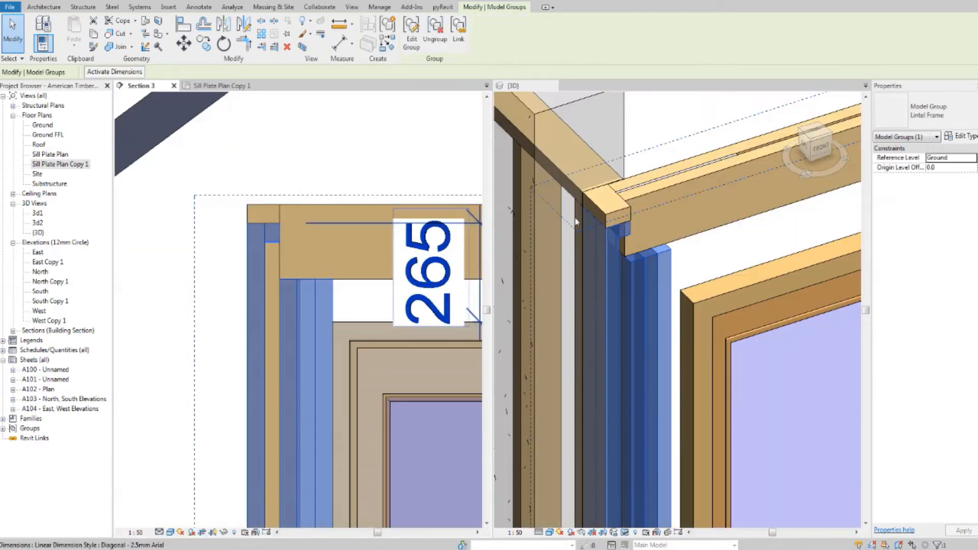
Inspect the 3D corner where the lintel timbers rest on the shortened posts and meet the glulam block
{"action": "scroll", "coordinate": [667, 216], "scroll_direction": "down", "scroll_amount": 2}
{"action": "middle_click", "coordinate": [689, 241]}
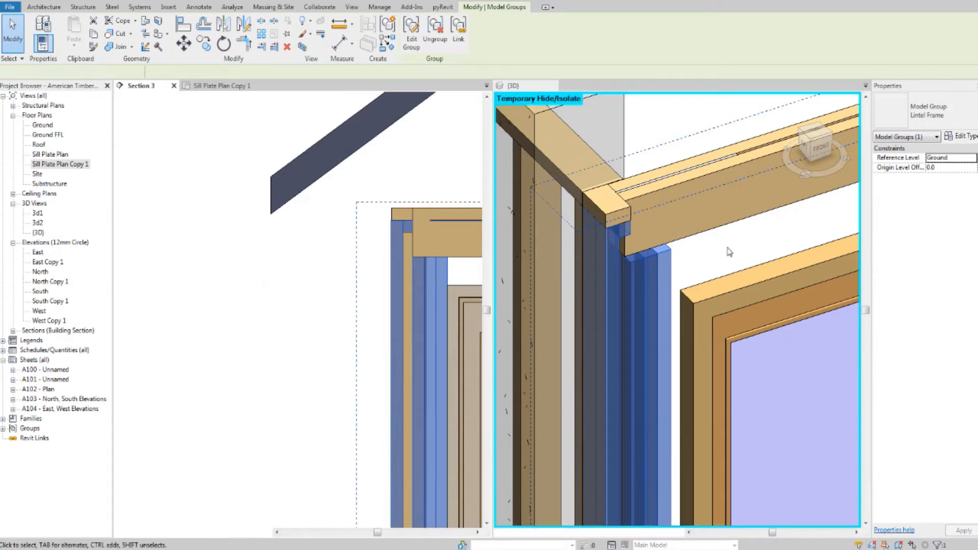
{"action": "scroll", "coordinate": [728, 249], "scroll_direction": "down", "scroll_amount": 2}
{"action": "middle_click_drag", "start_coordinate": [748, 243], "coordinate": [626, 329], "text": "shift"}
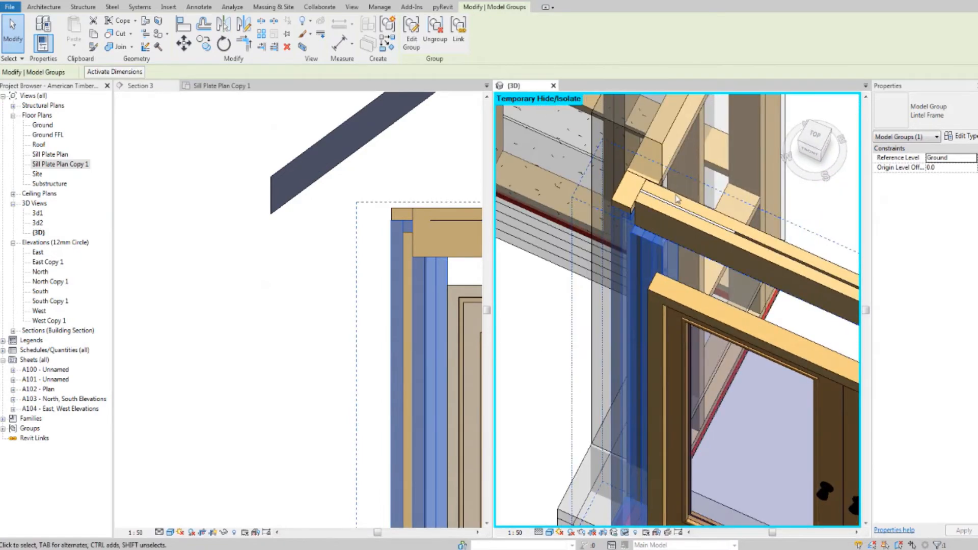
{"action": "scroll", "coordinate": [665, 206], "scroll_direction": "up", "scroll_amount": 3}
{"action": "scroll", "coordinate": [662, 207], "scroll_direction": "up", "scroll_amount": 2}
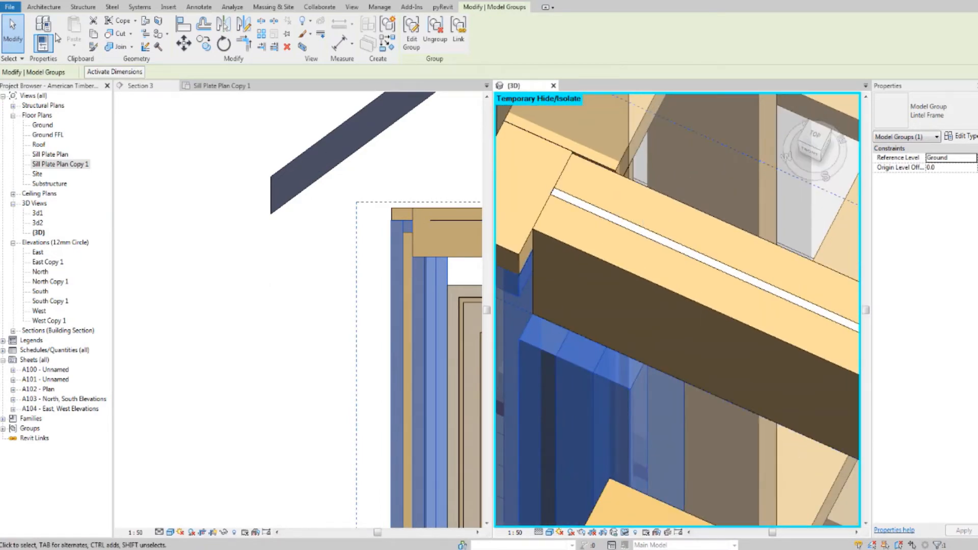
In Sill Plate Plan Copy 1, draw a horizontal thin detail line 75 mm long outward from the glulam block's rear outer corner
{"action": "left_click", "coordinate": [187, 85]}
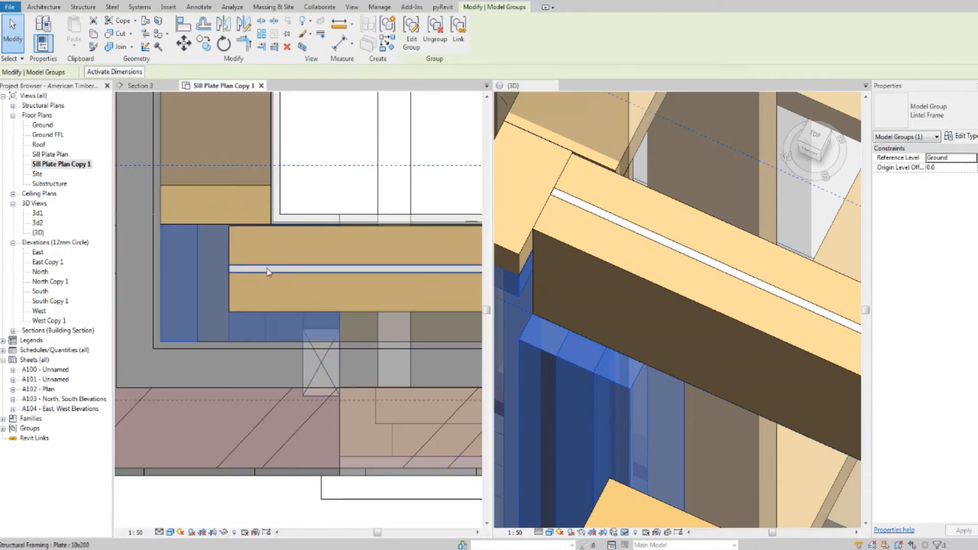
{"action": "scroll", "coordinate": [315, 262], "scroll_direction": "up", "scroll_amount": 2}
{"action": "key", "text": "Escape"}
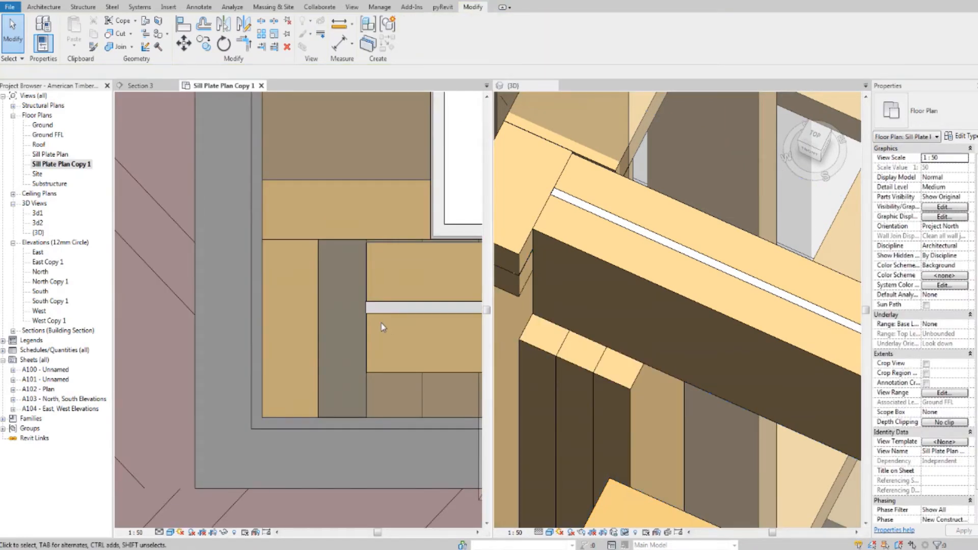
{"action": "key", "text": "d"}
{"action": "key", "text": "l"}
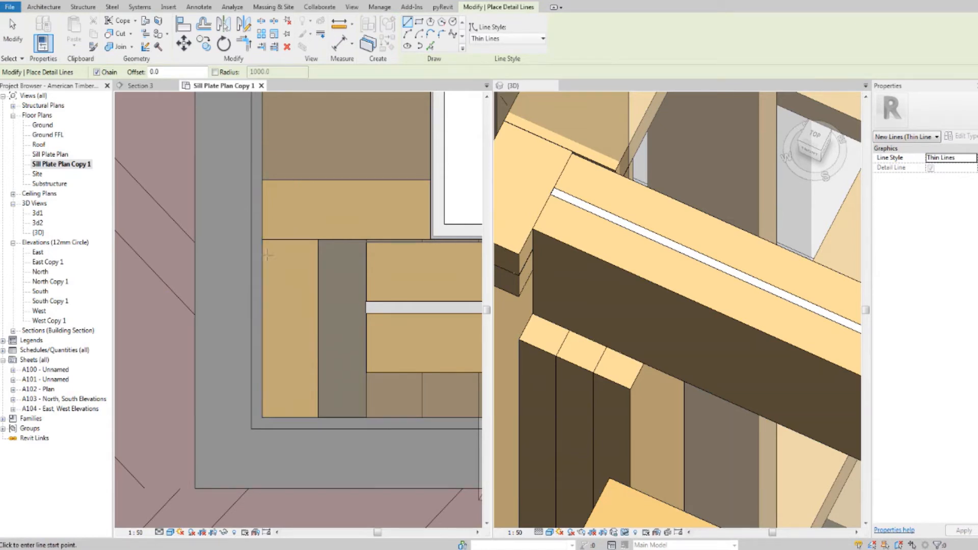
{"action": "left_click", "coordinate": [262, 239]}
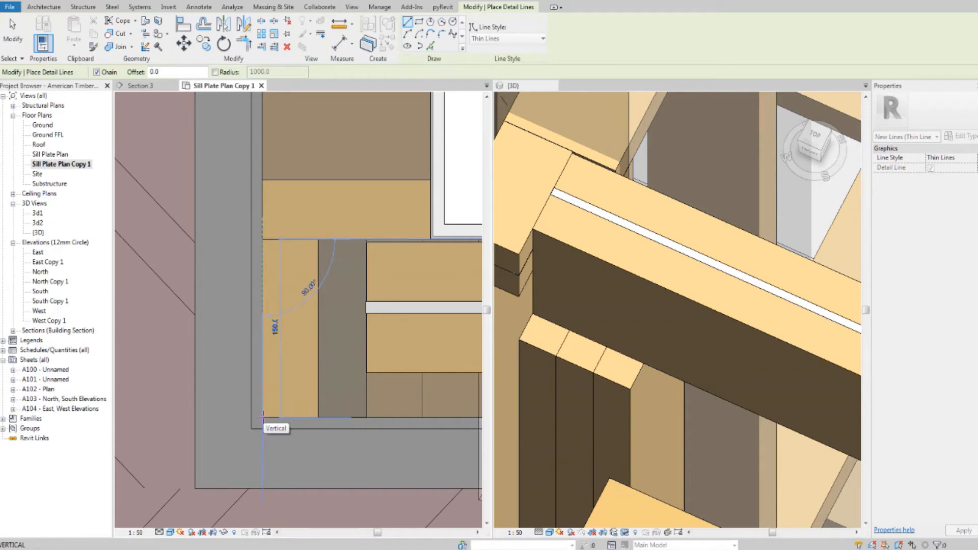
{"action": "key", "text": "Escape"}
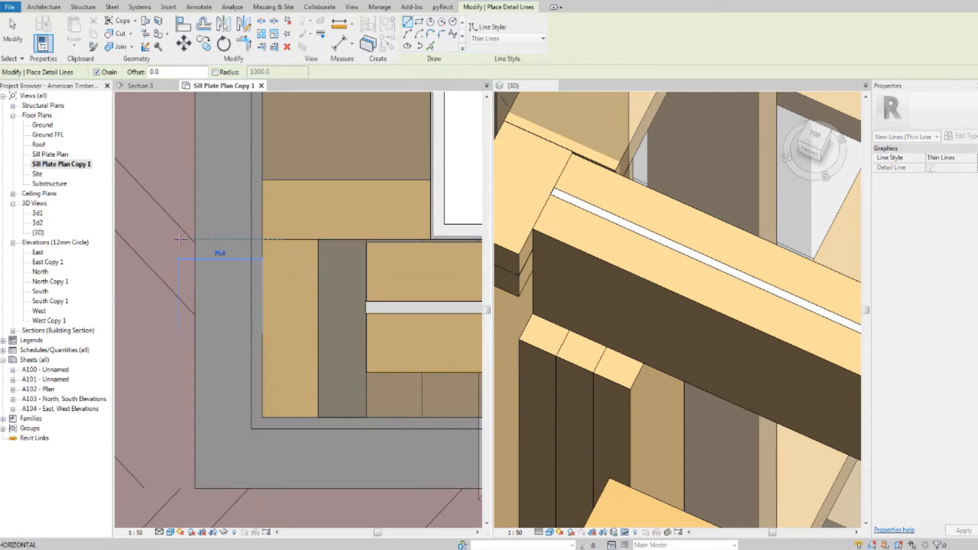
{"action": "key", "text": "Escape"}
Move the thin detail line 79 mm to the glulam block's mid-depth and extend its inner end across into the lintel
{"action": "left_click", "coordinate": [225, 237]}
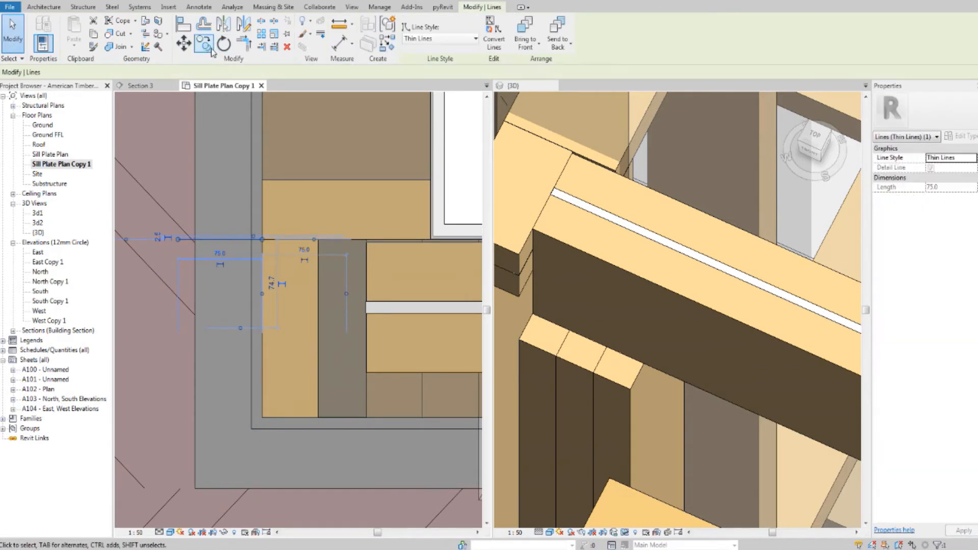
{"action": "left_click", "coordinate": [183, 44]}
{"action": "left_click", "coordinate": [231, 305]}
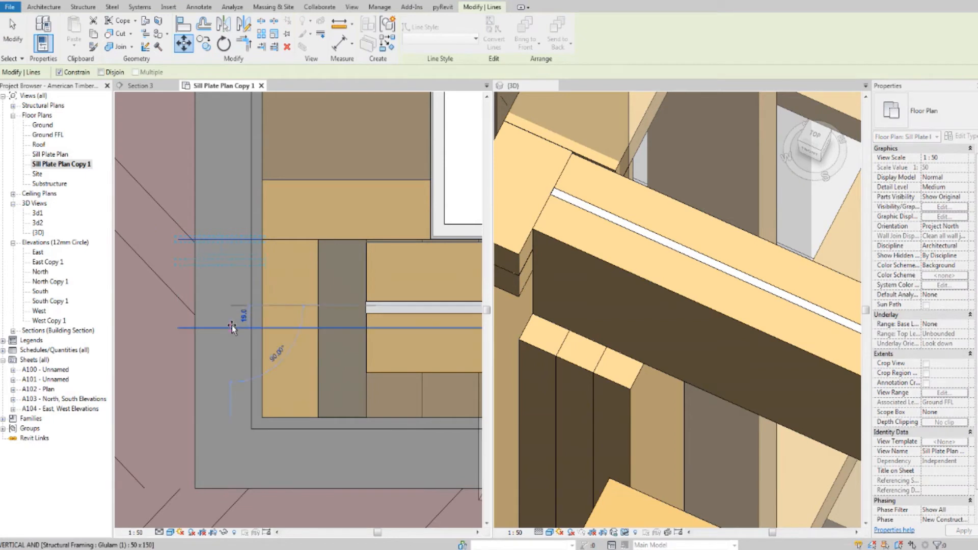
{"action": "type", "text": "15"}
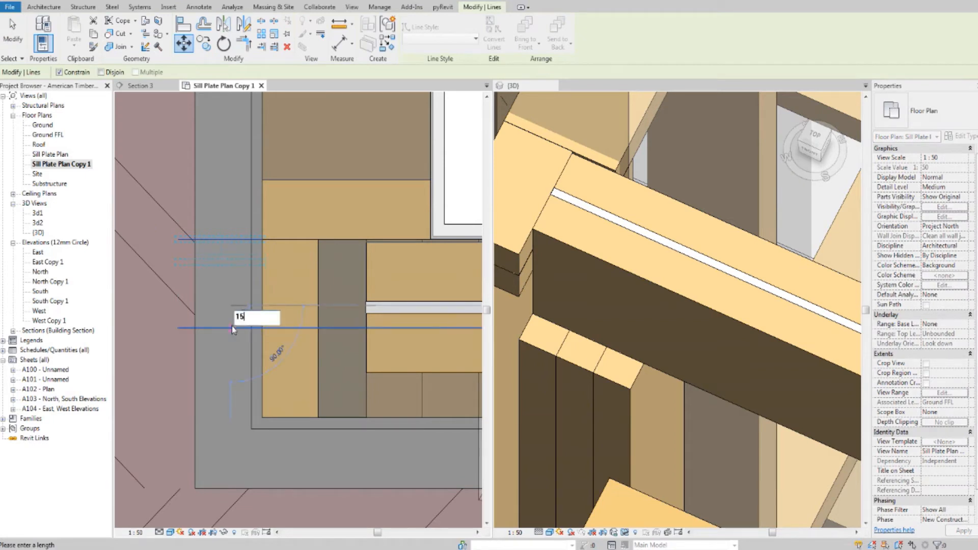
{"action": "type", "text": "79"}
{"action": "key", "text": "Return"}
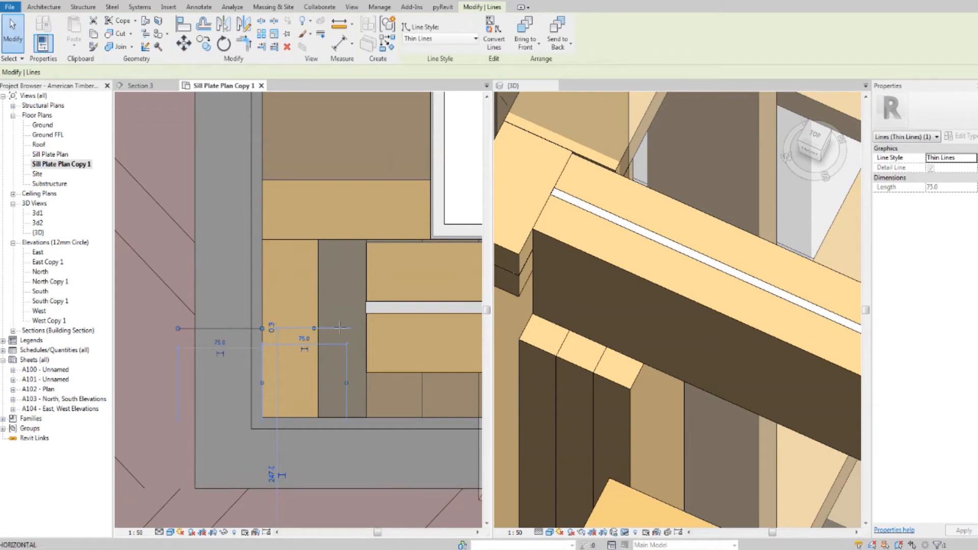
{"action": "left_click_drag", "start_coordinate": [340, 328], "coordinate": [403, 329]}
{"action": "key", "text": "Escape"}
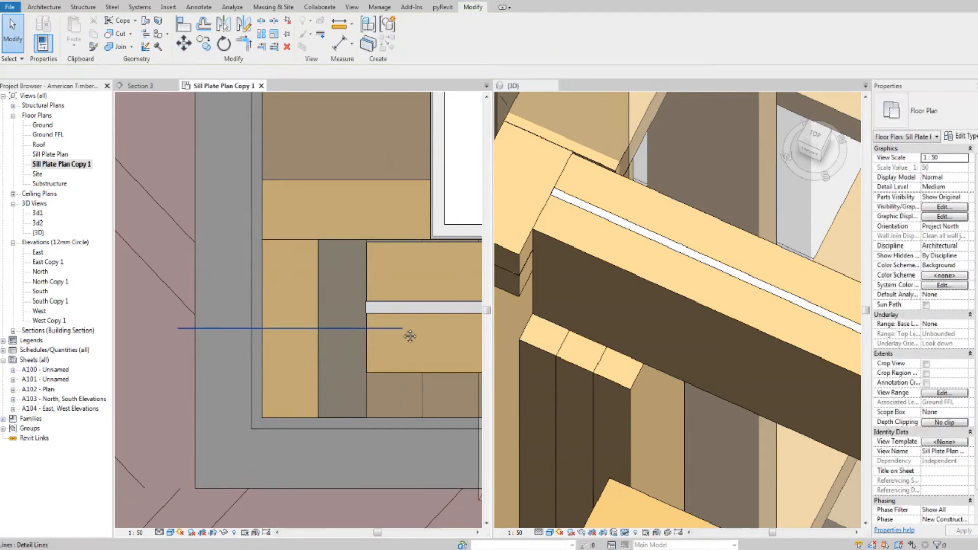
Move the steel plate and both lintel timbers together in plan so the plate is centred on the detail line
{"action": "left_click", "coordinate": [396, 314]}
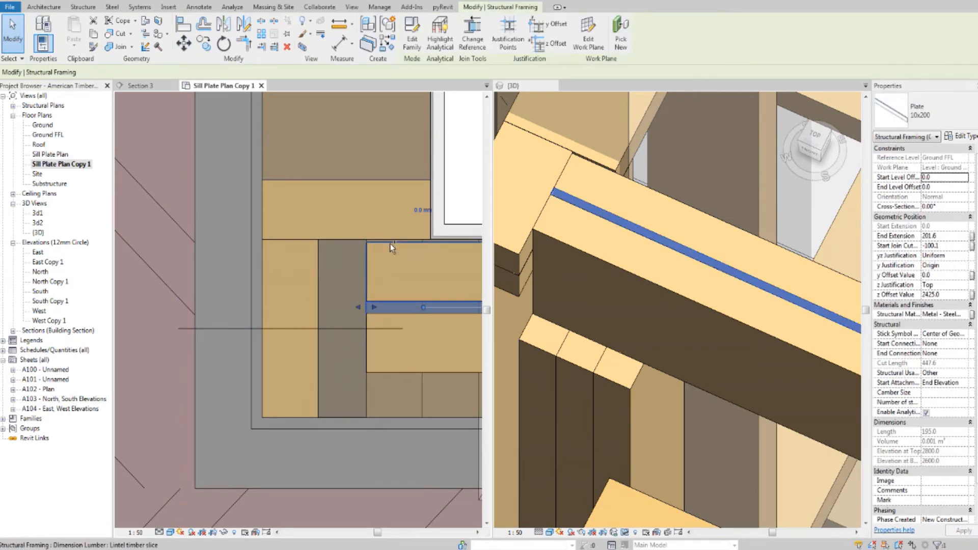
{"action": "left_click", "coordinate": [390, 248], "text": "ctrl"}
{"action": "left_click", "coordinate": [402, 372], "text": "ctrl"}
{"action": "scroll", "coordinate": [384, 332], "scroll_direction": "up", "scroll_amount": 3}
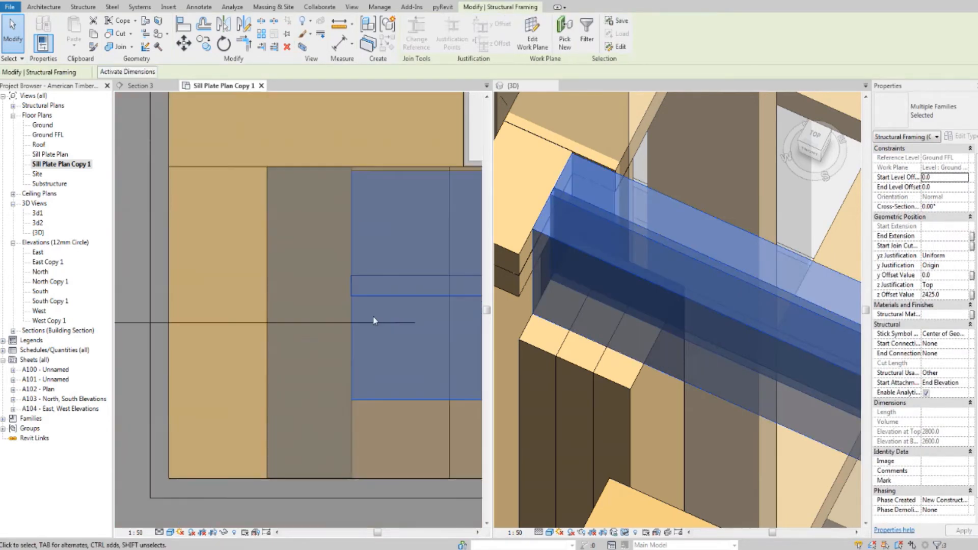
{"action": "left_click", "coordinate": [185, 45]}
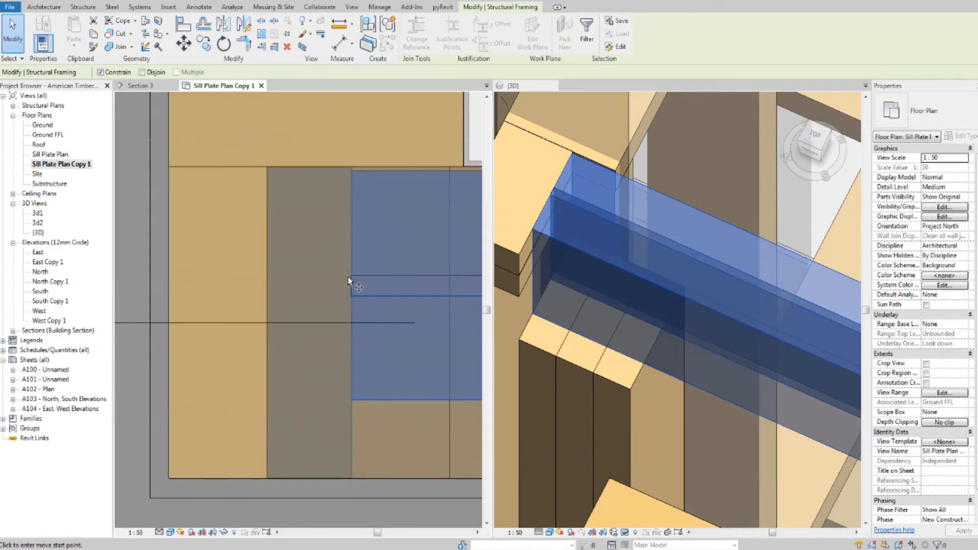
{"action": "left_click", "coordinate": [366, 286]}
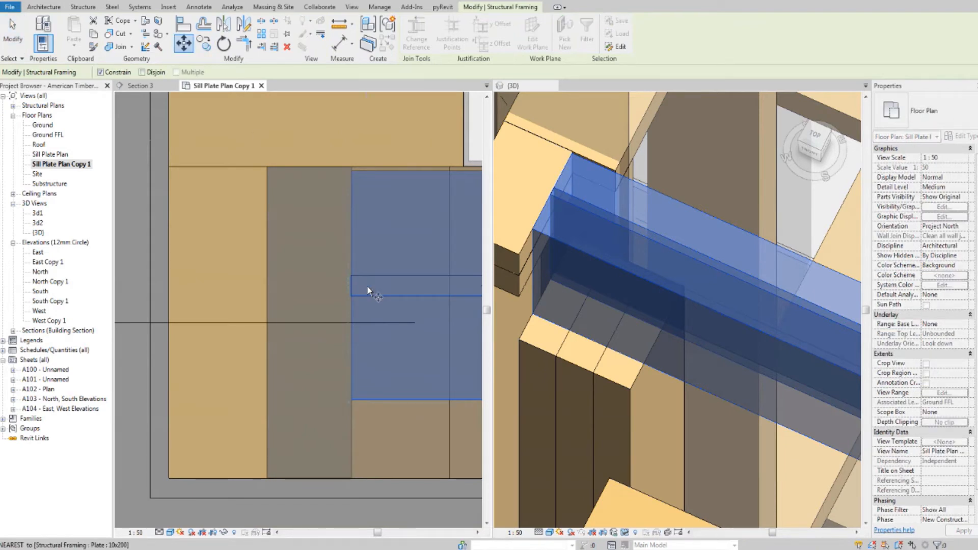
{"action": "left_click", "coordinate": [364, 322]}
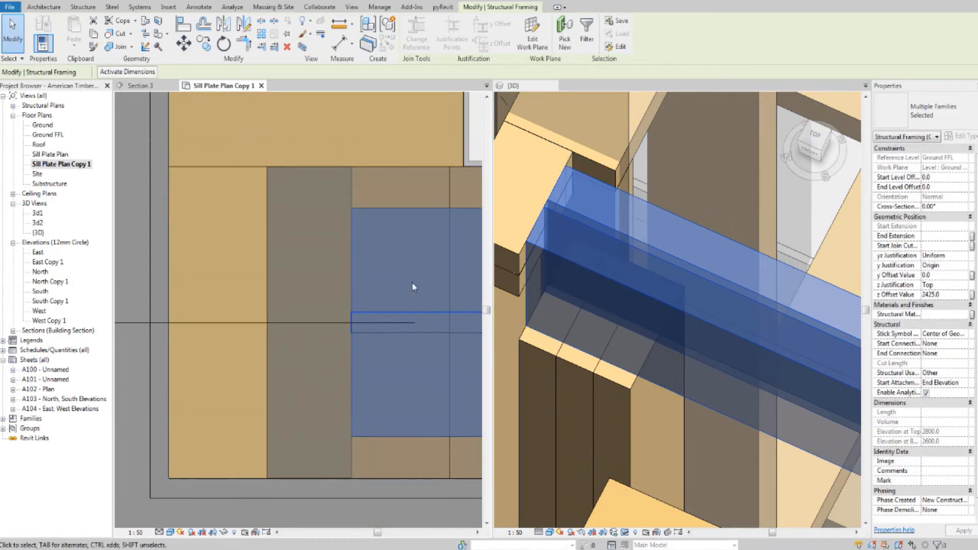
{"action": "key", "text": "Escape"}
Examine in 3D how the repositioned lintel timbers and plate meet the glulam block and the posts
{"action": "scroll", "coordinate": [425, 256], "scroll_direction": "down", "scroll_amount": 2}
{"action": "scroll", "coordinate": [425, 256], "scroll_direction": "down", "scroll_amount": 2}
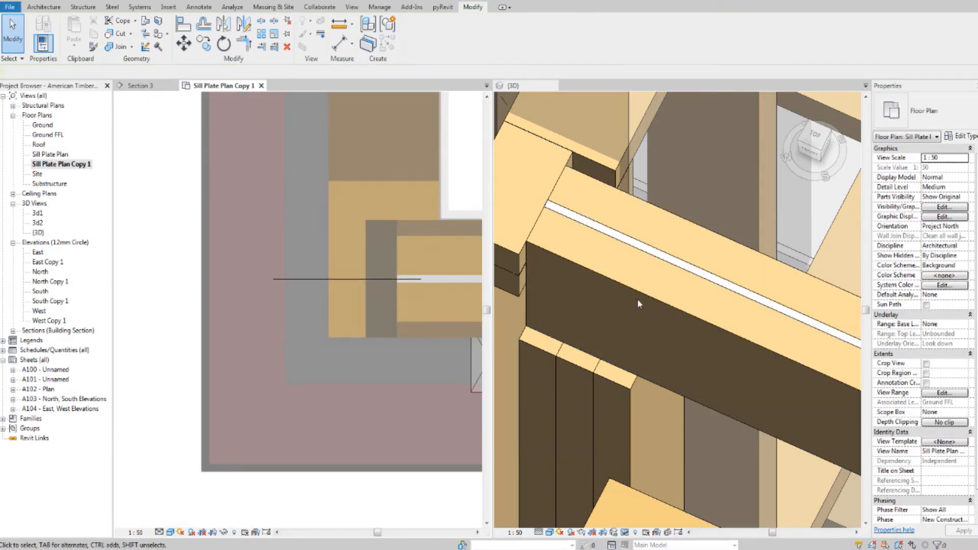
{"action": "middle_click_drag", "start_coordinate": [639, 299], "coordinate": [602, 340], "text": "shift"}
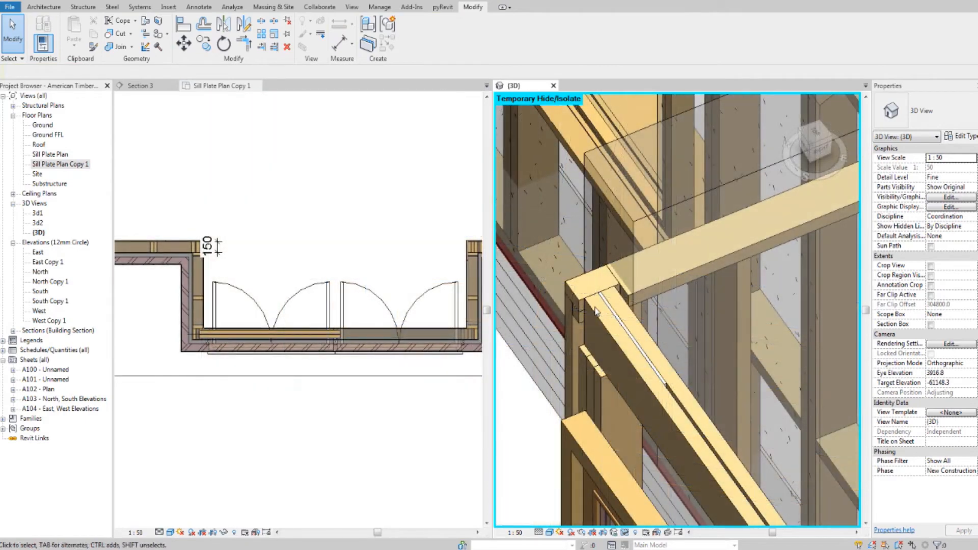
{"action": "middle_click_drag", "start_coordinate": [596, 286], "coordinate": [663, 326], "text": "shift"}
{"action": "scroll", "coordinate": [637, 319], "scroll_direction": "up", "scroll_amount": 3}
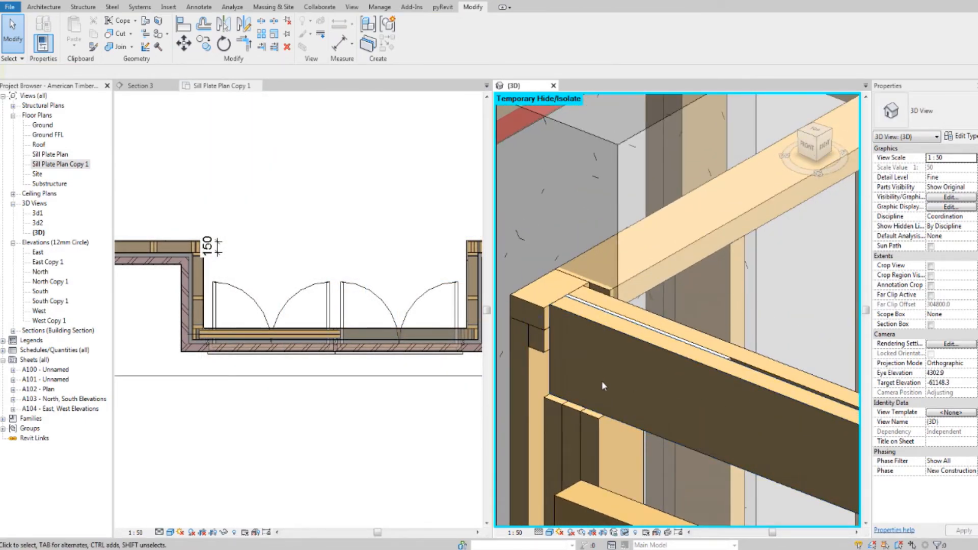
{"action": "mouse_move", "coordinate": [602, 386]}
{"action": "middle_mouse_down", "text": "shift"}
{"action": "mouse_move", "coordinate": [603, 354]}
{"action": "mouse_move", "coordinate": [601, 369]}
{"action": "middle_mouse_up", "text": "shift"}
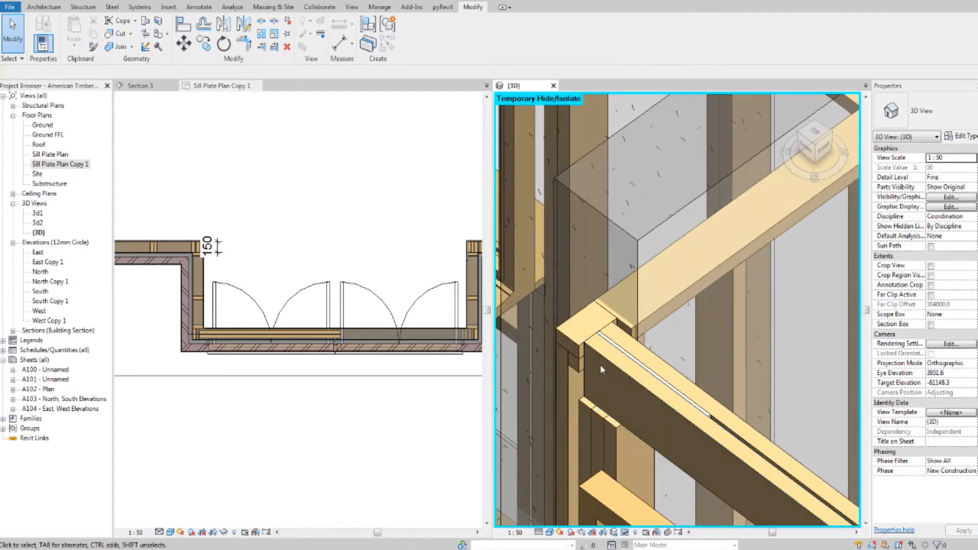
{"action": "scroll", "coordinate": [599, 359], "scroll_direction": "up", "scroll_amount": 4}
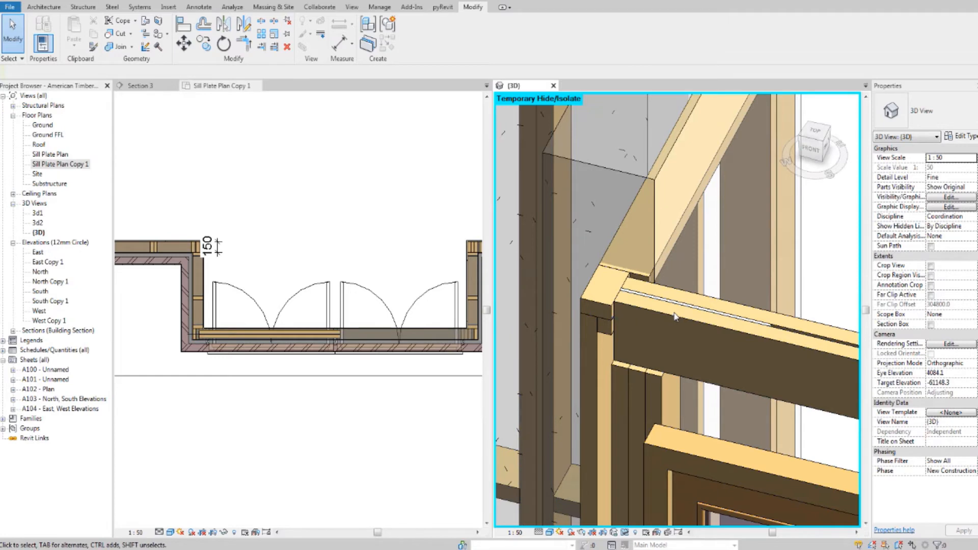
Duplicate the outer lintel timber's type as Lintel timber slice 2 and increase its b dimension
{"action": "left_click", "coordinate": [806, 350]}
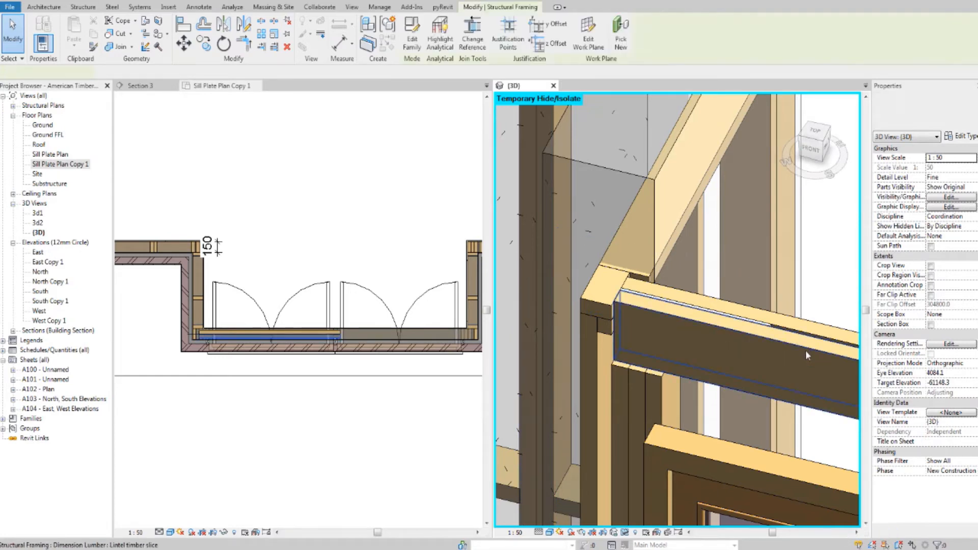
{"action": "middle_click_drag", "start_coordinate": [806, 350], "coordinate": [779, 357]}
{"action": "left_click", "coordinate": [962, 137]}
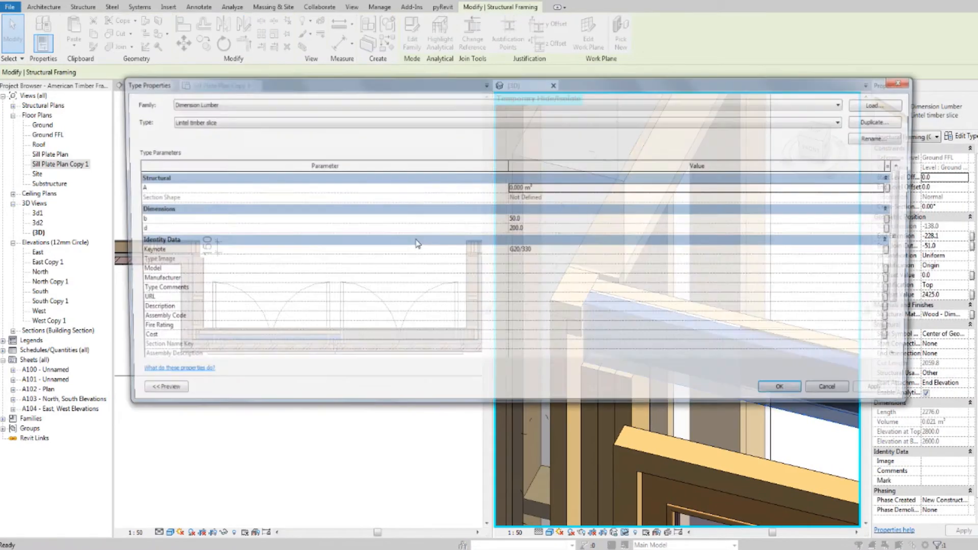
{"action": "left_click", "coordinate": [890, 121]}
{"action": "left_click", "coordinate": [477, 264]}
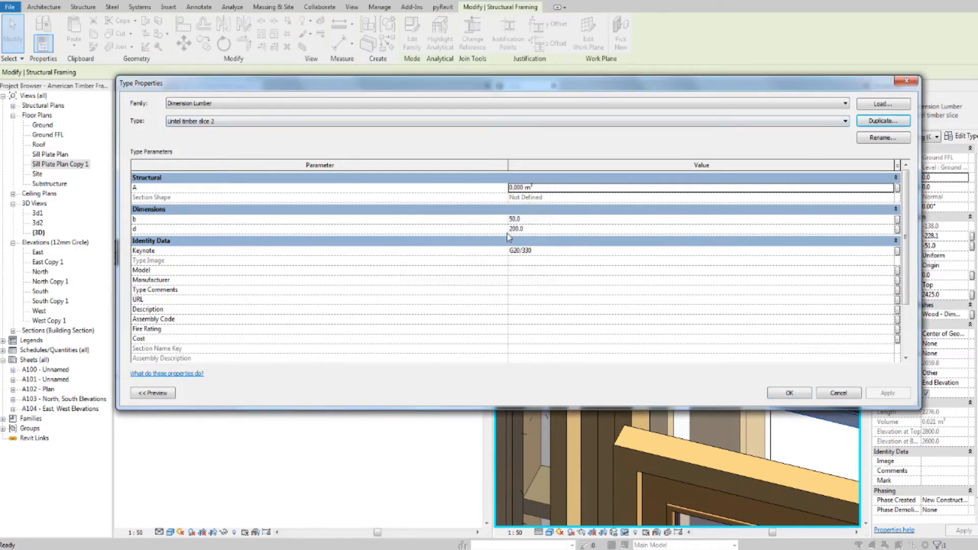
{"action": "left_click", "coordinate": [528, 218]}
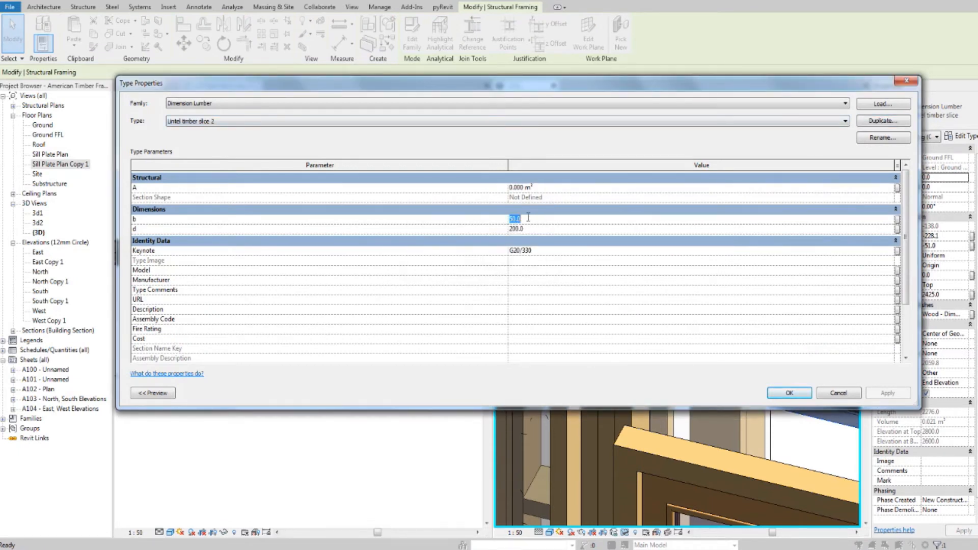
{"action": "left_click", "coordinate": [788, 394]}
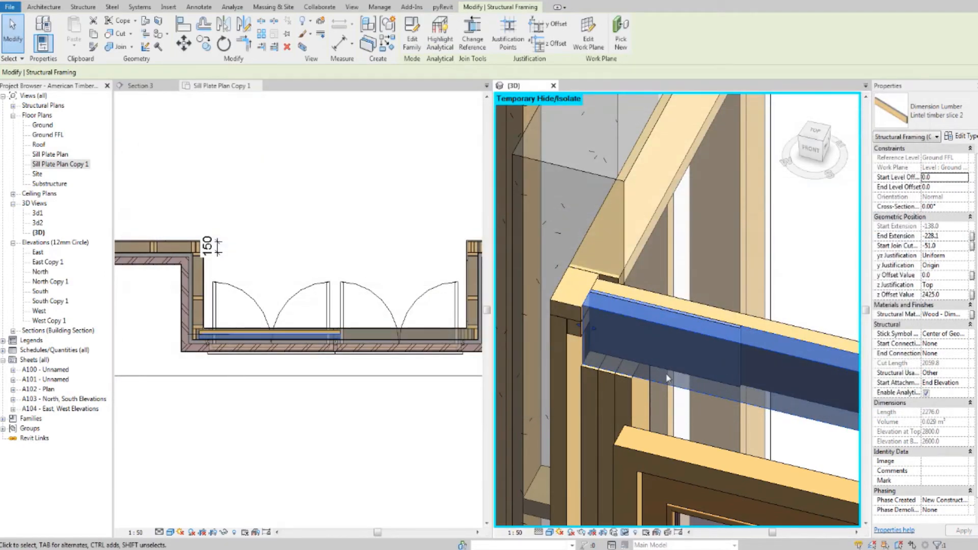
Move the widened lintel timber in plan so its outer face is flush with the posts and its inner face meets the plate
{"action": "scroll", "coordinate": [226, 349], "scroll_direction": "up", "scroll_amount": 5}
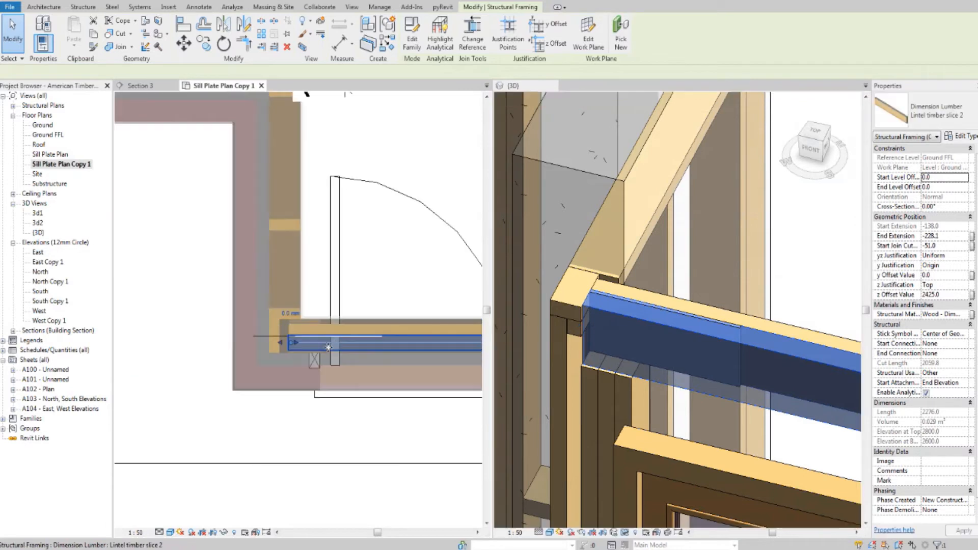
{"action": "scroll", "coordinate": [305, 314], "scroll_direction": "up", "scroll_amount": 6}
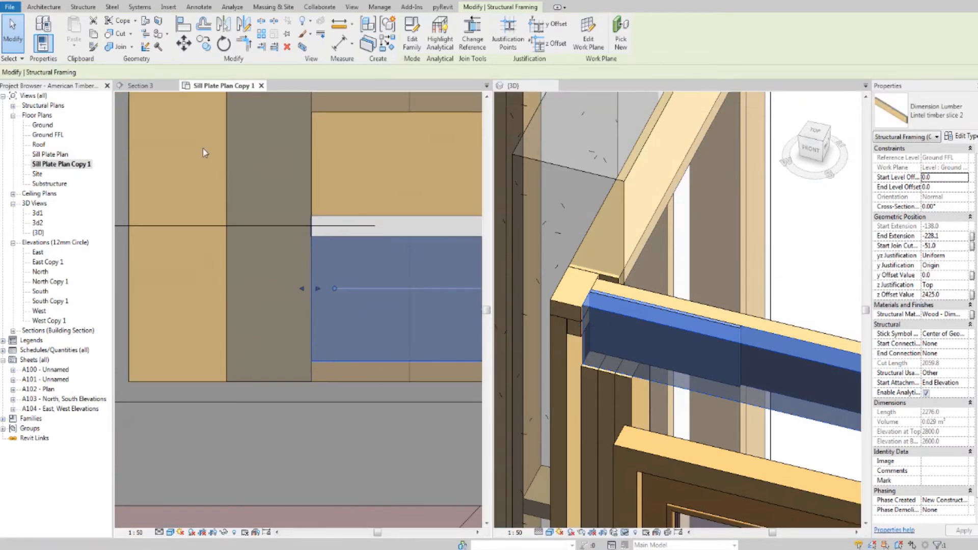
{"action": "left_click", "coordinate": [183, 44]}
{"action": "scroll", "coordinate": [313, 378], "scroll_direction": "up", "scroll_amount": 4}
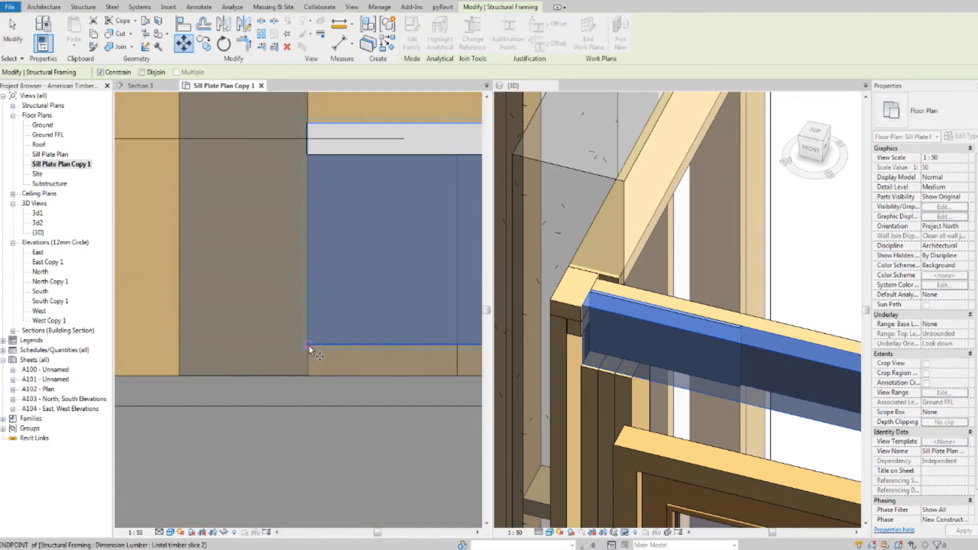
{"action": "left_click", "coordinate": [307, 373]}
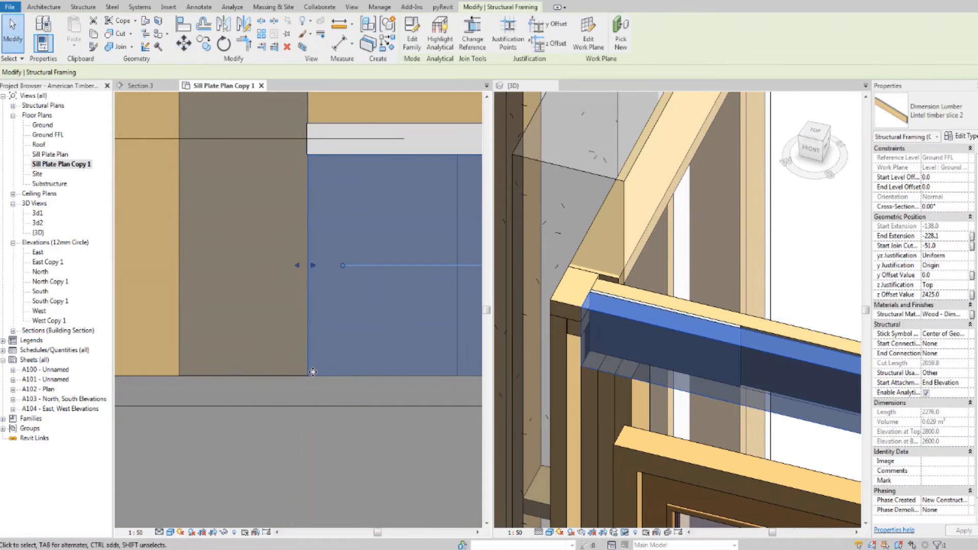
{"action": "key", "text": "Escape"}
Delete the narrower Lintel timber slice on the inner side of the steel plate
{"action": "scroll", "coordinate": [337, 375], "scroll_direction": "down", "scroll_amount": 3}
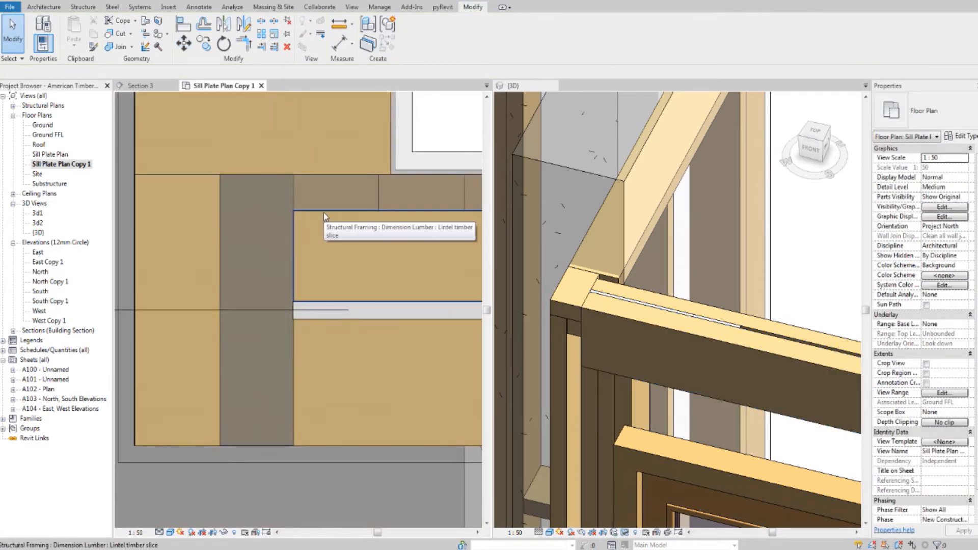
{"action": "middle_click_drag", "start_coordinate": [325, 212], "coordinate": [329, 216]}
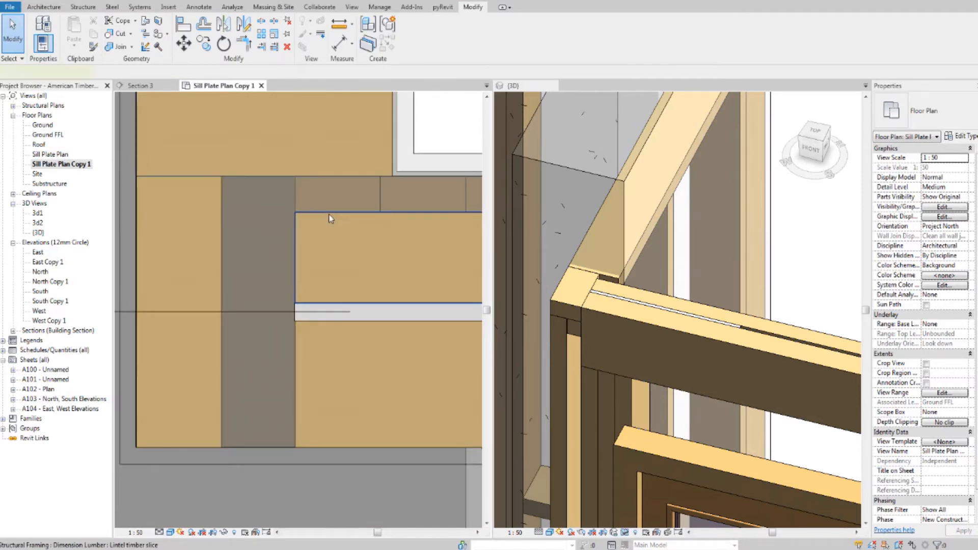
{"action": "left_click", "coordinate": [329, 218]}
{"action": "key", "text": "Delete"}
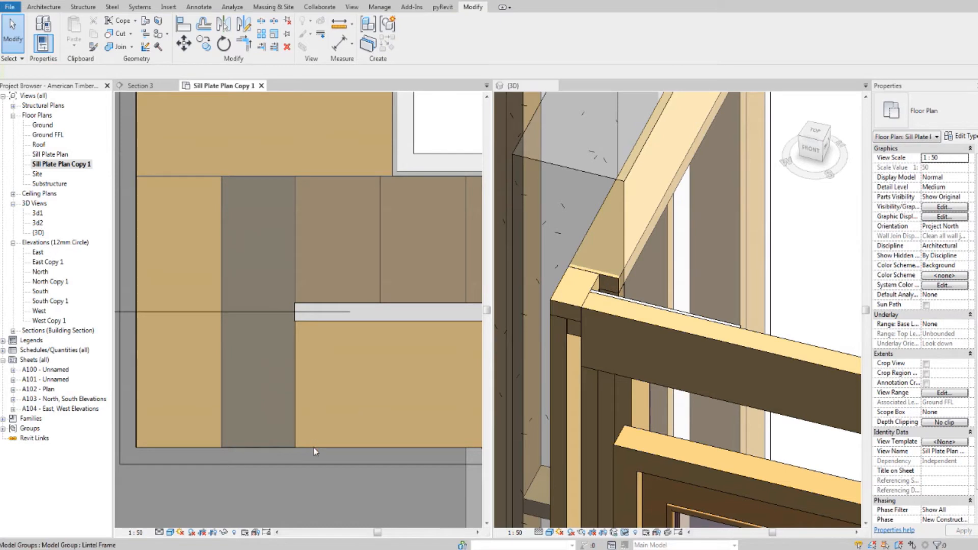
Copy the Lintel timber slice 2 member across to the inner side of the steel plate, against the plate's inner face
{"action": "middle_click_drag", "start_coordinate": [309, 430], "coordinate": [298, 405]}
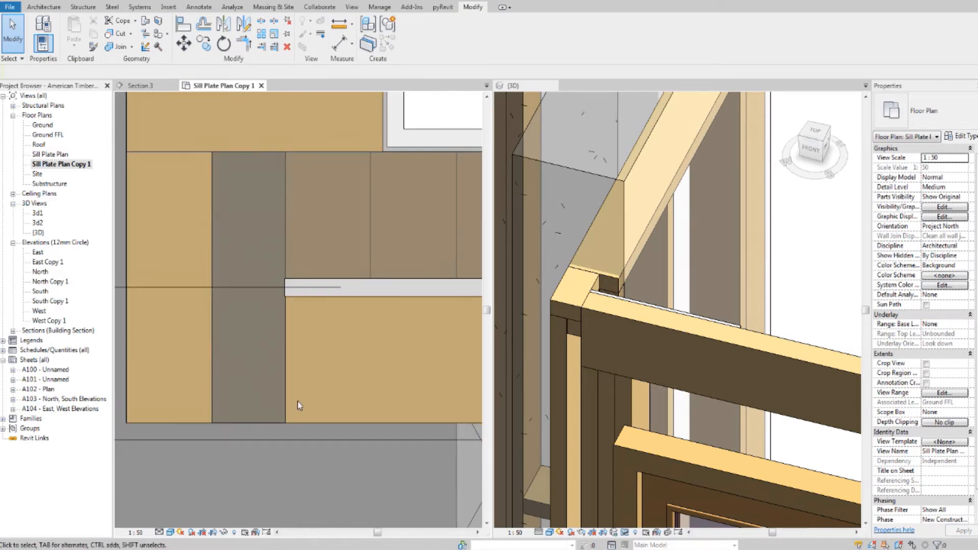
{"action": "left_click", "coordinate": [301, 427]}
{"action": "left_click", "coordinate": [202, 51]}
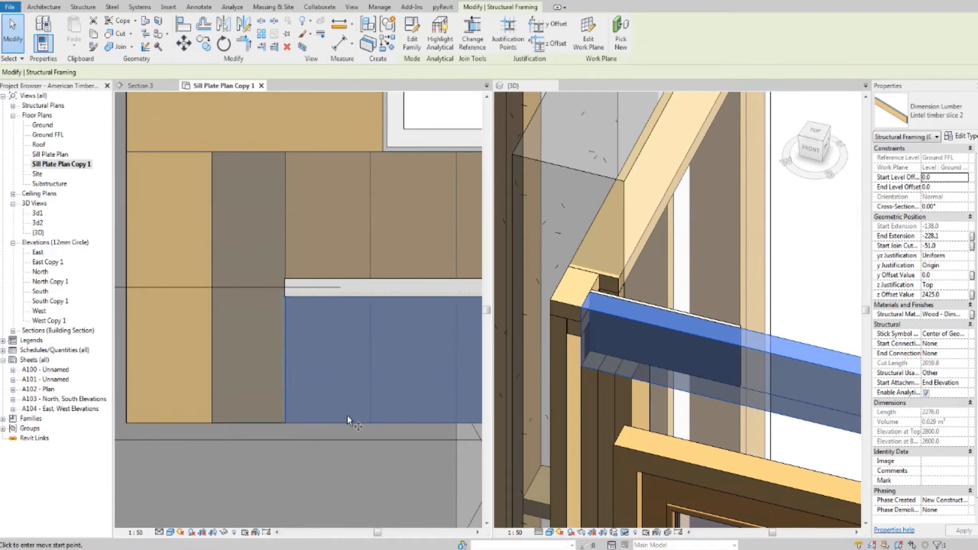
{"action": "left_click", "coordinate": [347, 423]}
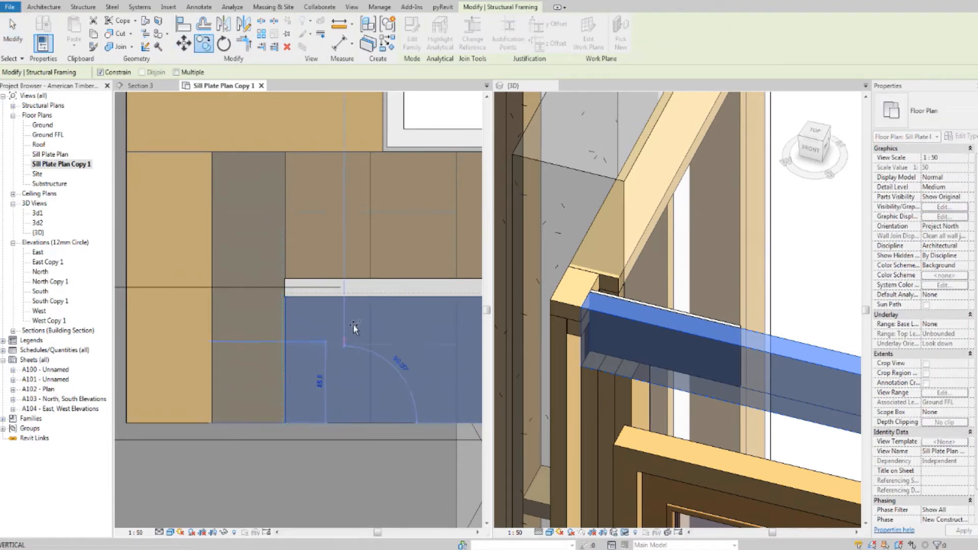
{"action": "left_click", "coordinate": [351, 282]}
{"action": "key", "text": "Escape"}
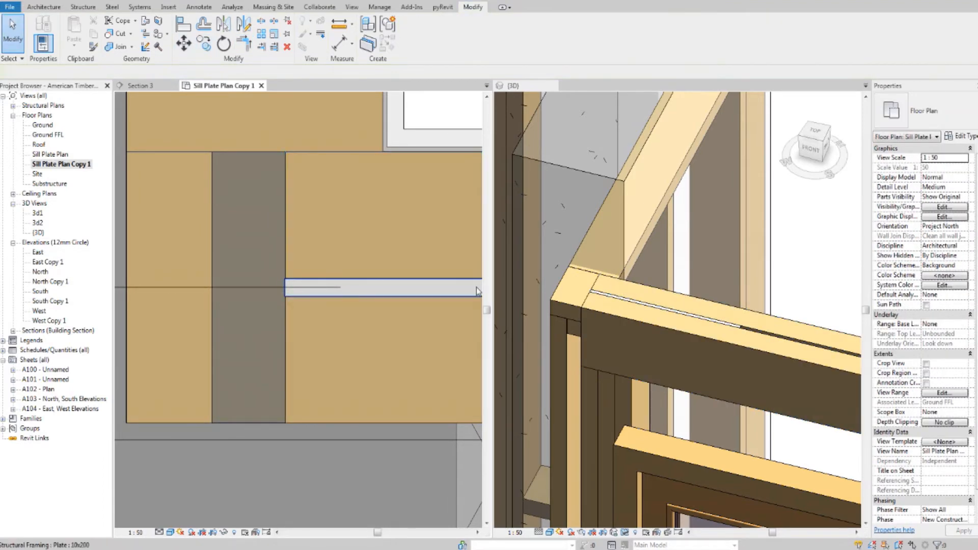
Examine the widened lintel timbers and plate in 3D, including the glulam blocks and posts at the opposite corner
{"action": "scroll", "coordinate": [476, 287], "scroll_direction": "down", "scroll_amount": 1}
{"action": "middle_click_drag", "start_coordinate": [628, 328], "coordinate": [629, 340], "text": "shift"}
{"action": "scroll", "coordinate": [711, 283], "scroll_direction": "up", "scroll_amount": 4}
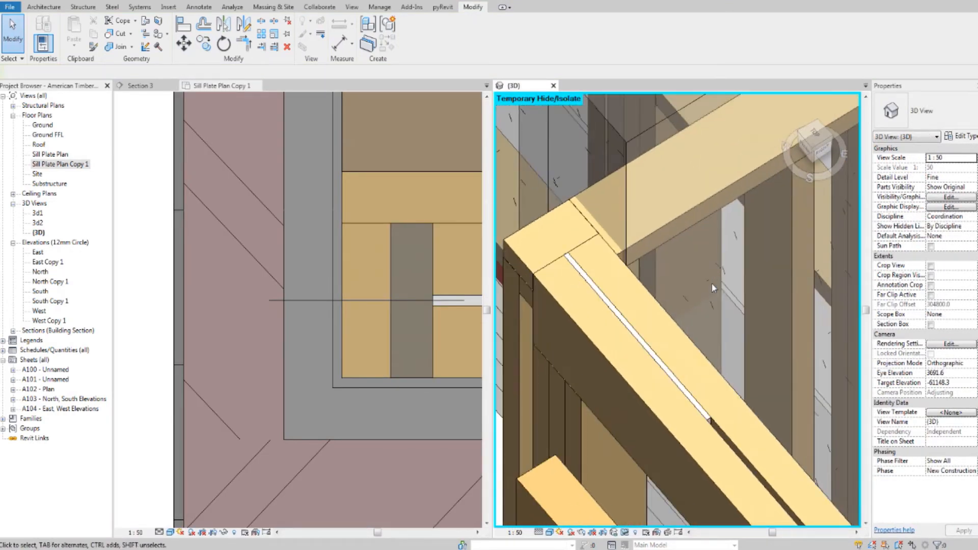
{"action": "middle_click_drag", "start_coordinate": [641, 292], "coordinate": [674, 277]}
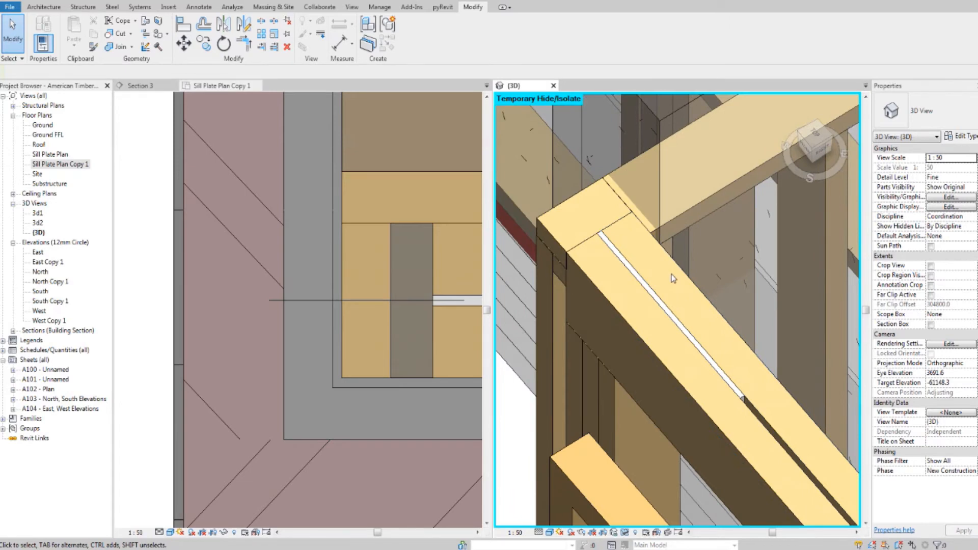
{"action": "scroll", "coordinate": [717, 411], "scroll_direction": "up", "scroll_amount": 5}
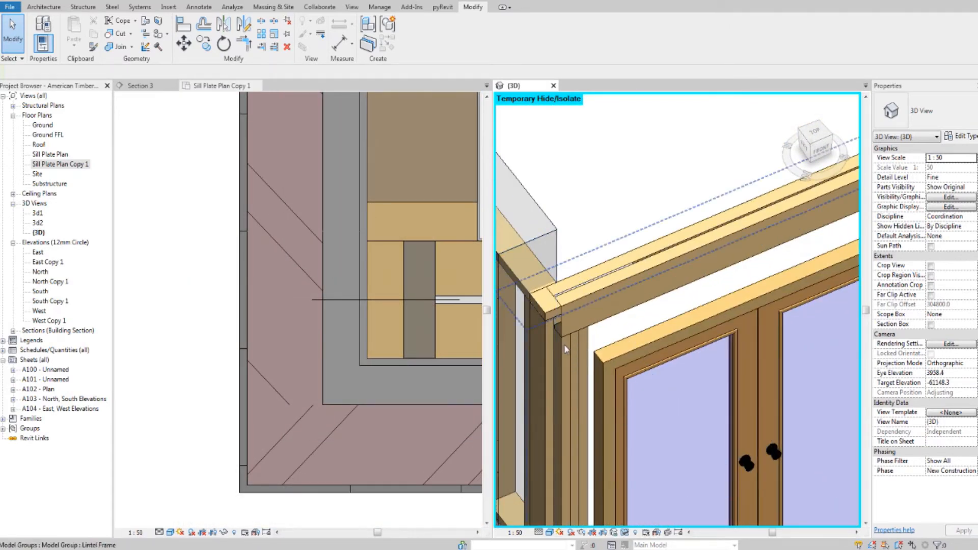
{"action": "scroll", "coordinate": [567, 351], "scroll_direction": "down", "scroll_amount": 2}
{"action": "scroll", "coordinate": [569, 350], "scroll_direction": "down", "scroll_amount": 2}
{"action": "scroll", "coordinate": [736, 262], "scroll_direction": "up", "scroll_amount": 3}
{"action": "scroll", "coordinate": [659, 300], "scroll_direction": "up", "scroll_amount": 2}
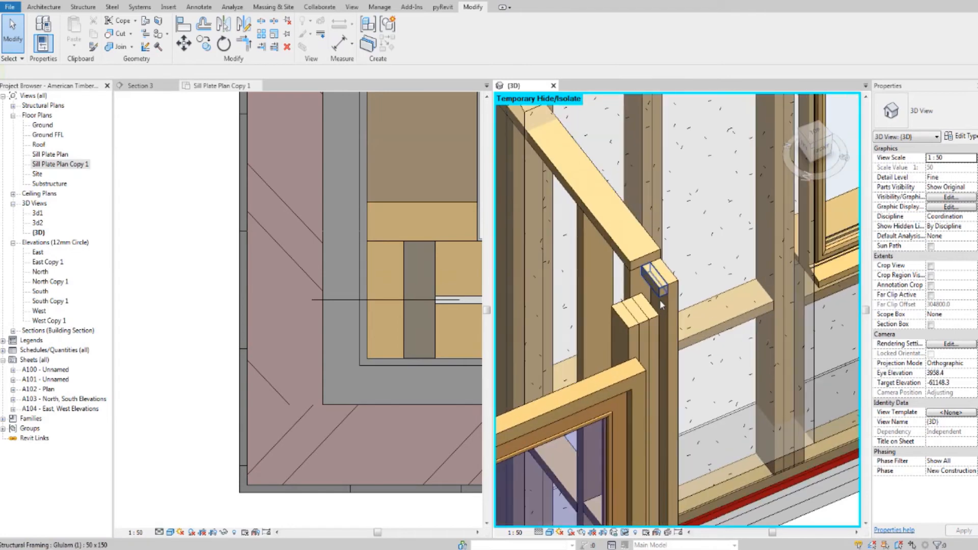
Align the inner lintel timber's free end to the inner face of the post at the opposite door corner, with Multiple Alignment enabled
{"action": "scroll", "coordinate": [660, 296], "scroll_direction": "down", "scroll_amount": 4}
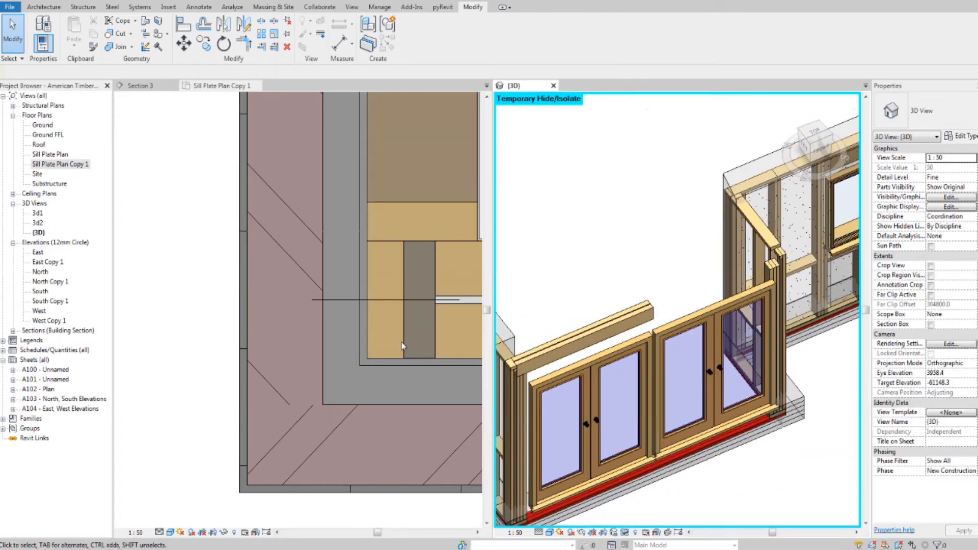
{"action": "left_click", "coordinate": [422, 326]}
{"action": "scroll", "coordinate": [422, 326], "scroll_direction": "down", "scroll_amount": 5}
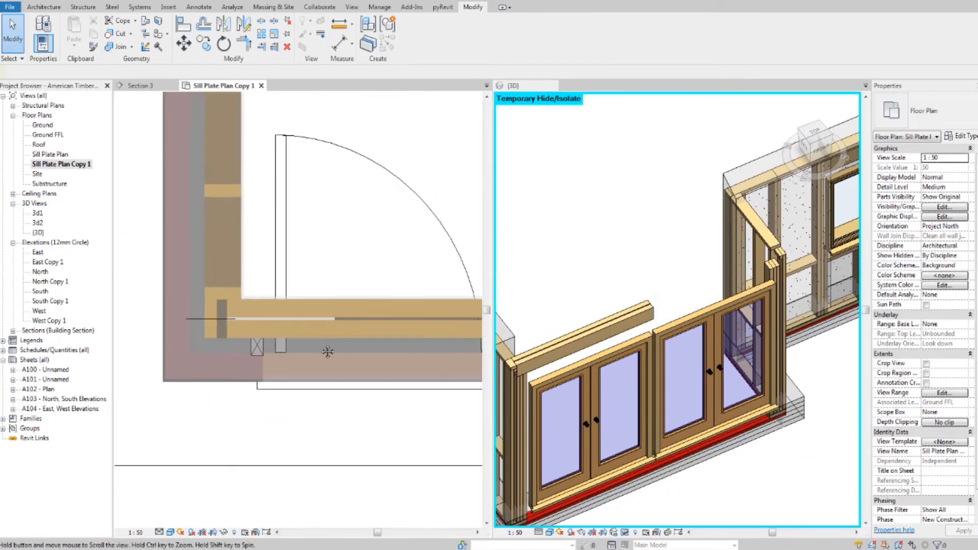
{"action": "left_click", "coordinate": [192, 25]}
{"action": "scroll", "coordinate": [394, 324], "scroll_direction": "down", "scroll_amount": 4}
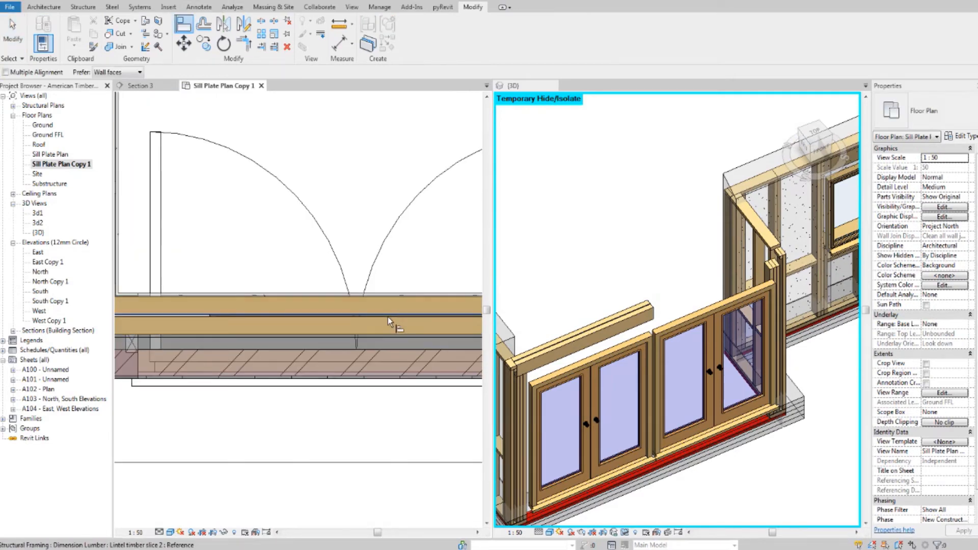
{"action": "scroll", "coordinate": [334, 326], "scroll_direction": "up", "scroll_amount": 6}
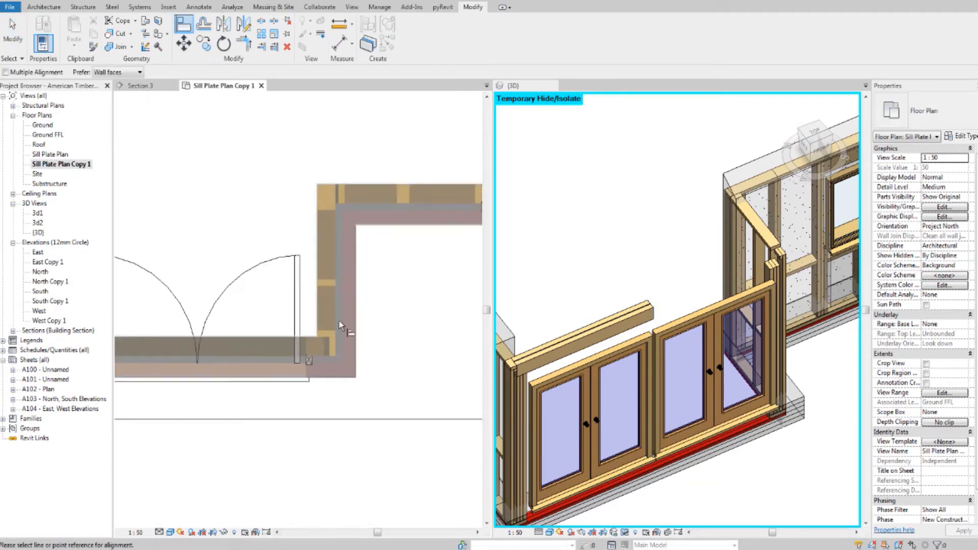
{"action": "scroll", "coordinate": [355, 346], "scroll_direction": "down", "scroll_amount": 2}
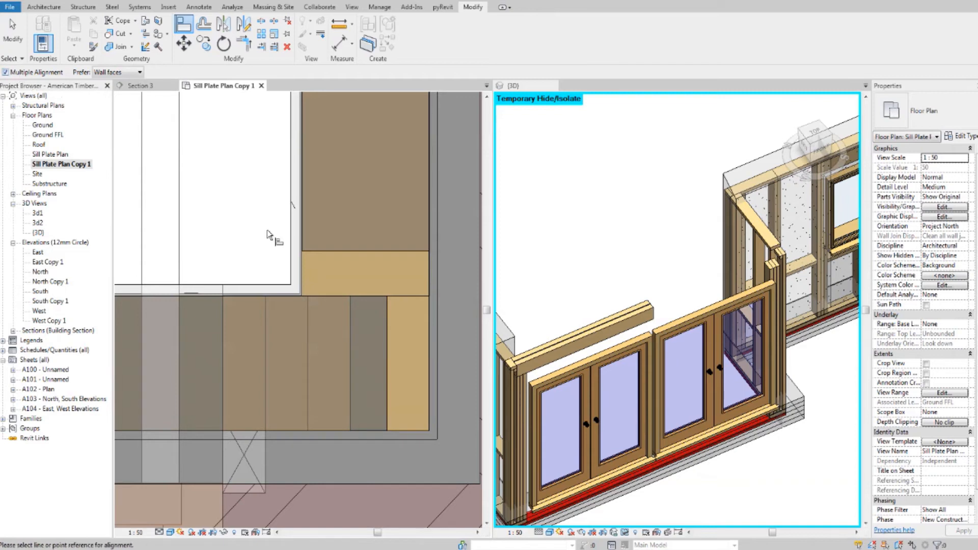
{"action": "left_click", "coordinate": [352, 325]}
{"action": "scroll", "coordinate": [357, 323], "scroll_direction": "down", "scroll_amount": 6}
{"action": "middle_click_drag", "start_coordinate": [289, 344], "coordinate": [459, 328]}
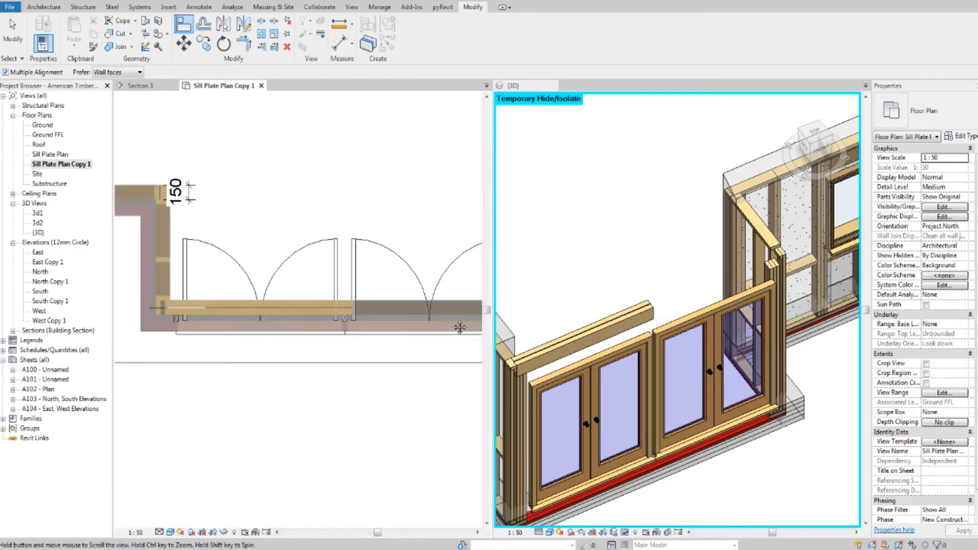
{"action": "scroll", "coordinate": [356, 308], "scroll_direction": "up", "scroll_amount": 8}
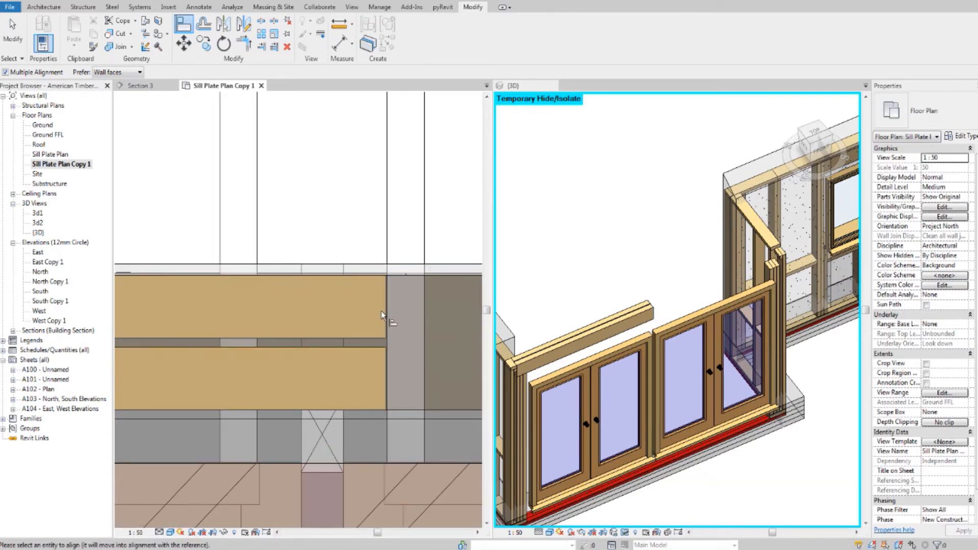
{"action": "left_click", "coordinate": [386, 312]}
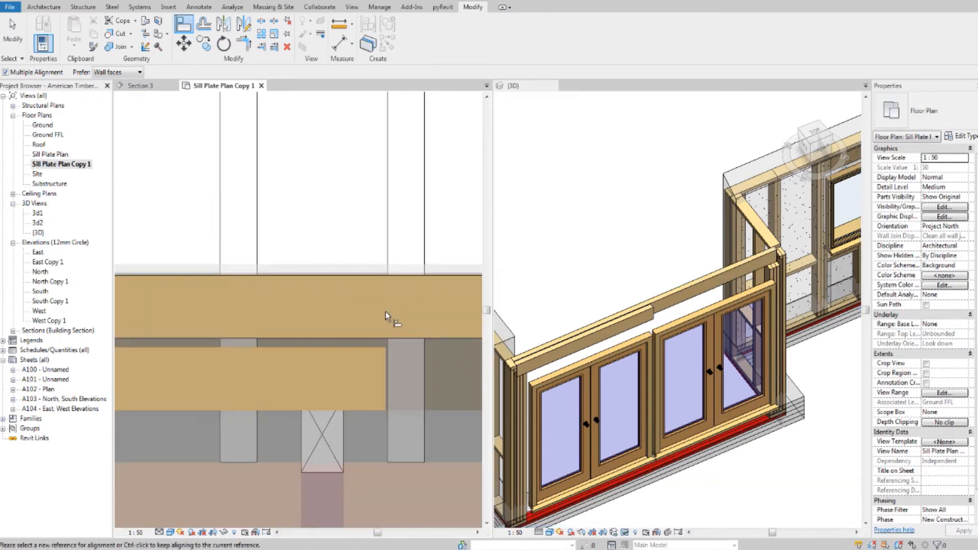
Align the ends of the outer lintel timber and the 10x200 steel plate to the same corner post face
{"action": "middle_click_drag", "start_coordinate": [308, 357], "coordinate": [369, 350]}
{"action": "scroll", "coordinate": [446, 368], "scroll_direction": "up", "scroll_amount": 3}
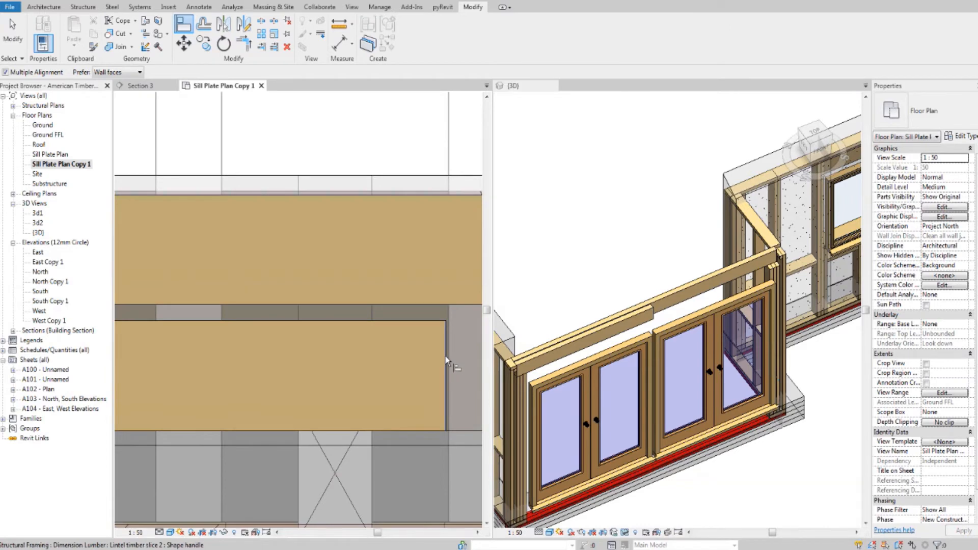
{"action": "scroll", "coordinate": [445, 352], "scroll_direction": "down", "scroll_amount": 3}
{"action": "middle_click_drag", "start_coordinate": [284, 349], "coordinate": [440, 353]}
{"action": "scroll", "coordinate": [232, 331], "scroll_direction": "up", "scroll_amount": 6}
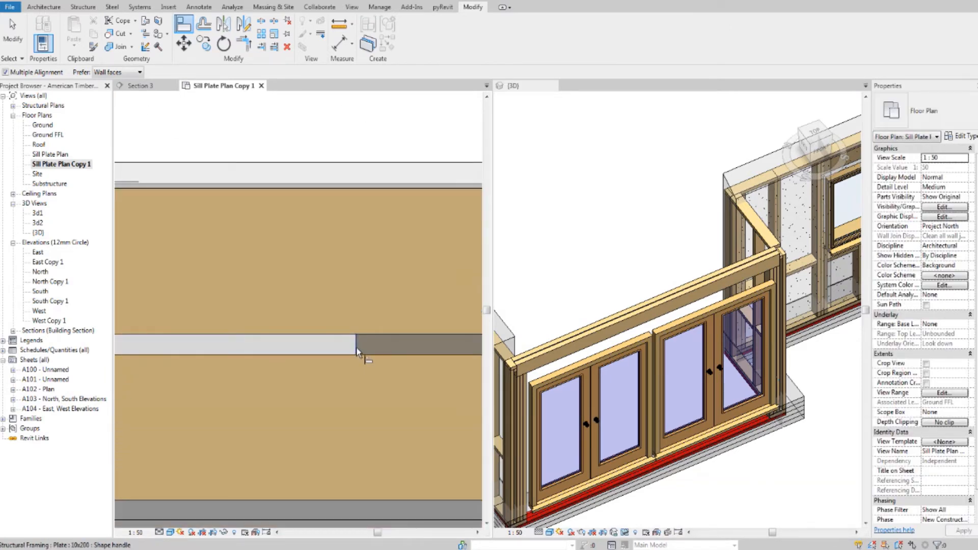
{"action": "left_click", "coordinate": [357, 350]}
{"action": "scroll", "coordinate": [357, 347], "scroll_direction": "down", "scroll_amount": 3}
{"action": "scroll", "coordinate": [352, 345], "scroll_direction": "down", "scroll_amount": 3}
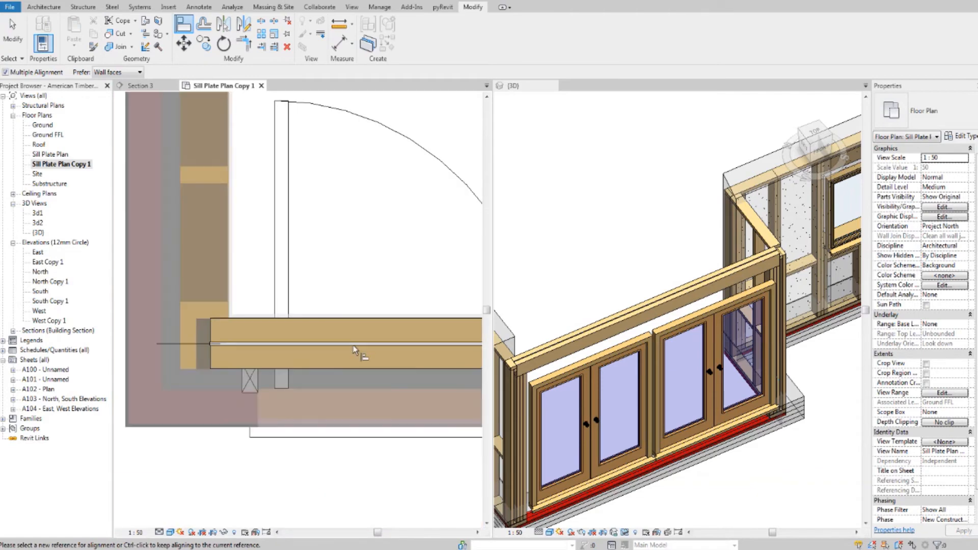
{"action": "scroll", "coordinate": [355, 352], "scroll_direction": "down", "scroll_amount": 3}
Finish aligning and reset the temporary hide/isolate in the 3D view
{"action": "left_click", "coordinate": [665, 276]}
{"action": "scroll", "coordinate": [759, 255], "scroll_direction": "up", "scroll_amount": 6}
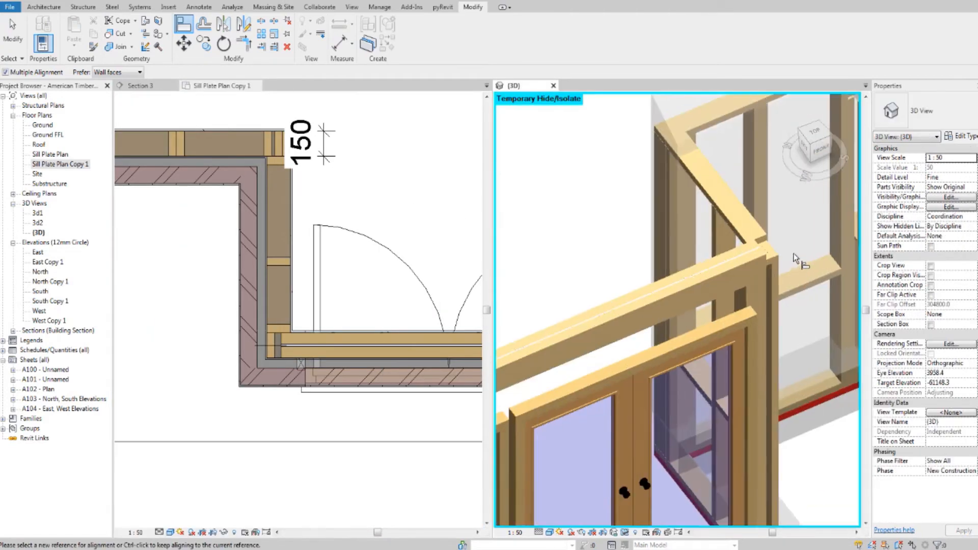
{"action": "key", "text": "Escape"}
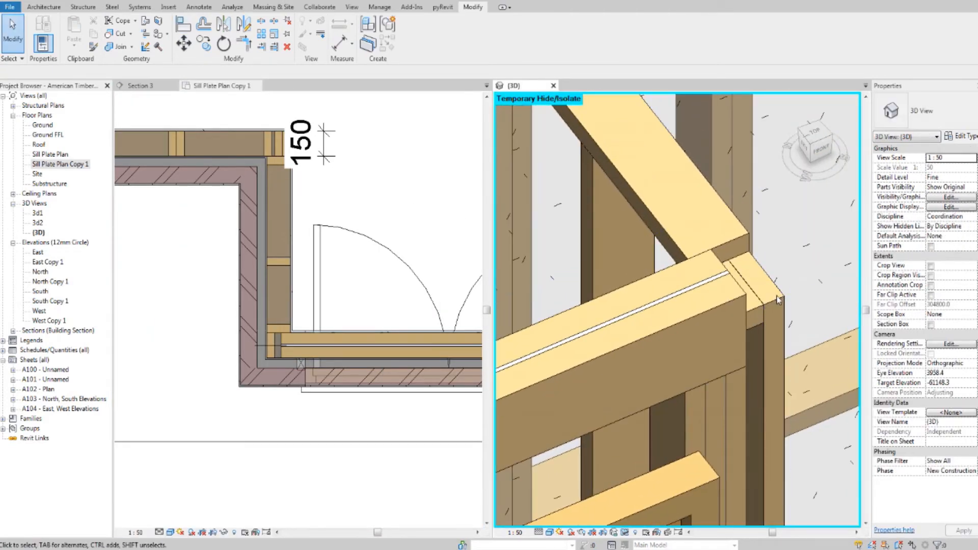
{"action": "middle_click_drag", "start_coordinate": [779, 299], "coordinate": [773, 323], "text": "shift"}
{"action": "scroll", "coordinate": [774, 324], "scroll_direction": "down", "scroll_amount": 2}
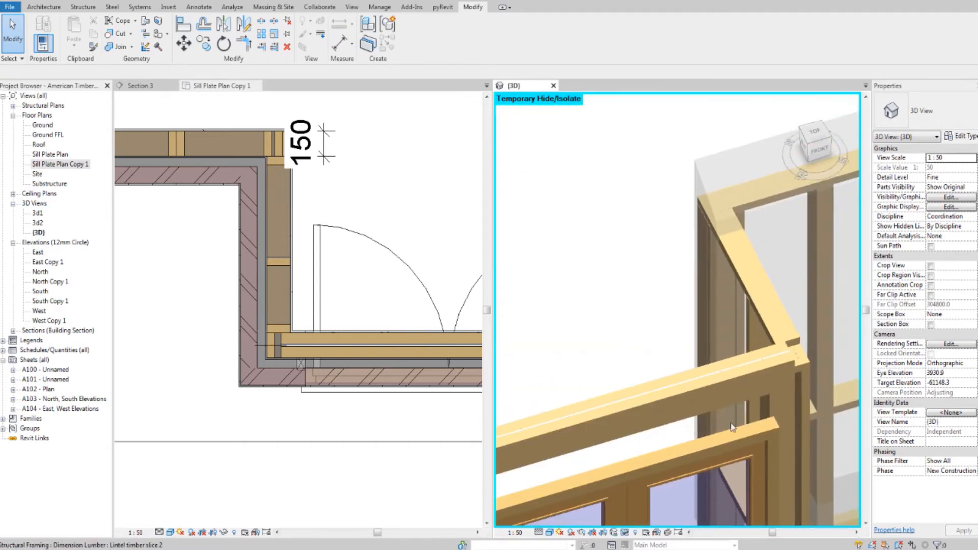
{"action": "left_click", "coordinate": [625, 533]}
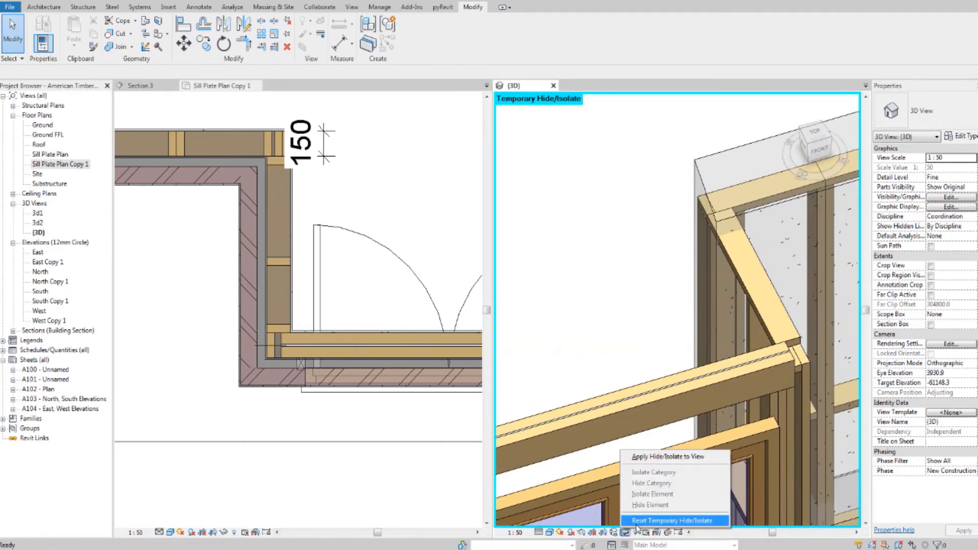
{"action": "left_click", "coordinate": [637, 521]}
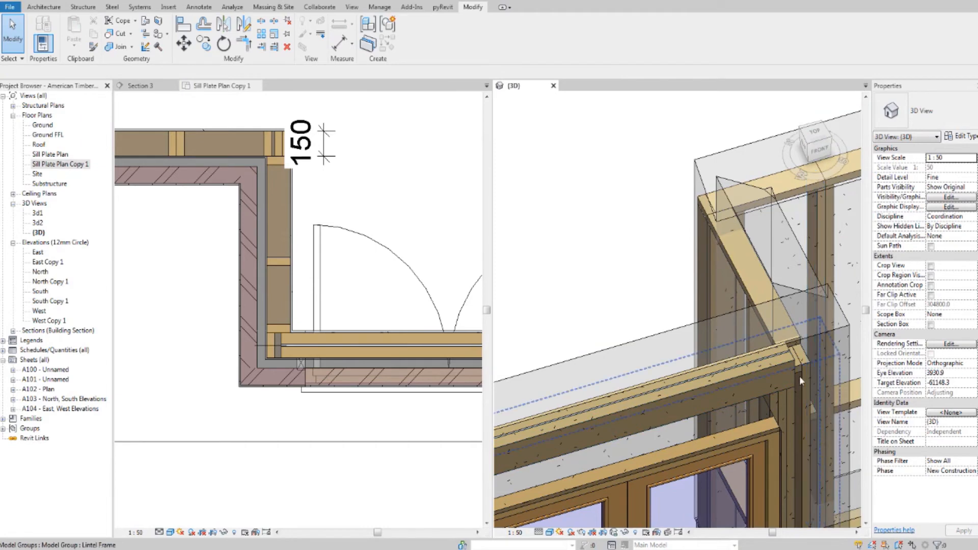
Copy the 50 x 150 glulam block from its corner along the lintel to the opposite corner, onto the posts beside the lintel ends
{"action": "scroll", "coordinate": [803, 358], "scroll_direction": "down", "scroll_amount": 4}
{"action": "scroll", "coordinate": [723, 359], "scroll_direction": "up", "scroll_amount": 6}
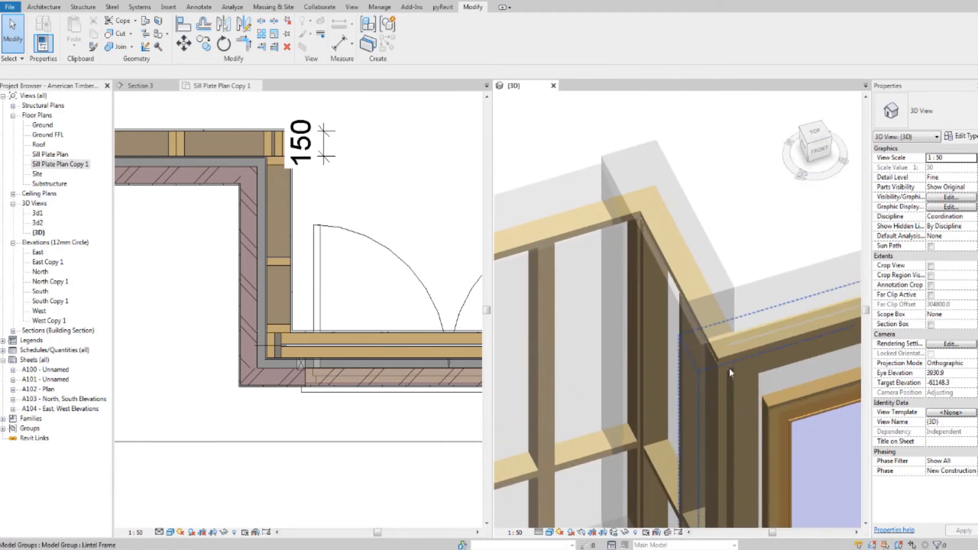
{"action": "left_click", "coordinate": [717, 342]}
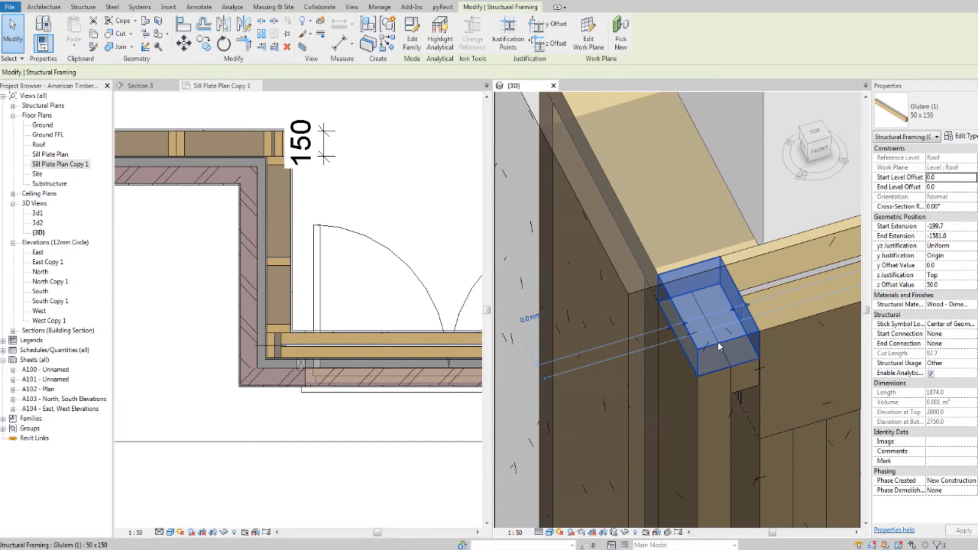
{"action": "scroll", "coordinate": [718, 346], "scroll_direction": "down", "scroll_amount": 1}
{"action": "middle_click", "coordinate": [331, 369]}
{"action": "middle_click_drag", "start_coordinate": [373, 375], "coordinate": [310, 381]}
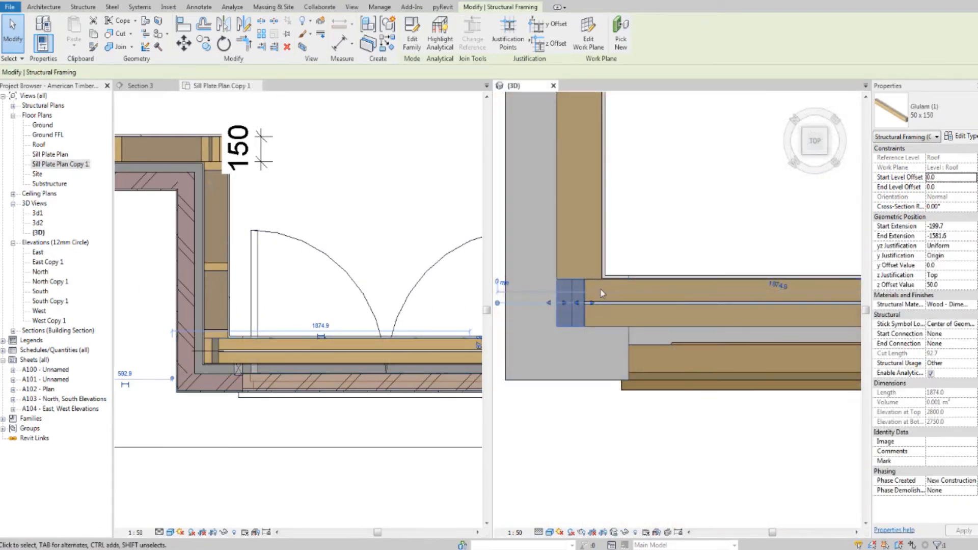
{"action": "left_click", "coordinate": [204, 44]}
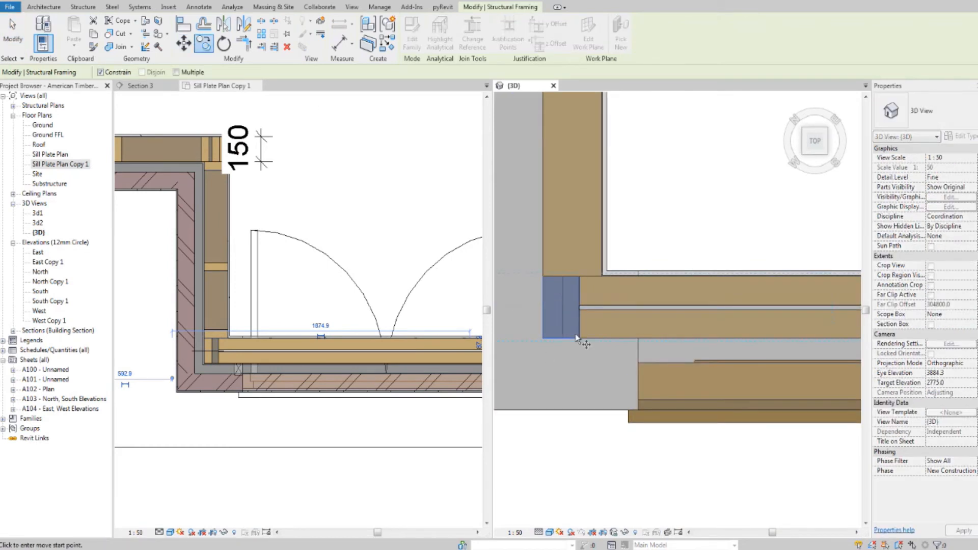
{"action": "scroll", "coordinate": [529, 352], "scroll_direction": "up", "scroll_amount": 2}
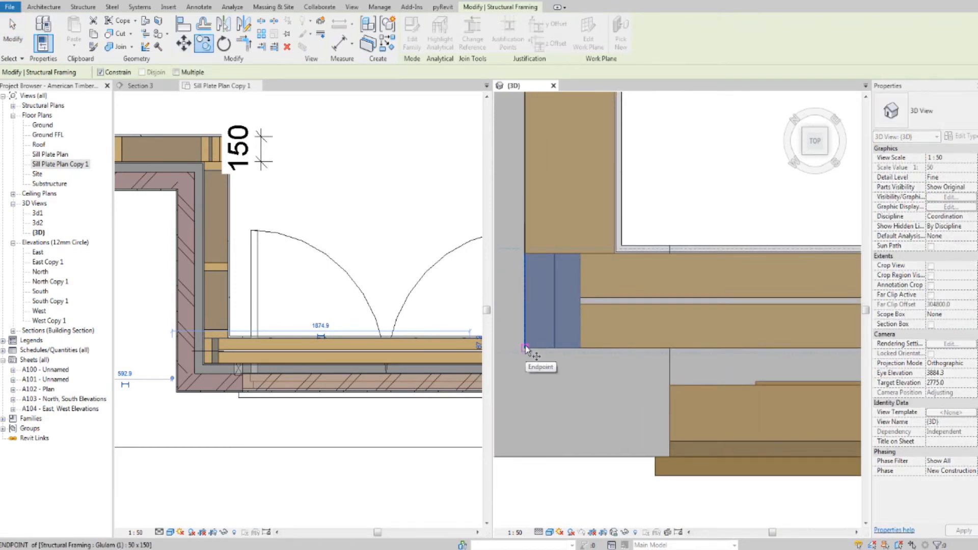
{"action": "scroll", "coordinate": [538, 338], "scroll_direction": "down", "scroll_amount": 2}
{"action": "middle_click_drag", "start_coordinate": [725, 321], "coordinate": [373, 314]}
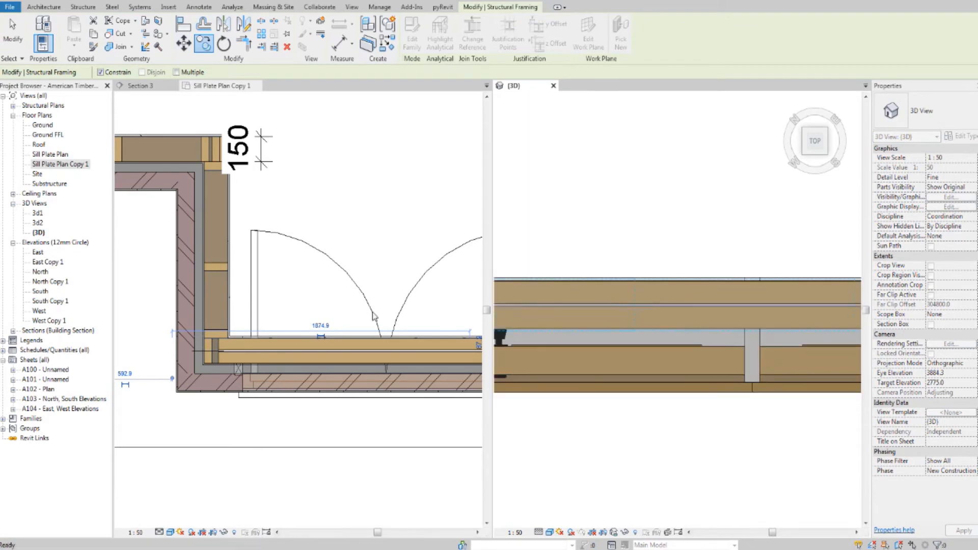
{"action": "middle_click_drag", "start_coordinate": [673, 334], "coordinate": [269, 315]}
{"action": "middle_click_drag", "start_coordinate": [720, 342], "coordinate": [374, 346]}
{"action": "scroll", "coordinate": [604, 306], "scroll_direction": "up", "scroll_amount": 3}
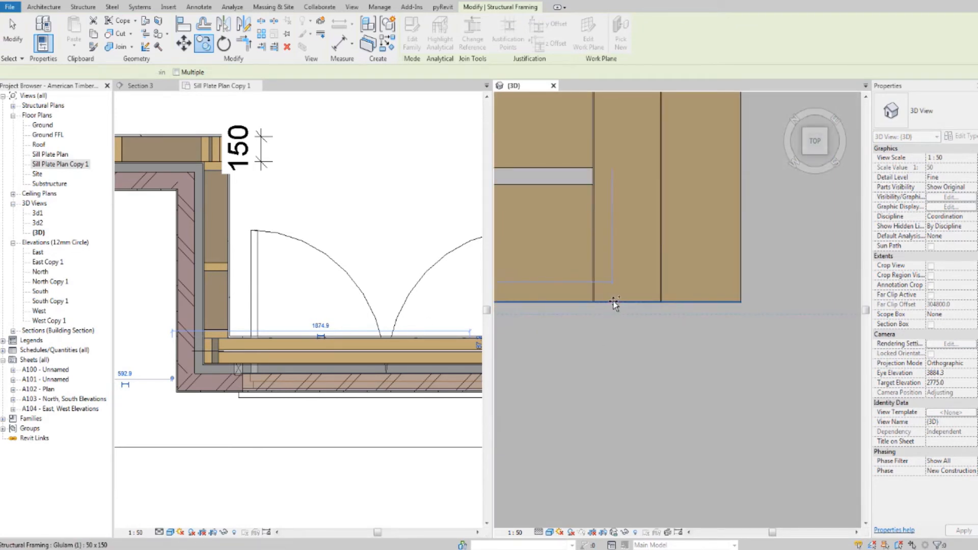
{"action": "left_click", "coordinate": [614, 302]}
{"action": "middle_click_drag", "start_coordinate": [615, 302], "coordinate": [626, 358]}
{"action": "middle_click_drag", "start_coordinate": [621, 137], "coordinate": [622, 203]}
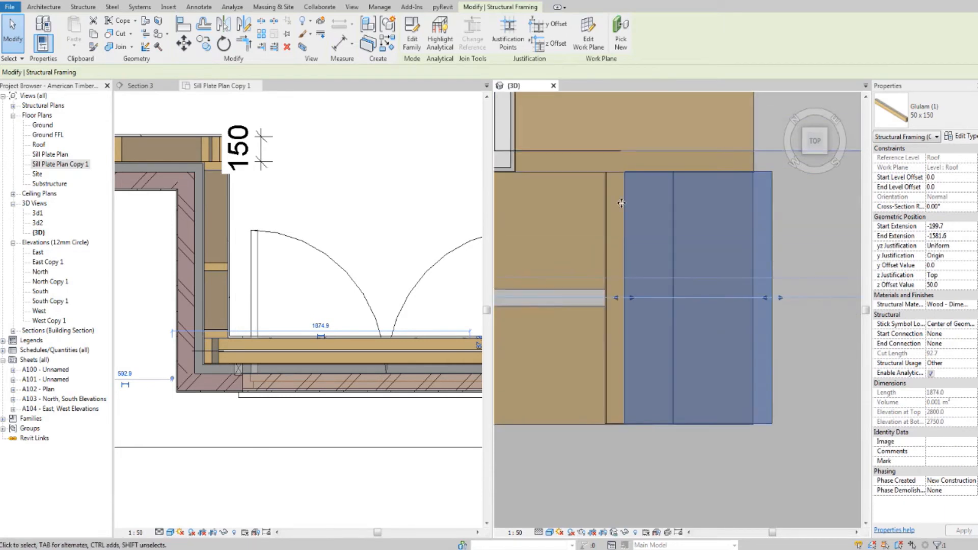
Align the copied glulam block's inner end face to the ends of the lintel timbers
{"action": "left_click", "coordinate": [184, 25]}
{"action": "scroll", "coordinate": [606, 179], "scroll_direction": "up", "scroll_amount": 3}
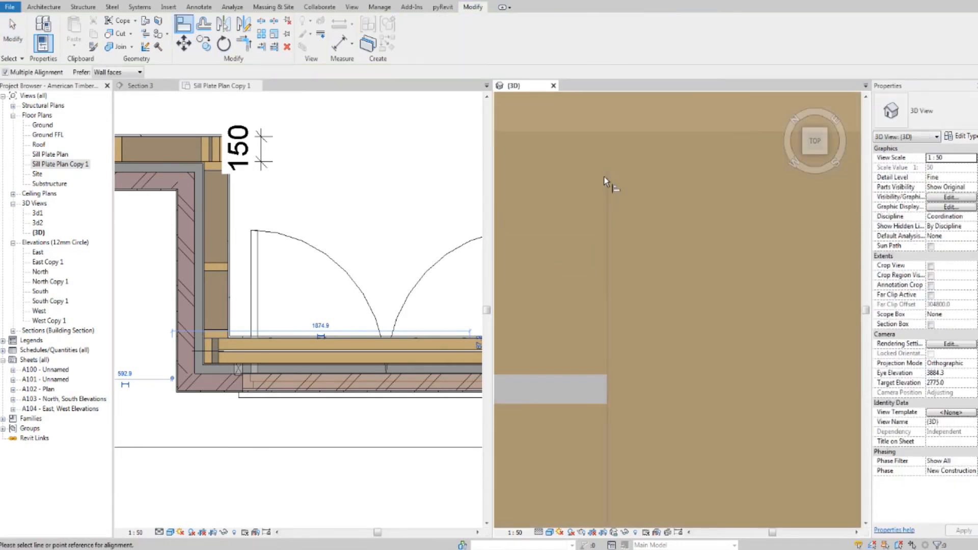
{"action": "left_click", "coordinate": [607, 207]}
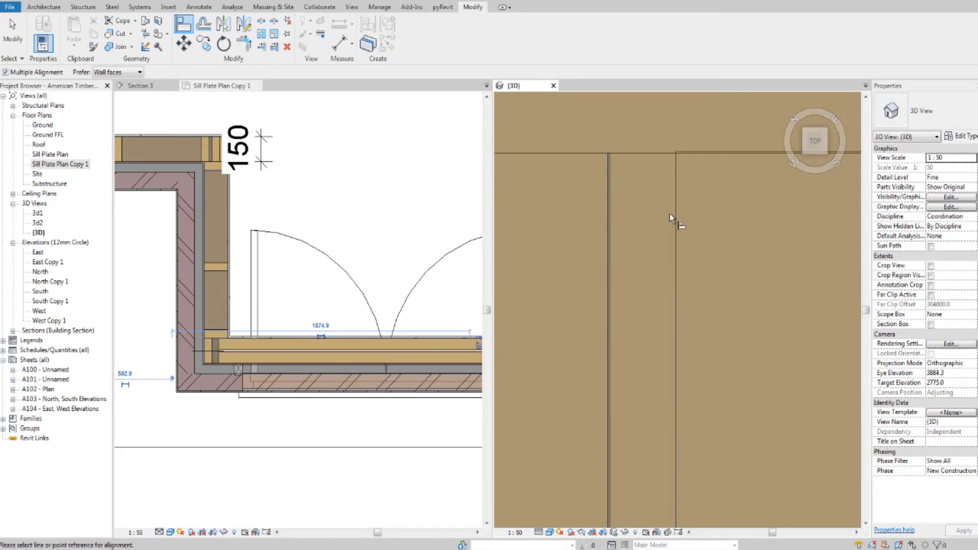
{"action": "left_click", "coordinate": [675, 212]}
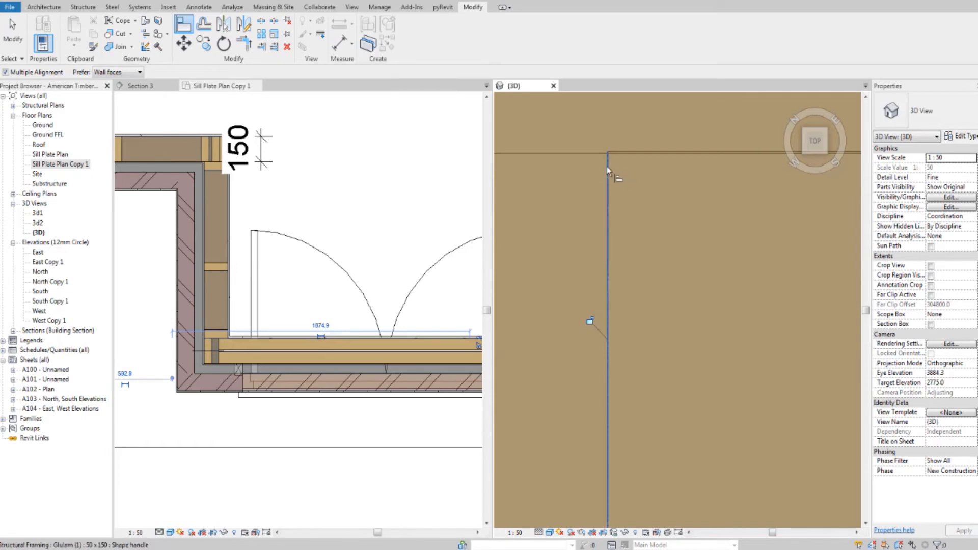
{"action": "key", "text": "Escape"}
{"action": "key", "text": "Escape"}
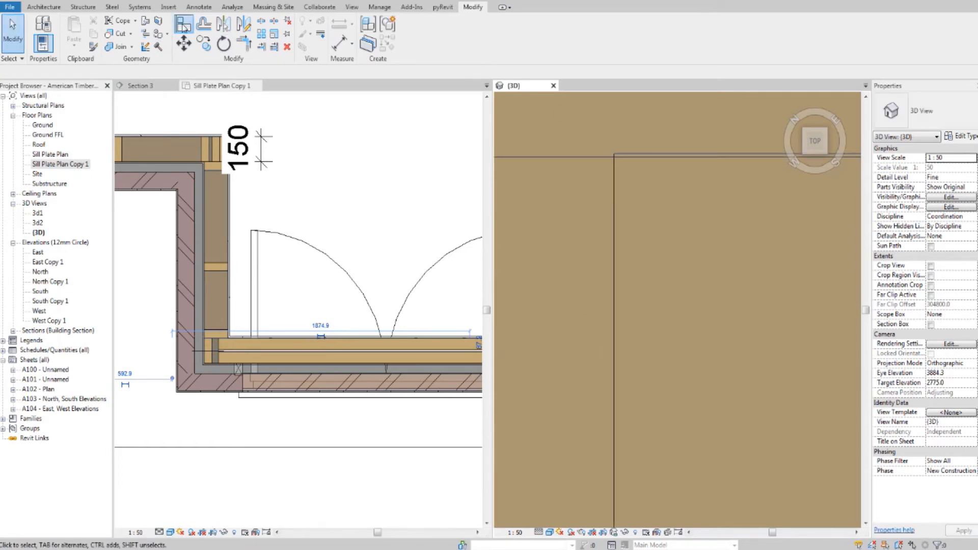
{"action": "left_click", "coordinate": [184, 25]}
{"action": "left_click", "coordinate": [601, 157]}
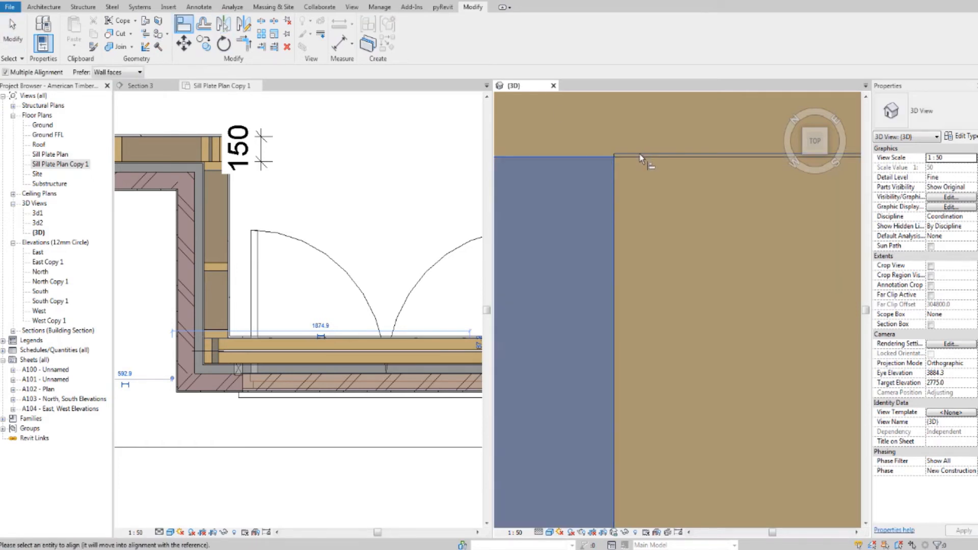
{"action": "key", "text": "Escape"}
Move the copied glulam block slightly in plan so its long edge is flush with the edge of the lintel timber
{"action": "left_click", "coordinate": [619, 153]}
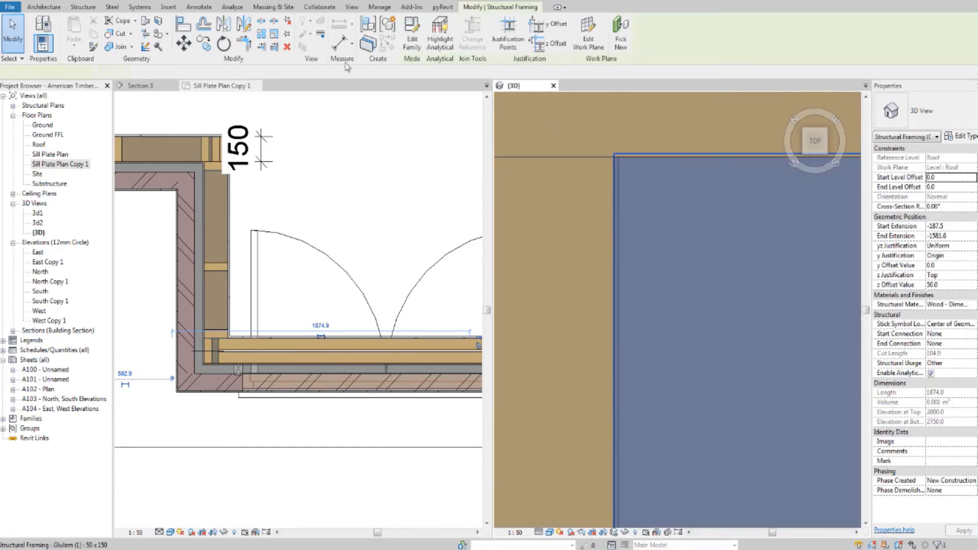
{"action": "key", "text": "m"}
{"action": "key", "text": "v"}
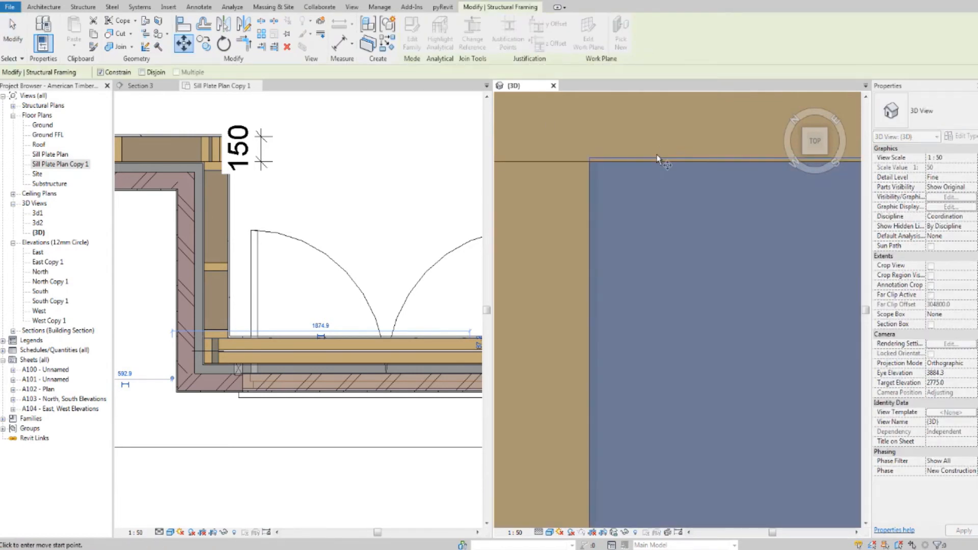
{"action": "left_click", "coordinate": [656, 158]}
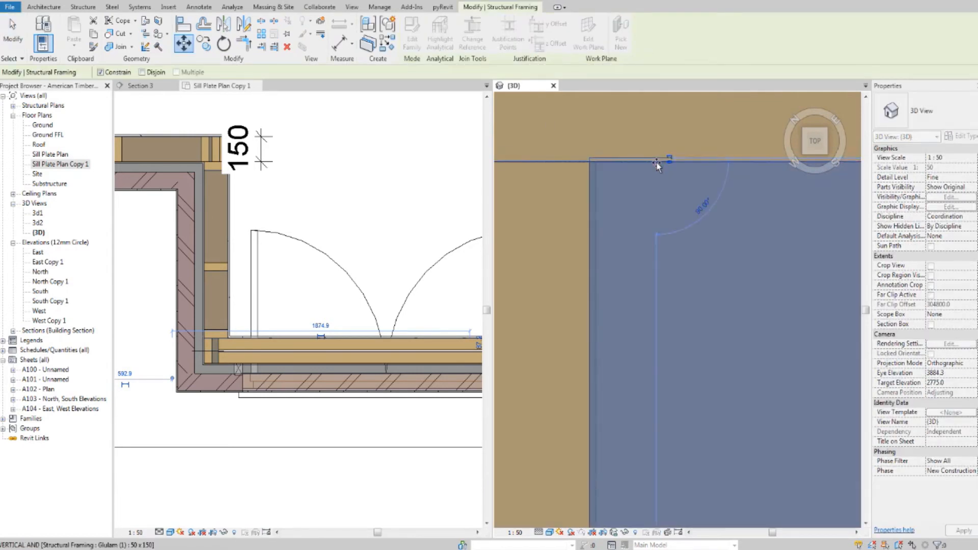
{"action": "left_click", "coordinate": [657, 162]}
{"action": "key", "text": "Escape"}
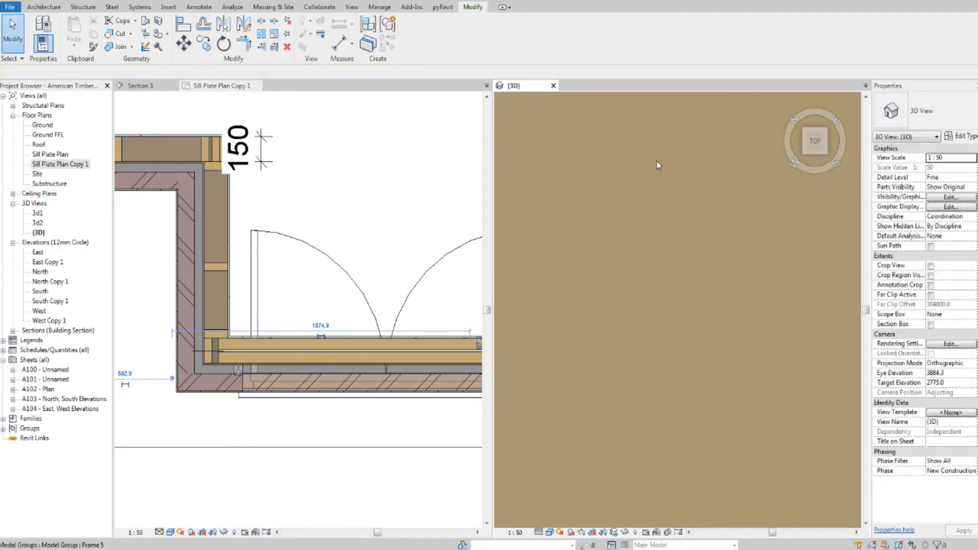
Shorten the copied glulam block by pulling its outer end back to the outer edge of the adjoining wall plate
{"action": "scroll", "coordinate": [657, 164], "scroll_direction": "down", "scroll_amount": 5}
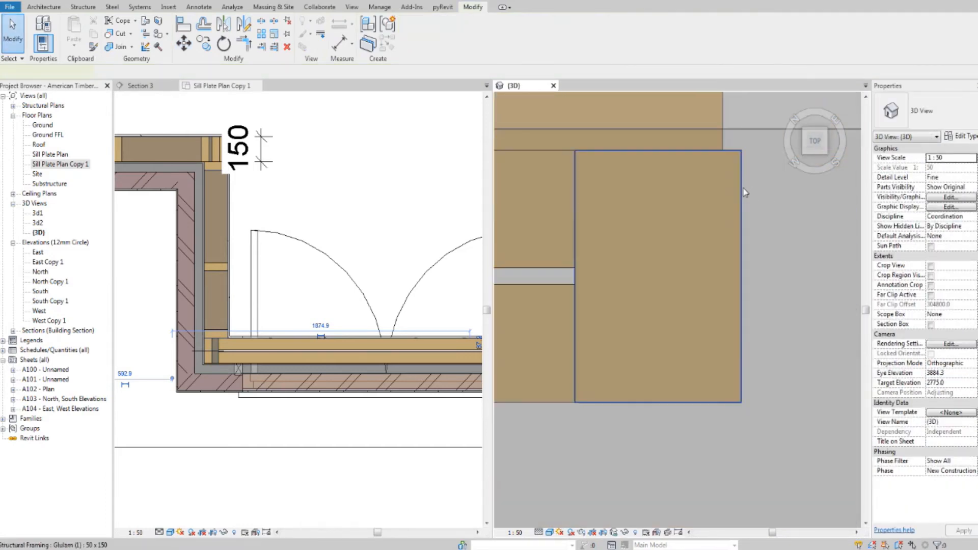
{"action": "left_click", "coordinate": [741, 270]}
{"action": "left_click_drag", "start_coordinate": [735, 290], "coordinate": [707, 289]}
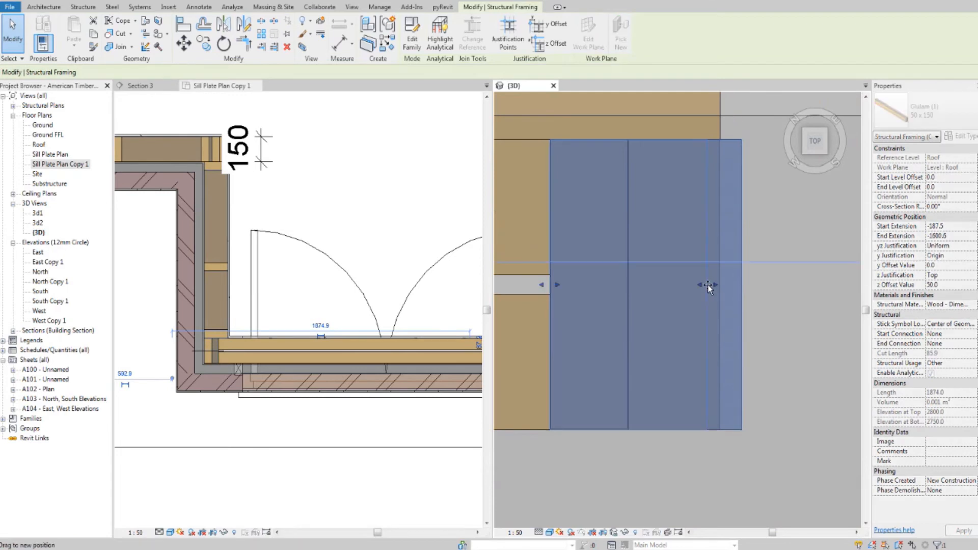
Align the outer end of the copied 50 x 150 glulam block flush with the outer edge of the adjoining wall plate
{"action": "left_click", "coordinate": [399, 97]}
{"action": "key", "text": "a"}
{"action": "key", "text": "l"}
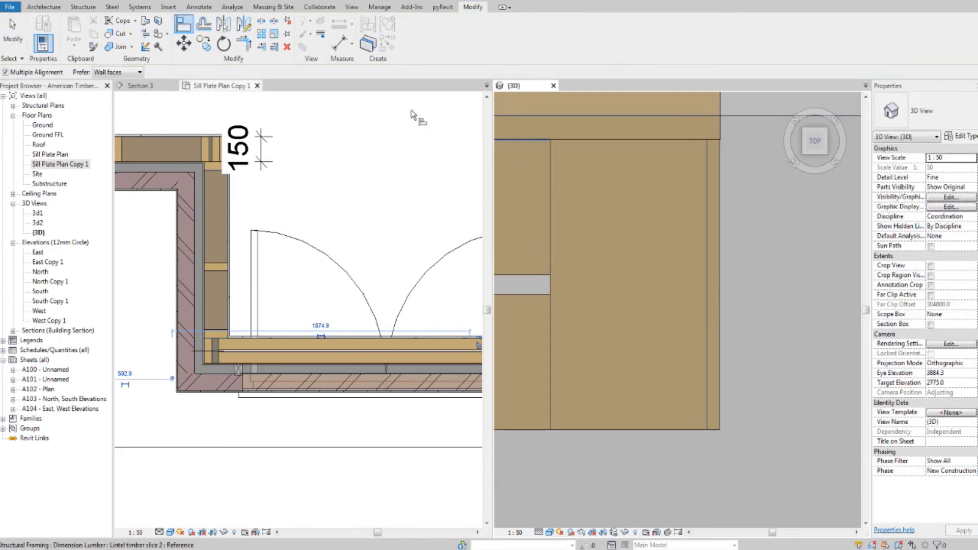
{"action": "left_click", "coordinate": [719, 189]}
{"action": "left_click", "coordinate": [708, 183]}
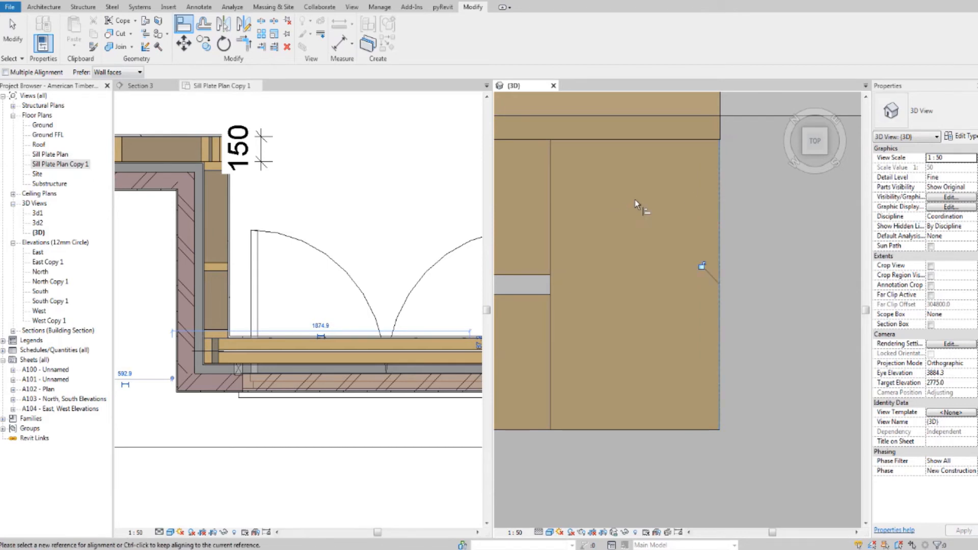
{"action": "scroll", "coordinate": [636, 199], "scroll_direction": "down", "scroll_amount": 4}
{"action": "key", "text": "Escape"}
{"action": "key", "text": "Escape"}
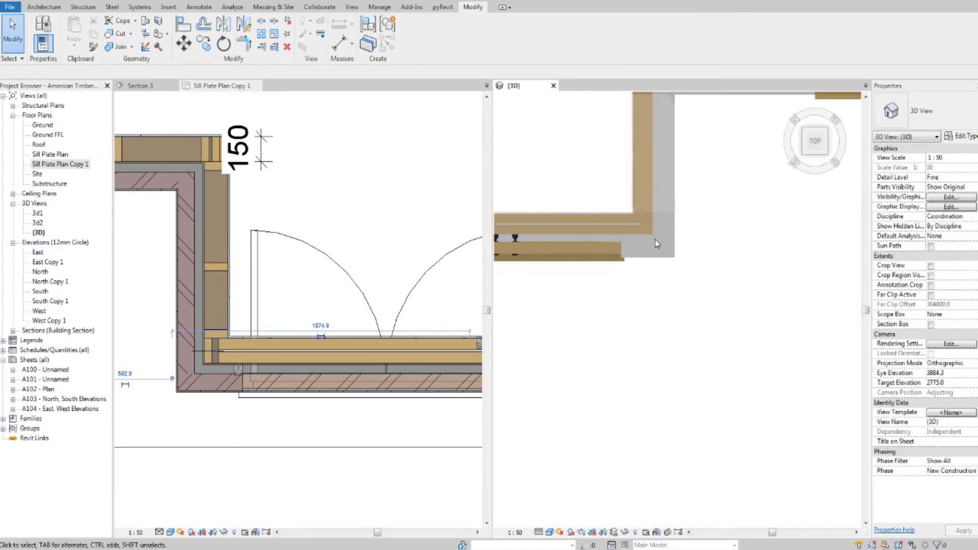
Inspect the lintel corners and their glulam blocks in 3D, and examine the framing around the door opening in Section 3
{"action": "middle_click_drag", "start_coordinate": [647, 276], "coordinate": [751, 235], "text": "shift"}
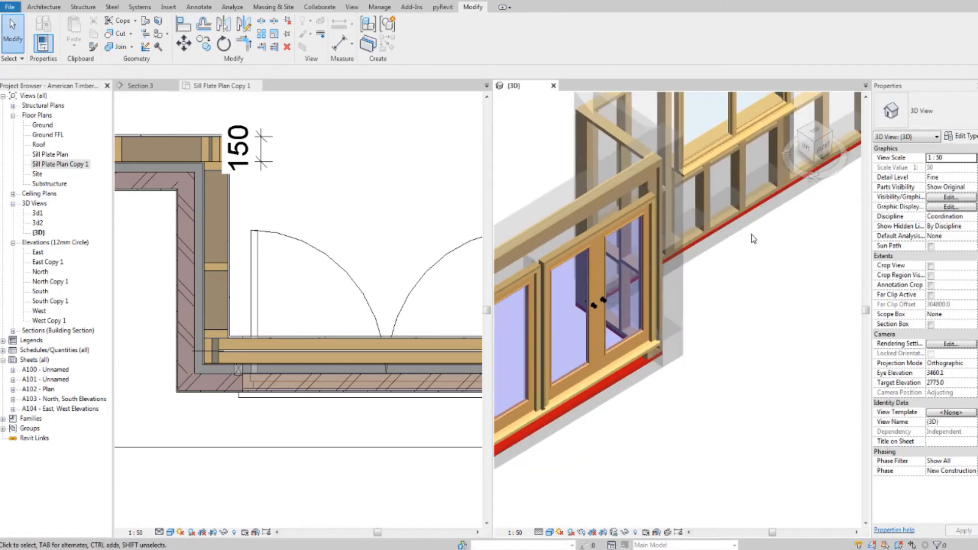
{"action": "scroll", "coordinate": [744, 229], "scroll_direction": "up", "scroll_amount": 5}
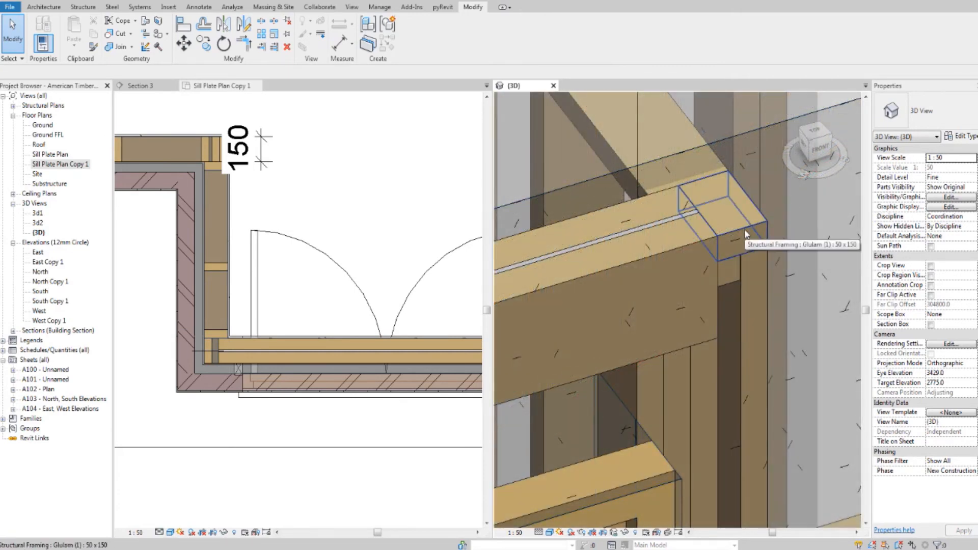
{"action": "scroll", "coordinate": [745, 233], "scroll_direction": "up", "scroll_amount": 4}
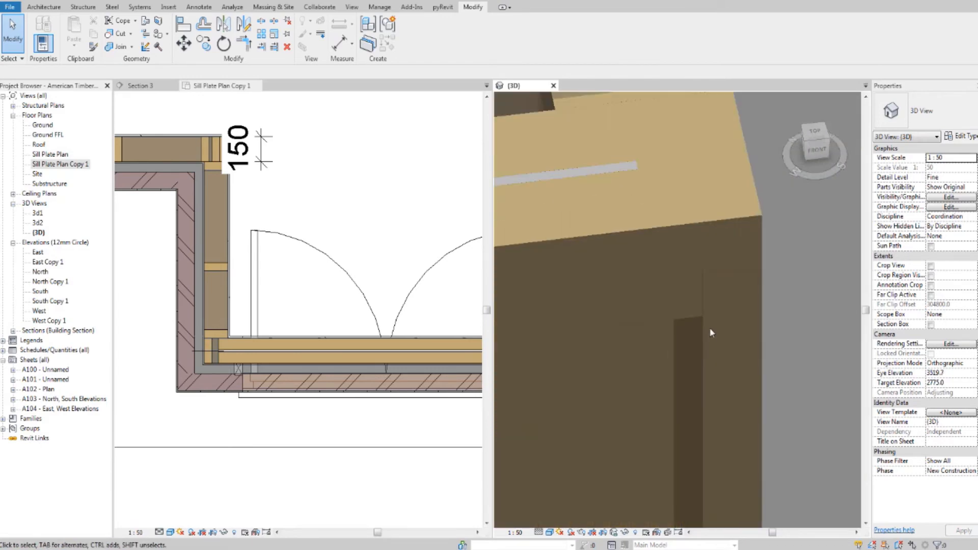
{"action": "scroll", "coordinate": [713, 342], "scroll_direction": "up", "scroll_amount": 2}
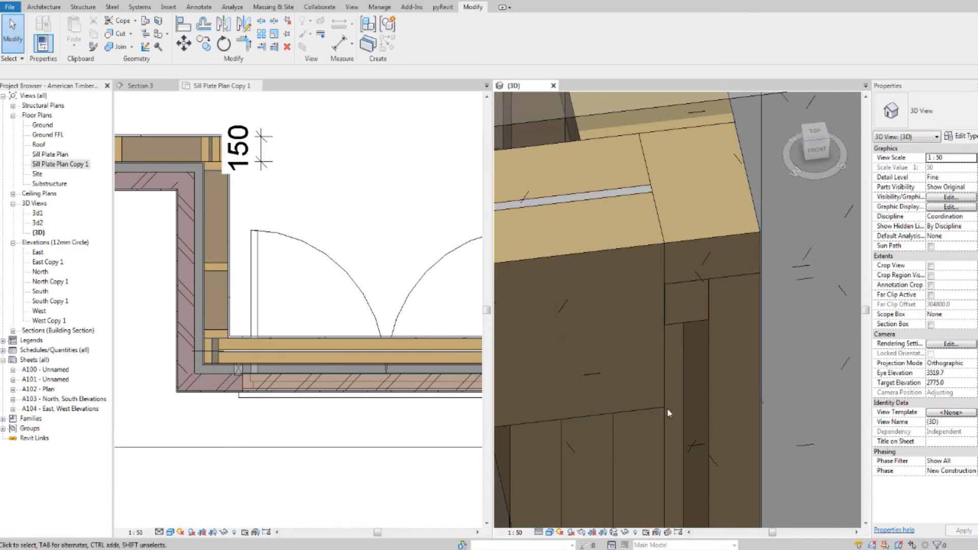
{"action": "scroll", "coordinate": [649, 426], "scroll_direction": "down", "scroll_amount": 1}
{"action": "middle_click_drag", "start_coordinate": [648, 427], "coordinate": [683, 363]}
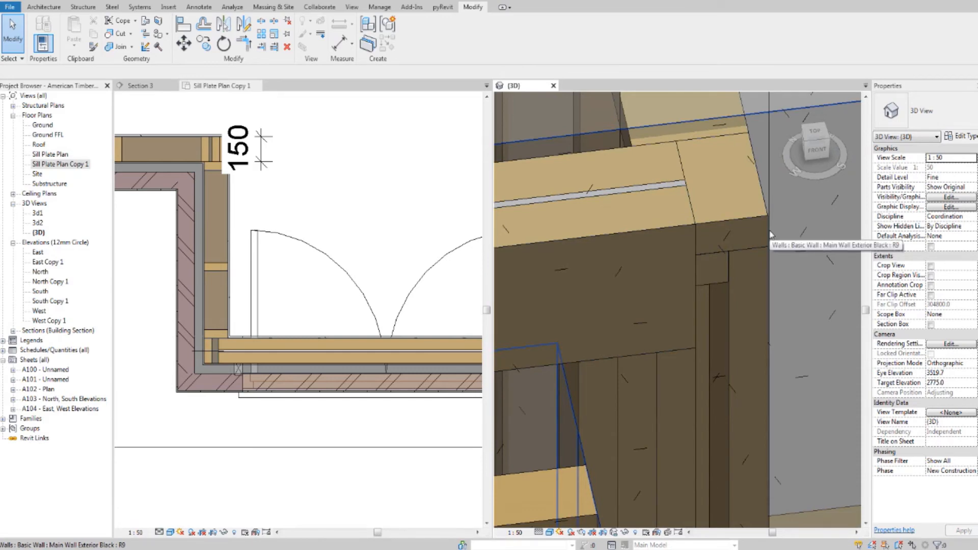
{"action": "middle_click_drag", "start_coordinate": [770, 233], "coordinate": [903, 386], "text": "shift"}
{"action": "scroll", "coordinate": [719, 325], "scroll_direction": "up", "scroll_amount": 5}
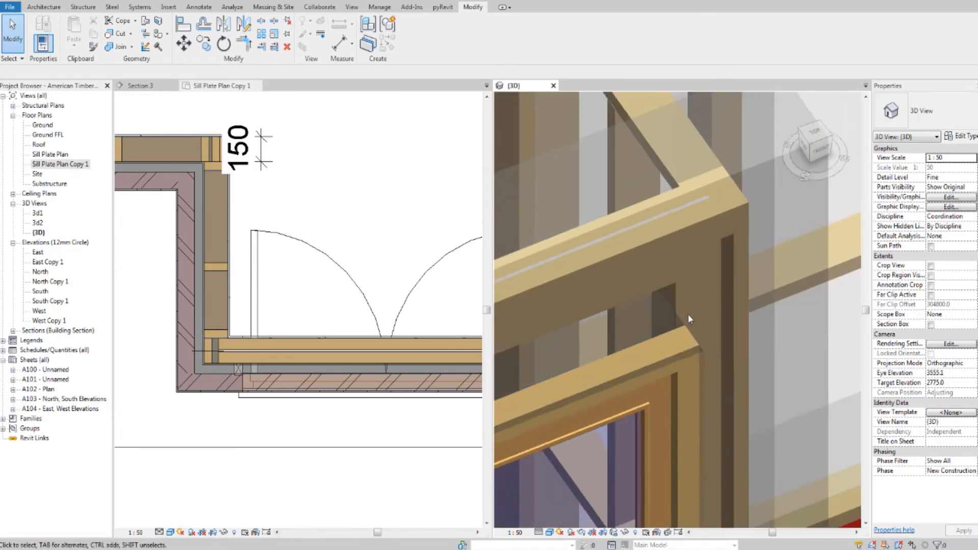
{"action": "scroll", "coordinate": [618, 223], "scroll_direction": "up", "scroll_amount": 1}
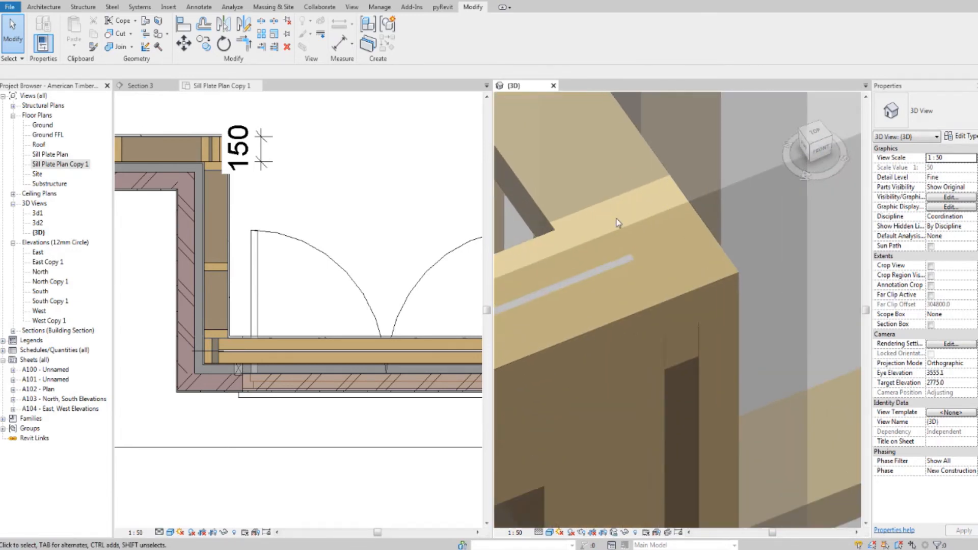
{"action": "middle_click_drag", "start_coordinate": [618, 223], "coordinate": [661, 248]}
{"action": "scroll", "coordinate": [675, 253], "scroll_direction": "down", "scroll_amount": 8}
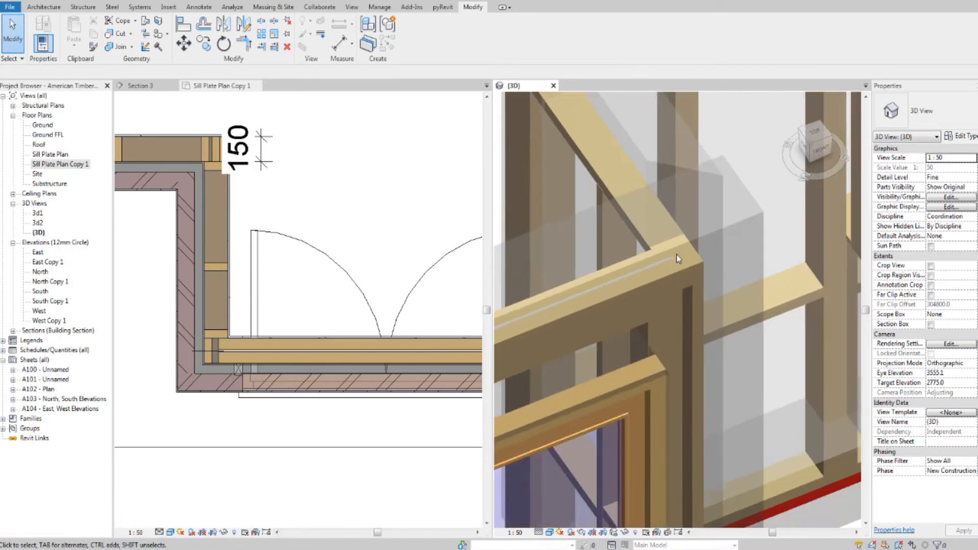
{"action": "middle_click_drag", "start_coordinate": [652, 300], "coordinate": [591, 304], "text": "shift"}
{"action": "scroll", "coordinate": [585, 304], "scroll_direction": "up", "scroll_amount": 6}
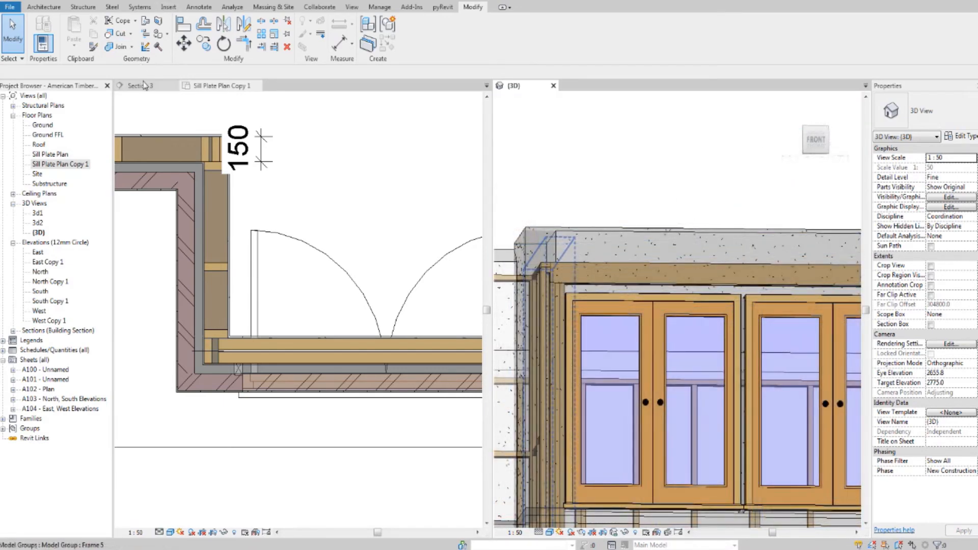
{"action": "left_click", "coordinate": [140, 86]}
{"action": "scroll", "coordinate": [347, 228], "scroll_direction": "down", "scroll_amount": 3}
{"action": "middle_click_drag", "start_coordinate": [432, 284], "coordinate": [362, 247]}
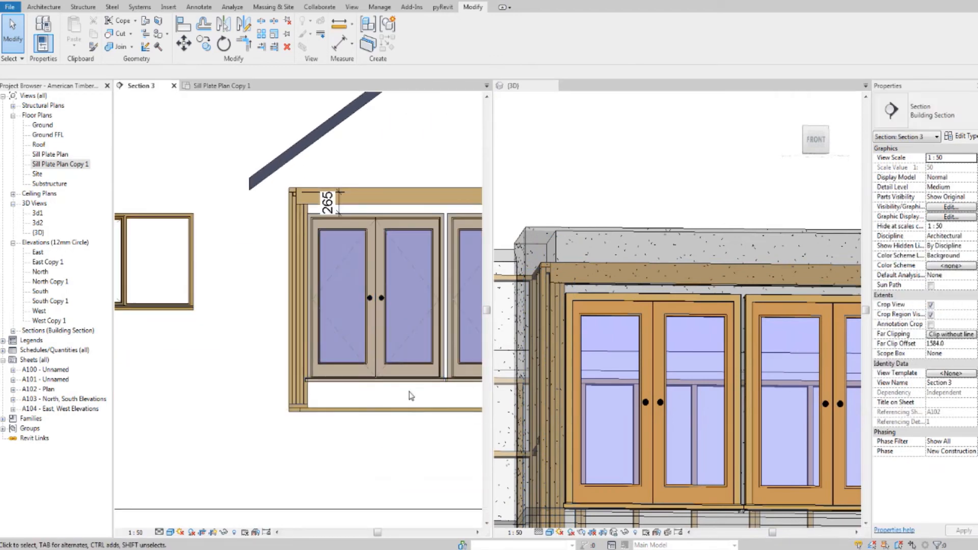
{"action": "scroll", "coordinate": [410, 396], "scroll_direction": "up", "scroll_amount": 1}
{"action": "middle_click_drag", "start_coordinate": [411, 395], "coordinate": [232, 391]}
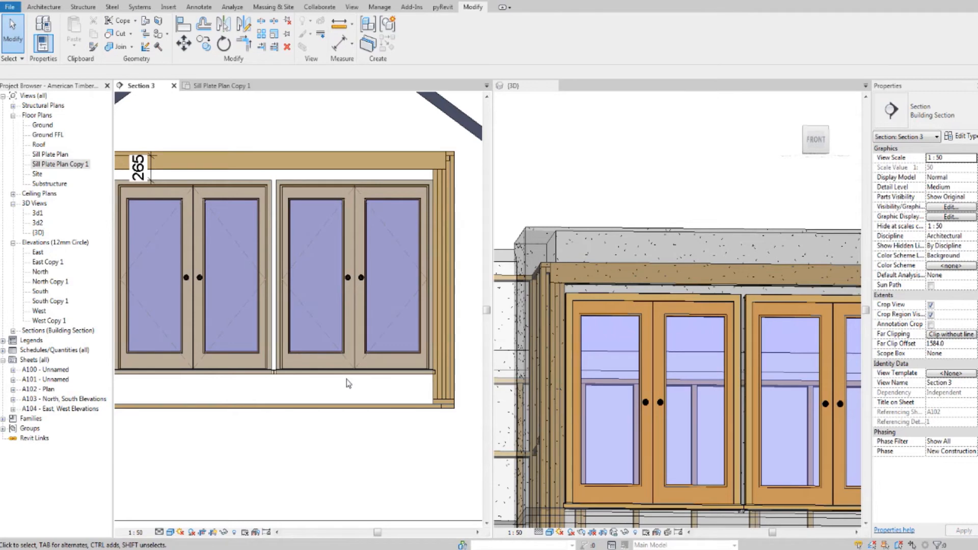
{"action": "scroll", "coordinate": [326, 331], "scroll_direction": "down", "scroll_amount": 2}
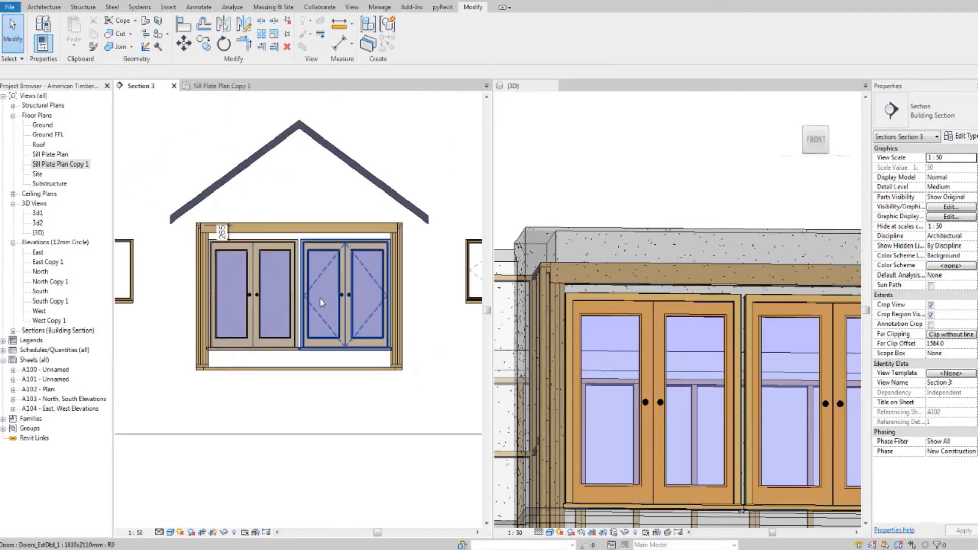
In the Sill Plate Plan Copy 1 view, copy the Panel 3 group from the rear wall to the clear space outside the doors
{"action": "left_click", "coordinate": [222, 88]}
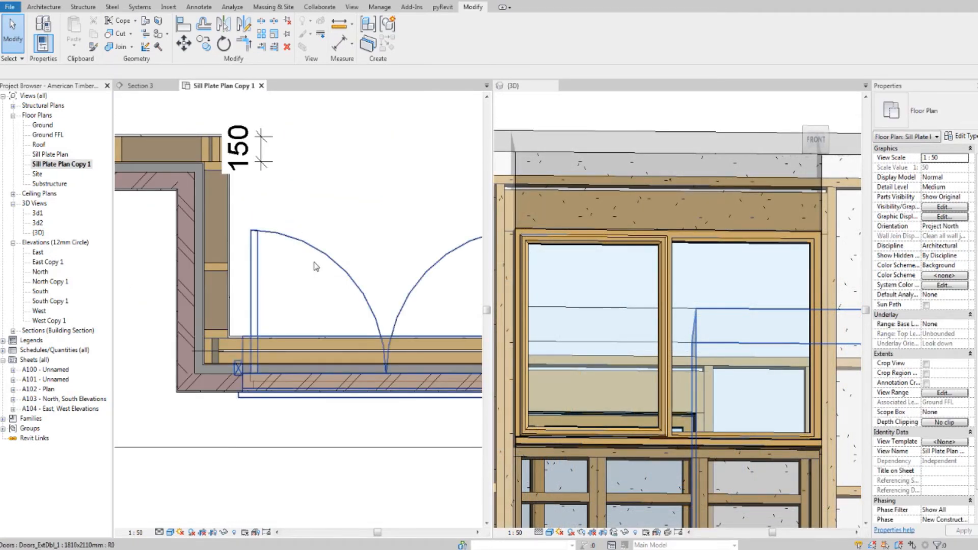
{"action": "scroll", "coordinate": [314, 260], "scroll_direction": "down", "scroll_amount": 5}
{"action": "scroll", "coordinate": [316, 260], "scroll_direction": "down", "scroll_amount": 5}
{"action": "scroll", "coordinate": [403, 260], "scroll_direction": "up", "scroll_amount": 8}
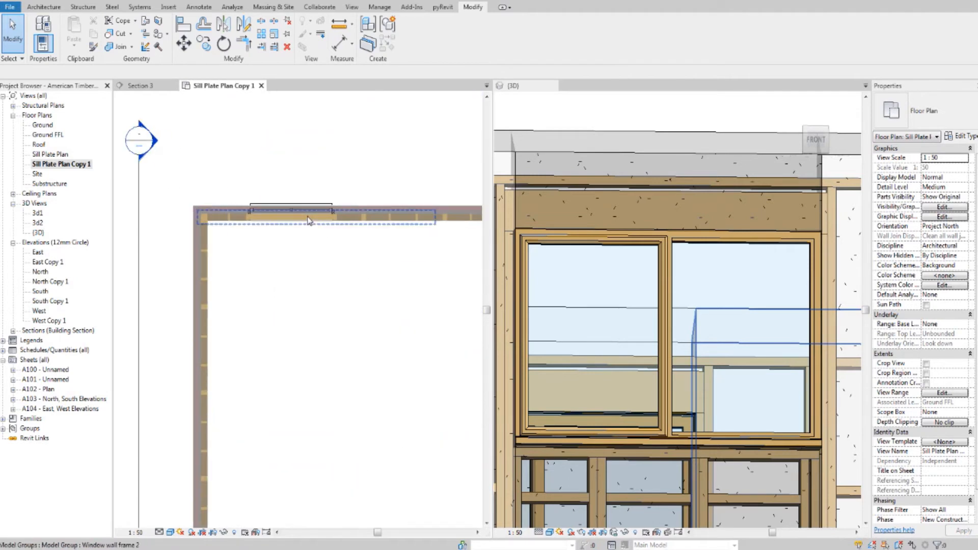
{"action": "middle_click_drag", "start_coordinate": [422, 267], "coordinate": [256, 283]}
{"action": "scroll", "coordinate": [255, 282], "scroll_direction": "down", "scroll_amount": 3}
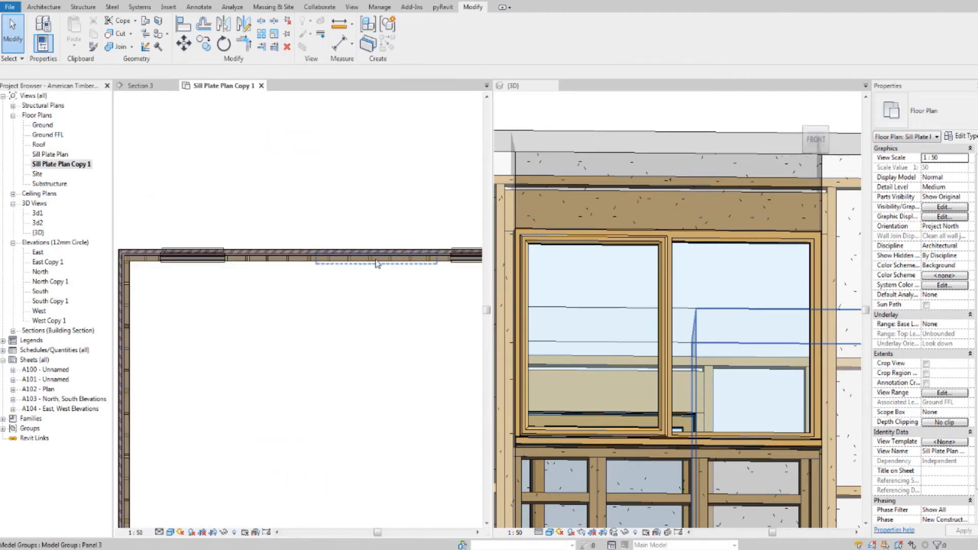
{"action": "left_click", "coordinate": [376, 263]}
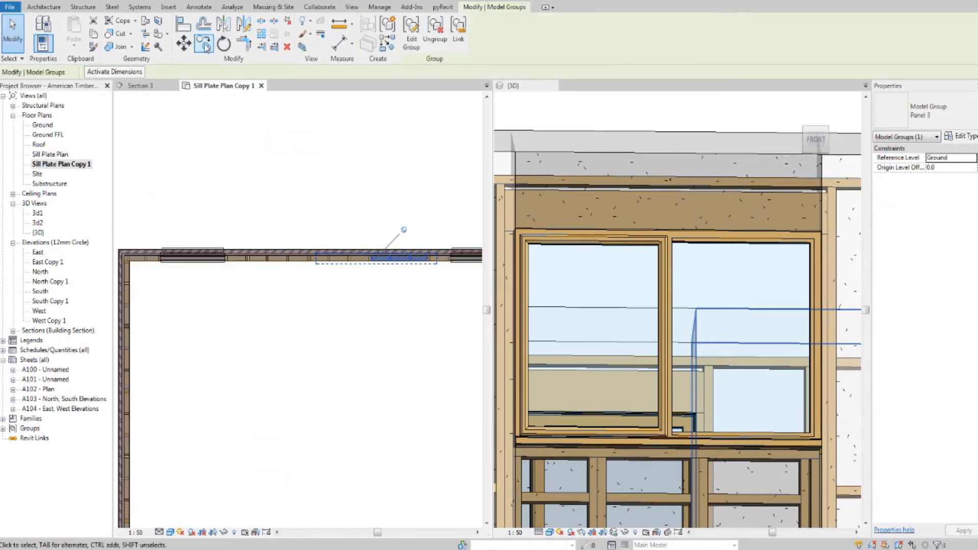
{"action": "left_click", "coordinate": [205, 46]}
{"action": "left_click", "coordinate": [377, 257]}
{"action": "scroll", "coordinate": [382, 275], "scroll_direction": "down", "scroll_amount": 4}
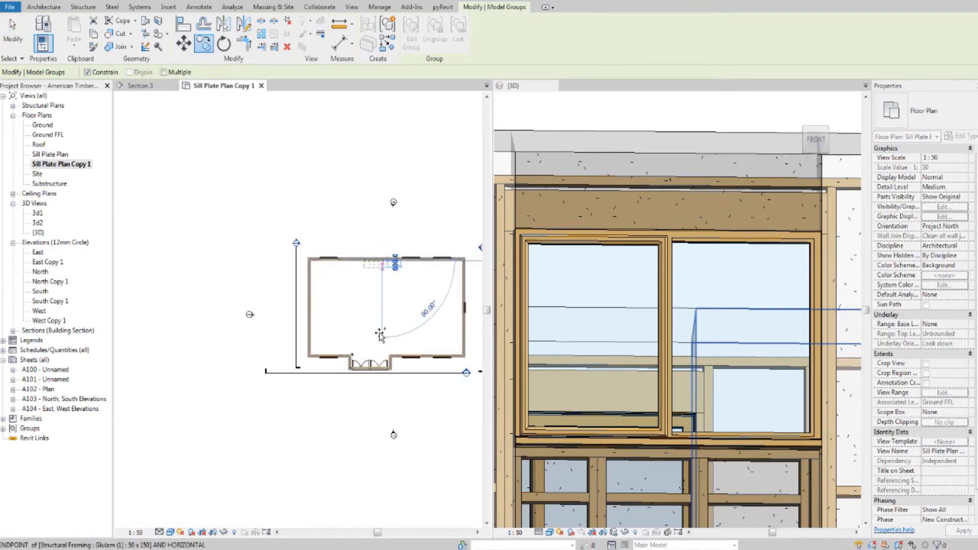
{"action": "scroll", "coordinate": [375, 301], "scroll_direction": "up", "scroll_amount": 6}
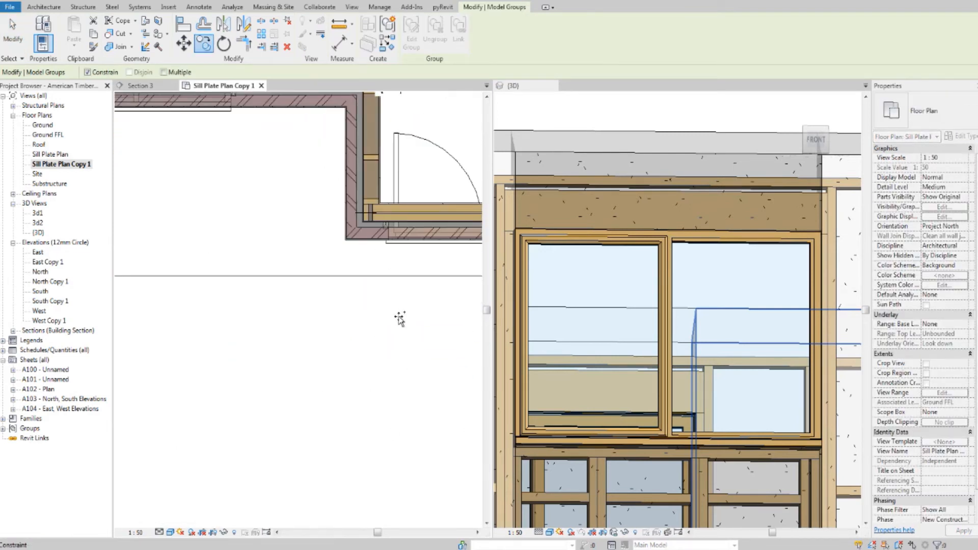
{"action": "scroll", "coordinate": [396, 334], "scroll_direction": "down", "scroll_amount": 3}
{"action": "left_click", "coordinate": [396, 333]}
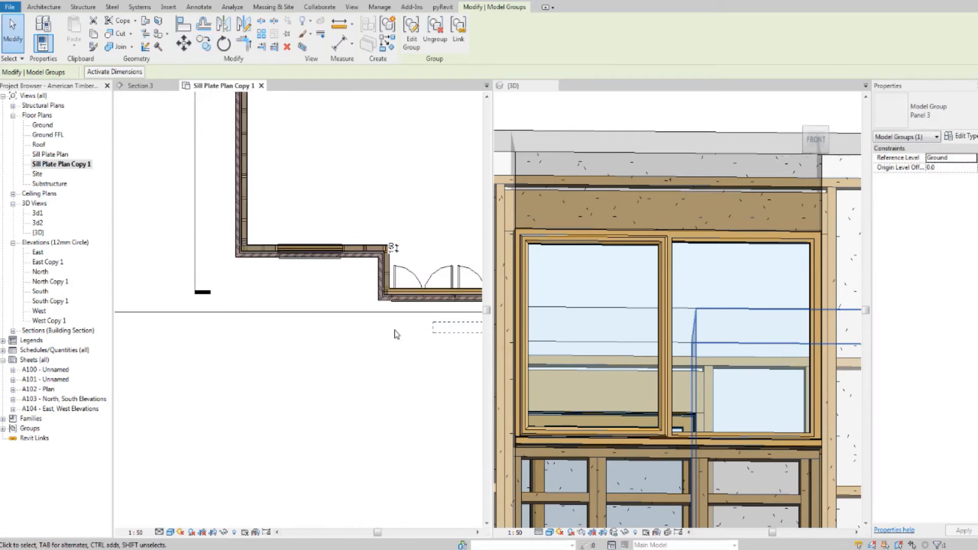
Check the position of the copied Panel 3 frame relative to the doors in plan and in 3D
{"action": "scroll", "coordinate": [395, 332], "scroll_direction": "up", "scroll_amount": 3}
{"action": "middle_click_drag", "start_coordinate": [395, 332], "coordinate": [357, 339]}
{"action": "scroll", "coordinate": [359, 327], "scroll_direction": "up", "scroll_amount": 1}
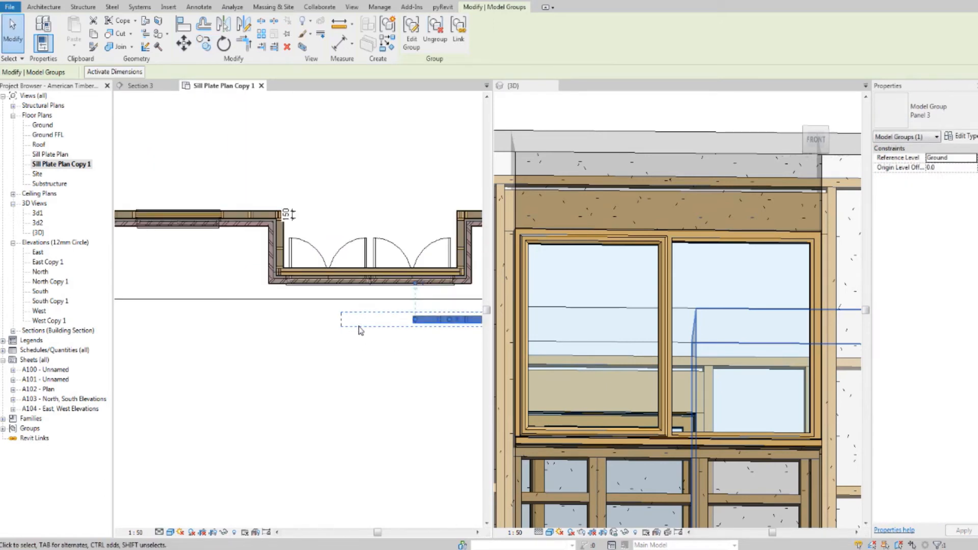
{"action": "left_click", "coordinate": [360, 331]}
{"action": "scroll", "coordinate": [743, 317], "scroll_direction": "up", "scroll_amount": 1}
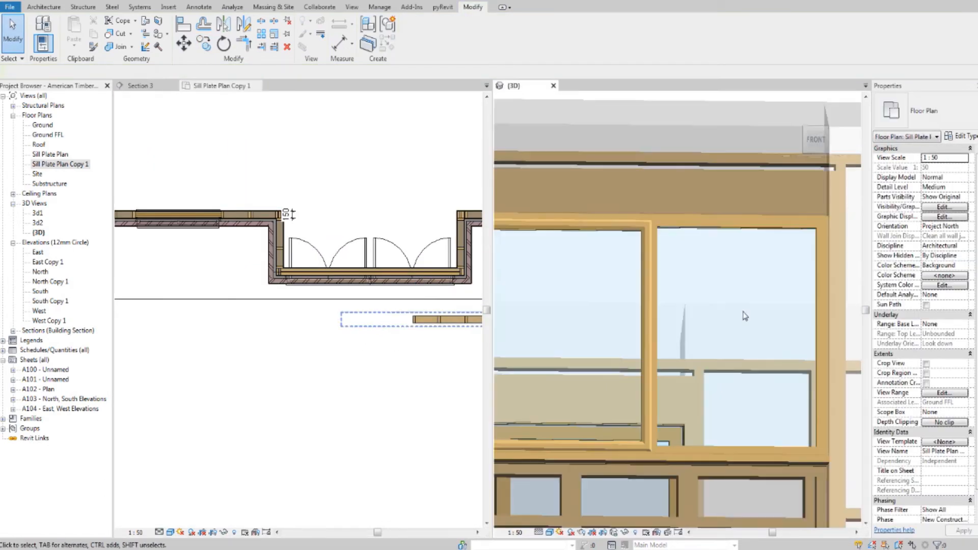
{"action": "scroll", "coordinate": [739, 306], "scroll_direction": "down", "scroll_amount": 6}
{"action": "middle_click_drag", "start_coordinate": [736, 346], "coordinate": [640, 404], "text": "shift"}
{"action": "middle_click_drag", "start_coordinate": [723, 403], "coordinate": [665, 356], "text": "shift"}
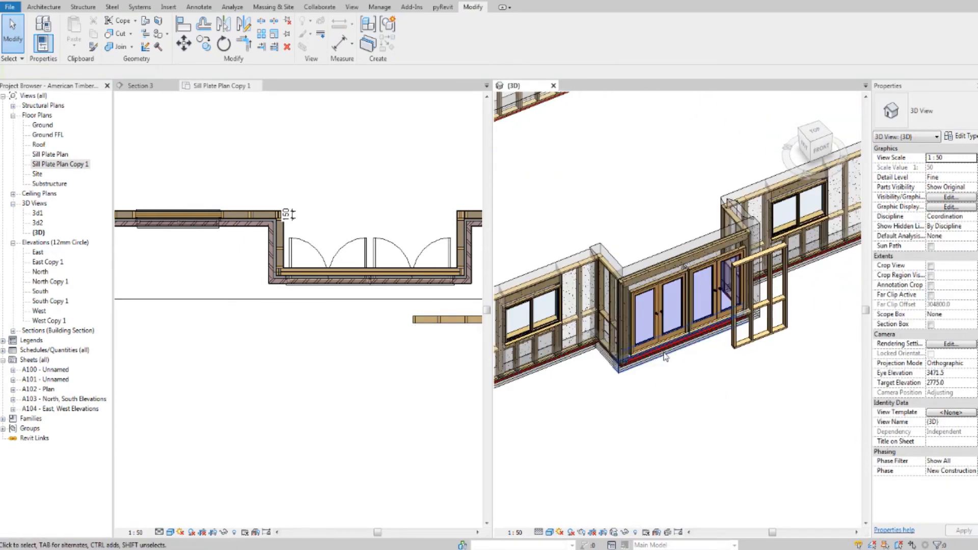
{"action": "scroll", "coordinate": [610, 360], "scroll_direction": "up", "scroll_amount": 2}
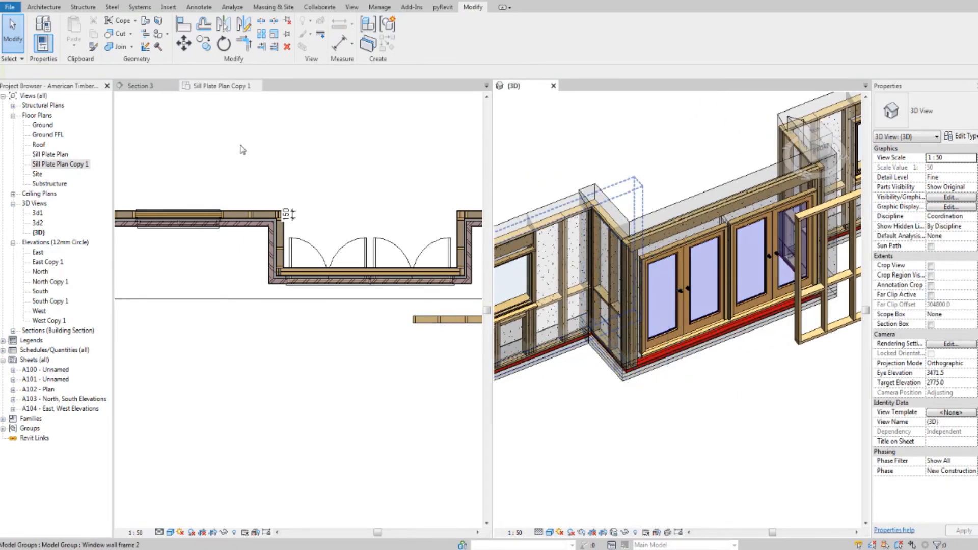
Move the Section 3 line outward in plan past the copied panel, and show the panel in front of the doors in Section 3
{"action": "left_click", "coordinate": [140, 86]}
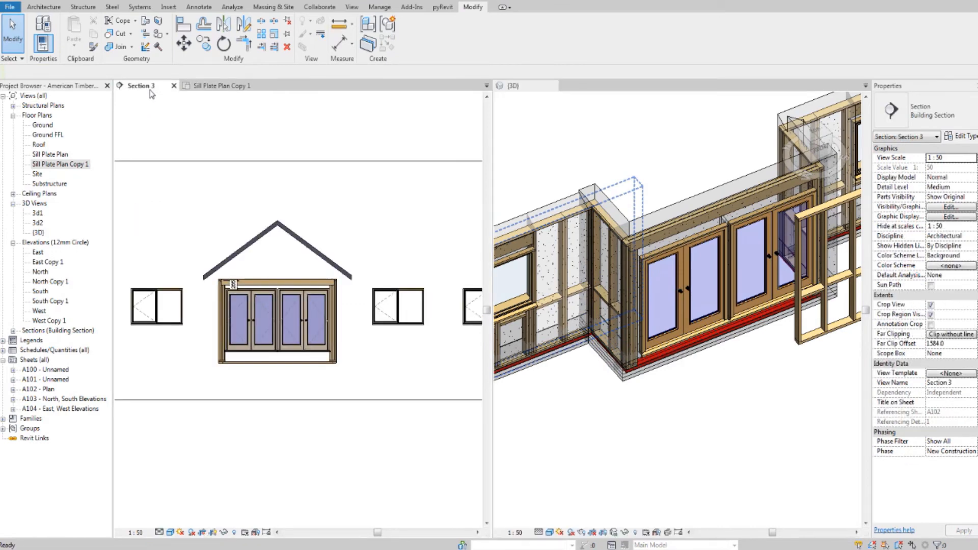
{"action": "left_click", "coordinate": [216, 87]}
{"action": "left_click", "coordinate": [397, 317]}
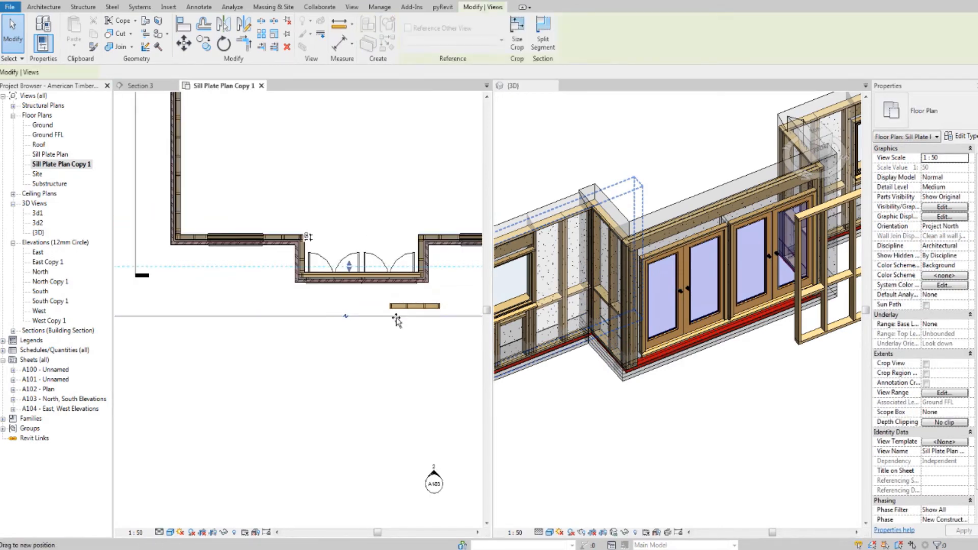
{"action": "left_click", "coordinate": [140, 87]}
{"action": "scroll", "coordinate": [390, 301], "scroll_direction": "up", "scroll_amount": 5}
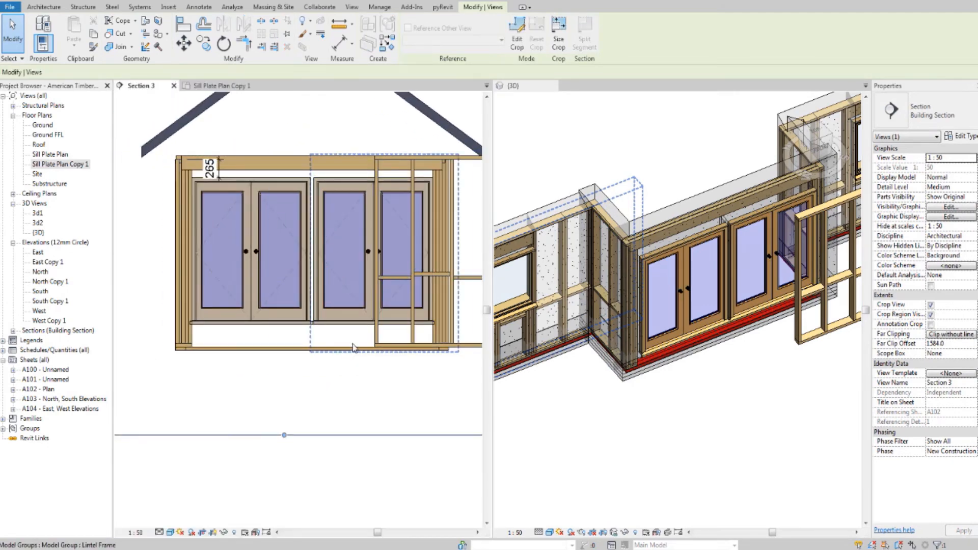
{"action": "middle_click_drag", "start_coordinate": [354, 347], "coordinate": [332, 353]}
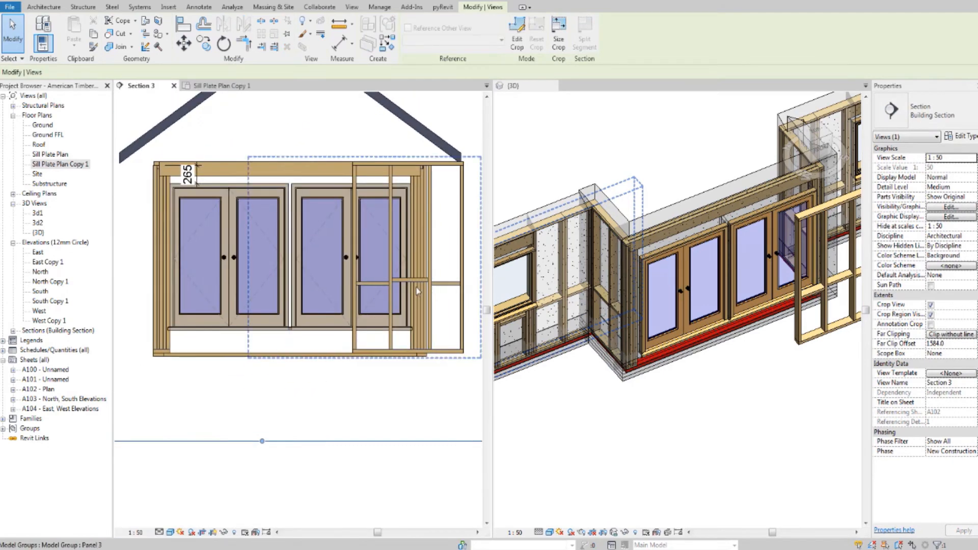
Ungroup the copied Panel 3 frame in Section 3 into its individual timbers
{"action": "left_click", "coordinate": [463, 227]}
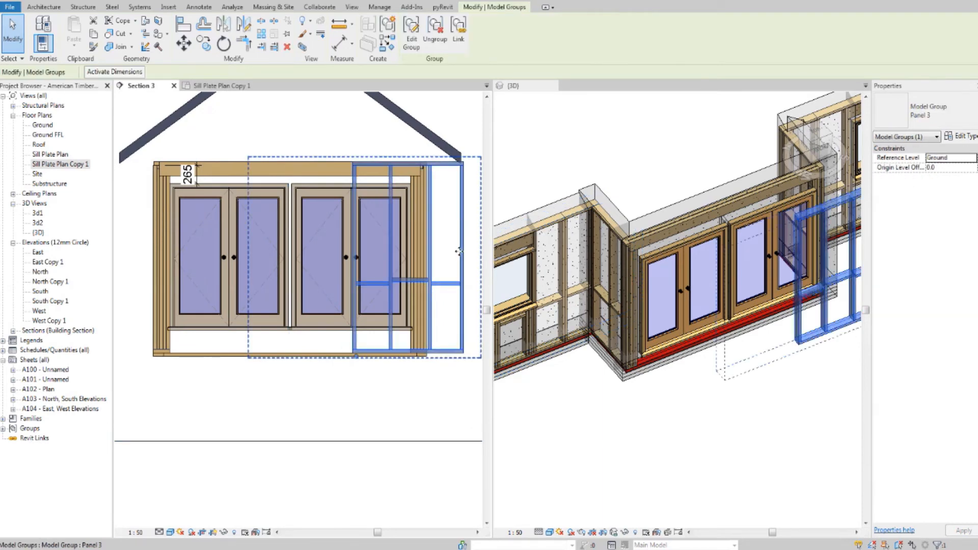
{"action": "left_click", "coordinate": [440, 38]}
{"action": "scroll", "coordinate": [375, 365], "scroll_direction": "up", "scroll_amount": 2}
{"action": "scroll", "coordinate": [393, 297], "scroll_direction": "down", "scroll_amount": 1}
{"action": "scroll", "coordinate": [434, 177], "scroll_direction": "up", "scroll_amount": 3}
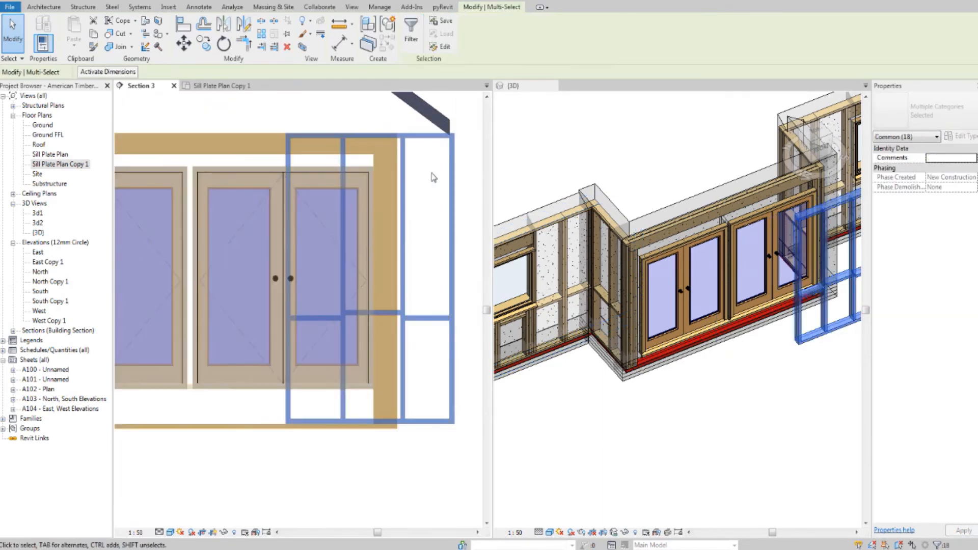
Measure the vertical distance from the bottom of the doors to the top edge of the copied panel's top plate
{"action": "key", "text": "d"}
{"action": "key", "text": "i"}
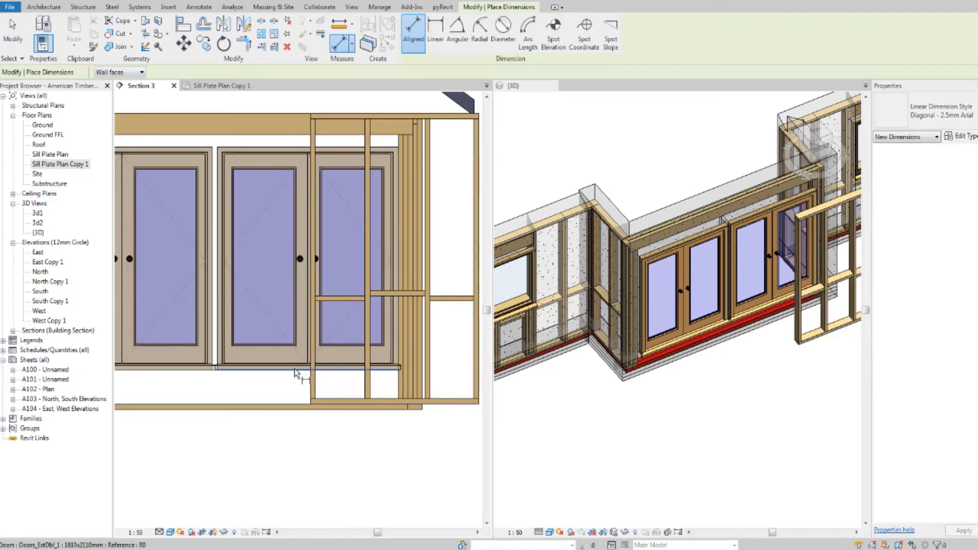
{"action": "left_click", "coordinate": [295, 370]}
{"action": "scroll", "coordinate": [306, 163], "scroll_direction": "up", "scroll_amount": 4}
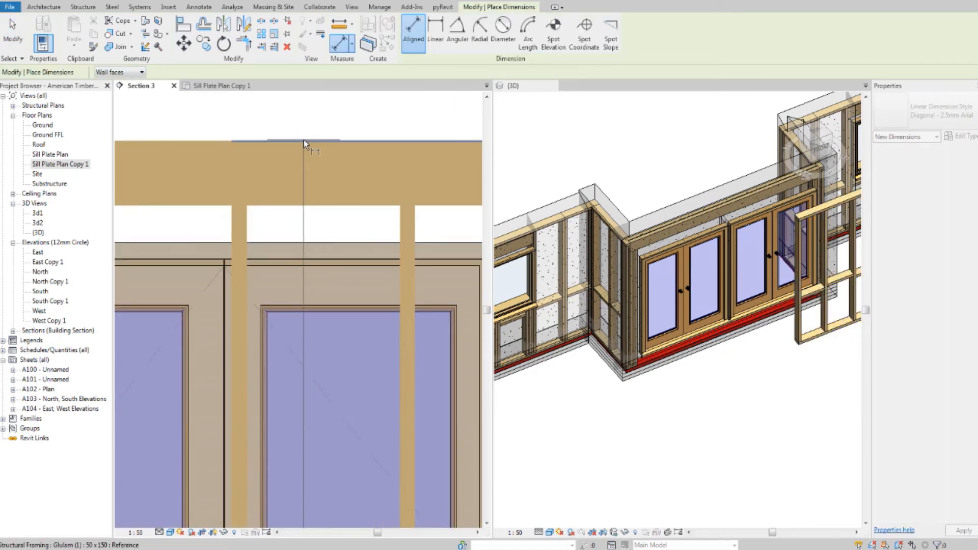
{"action": "left_click", "coordinate": [301, 143]}
{"action": "scroll", "coordinate": [301, 142], "scroll_direction": "down", "scroll_amount": 4}
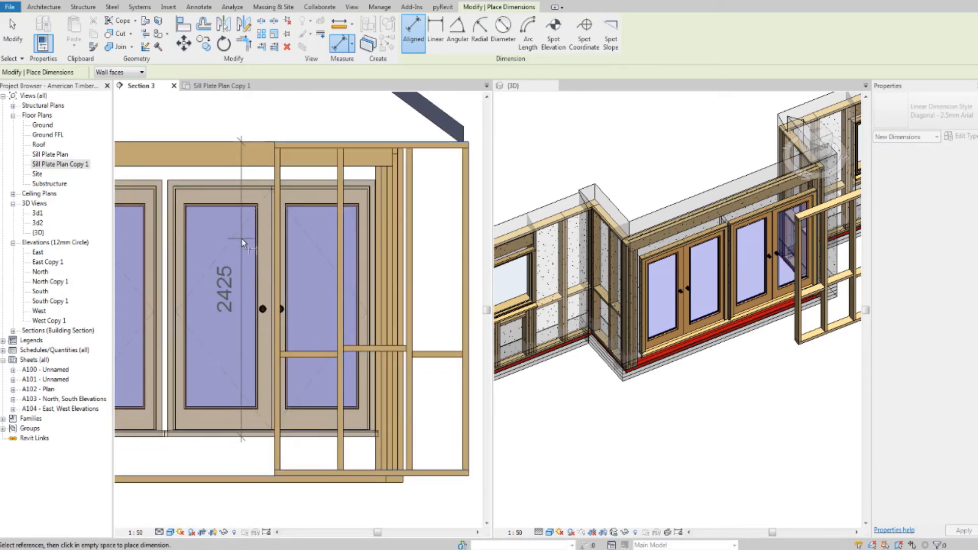
{"action": "key", "text": "Escape"}
{"action": "key", "text": "Escape"}
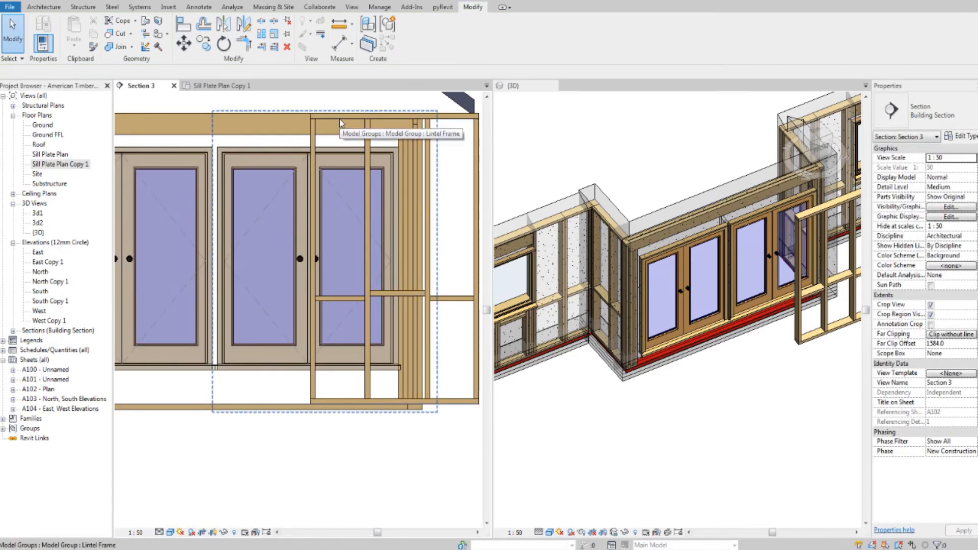
Lower the copied panel's top plate to just beneath the doors by setting its z Offset Value to -2375
{"action": "key", "text": "Tab"}
{"action": "left_click", "coordinate": [339, 120]}
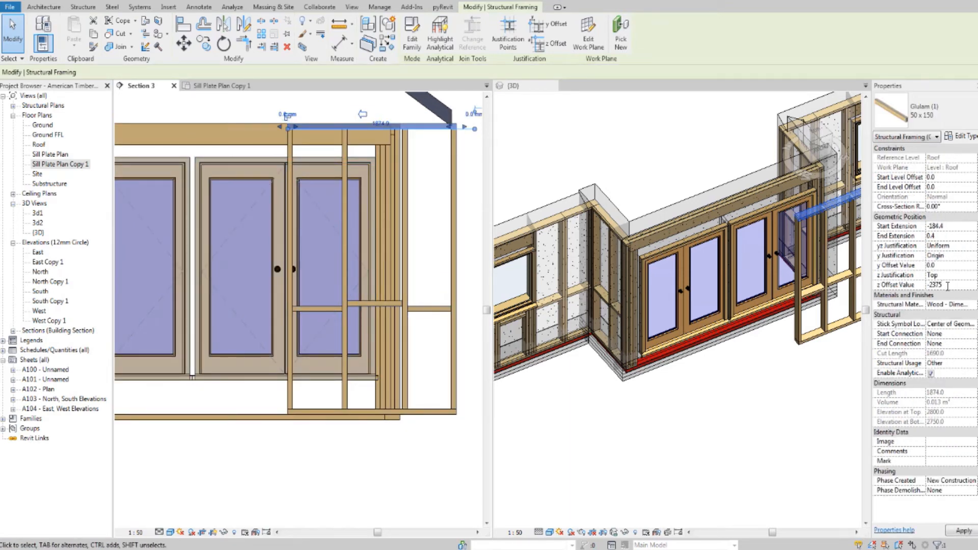
{"action": "key", "text": "Return"}
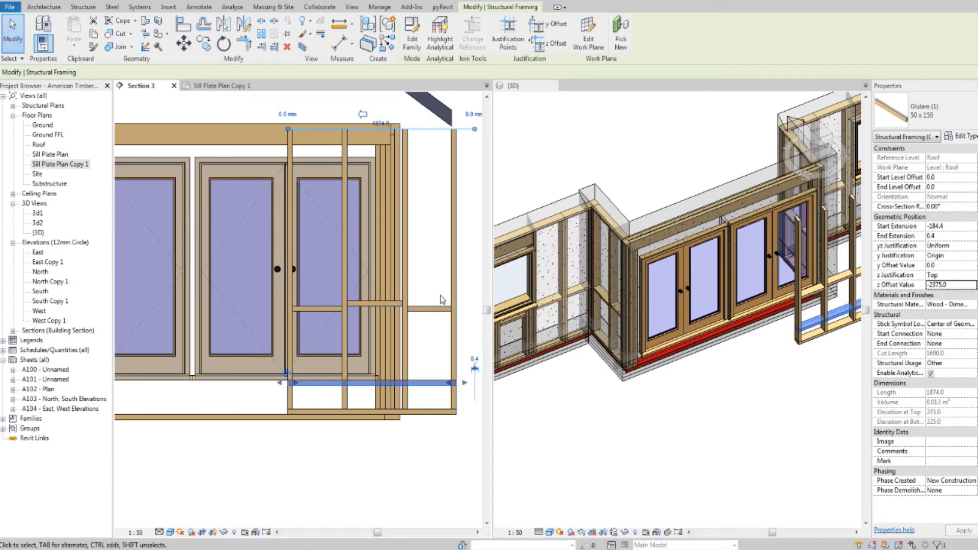
Delete the mid-height horizontal timbers between the studs of the copied panel
{"action": "scroll", "coordinate": [375, 322], "scroll_direction": "down", "scroll_amount": 1}
{"action": "left_click", "coordinate": [327, 308]}
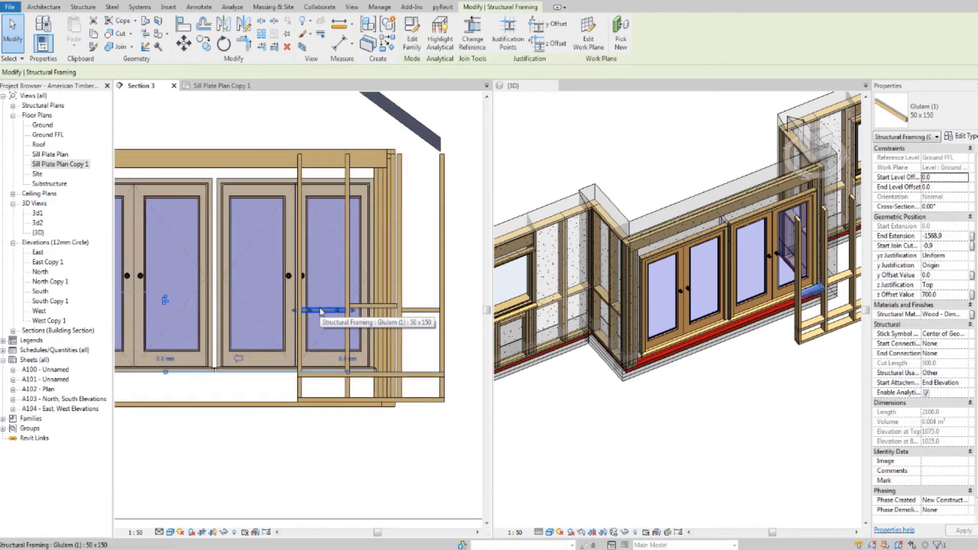
{"action": "key", "text": "Escape"}
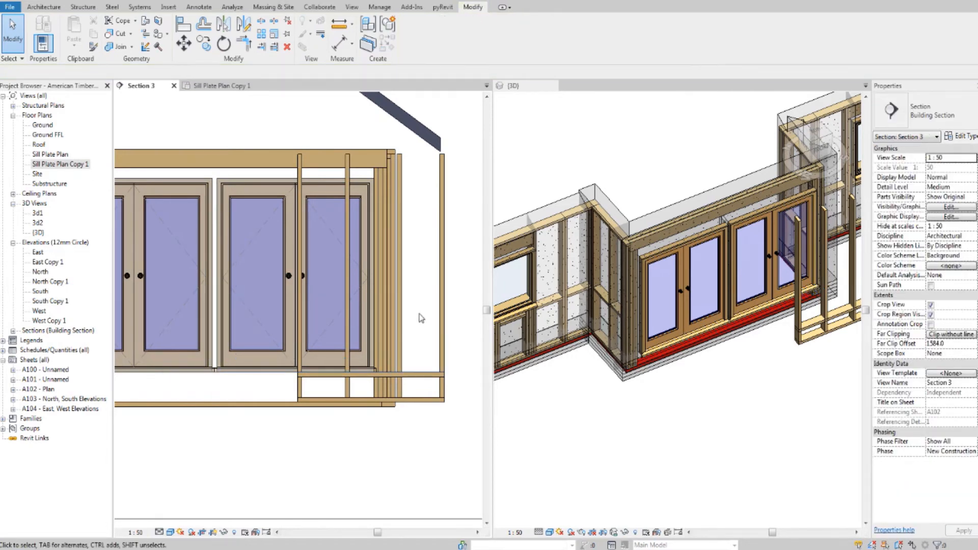
Measure from the stud tops to the underside of the lowered plate and set all four studs' Top Offset to -2425
{"action": "middle_click_drag", "start_coordinate": [430, 217], "coordinate": [412, 232]}
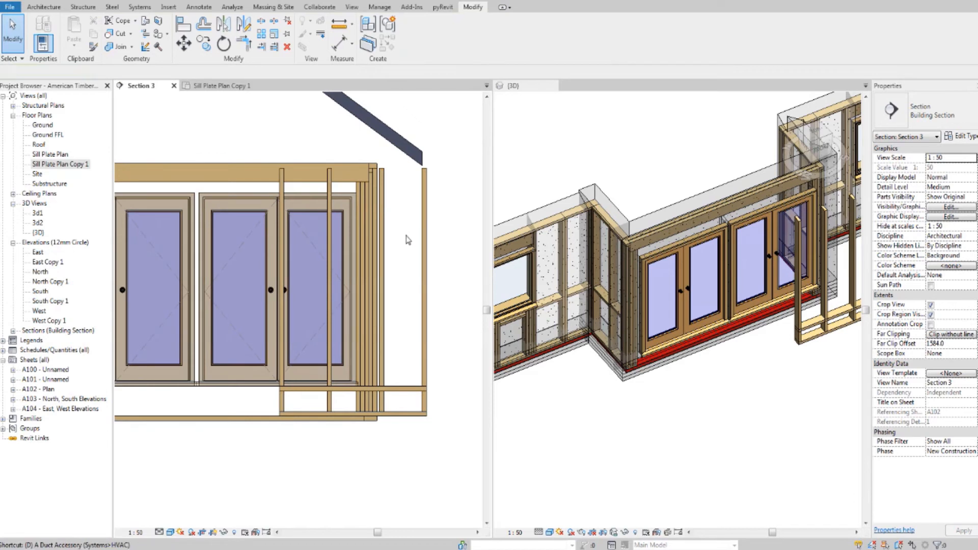
{"action": "key", "text": "i"}
{"action": "scroll", "coordinate": [427, 171], "scroll_direction": "up", "scroll_amount": 5}
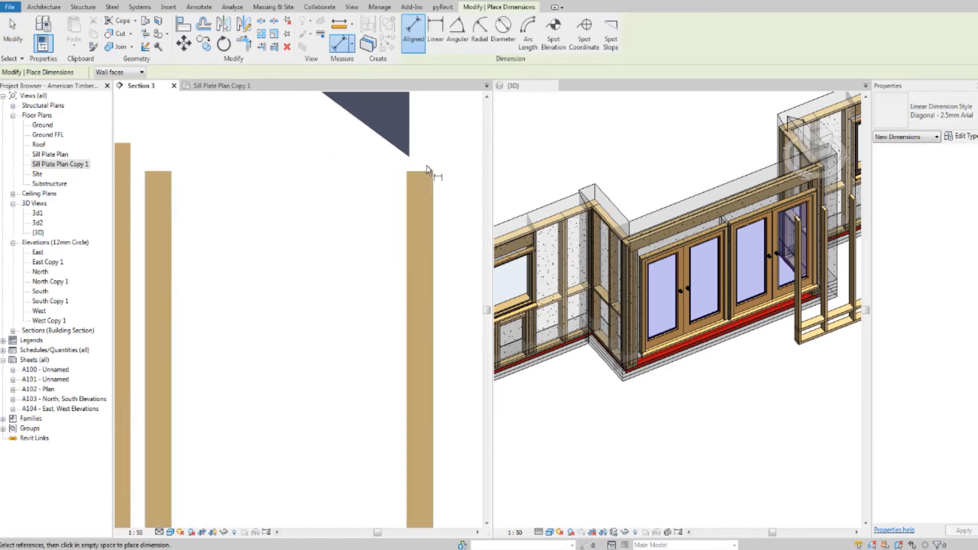
{"action": "scroll", "coordinate": [427, 172], "scroll_direction": "down", "scroll_amount": 5}
{"action": "scroll", "coordinate": [343, 468], "scroll_direction": "up", "scroll_amount": 5}
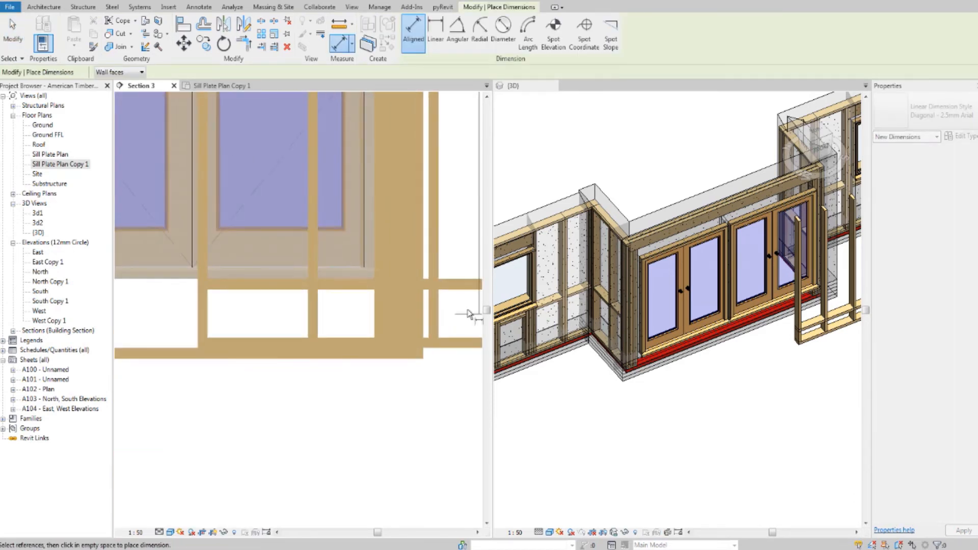
{"action": "scroll", "coordinate": [468, 312], "scroll_direction": "down", "scroll_amount": 3}
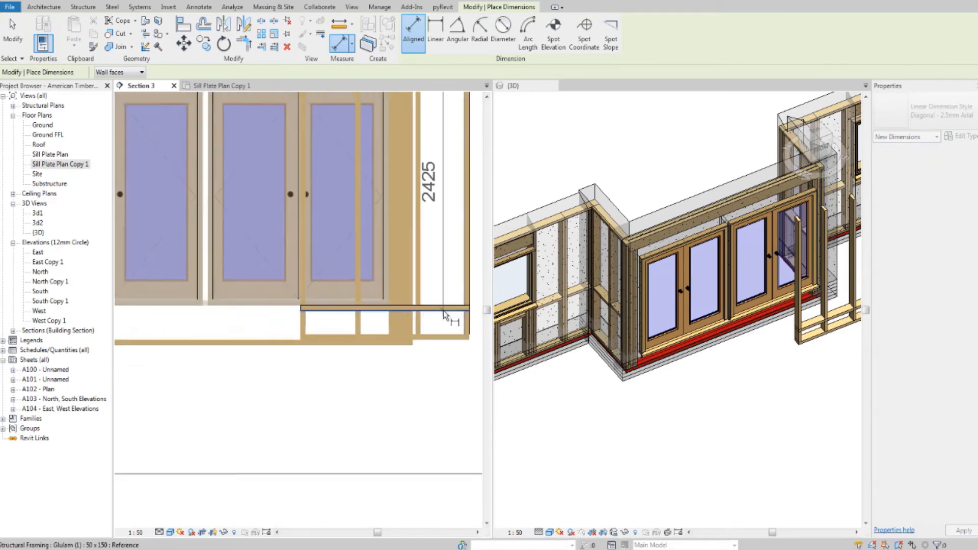
{"action": "middle_click_drag", "start_coordinate": [443, 314], "coordinate": [336, 359]}
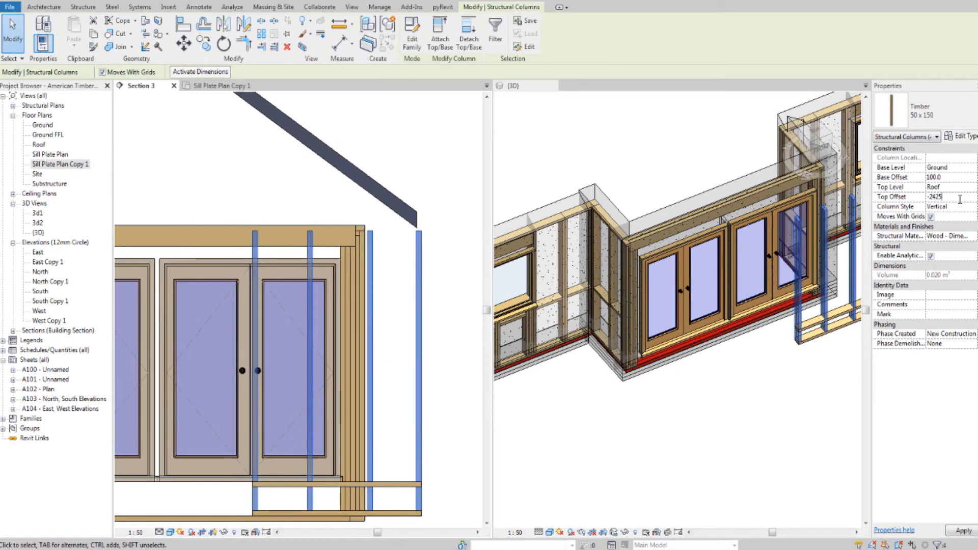
{"action": "key", "text": "Return"}
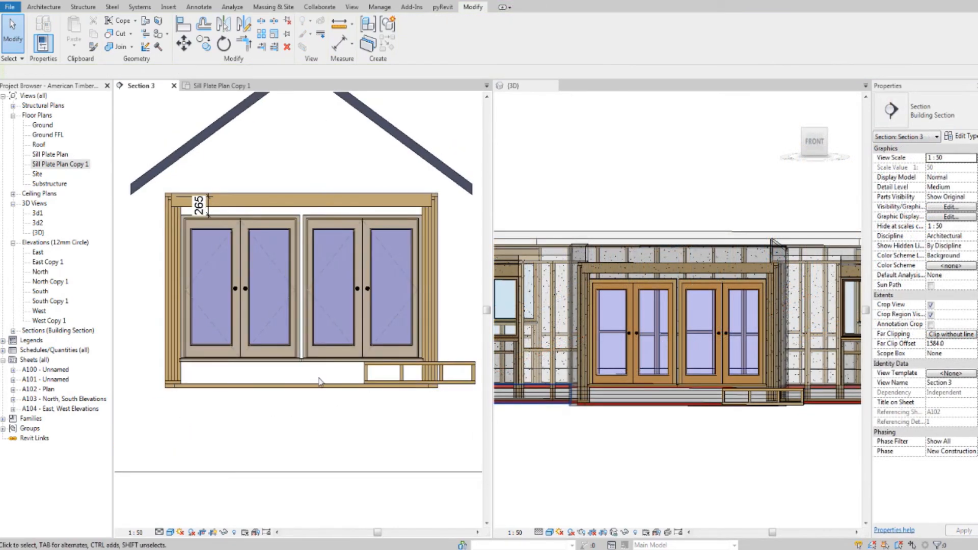
Move the short frame's four studs and two plates together against the inner face of the left jamb posts beneath the doors
{"action": "scroll", "coordinate": [317, 377], "scroll_direction": "up", "scroll_amount": 2}
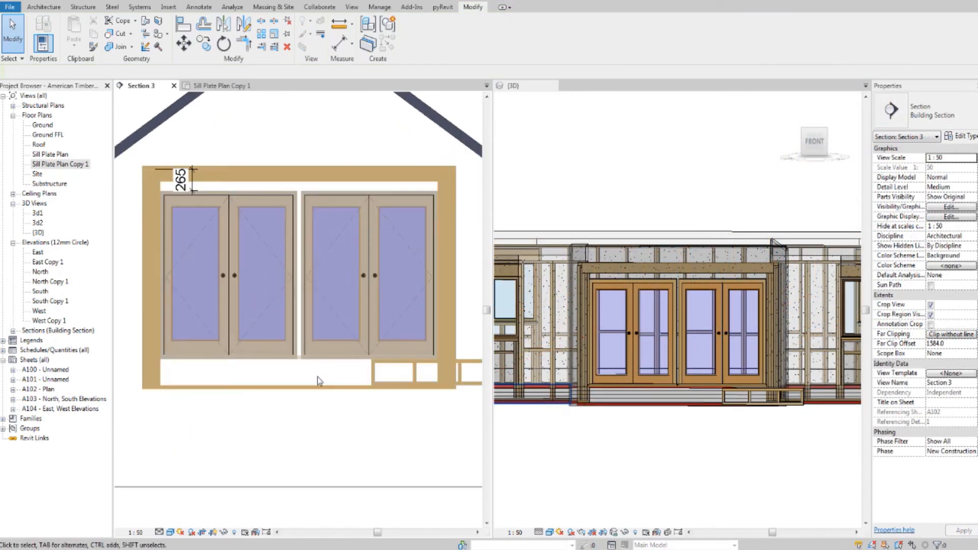
{"action": "left_click", "coordinate": [371, 376]}
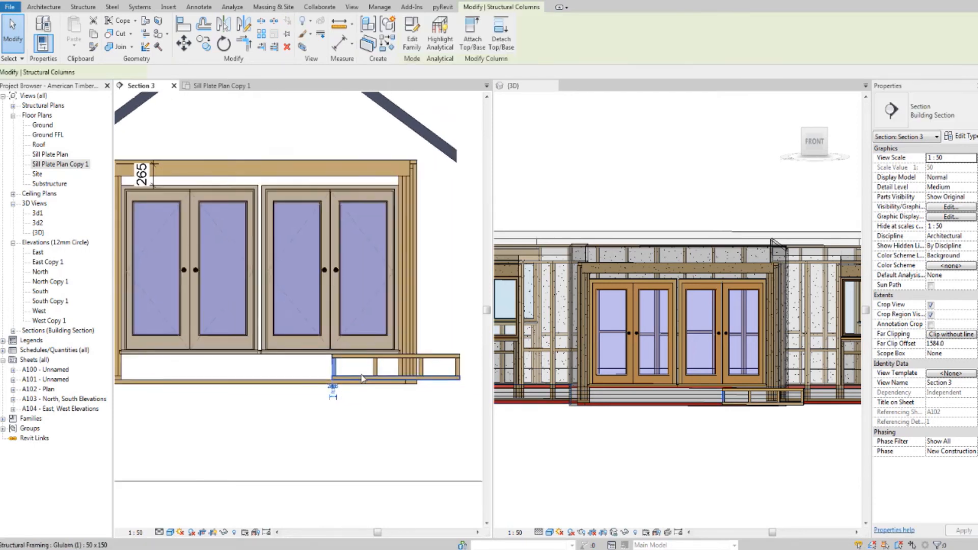
{"action": "scroll", "coordinate": [374, 375], "scroll_direction": "up", "scroll_amount": 2}
{"action": "scroll", "coordinate": [413, 367], "scroll_direction": "up", "scroll_amount": 3}
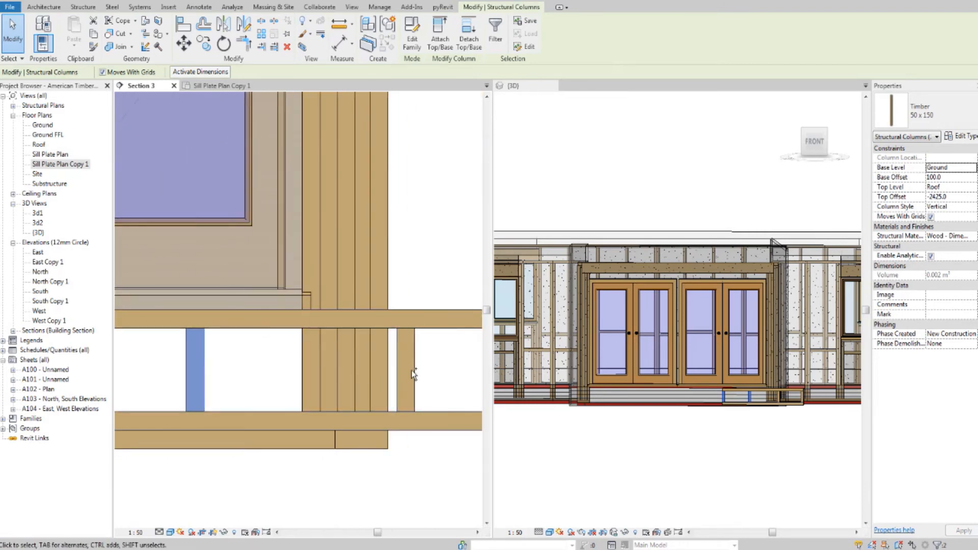
{"action": "scroll", "coordinate": [413, 375], "scroll_direction": "down", "scroll_amount": 3}
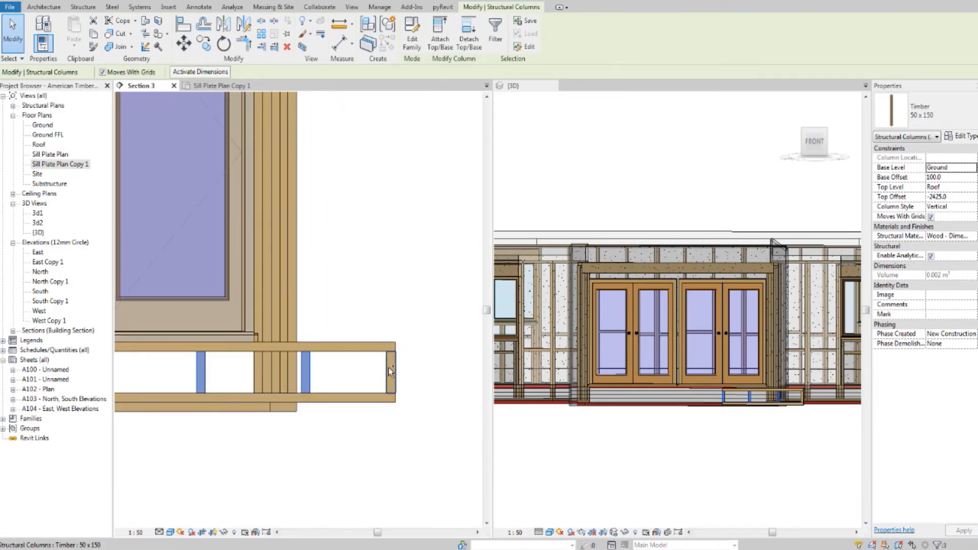
{"action": "left_click", "coordinate": [389, 371], "text": "ctrl"}
{"action": "left_click", "coordinate": [379, 348], "text": "ctrl"}
{"action": "left_click", "coordinate": [367, 397], "text": "ctrl"}
{"action": "middle_click_drag", "start_coordinate": [274, 397], "coordinate": [421, 382]}
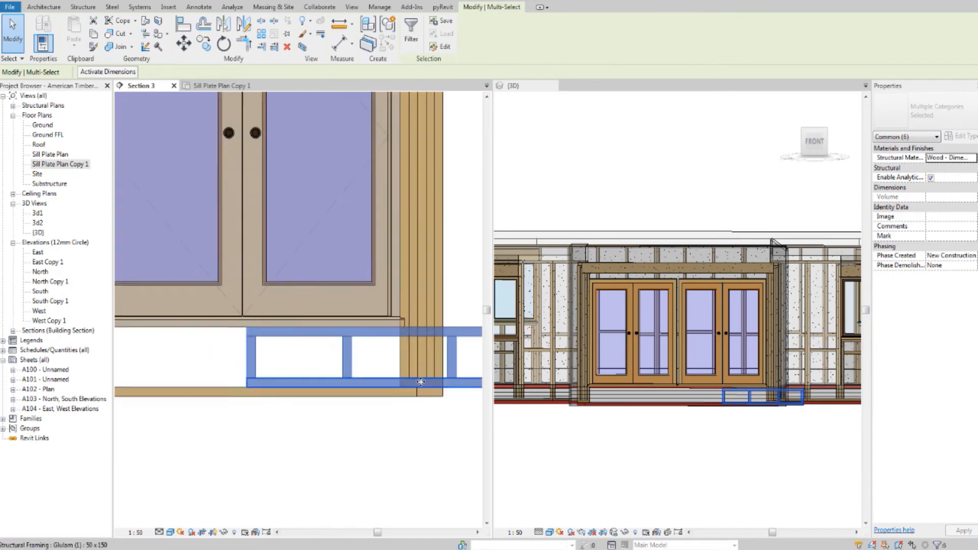
{"action": "scroll", "coordinate": [421, 382], "scroll_direction": "down", "scroll_amount": 5}
{"action": "middle_click_drag", "start_coordinate": [194, 392], "coordinate": [270, 388]}
{"action": "scroll", "coordinate": [270, 388], "scroll_direction": "up", "scroll_amount": 2}
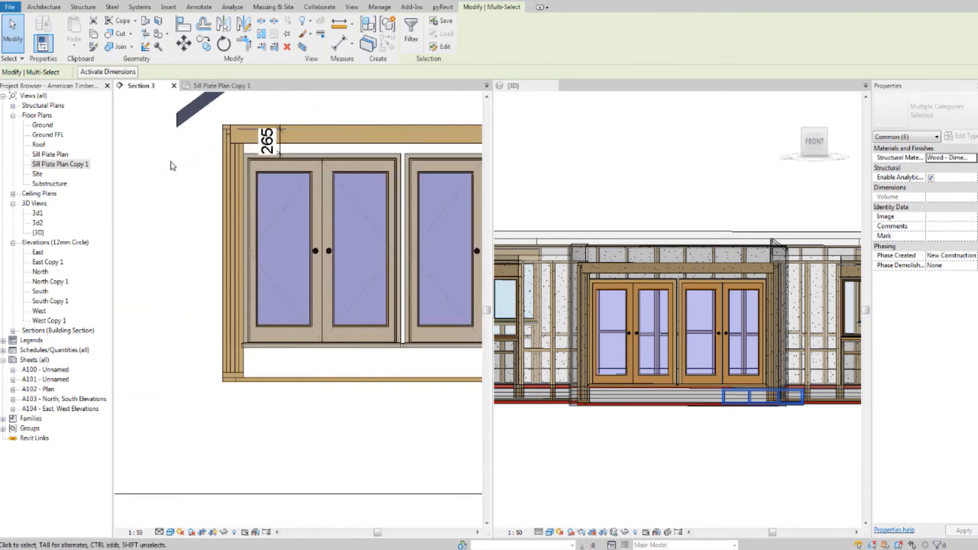
{"action": "left_click", "coordinate": [184, 44]}
{"action": "scroll", "coordinate": [367, 353], "scroll_direction": "up", "scroll_amount": 5}
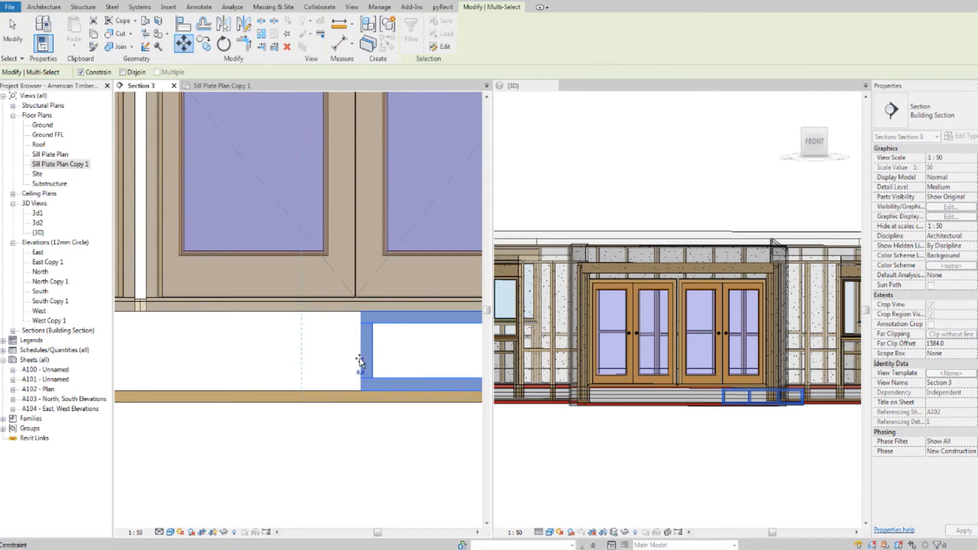
{"action": "scroll", "coordinate": [360, 361], "scroll_direction": "down", "scroll_amount": 3}
{"action": "middle_click_drag", "start_coordinate": [221, 371], "coordinate": [360, 382]}
{"action": "scroll", "coordinate": [445, 375], "scroll_direction": "up", "scroll_amount": 5}
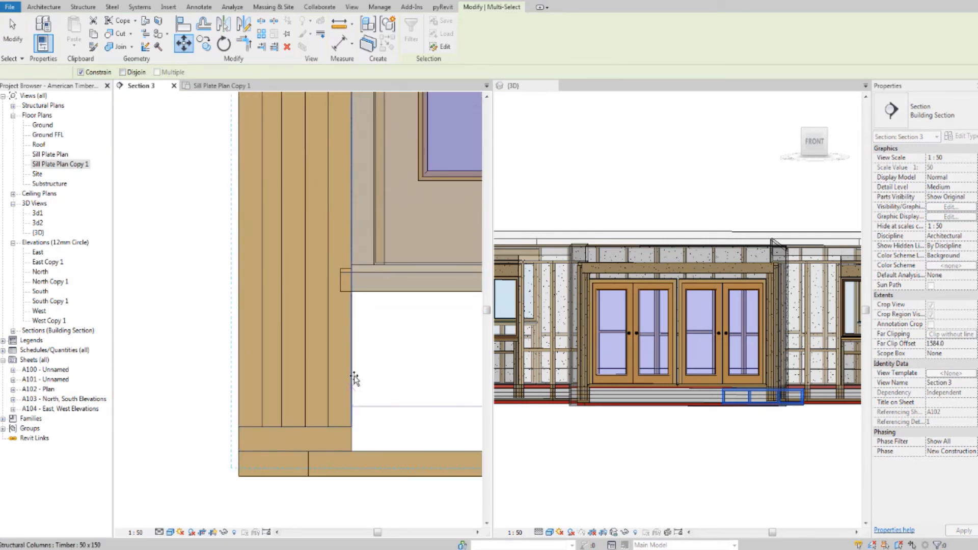
{"action": "left_click", "coordinate": [354, 375]}
{"action": "scroll", "coordinate": [351, 382], "scroll_direction": "down", "scroll_amount": 3}
{"action": "key", "text": "Escape"}
Copy the short frame's left end stud one stud width to the right, directly against the original
{"action": "scroll", "coordinate": [305, 391], "scroll_direction": "up", "scroll_amount": 2}
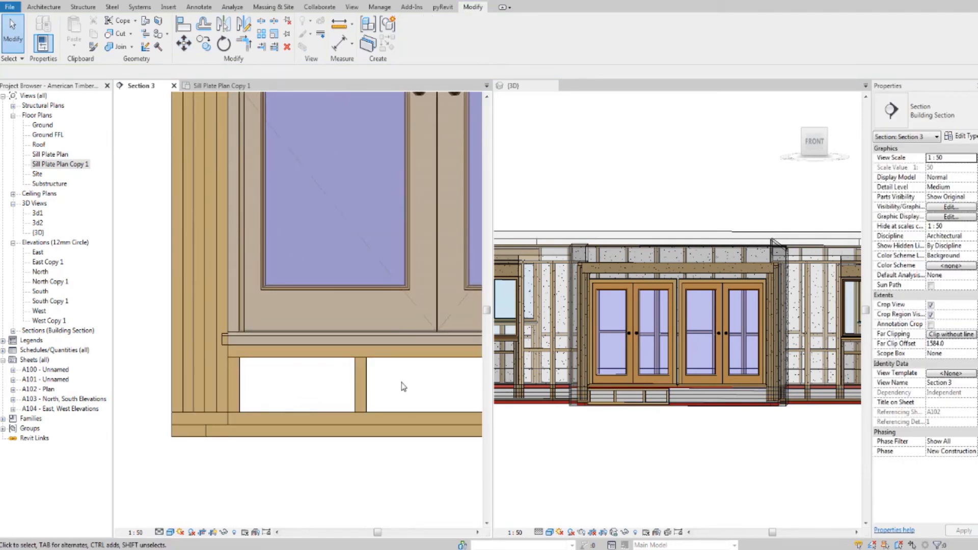
{"action": "scroll", "coordinate": [240, 402], "scroll_direction": "up", "scroll_amount": 4}
{"action": "left_click", "coordinate": [240, 380]}
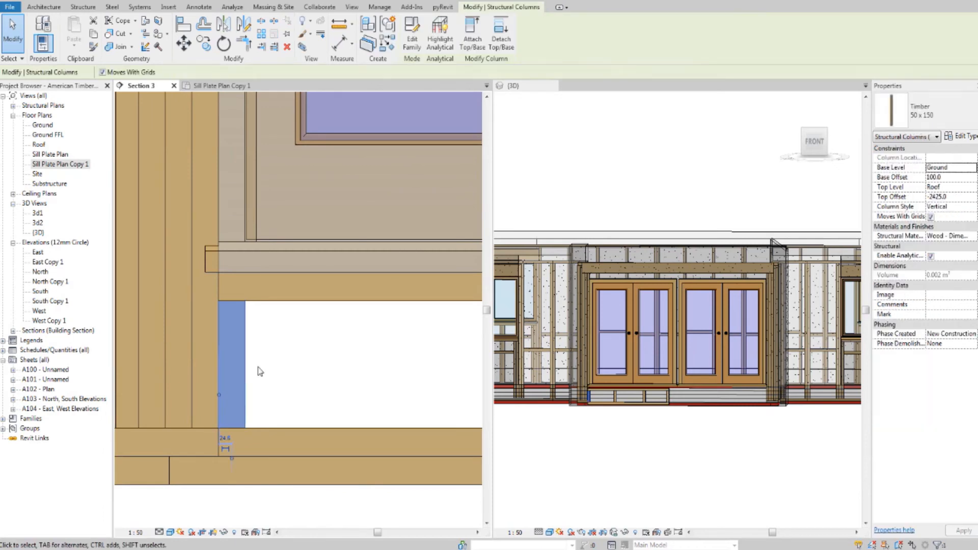
{"action": "left_click", "coordinate": [207, 43]}
{"action": "scroll", "coordinate": [255, 341], "scroll_direction": "up", "scroll_amount": 1}
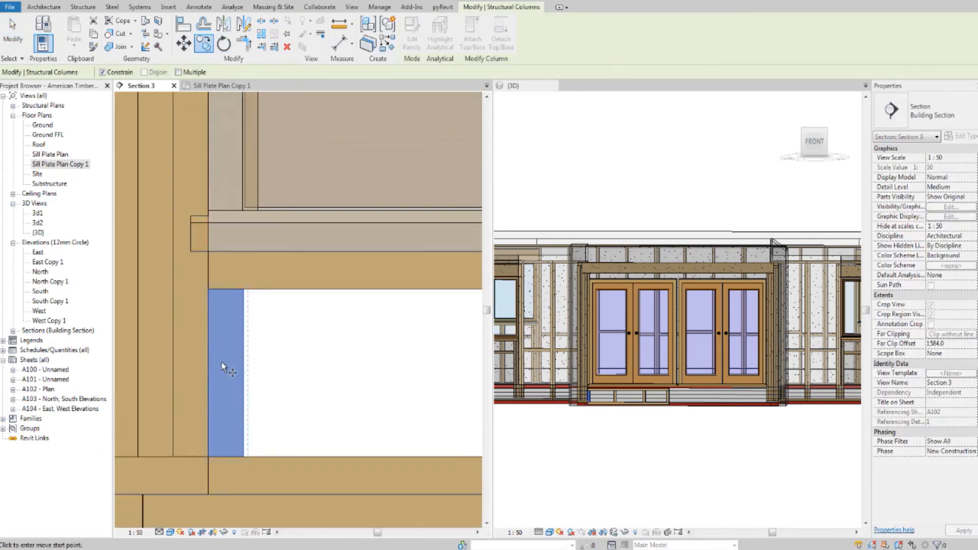
{"action": "scroll", "coordinate": [211, 361], "scroll_direction": "down", "scroll_amount": 5}
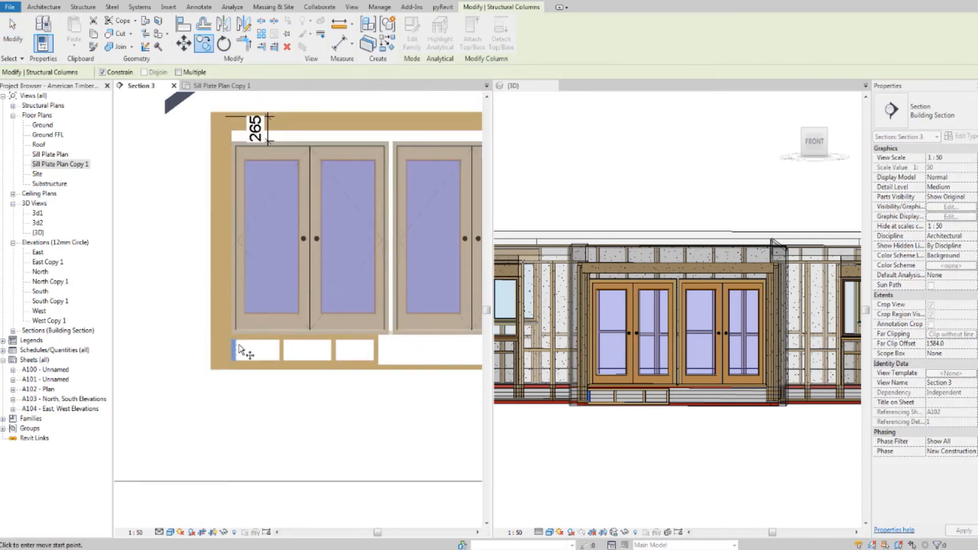
{"action": "middle_click_drag", "start_coordinate": [245, 351], "coordinate": [320, 309]}
{"action": "middle_click_drag", "start_coordinate": [351, 225], "coordinate": [351, 284]}
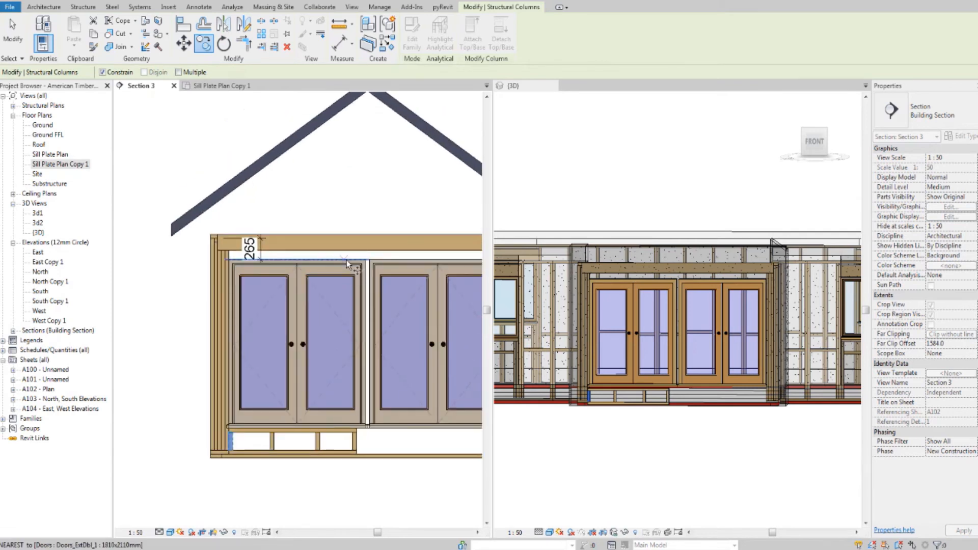
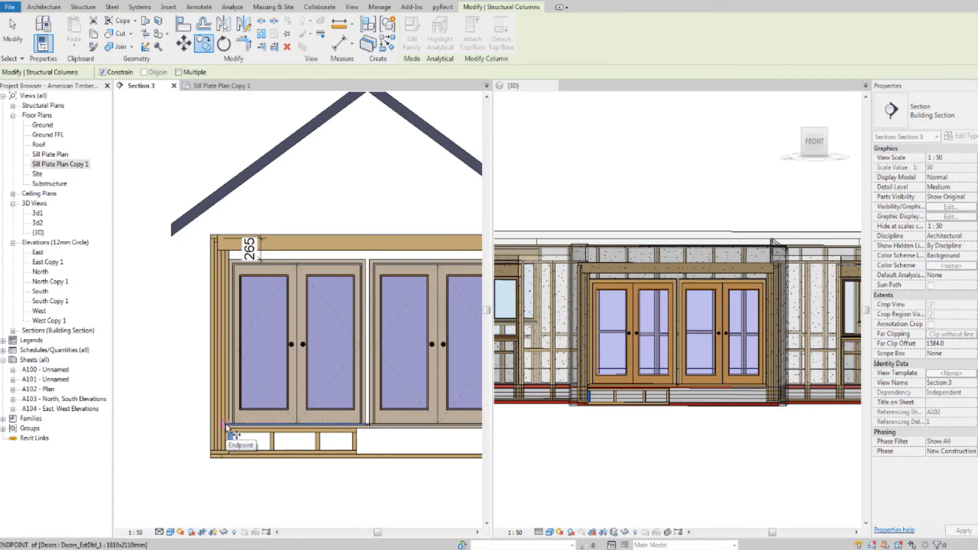
{"action": "scroll", "coordinate": [266, 451], "scroll_direction": "up", "scroll_amount": 1}
{"action": "scroll", "coordinate": [267, 451], "scroll_direction": "up", "scroll_amount": 1}
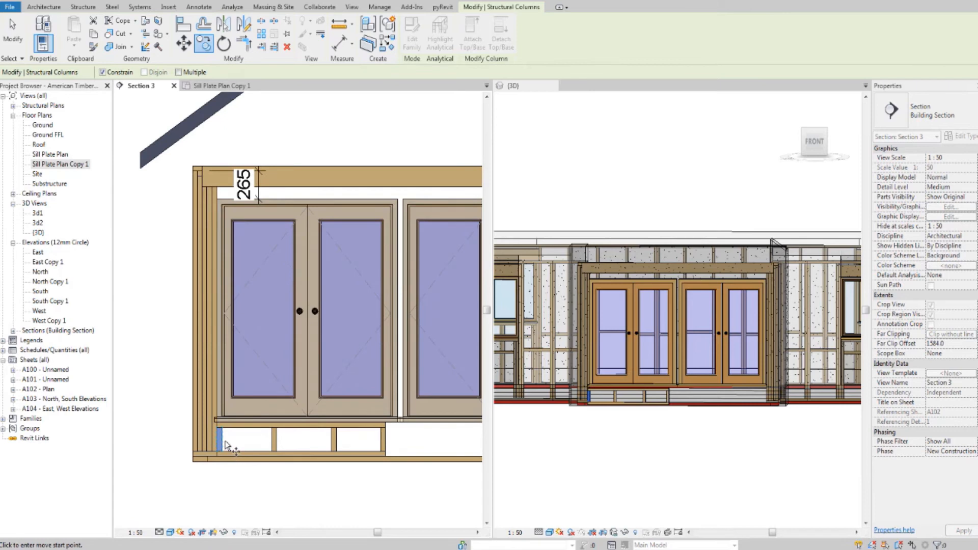
{"action": "scroll", "coordinate": [226, 445], "scroll_direction": "up", "scroll_amount": 1}
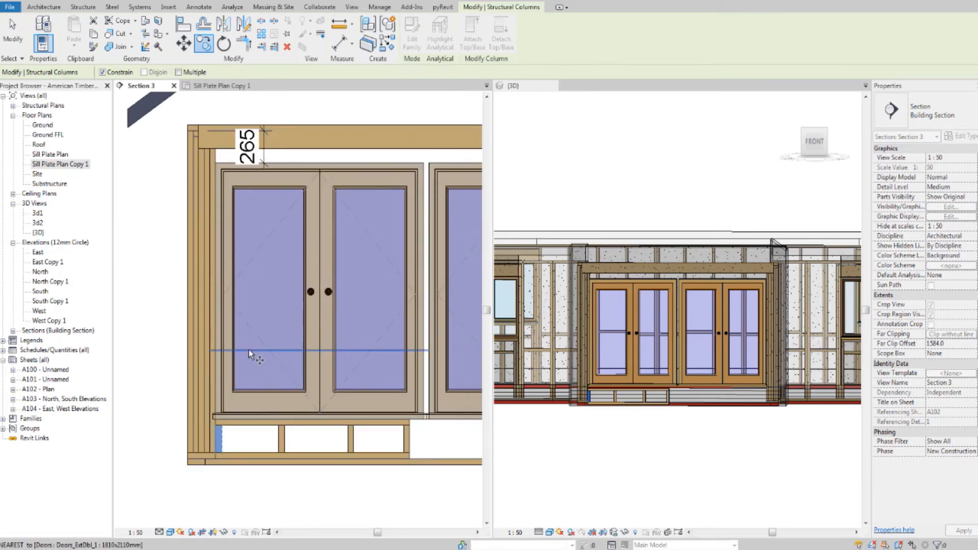
{"action": "scroll", "coordinate": [229, 447], "scroll_direction": "up", "scroll_amount": 2}
{"action": "scroll", "coordinate": [274, 409], "scroll_direction": "up", "scroll_amount": 1}
{"action": "scroll", "coordinate": [274, 409], "scroll_direction": "up", "scroll_amount": 2}
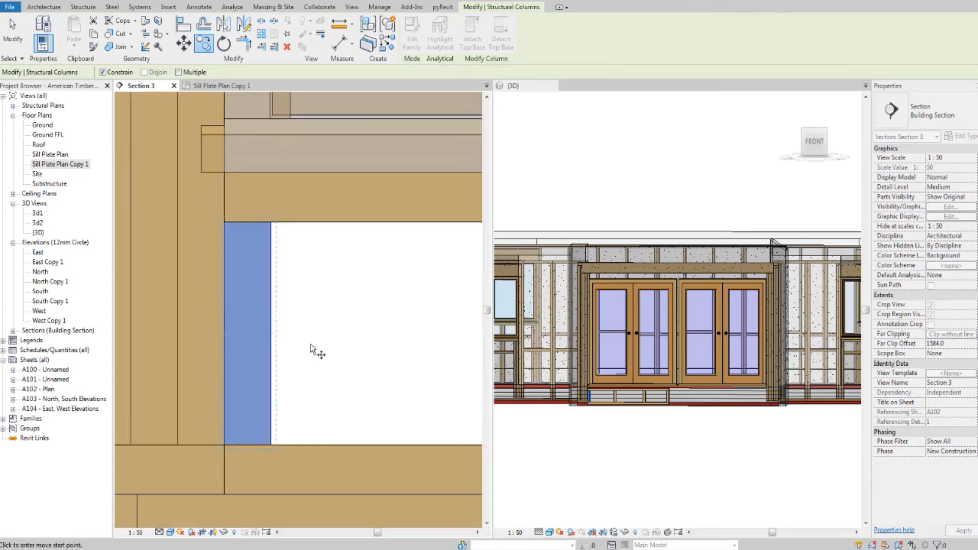
{"action": "scroll", "coordinate": [317, 350], "scroll_direction": "up", "scroll_amount": 2}
{"action": "left_click_drag", "start_coordinate": [176, 338], "coordinate": [233, 341]}
{"action": "left_click", "coordinate": [250, 340]}
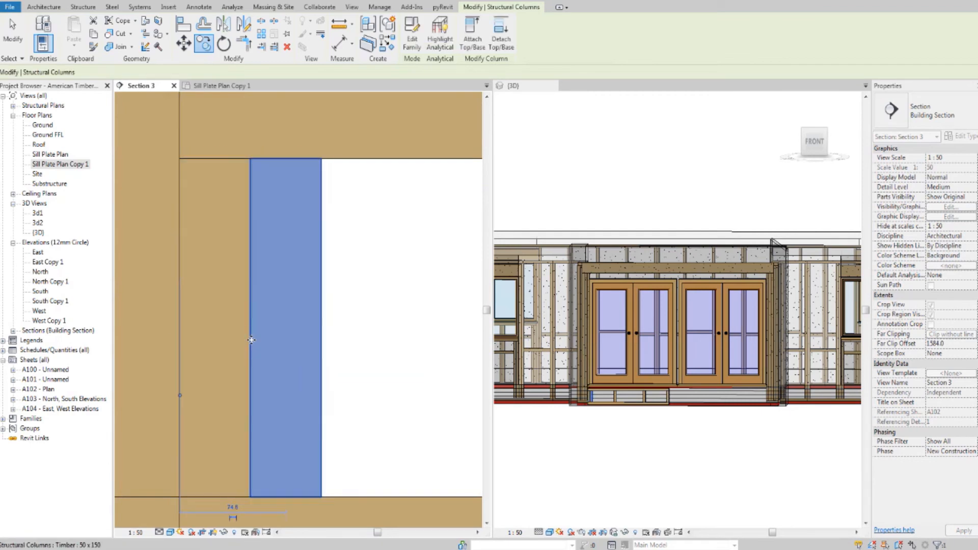
{"action": "key", "text": "Escape"}
Move the low frame's right end stud against the inner face of the right jamb posts beneath the doors
{"action": "scroll", "coordinate": [250, 339], "scroll_direction": "down", "scroll_amount": 4}
{"action": "scroll", "coordinate": [308, 367], "scroll_direction": "down", "scroll_amount": 4}
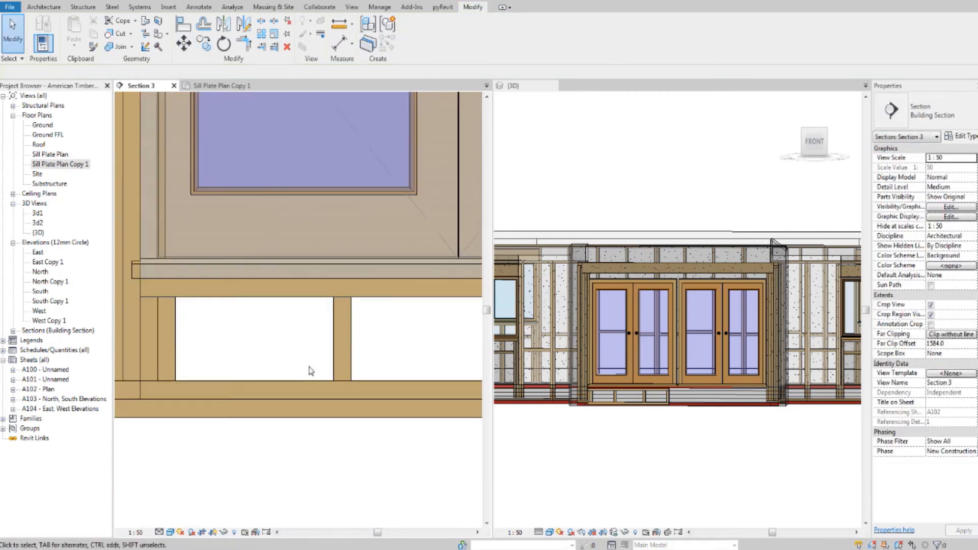
{"action": "scroll", "coordinate": [339, 392], "scroll_direction": "down", "scroll_amount": 1}
{"action": "middle_click_drag", "start_coordinate": [430, 395], "coordinate": [324, 382]}
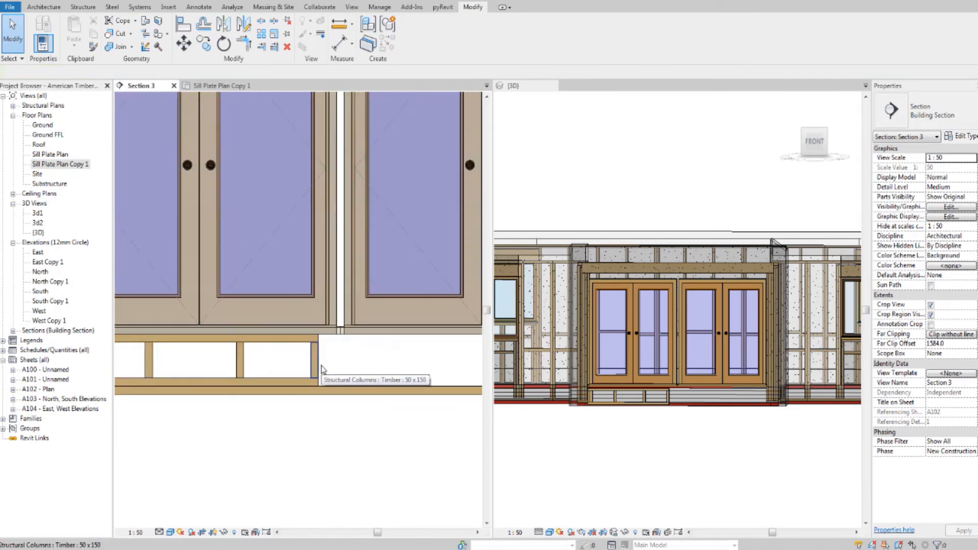
{"action": "left_click", "coordinate": [321, 369]}
{"action": "scroll", "coordinate": [321, 368], "scroll_direction": "down", "scroll_amount": 3}
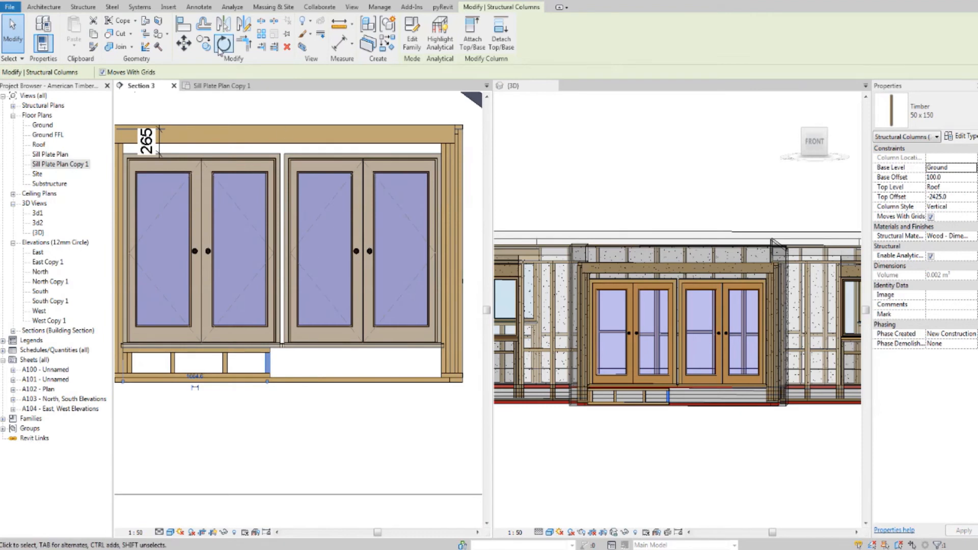
{"action": "left_click", "coordinate": [187, 49]}
{"action": "scroll", "coordinate": [310, 386], "scroll_direction": "up", "scroll_amount": 4}
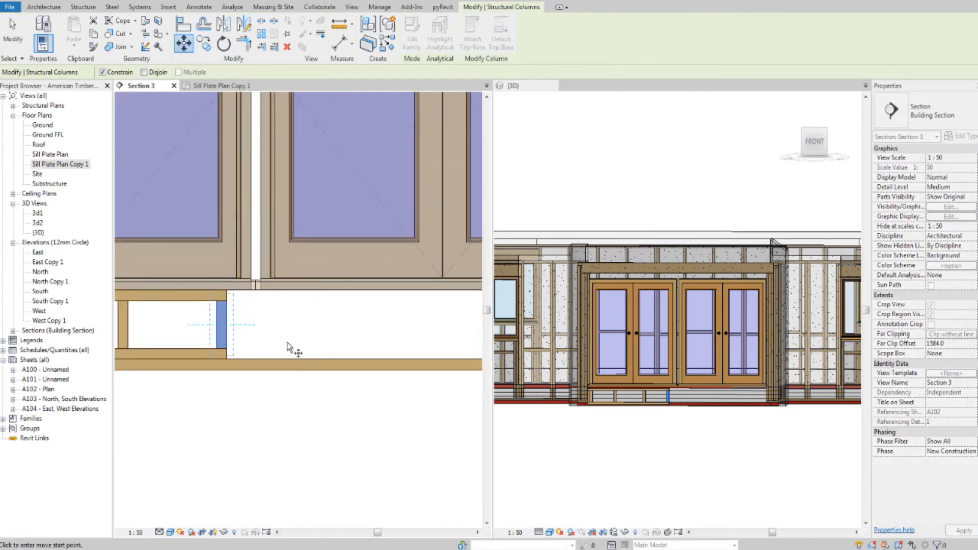
{"action": "scroll", "coordinate": [306, 326], "scroll_direction": "down", "scroll_amount": 1}
{"action": "middle_click_drag", "start_coordinate": [464, 329], "coordinate": [259, 328]}
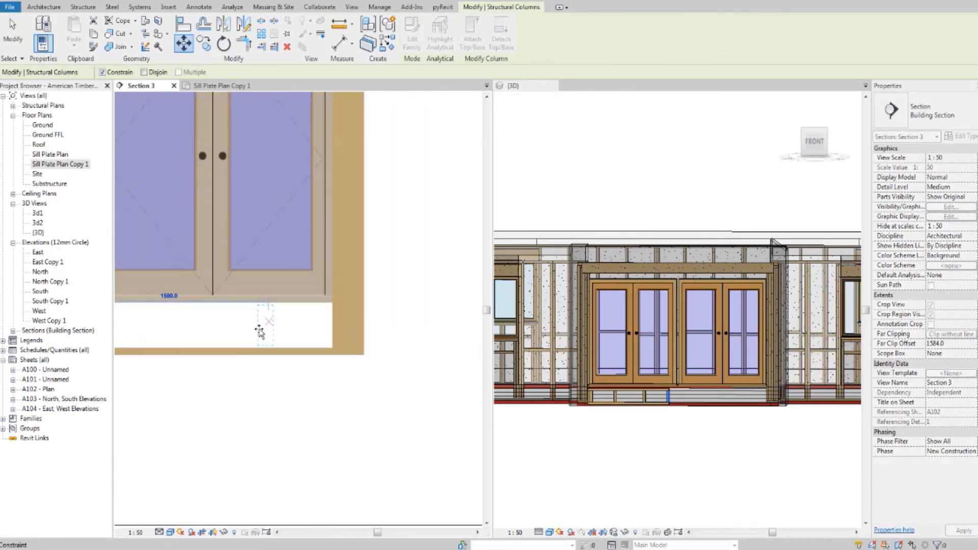
{"action": "scroll", "coordinate": [337, 332], "scroll_direction": "up", "scroll_amount": 1}
{"action": "left_click", "coordinate": [321, 327]}
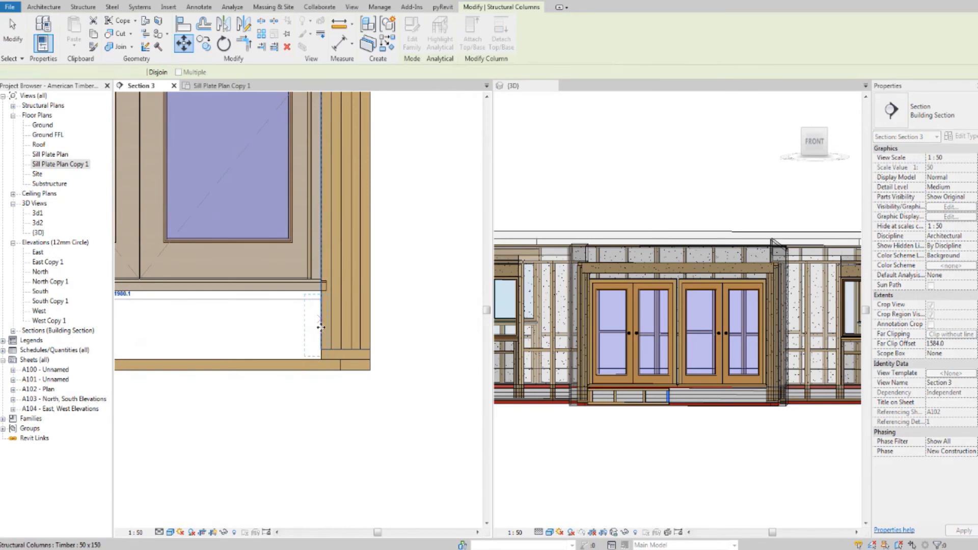
Copy the moved end stud one stud width to the left, directly against the original
{"action": "left_click", "coordinate": [204, 44]}
{"action": "scroll", "coordinate": [325, 343], "scroll_direction": "up", "scroll_amount": 3}
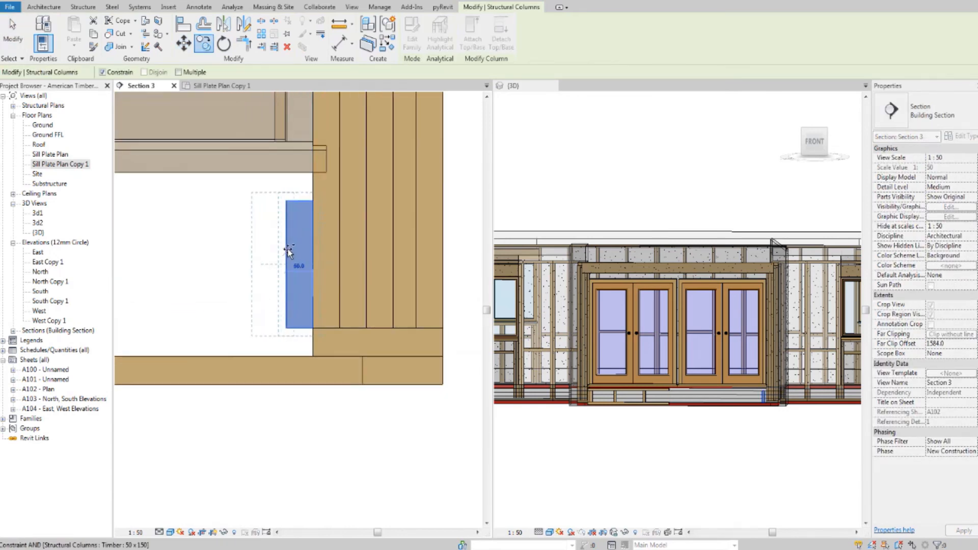
{"action": "left_click", "coordinate": [285, 252]}
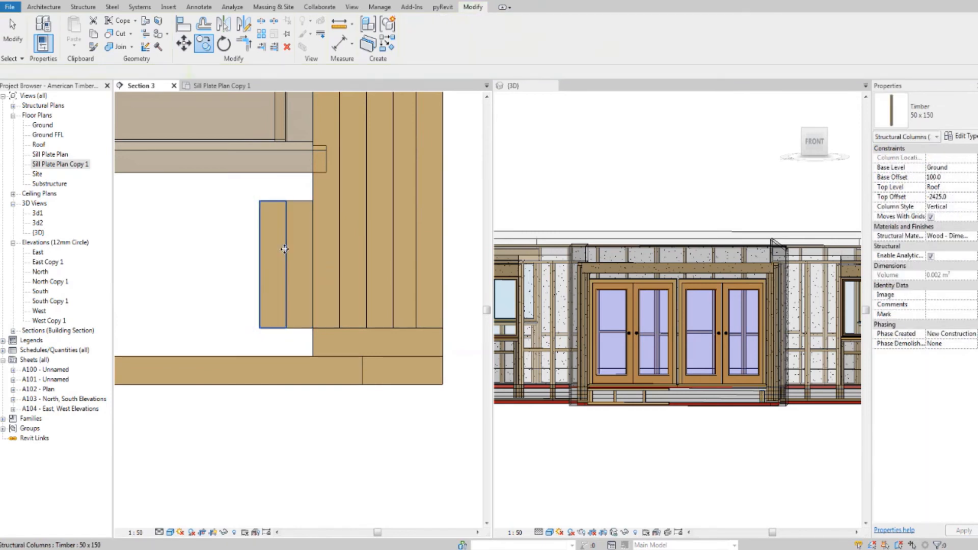
{"action": "key", "text": "Escape"}
Align the right end of the low frame's top plate to the inner face of the right jamb posts
{"action": "scroll", "coordinate": [295, 264], "scroll_direction": "down", "scroll_amount": 3}
{"action": "left_click", "coordinate": [184, 24]}
{"action": "scroll", "coordinate": [338, 245], "scroll_direction": "up", "scroll_amount": 2}
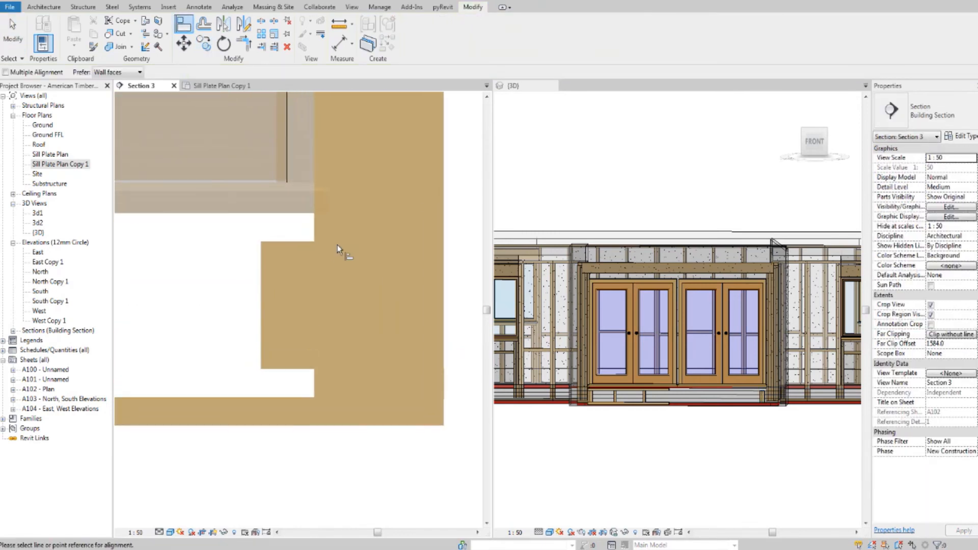
{"action": "scroll", "coordinate": [315, 233], "scroll_direction": "down", "scroll_amount": 4}
{"action": "middle_click_drag", "start_coordinate": [224, 245], "coordinate": [288, 238]}
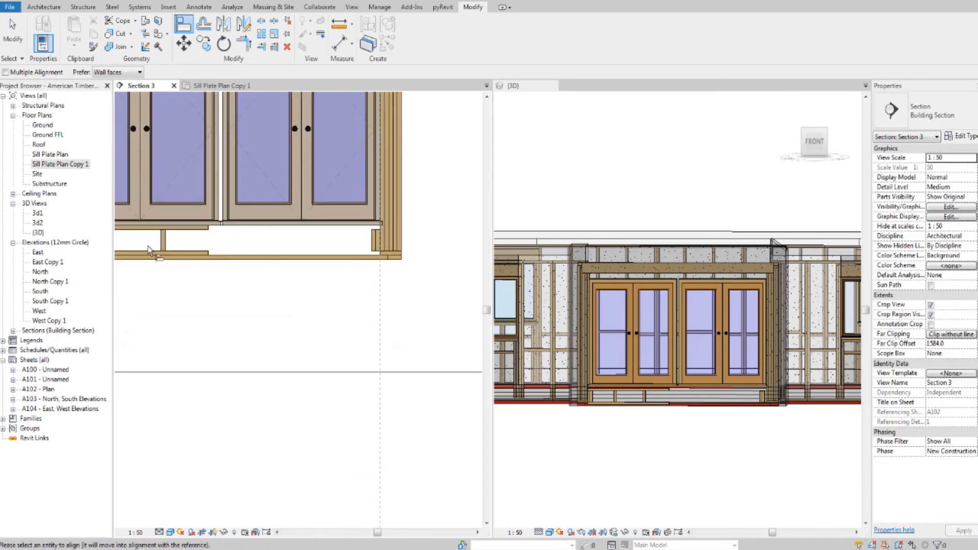
{"action": "scroll", "coordinate": [159, 232], "scroll_direction": "up", "scroll_amount": 3}
{"action": "left_click", "coordinate": [275, 212]}
{"action": "scroll", "coordinate": [275, 213], "scroll_direction": "down", "scroll_amount": 2}
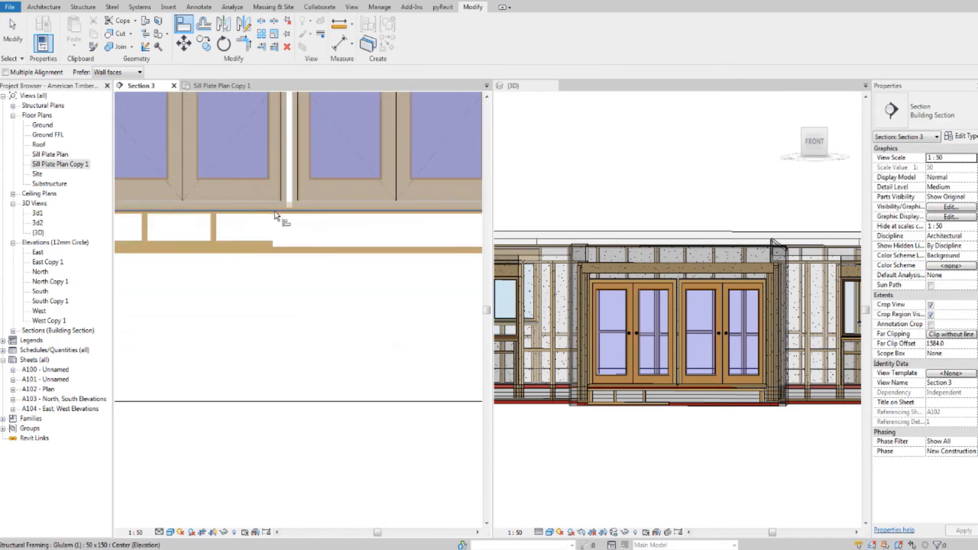
Align the right end of the low frame's bottom plate to the inner face of the right jamb posts
{"action": "middle_click_drag", "start_coordinate": [426, 229], "coordinate": [229, 256]}
{"action": "scroll", "coordinate": [286, 244], "scroll_direction": "up", "scroll_amount": 4}
{"action": "scroll", "coordinate": [328, 311], "scroll_direction": "up", "scroll_amount": 4}
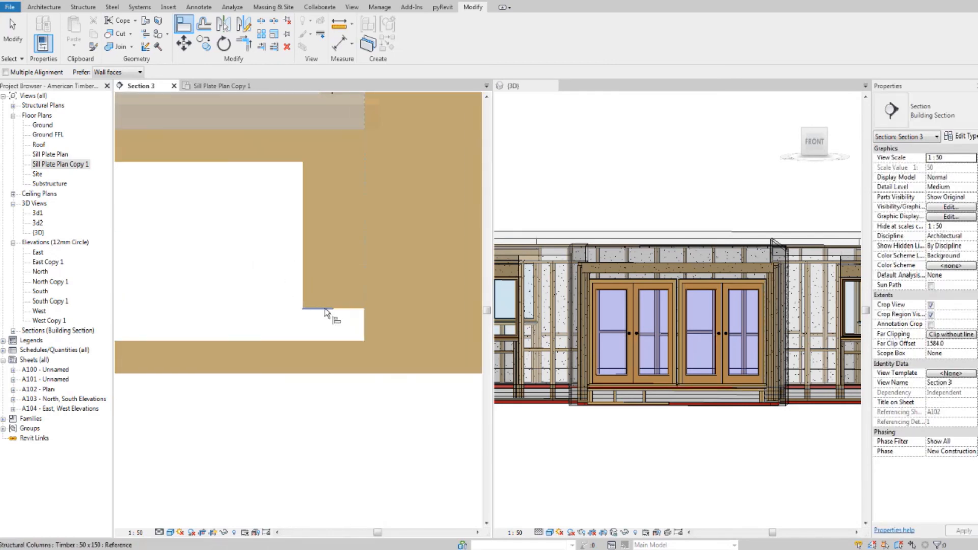
{"action": "scroll", "coordinate": [325, 255], "scroll_direction": "down", "scroll_amount": 2}
{"action": "left_click", "coordinate": [365, 269]}
{"action": "scroll", "coordinate": [365, 269], "scroll_direction": "down", "scroll_amount": 4}
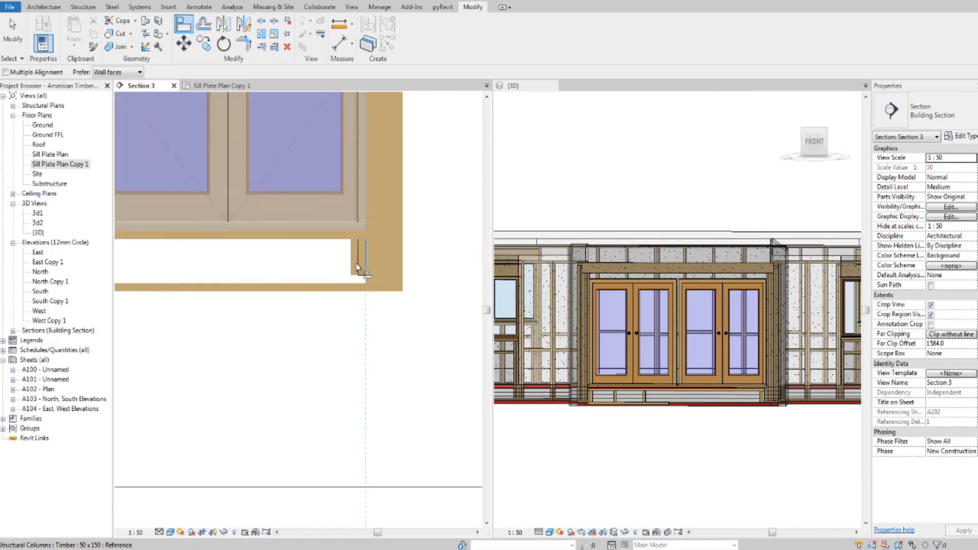
{"action": "middle_click_drag", "start_coordinate": [145, 266], "coordinate": [341, 266]}
{"action": "left_click", "coordinate": [254, 288]}
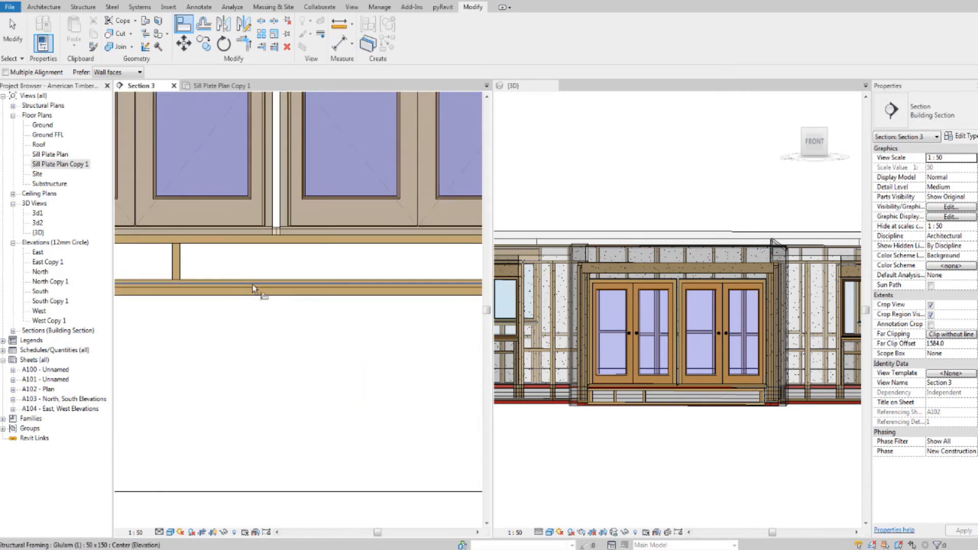
{"action": "scroll", "coordinate": [222, 285], "scroll_direction": "down", "scroll_amount": 3}
{"action": "middle_click_drag", "start_coordinate": [222, 284], "coordinate": [333, 277]}
{"action": "scroll", "coordinate": [299, 275], "scroll_direction": "up", "scroll_amount": 3}
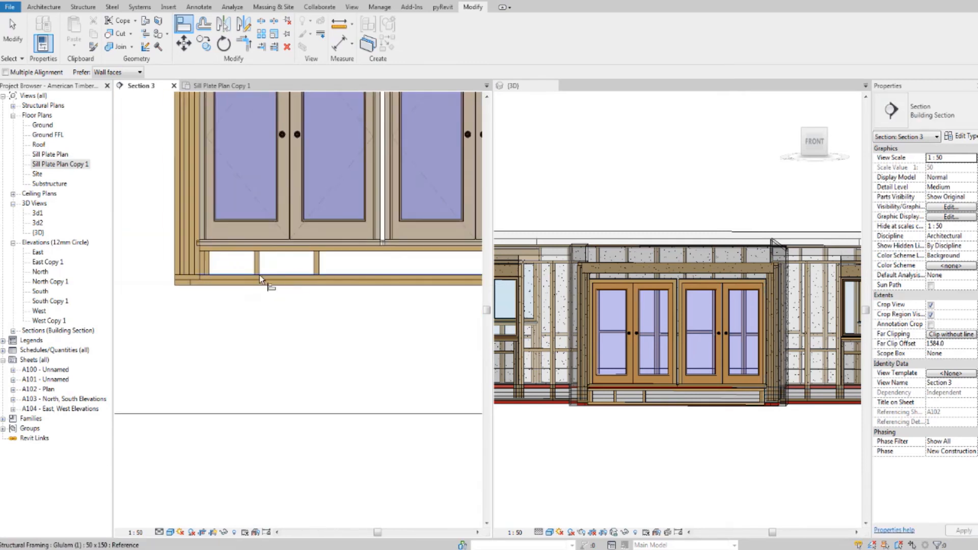
{"action": "key", "text": "Escape"}
Place an aligned dimension string from the low frame's left end to the right faces of its two intermediate studs, below the frame
{"action": "scroll", "coordinate": [252, 306], "scroll_direction": "up", "scroll_amount": 3}
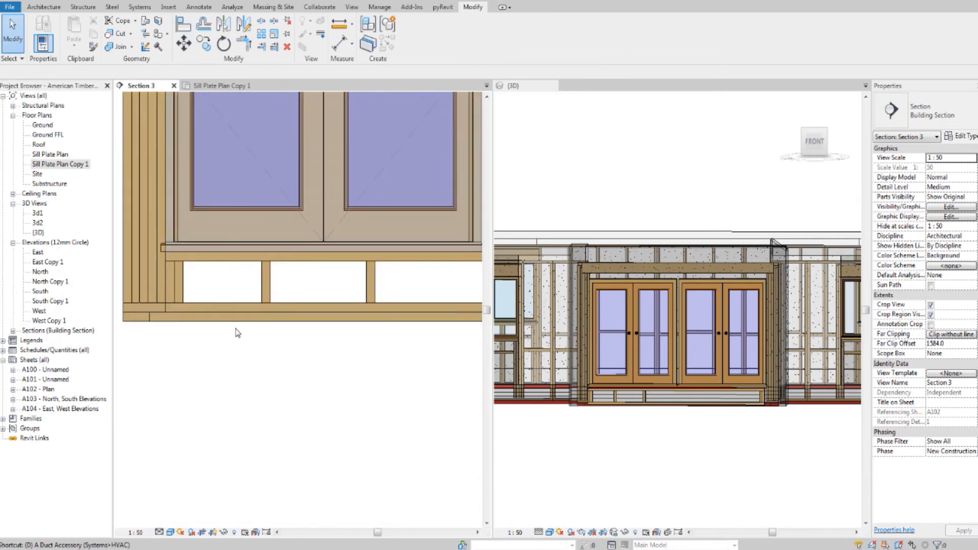
{"action": "key", "text": "d"}
{"action": "key", "text": "i"}
{"action": "scroll", "coordinate": [183, 288], "scroll_direction": "up", "scroll_amount": 2}
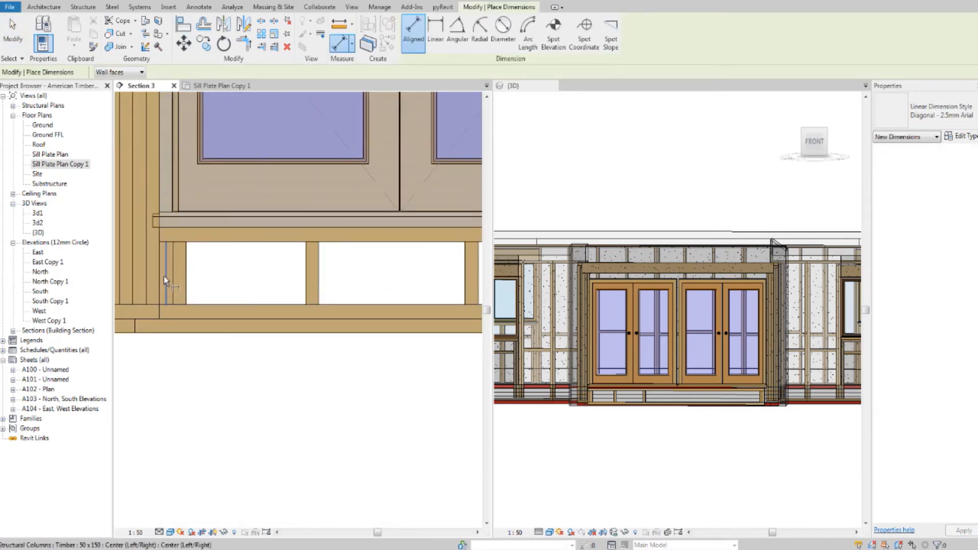
{"action": "left_click", "coordinate": [162, 281]}
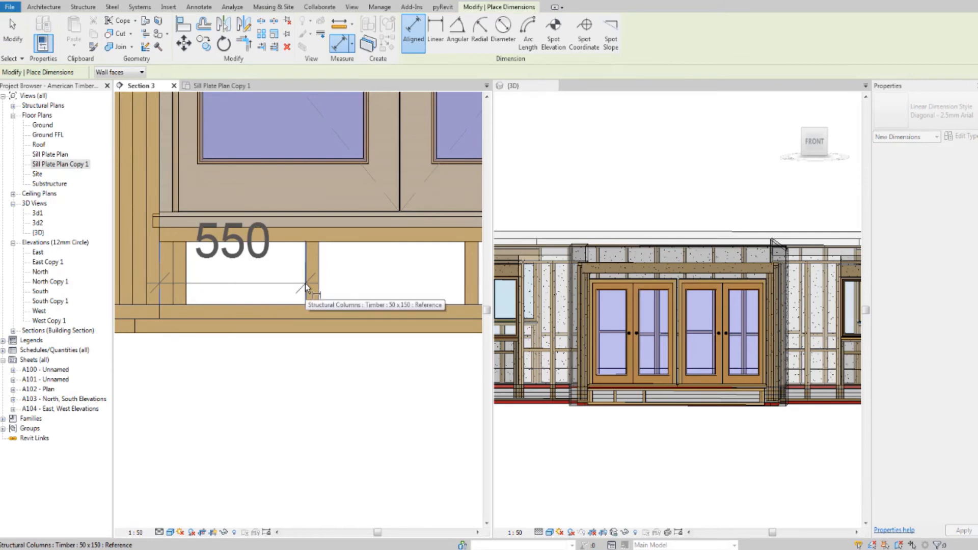
{"action": "left_click", "coordinate": [313, 287]}
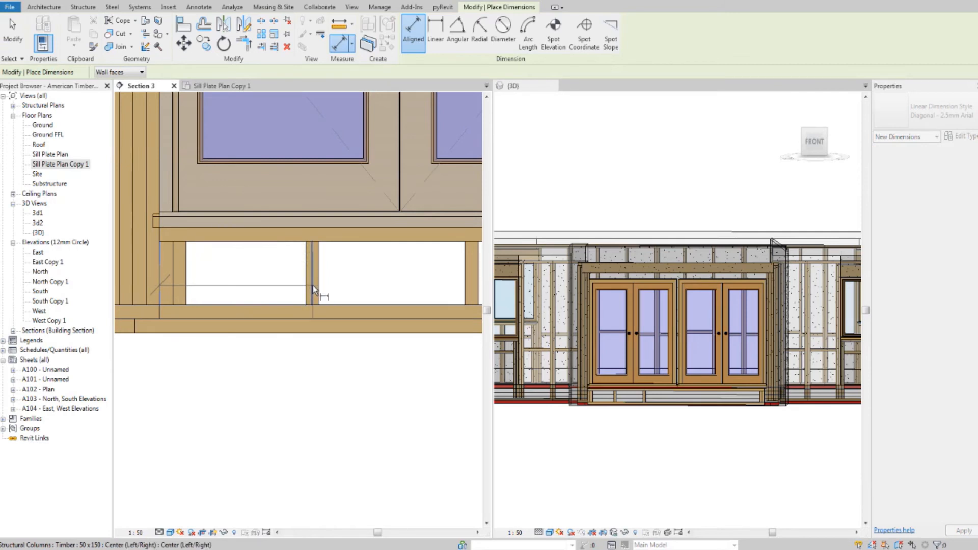
{"action": "left_click", "coordinate": [320, 287]}
{"action": "middle_click_drag", "start_coordinate": [390, 297], "coordinate": [329, 297]}
{"action": "left_click", "coordinate": [406, 276]}
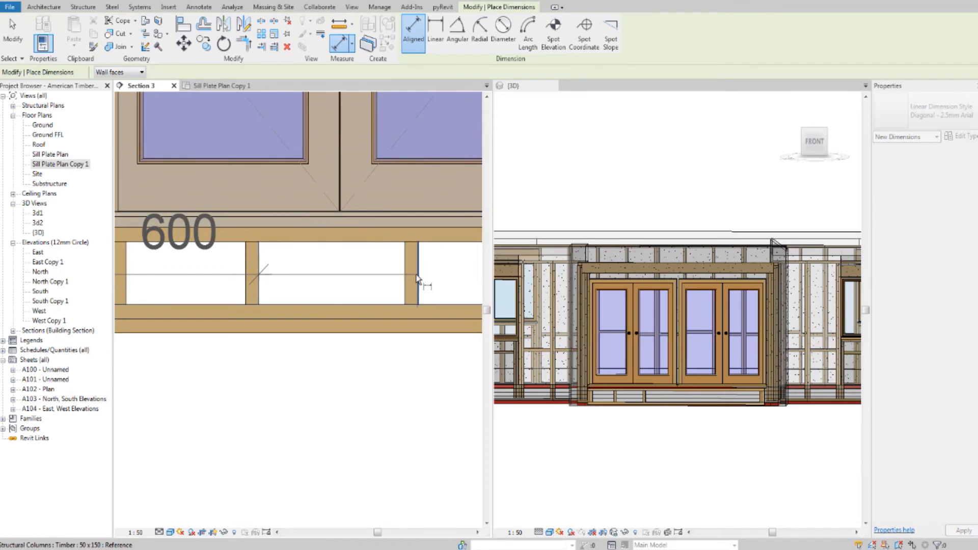
{"action": "scroll", "coordinate": [295, 283], "scroll_direction": "down", "scroll_amount": 2}
{"action": "scroll", "coordinate": [295, 282], "scroll_direction": "down", "scroll_amount": 2}
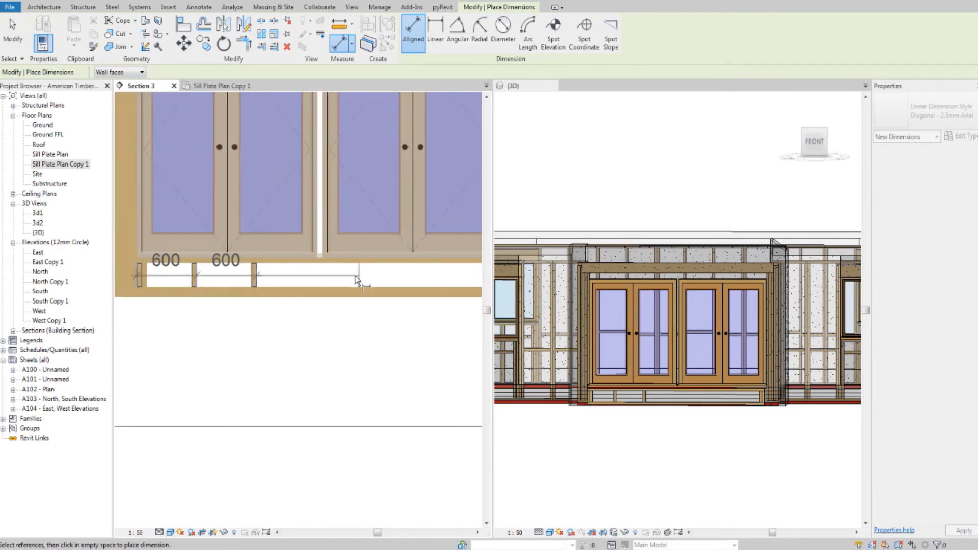
{"action": "left_click", "coordinate": [322, 338]}
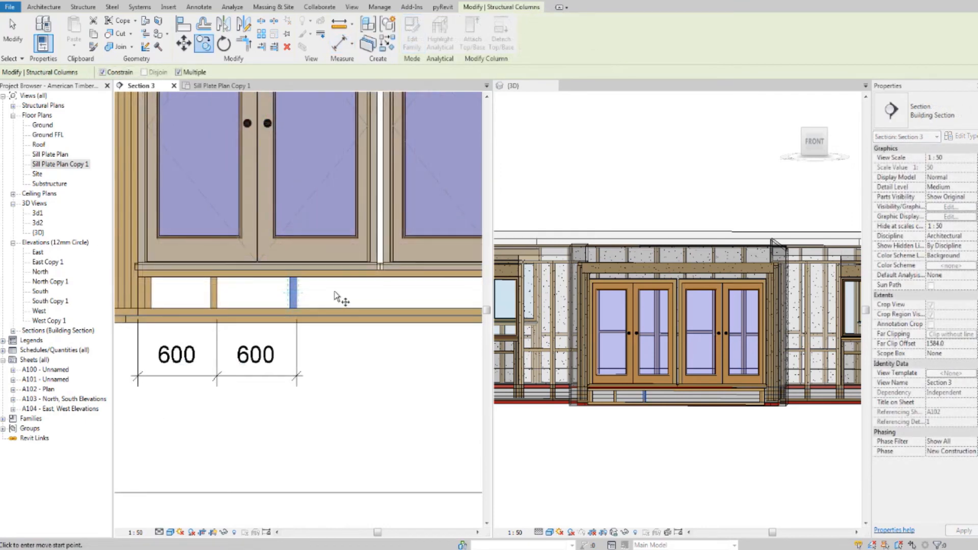
Copy the second intermediate stud to the right three times at 600 mm spacing between the plates
{"action": "middle_click_drag", "start_coordinate": [334, 292], "coordinate": [276, 285]}
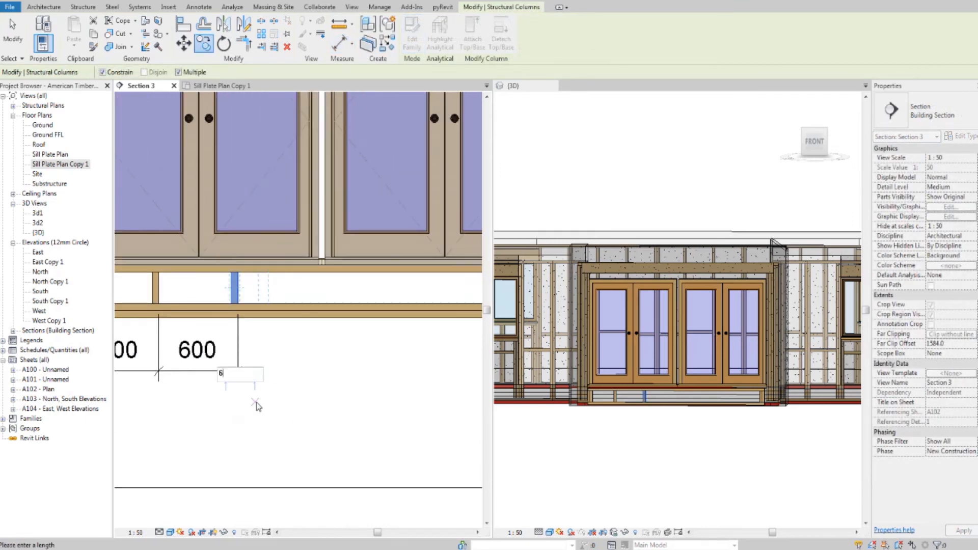
{"action": "key", "text": "Return"}
{"action": "middle_click_drag", "start_coordinate": [411, 406], "coordinate": [312, 399]}
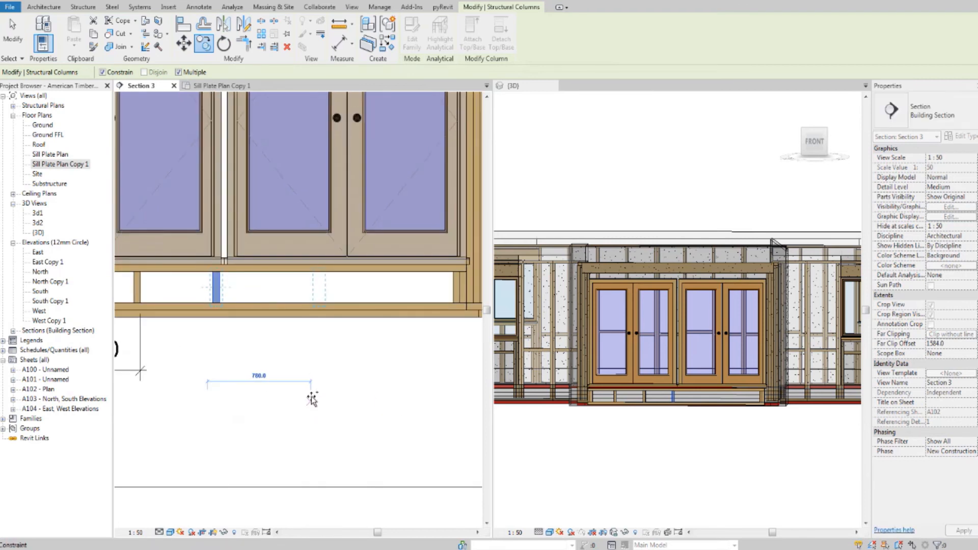
{"action": "key", "text": "Return"}
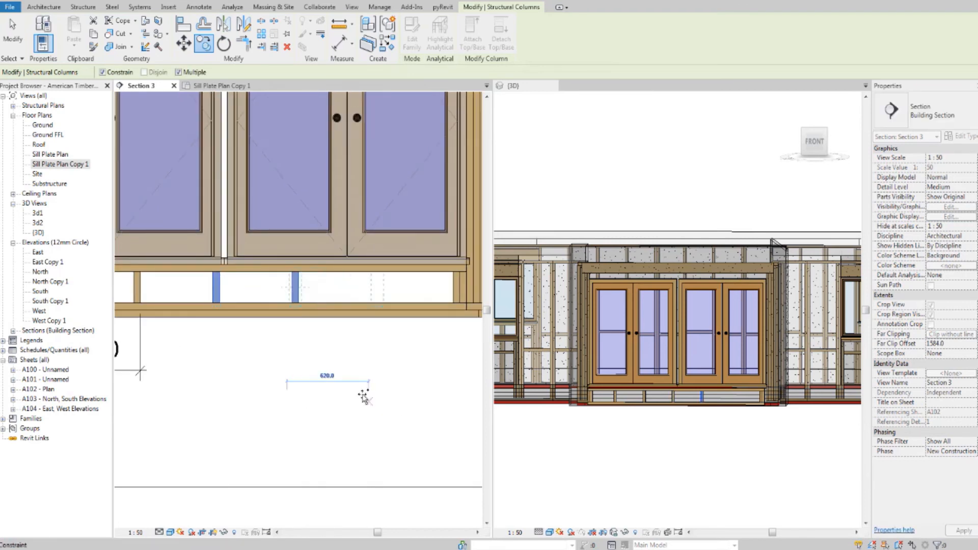
{"action": "key", "text": "Return"}
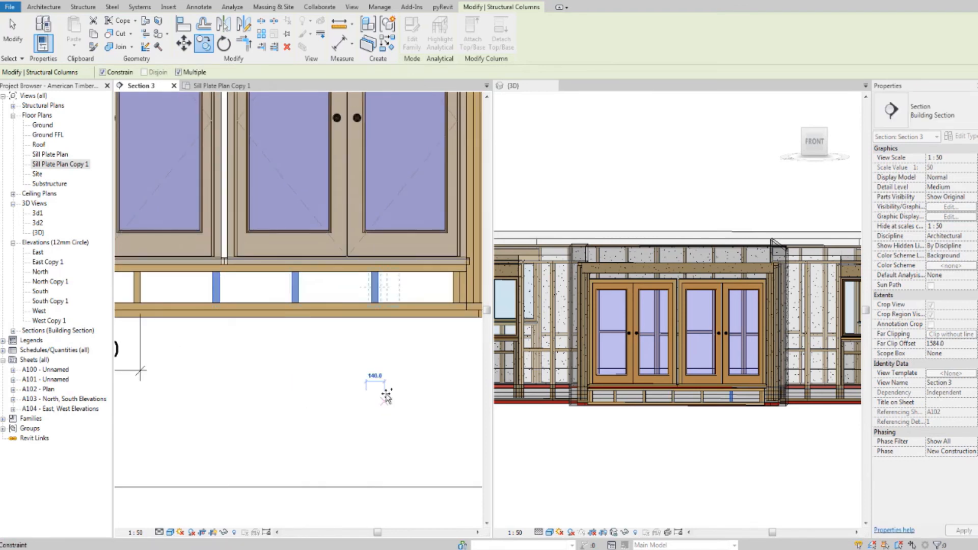
{"action": "key", "text": "Escape"}
{"action": "key", "text": "Escape"}
Try to extend the dimension string to the newly copied studs beneath the doors
{"action": "scroll", "coordinate": [285, 359], "scroll_direction": "down", "scroll_amount": 2}
{"action": "middle_click_drag", "start_coordinate": [285, 359], "coordinate": [354, 361]}
{"action": "scroll", "coordinate": [241, 333], "scroll_direction": "up", "scroll_amount": 1}
{"action": "scroll", "coordinate": [272, 345], "scroll_direction": "up", "scroll_amount": 2}
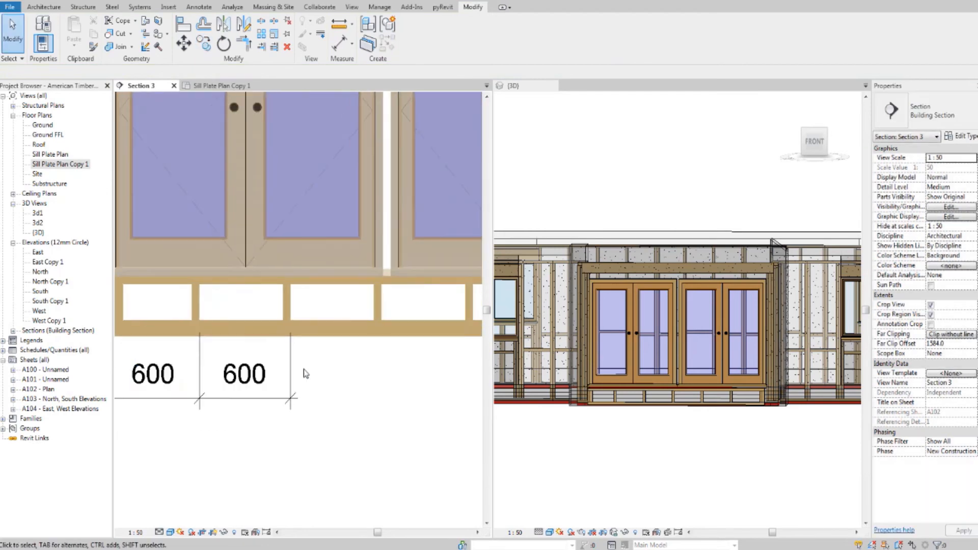
{"action": "left_click", "coordinate": [287, 385]}
{"action": "left_click", "coordinate": [545, 35]}
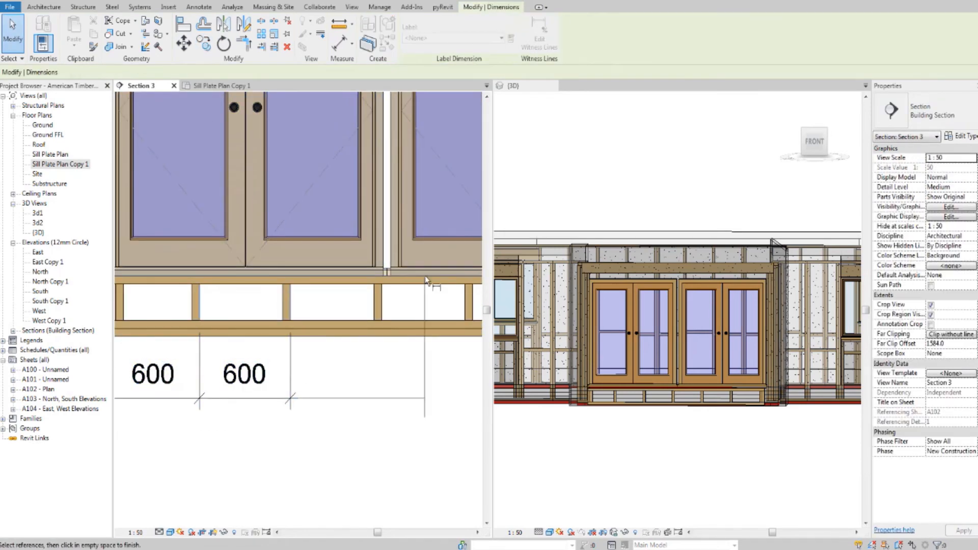
{"action": "left_click", "coordinate": [383, 295]}
{"action": "middle_click_drag", "start_coordinate": [408, 334], "coordinate": [360, 335]}
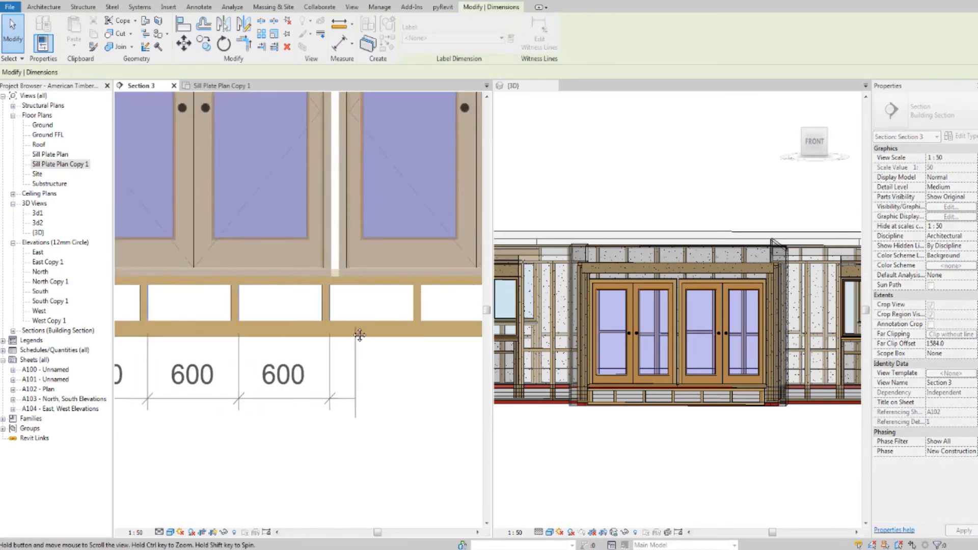
{"action": "left_click", "coordinate": [420, 308]}
{"action": "scroll", "coordinate": [458, 300], "scroll_direction": "down", "scroll_amount": 2}
{"action": "middle_click_drag", "start_coordinate": [458, 306], "coordinate": [334, 309]}
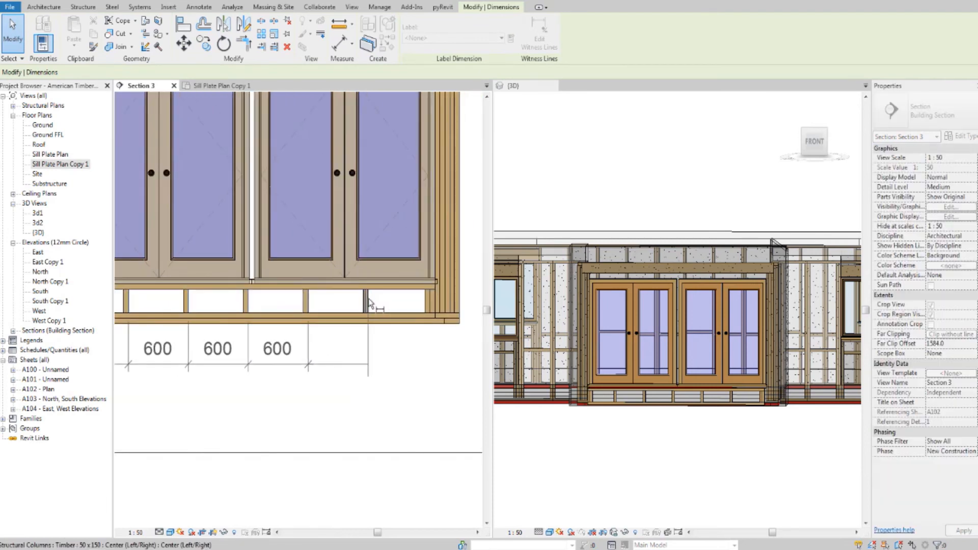
{"action": "scroll", "coordinate": [371, 306], "scroll_direction": "up", "scroll_amount": 4}
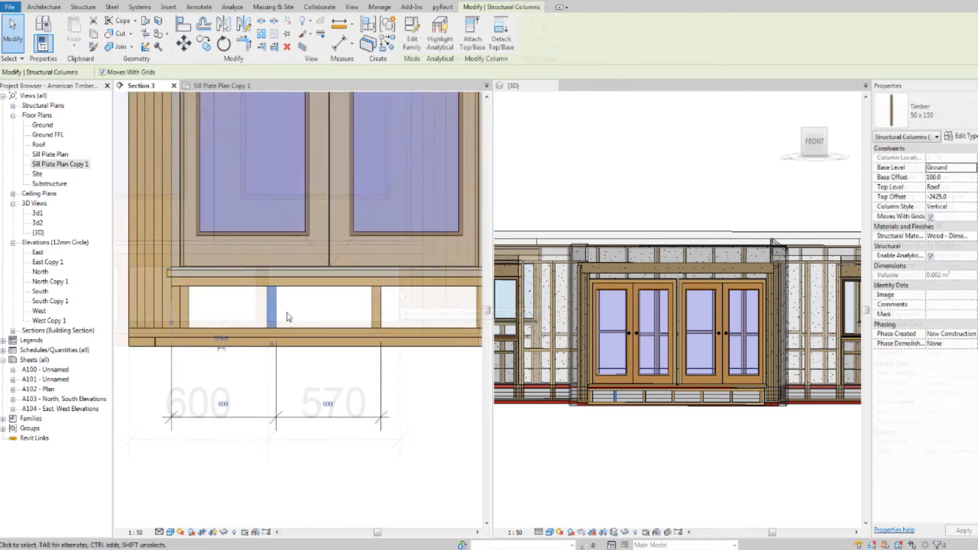
Double the five intermediate studs beneath the doors by copying them together one stud width to the right
{"action": "scroll", "coordinate": [287, 314], "scroll_direction": "up", "scroll_amount": 2}
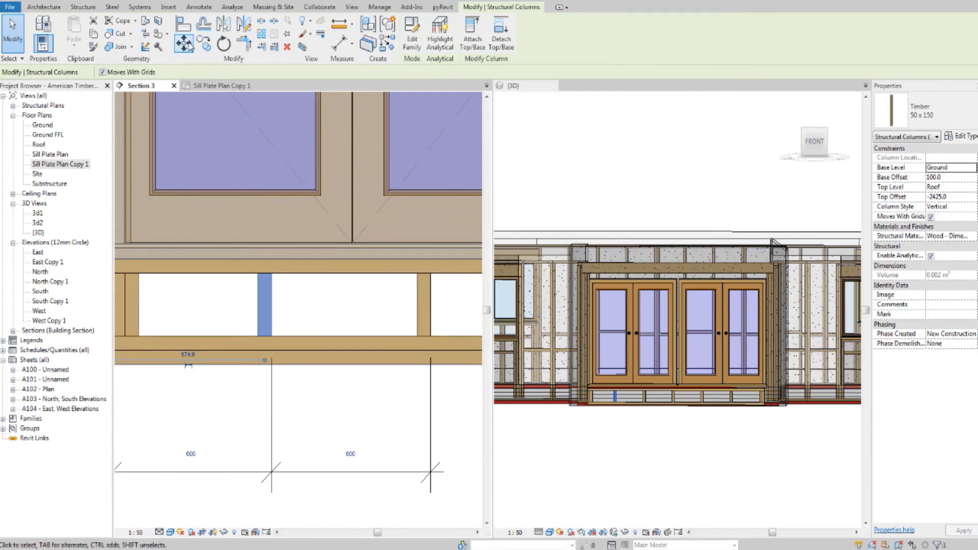
{"action": "left_click", "coordinate": [431, 293], "text": "ctrl"}
{"action": "scroll", "coordinate": [433, 293], "scroll_direction": "down", "scroll_amount": 2}
{"action": "middle_click_drag", "start_coordinate": [433, 293], "coordinate": [335, 289]}
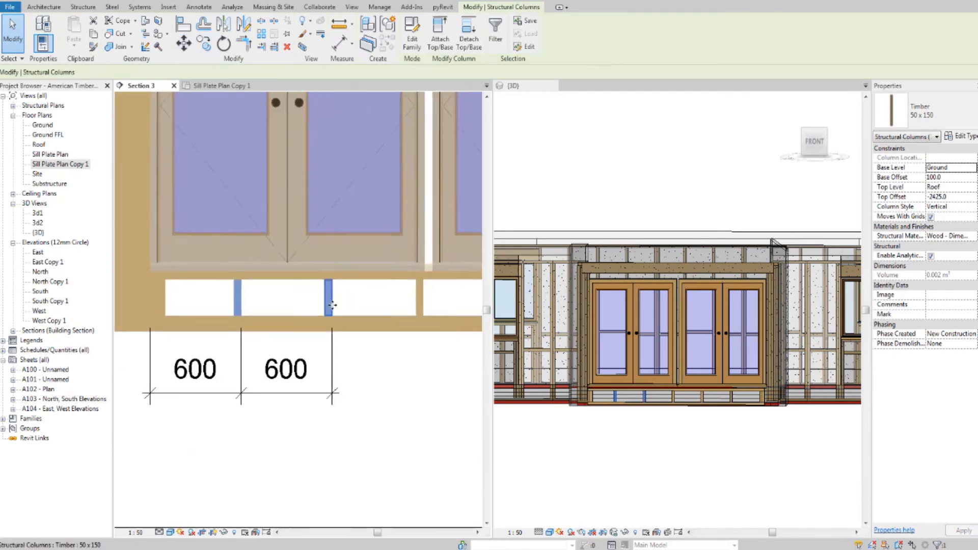
{"action": "left_click", "coordinate": [422, 299], "text": "ctrl"}
{"action": "middle_click_drag", "start_coordinate": [439, 299], "coordinate": [252, 286]}
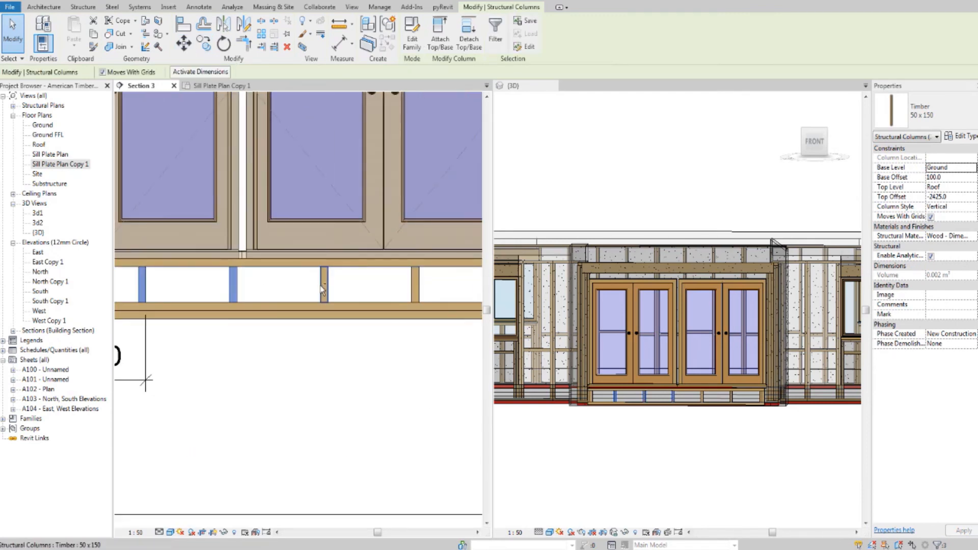
{"action": "left_click", "coordinate": [321, 286], "text": "ctrl"}
{"action": "middle_click_drag", "start_coordinate": [395, 294], "coordinate": [323, 292]}
{"action": "left_click", "coordinate": [341, 286], "text": "ctrl"}
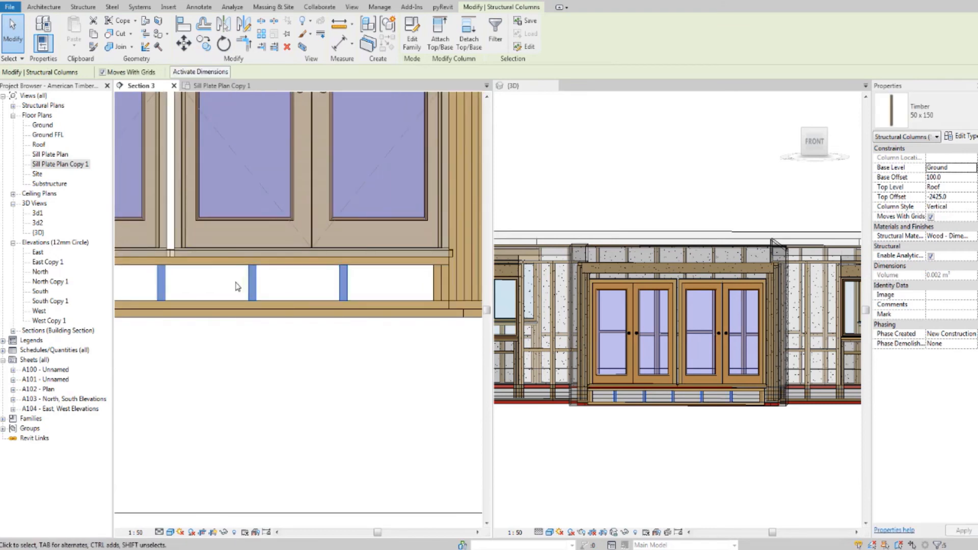
{"action": "scroll", "coordinate": [236, 286], "scroll_direction": "up", "scroll_amount": 5}
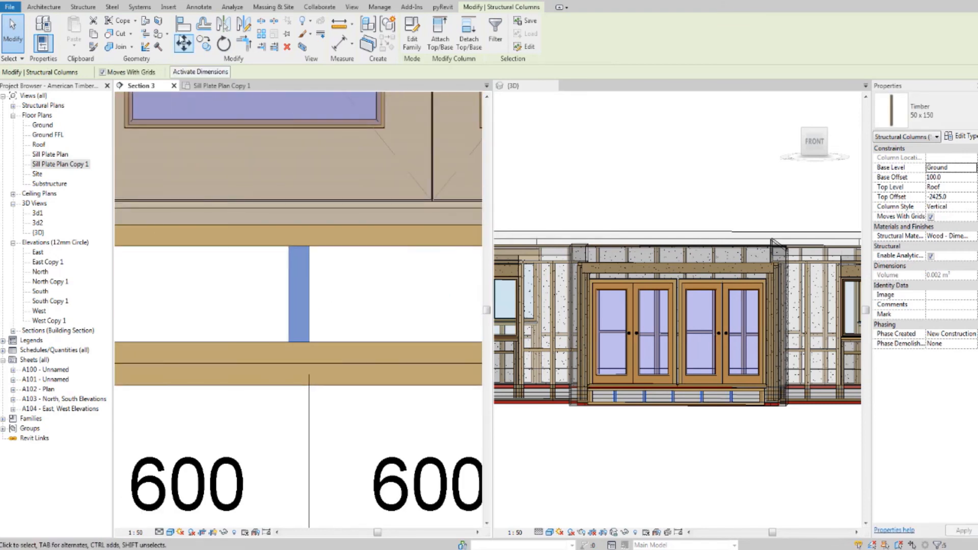
{"action": "left_click", "coordinate": [204, 44]}
{"action": "scroll", "coordinate": [287, 262], "scroll_direction": "up", "scroll_amount": 2}
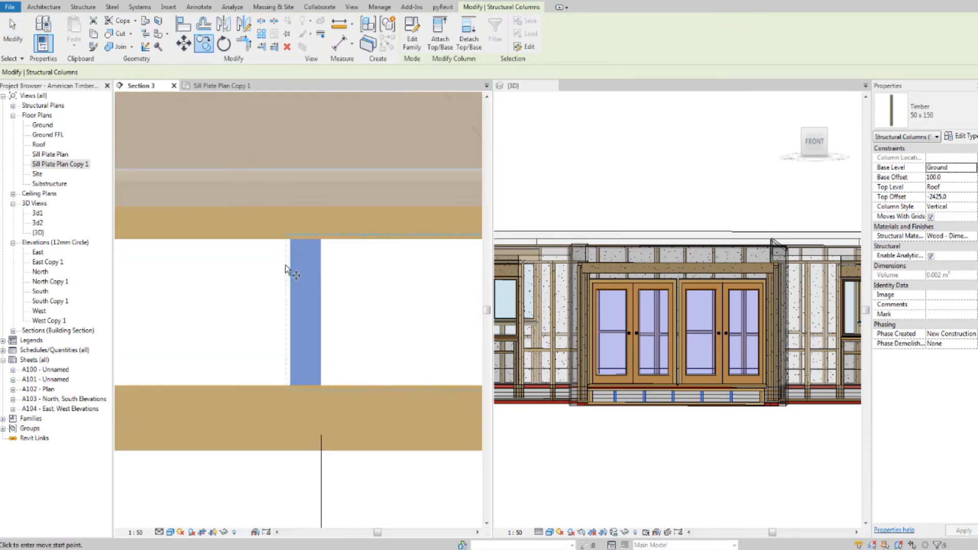
{"action": "left_click", "coordinate": [293, 293]}
{"action": "left_click", "coordinate": [322, 294]}
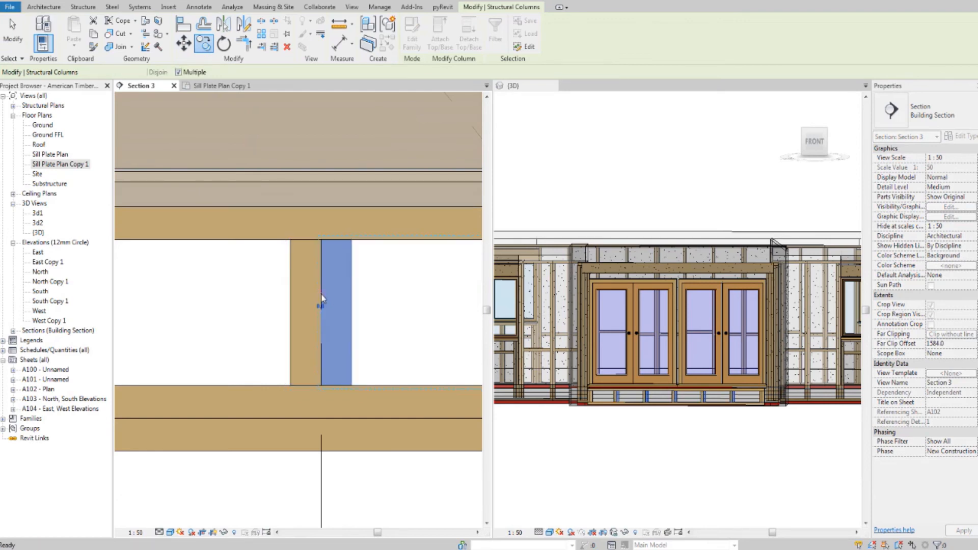
{"action": "key", "text": "Escape"}
{"action": "scroll", "coordinate": [322, 296], "scroll_direction": "down", "scroll_amount": 3}
{"action": "key", "text": "Escape"}
{"action": "scroll", "coordinate": [413, 330], "scroll_direction": "down", "scroll_amount": 5}
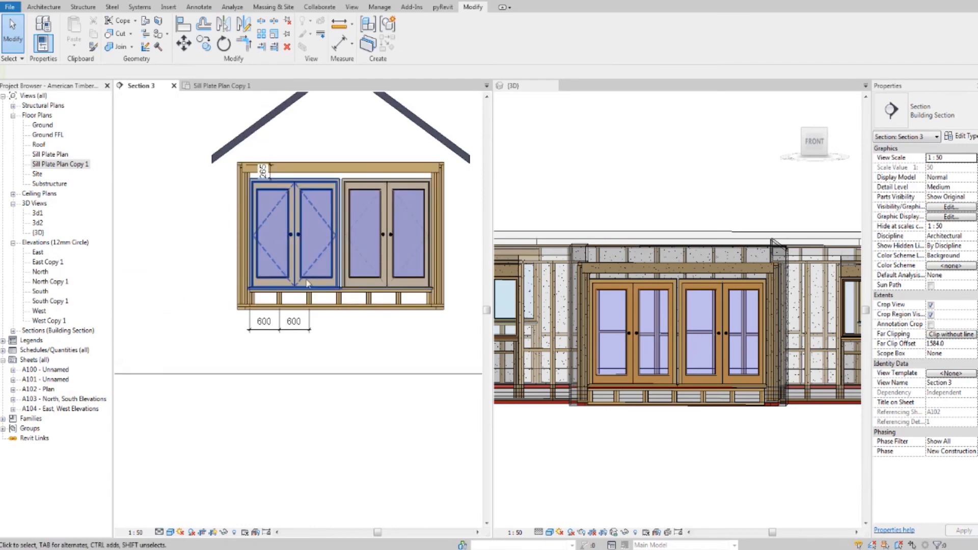
Group the low frame's top and bottom plates with all its end and intermediate studs as a model group named Under door frame
{"action": "scroll", "coordinate": [261, 272], "scroll_direction": "up", "scroll_amount": 5}
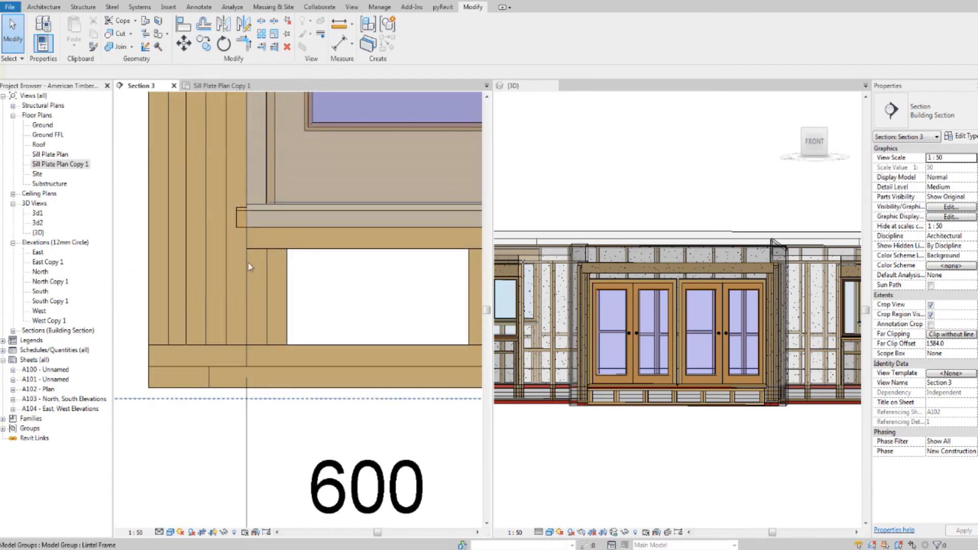
{"action": "left_click", "coordinate": [257, 285]}
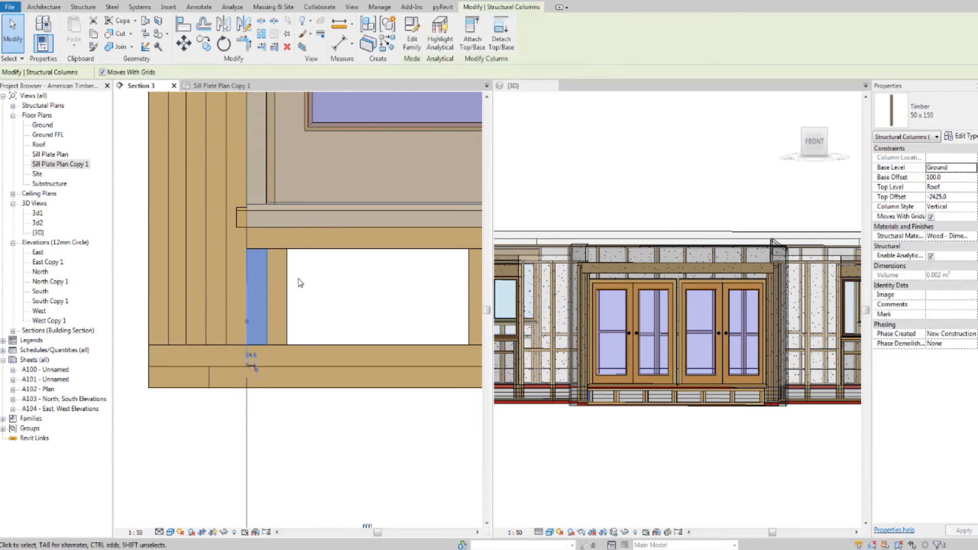
{"action": "left_click", "coordinate": [277, 296], "text": "ctrl"}
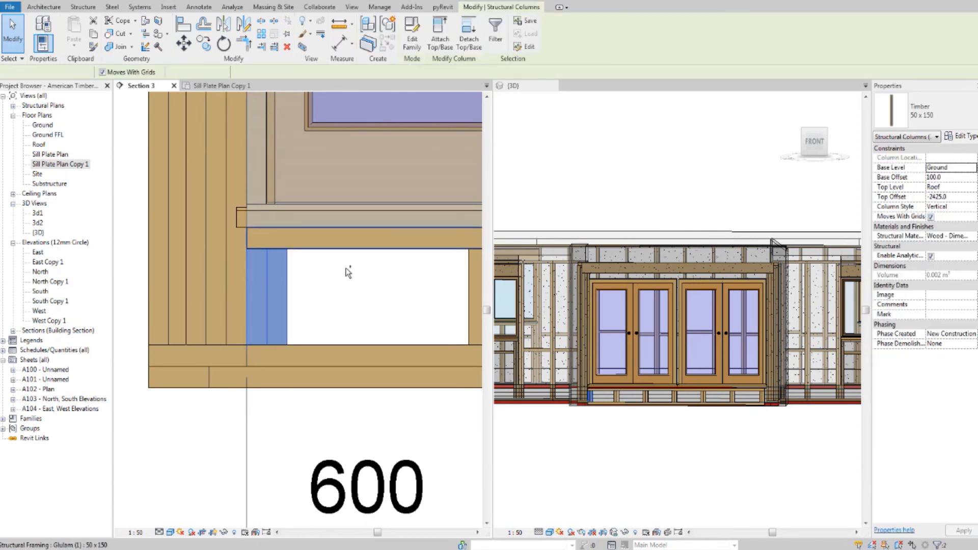
{"action": "left_click", "coordinate": [356, 238], "text": "ctrl"}
{"action": "left_click", "coordinate": [342, 346], "text": "ctrl"}
{"action": "scroll", "coordinate": [331, 336], "scroll_direction": "right", "scroll_amount": 3, "text": "shift"}
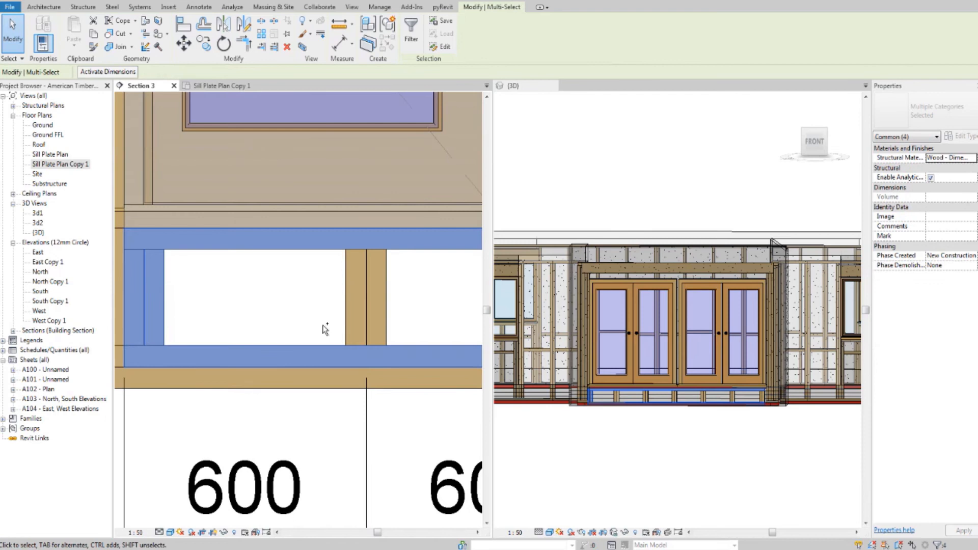
{"action": "left_click", "coordinate": [350, 293], "text": "ctrl"}
{"action": "left_click", "coordinate": [380, 285], "text": "ctrl"}
{"action": "scroll", "coordinate": [389, 286], "scroll_direction": "down", "scroll_amount": 2}
{"action": "middle_click_drag", "start_coordinate": [405, 292], "coordinate": [135, 289]}
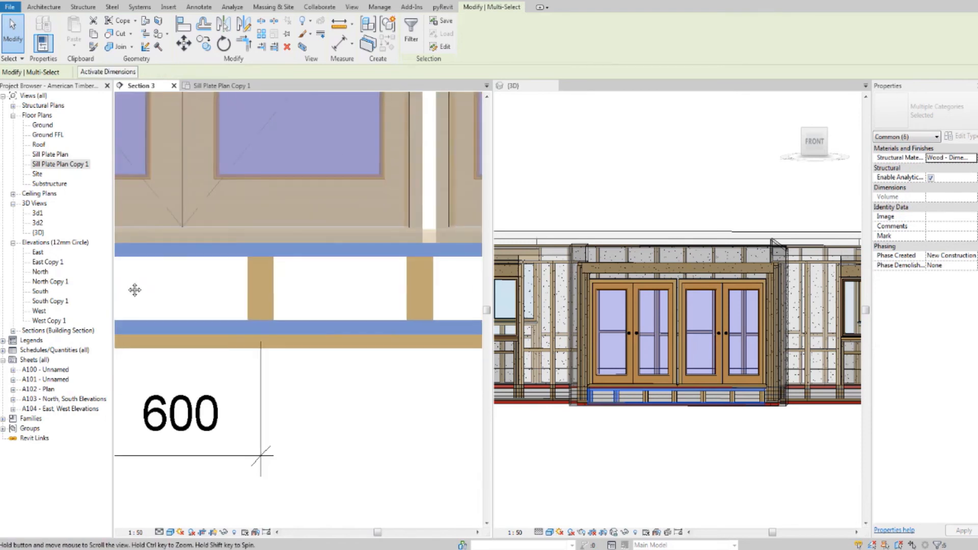
{"action": "left_click", "coordinate": [270, 285], "text": "ctrl"}
{"action": "left_click", "coordinate": [247, 284], "text": "ctrl"}
{"action": "scroll", "coordinate": [239, 291], "scroll_direction": "right", "scroll_amount": 3, "text": "shift"}
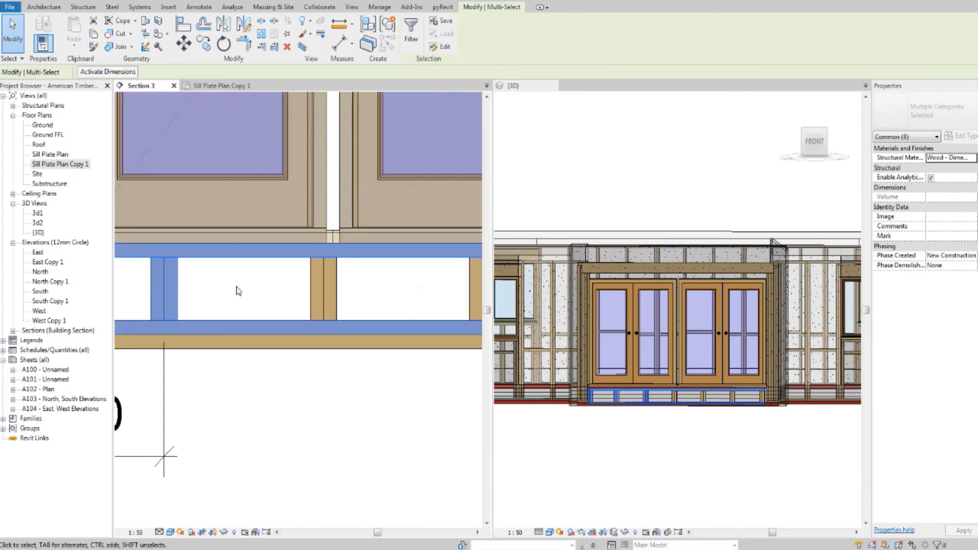
{"action": "left_click", "coordinate": [312, 282], "text": "ctrl"}
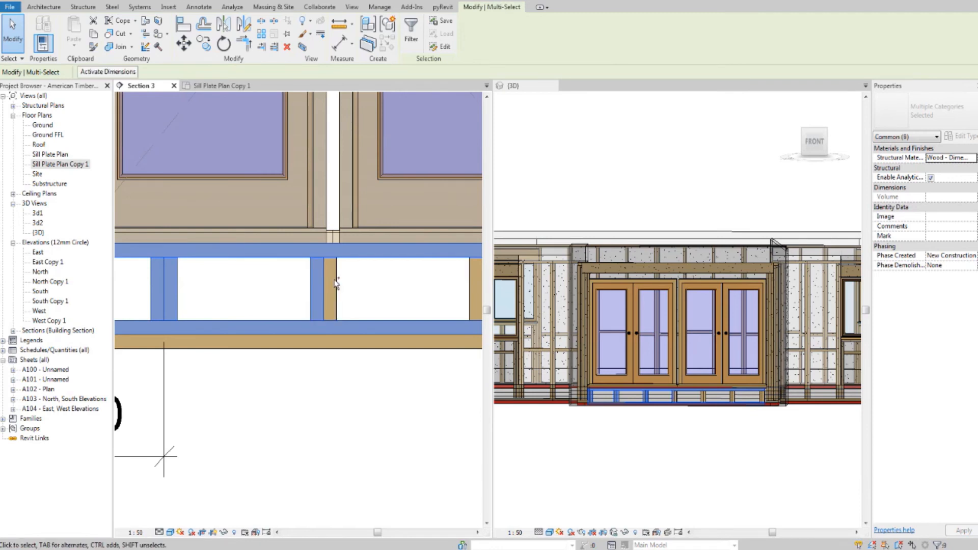
{"action": "left_click", "coordinate": [336, 284], "text": "ctrl"}
{"action": "scroll", "coordinate": [326, 289], "scroll_direction": "right", "scroll_amount": 4, "text": "shift"}
{"action": "left_click", "coordinate": [344, 293], "text": "ctrl"}
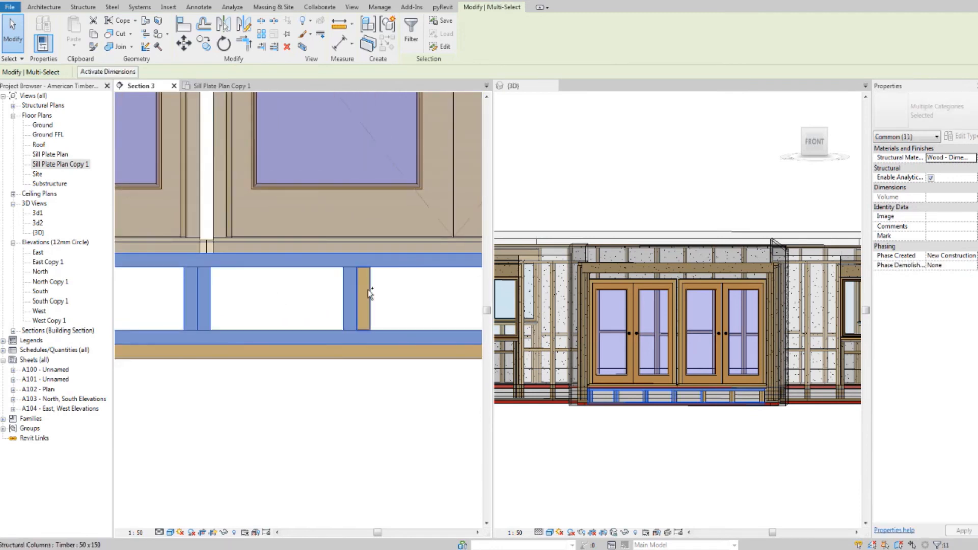
{"action": "scroll", "coordinate": [360, 298], "scroll_direction": "right", "scroll_amount": 3, "text": "shift"}
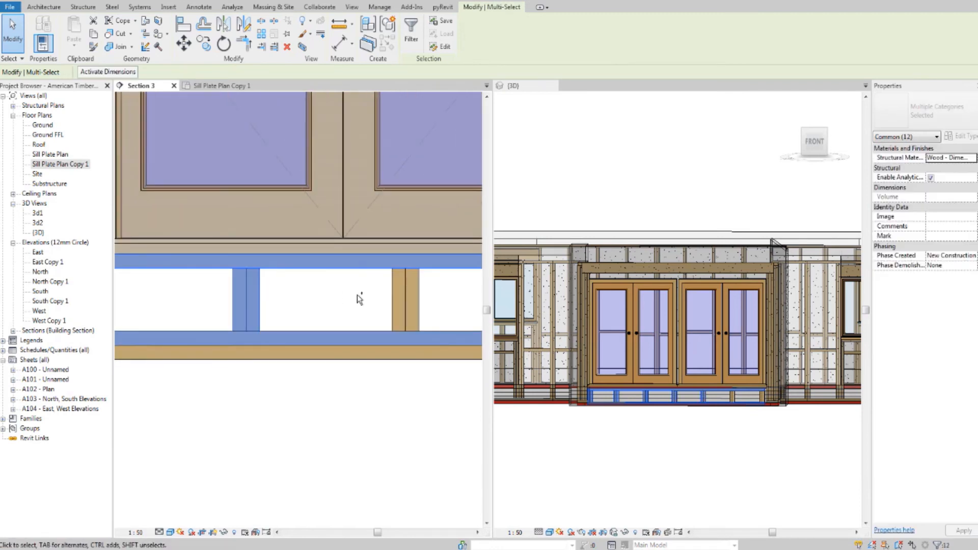
{"action": "left_click", "coordinate": [395, 293], "text": "ctrl"}
{"action": "left_click", "coordinate": [416, 290], "text": "ctrl"}
{"action": "scroll", "coordinate": [453, 301], "scroll_direction": "down", "scroll_amount": 2}
{"action": "middle_click_drag", "start_coordinate": [456, 300], "coordinate": [301, 306]}
{"action": "scroll", "coordinate": [359, 305], "scroll_direction": "up", "scroll_amount": 3}
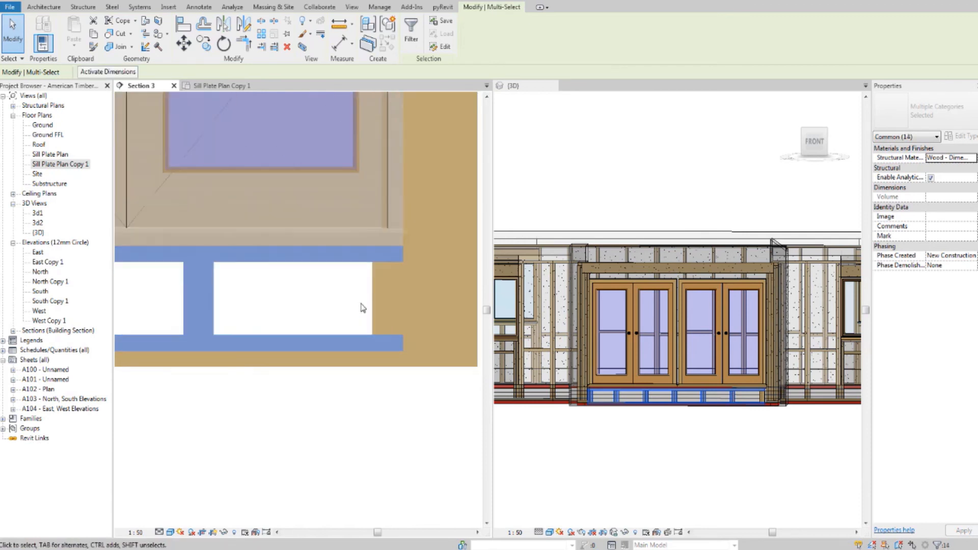
{"action": "scroll", "coordinate": [362, 308], "scroll_direction": "up", "scroll_amount": 2}
{"action": "left_click", "coordinate": [388, 301], "text": "ctrl"}
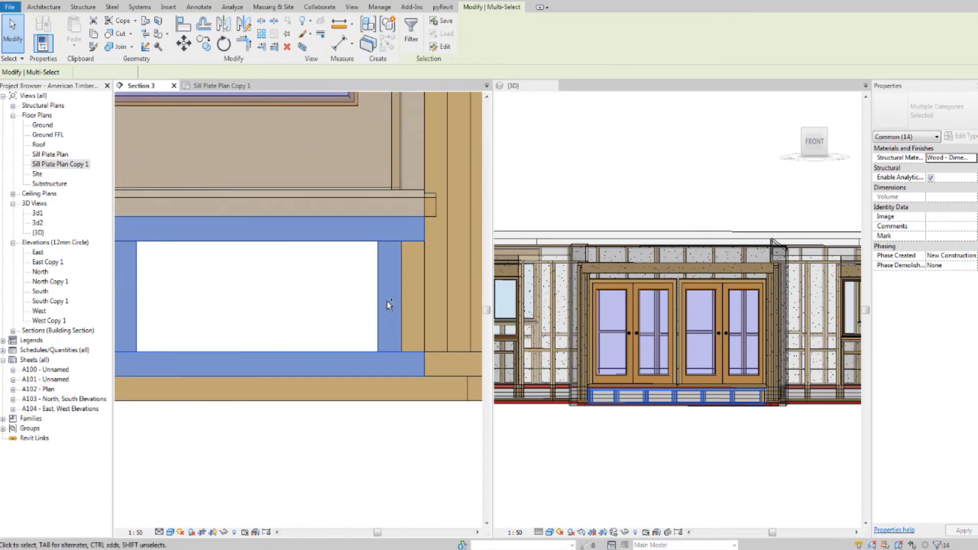
{"action": "left_click", "coordinate": [411, 348], "text": "ctrl"}
{"action": "scroll", "coordinate": [412, 344], "scroll_direction": "down", "scroll_amount": 3}
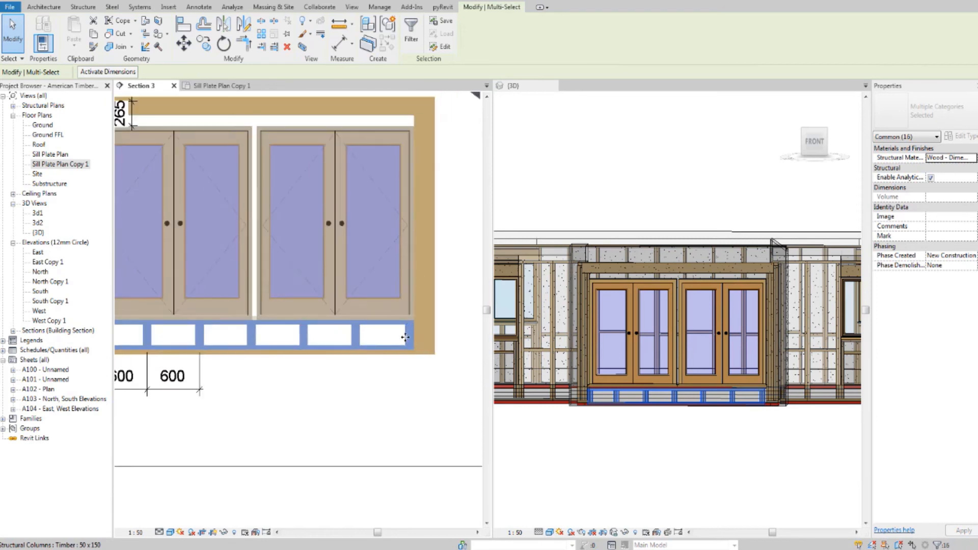
{"action": "key", "text": "g"}
{"action": "key", "text": "p"}
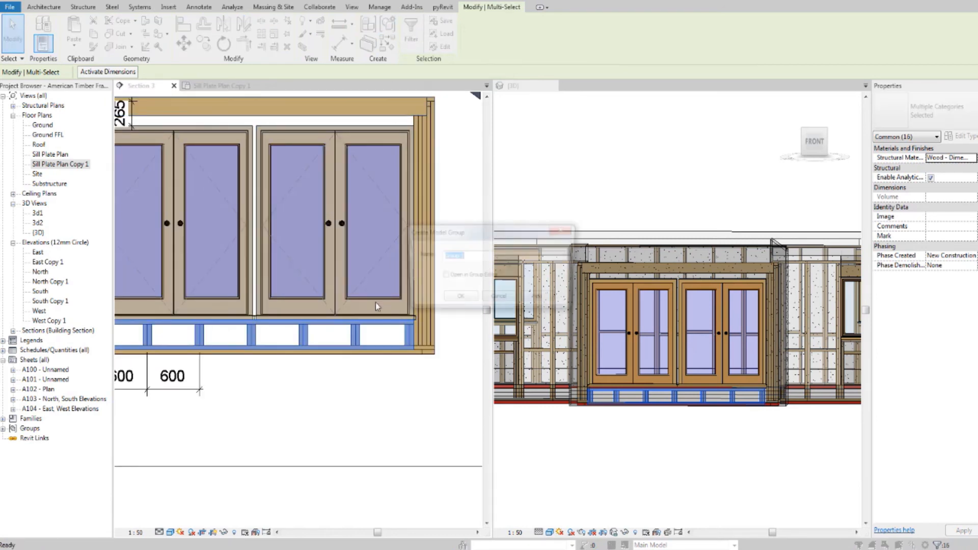
{"action": "type", "text": "Um"}
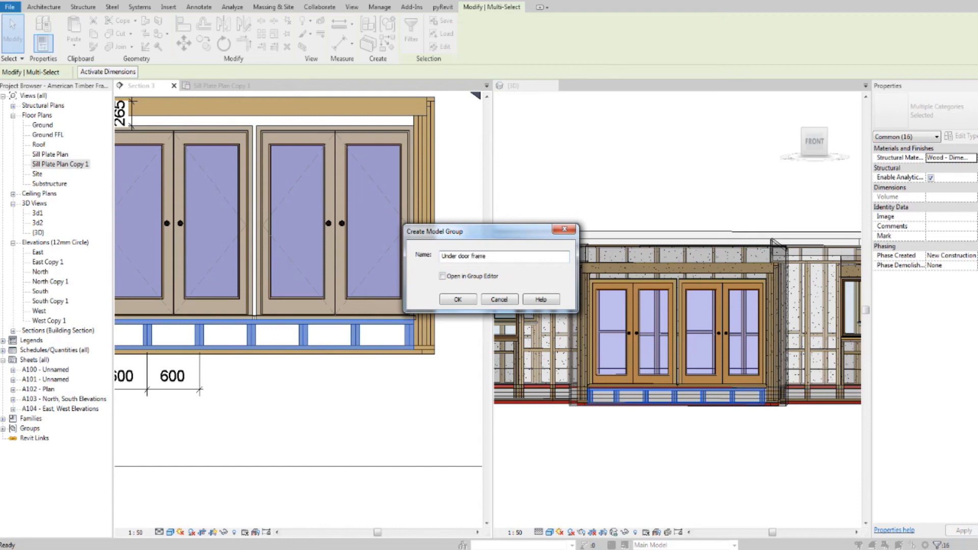
{"action": "left_click", "coordinate": [449, 301]}
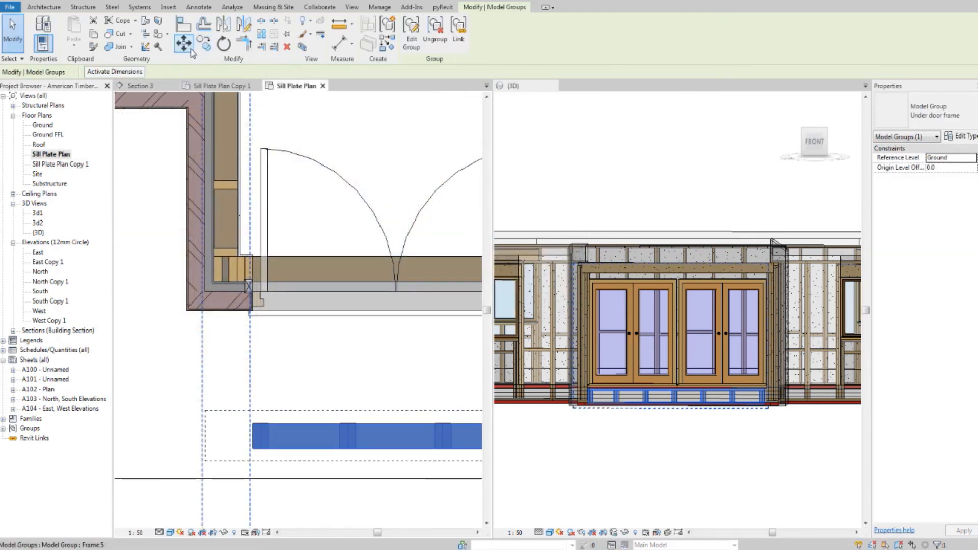
In the Sill Plate Plan, move the Under door frame group straight back so its outer face aligns with the wall framing beneath the doors
{"action": "left_click", "coordinate": [185, 45]}
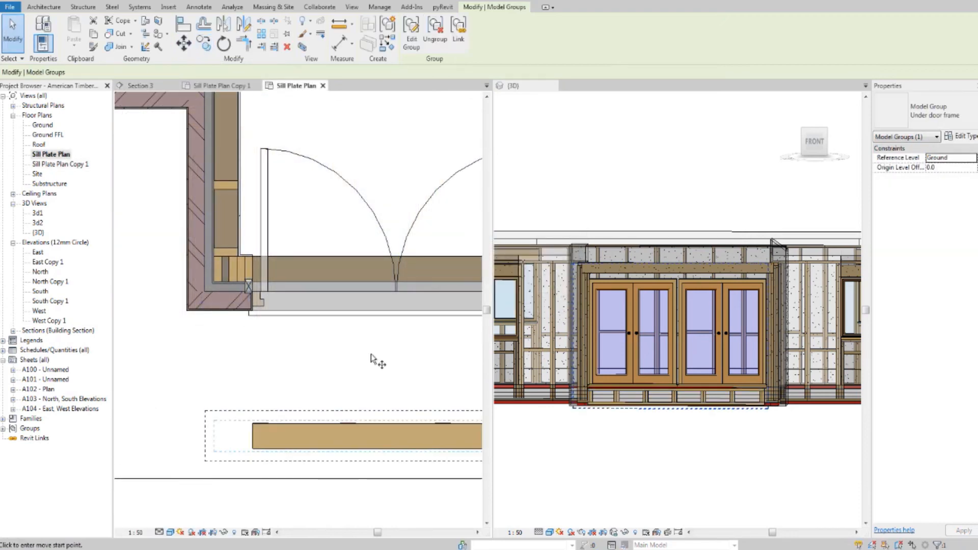
{"action": "left_click", "coordinate": [321, 451]}
{"action": "scroll", "coordinate": [275, 296], "scroll_direction": "up", "scroll_amount": 2}
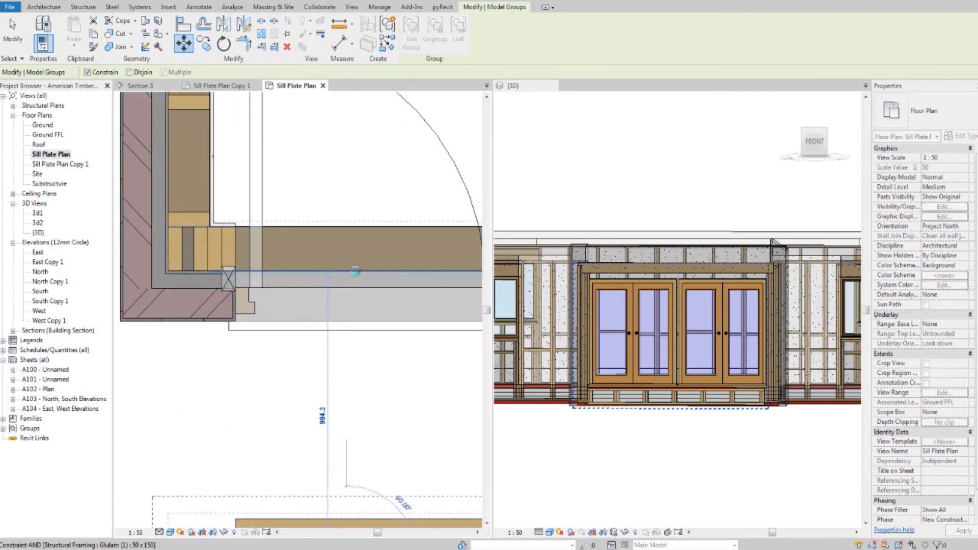
{"action": "left_click", "coordinate": [355, 271]}
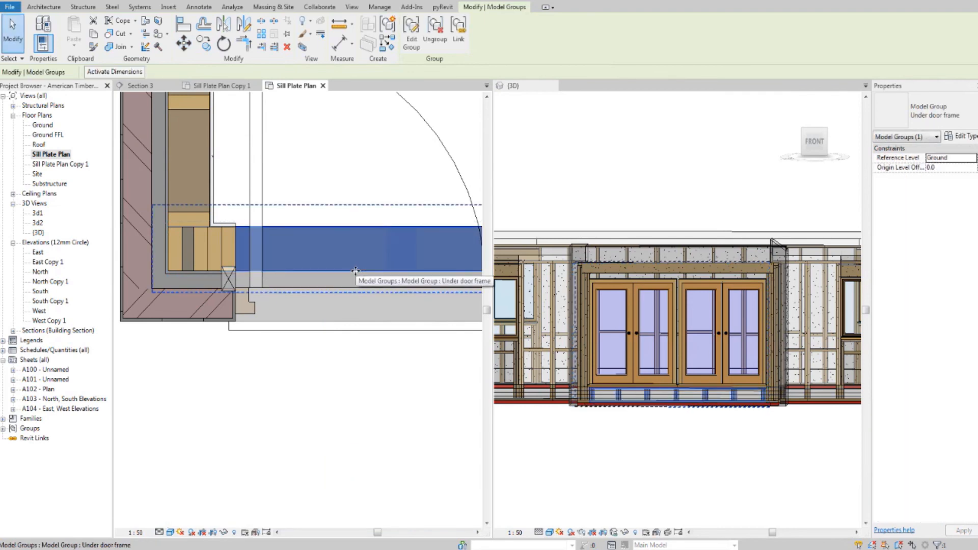
Examine the Under door frame's fit beneath the doors in the 3D view and the head gap in Section 3
{"action": "scroll", "coordinate": [691, 421], "scroll_direction": "down", "scroll_amount": 4}
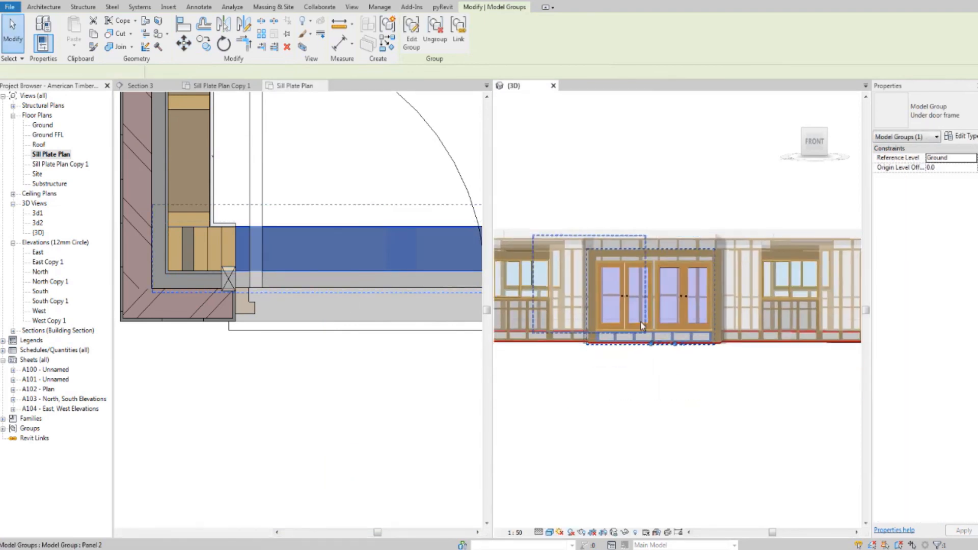
{"action": "middle_click_drag", "start_coordinate": [672, 372], "coordinate": [733, 410], "text": "shift"}
{"action": "scroll", "coordinate": [632, 405], "scroll_direction": "up", "scroll_amount": 5}
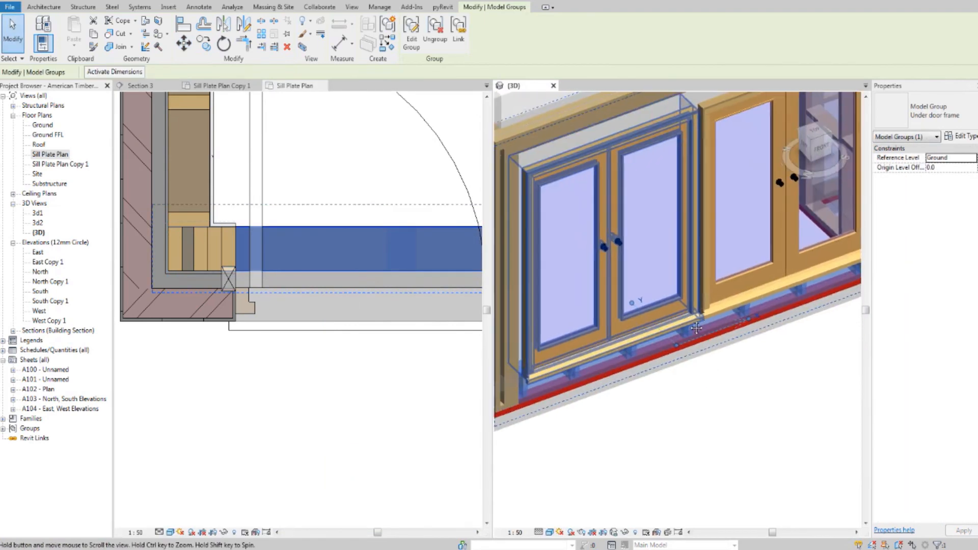
{"action": "key", "text": "Escape"}
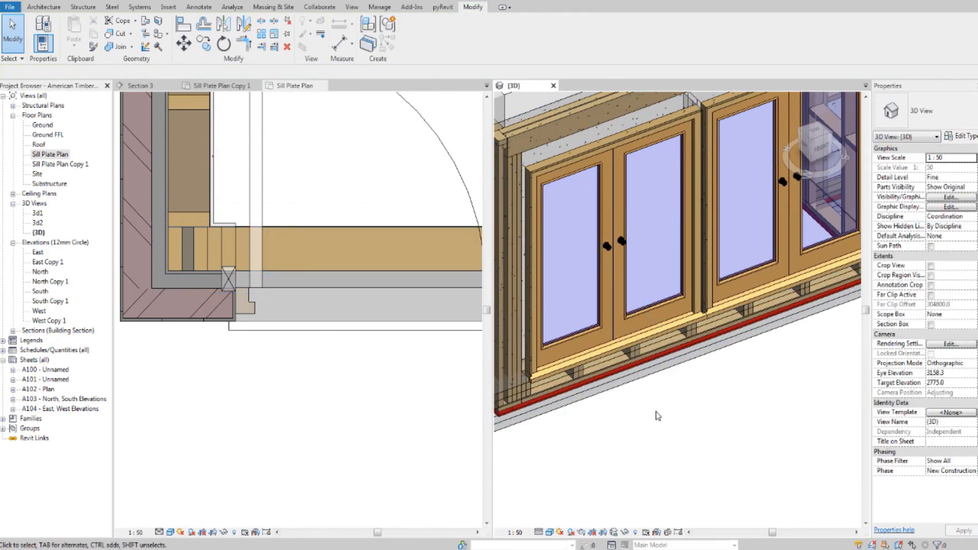
{"action": "middle_click_drag", "start_coordinate": [657, 416], "coordinate": [665, 189], "text": "shift"}
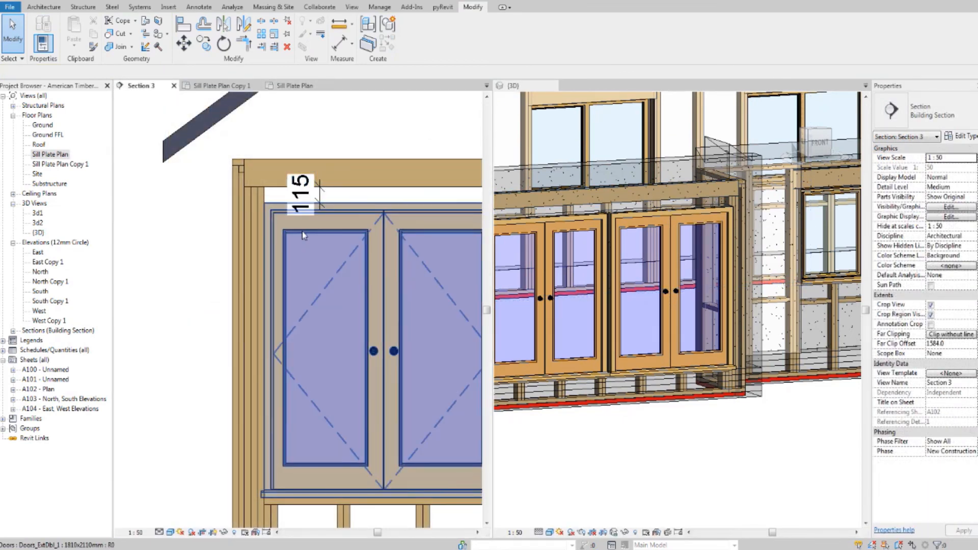
{"action": "middle_click_drag", "start_coordinate": [298, 237], "coordinate": [291, 240]}
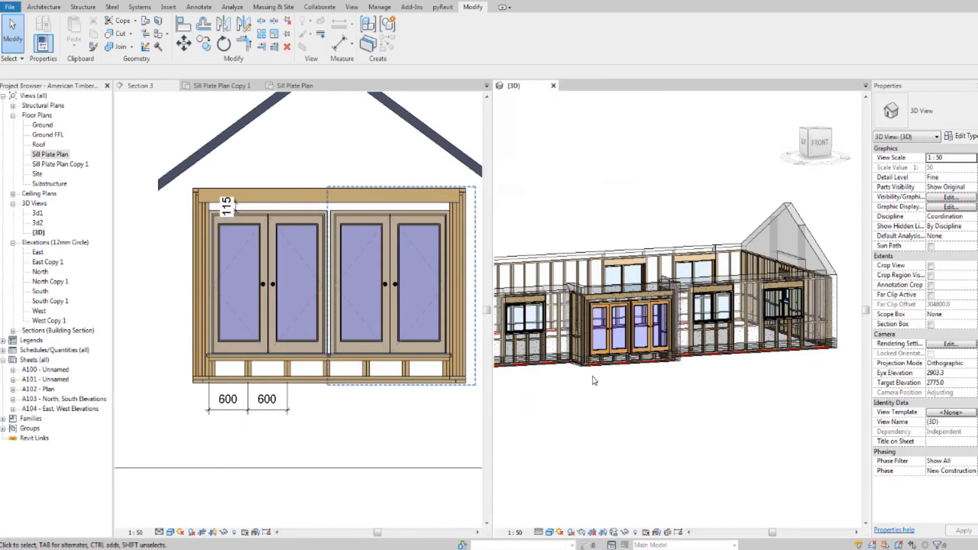
{"action": "scroll", "coordinate": [617, 386], "scroll_direction": "up", "scroll_amount": 8}
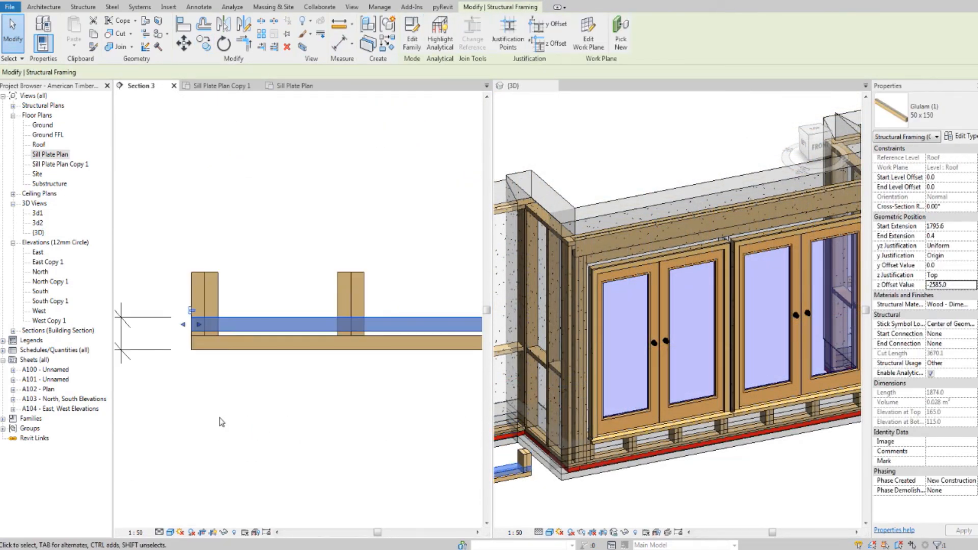
In Section 3, move the shallow plate frame group sideways so its end meets the inner stud face below the lintel above the doors
{"action": "left_click", "coordinate": [240, 301]}
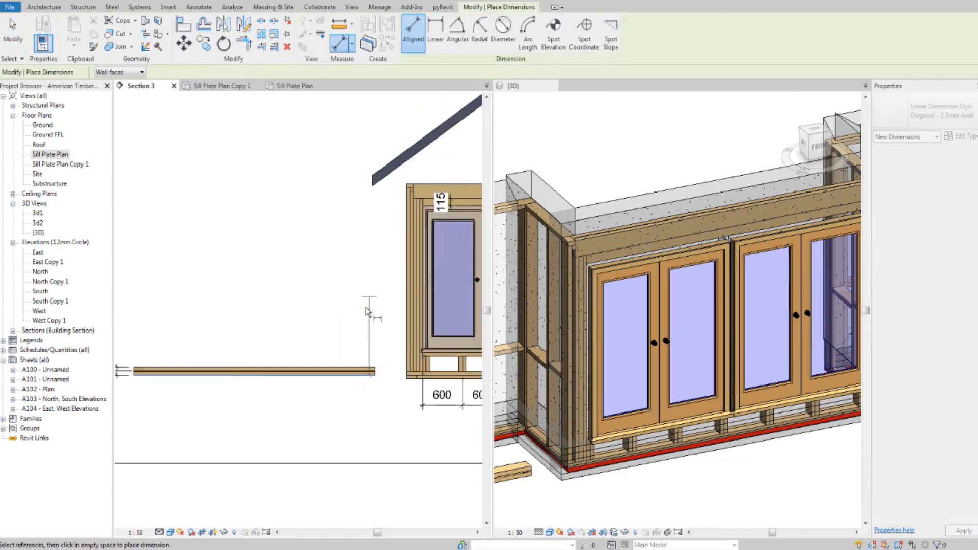
{"action": "left_click", "coordinate": [297, 388]}
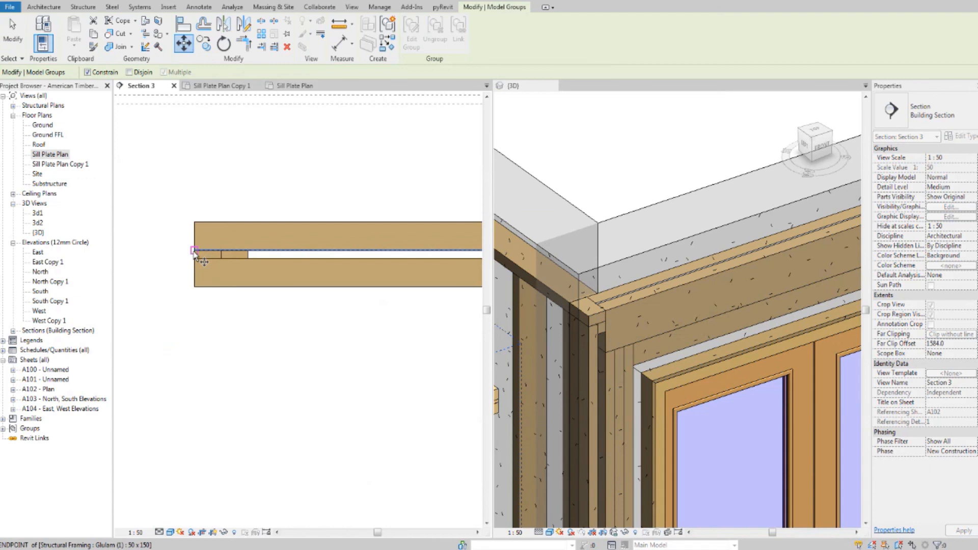
{"action": "scroll", "coordinate": [195, 255], "scroll_direction": "down", "scroll_amount": 2}
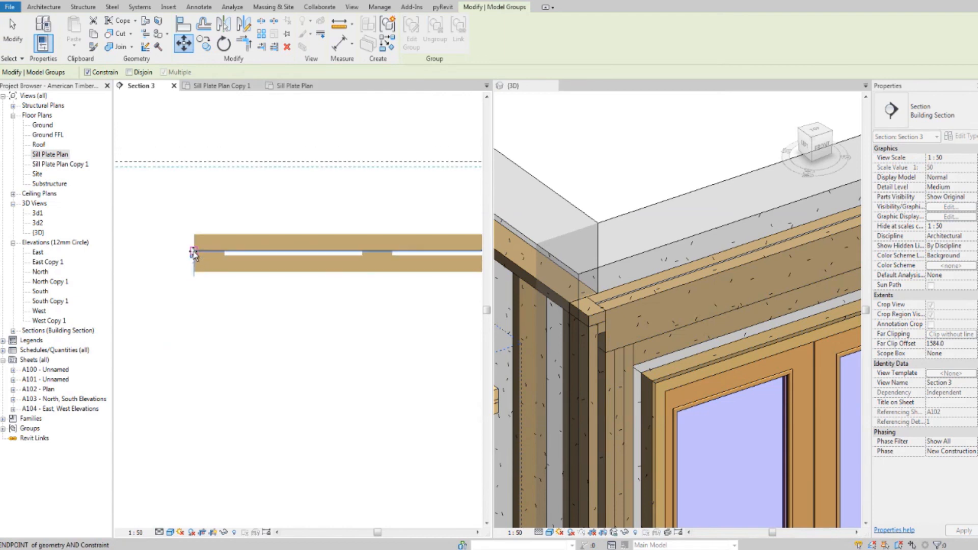
{"action": "scroll", "coordinate": [251, 255], "scroll_direction": "down", "scroll_amount": 2}
{"action": "middle_click_drag", "start_coordinate": [360, 275], "coordinate": [232, 260]}
{"action": "middle_click_drag", "start_coordinate": [459, 263], "coordinate": [194, 255]}
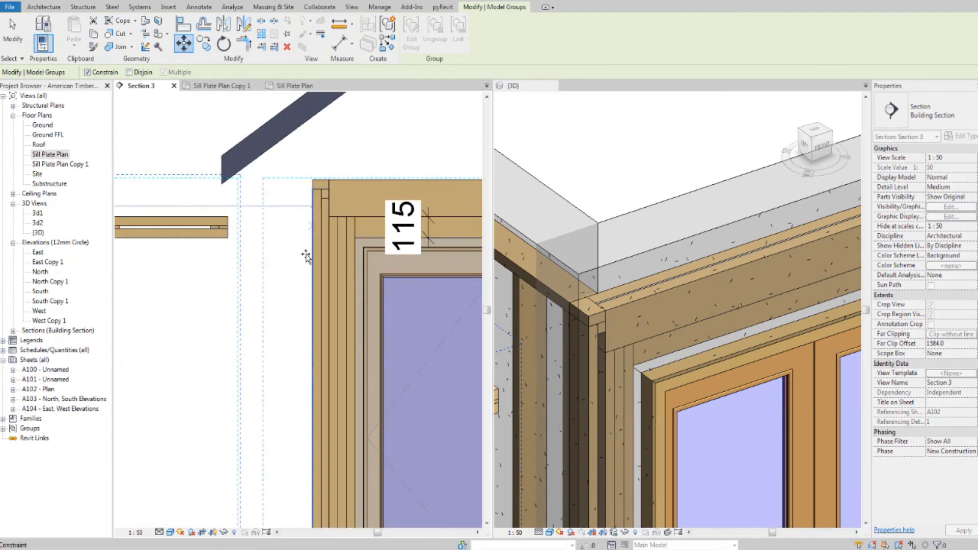
{"action": "scroll", "coordinate": [372, 245], "scroll_direction": "up", "scroll_amount": 2}
{"action": "scroll", "coordinate": [382, 228], "scroll_direction": "up", "scroll_amount": 3}
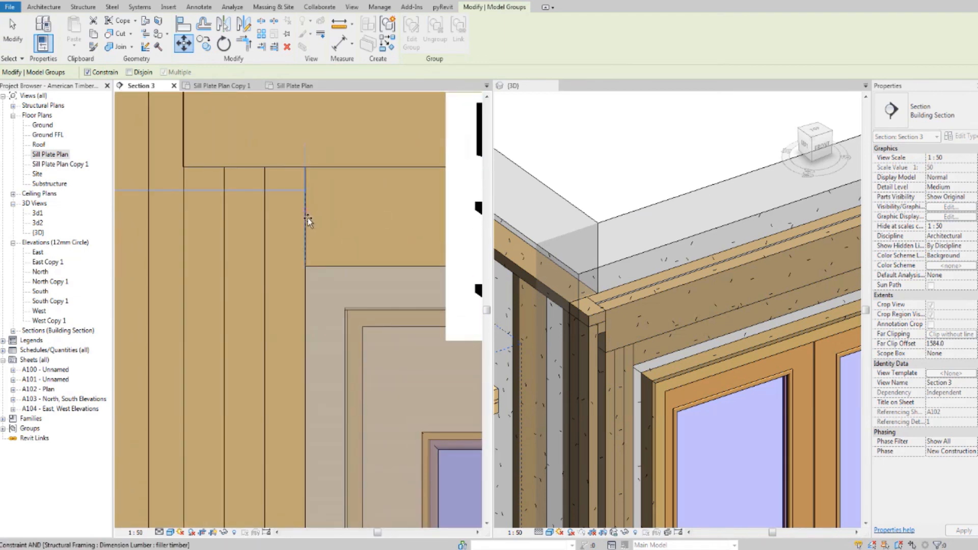
{"action": "left_click", "coordinate": [308, 218]}
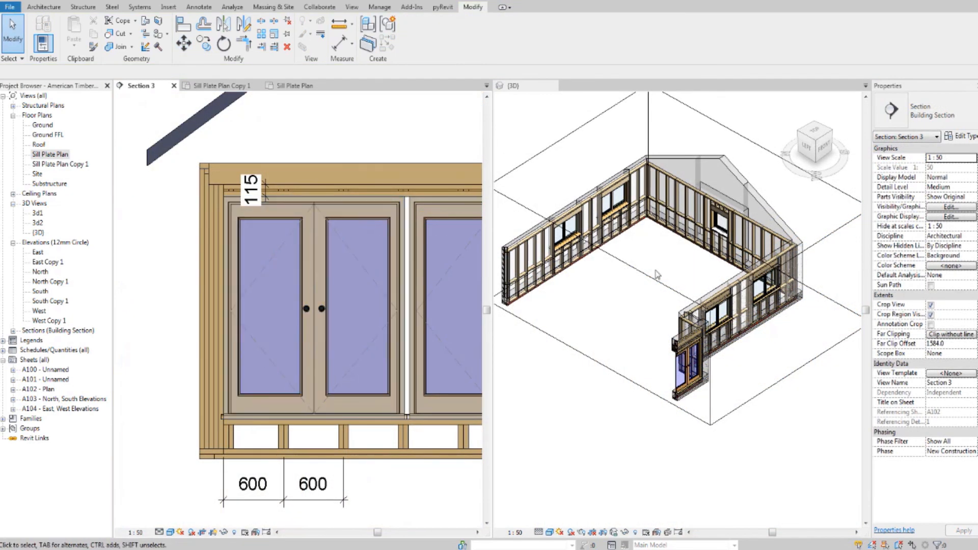
Hide the Walls category in the 3D view
{"action": "scroll", "coordinate": [731, 336], "scroll_direction": "up", "scroll_amount": 2}
{"action": "middle_click_drag", "start_coordinate": [634, 286], "coordinate": [634, 286]}
{"action": "scroll", "coordinate": [716, 326], "scroll_direction": "up", "scroll_amount": 2}
{"action": "middle_click_drag", "start_coordinate": [716, 327], "coordinate": [672, 283]}
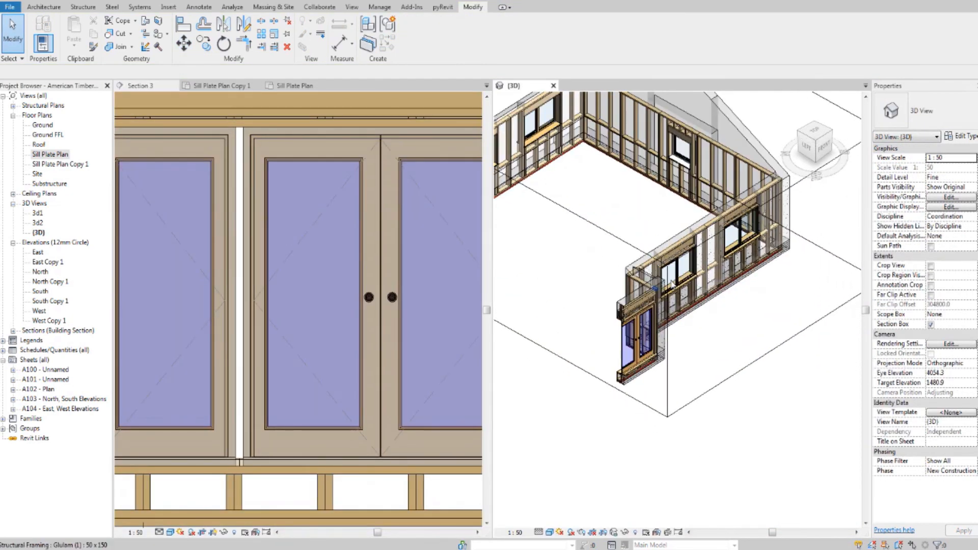
{"action": "key", "text": "v"}
{"action": "key", "text": "v"}
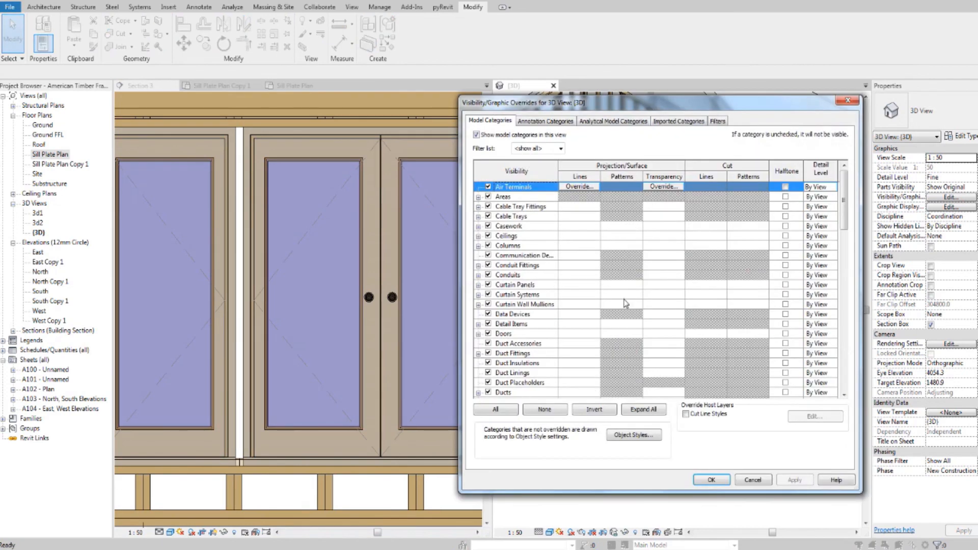
{"action": "key", "text": "w"}
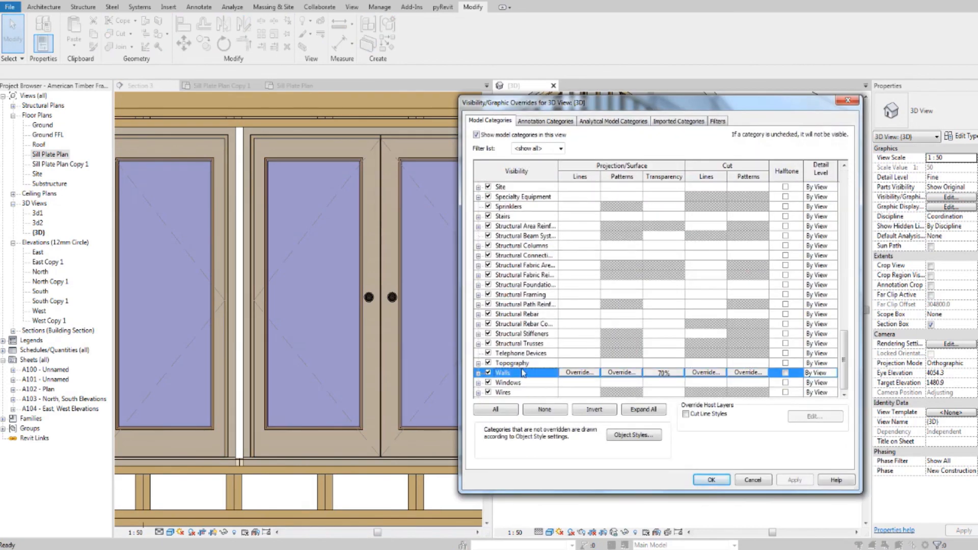
{"action": "left_click", "coordinate": [727, 480]}
Delete the old filler timber that overlaps the Top filler frame group beneath the lintel
{"action": "scroll", "coordinate": [664, 239], "scroll_direction": "up", "scroll_amount": 5}
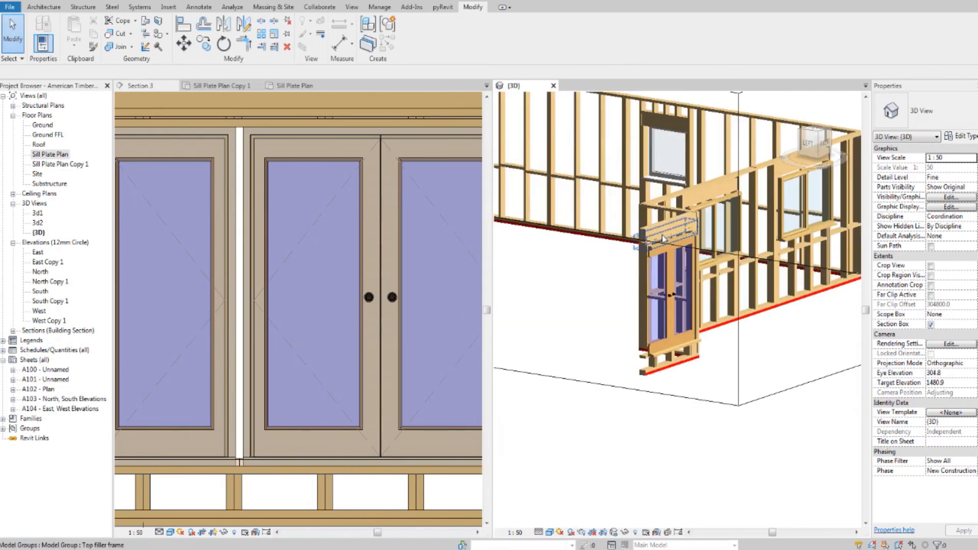
{"action": "scroll", "coordinate": [664, 238], "scroll_direction": "up", "scroll_amount": 4}
{"action": "middle_click_drag", "start_coordinate": [682, 267], "coordinate": [704, 239], "text": "shift"}
{"action": "scroll", "coordinate": [704, 240], "scroll_direction": "up", "scroll_amount": 2}
{"action": "scroll", "coordinate": [706, 278], "scroll_direction": "up", "scroll_amount": 2}
{"action": "middle_click_drag", "start_coordinate": [706, 278], "coordinate": [754, 329]}
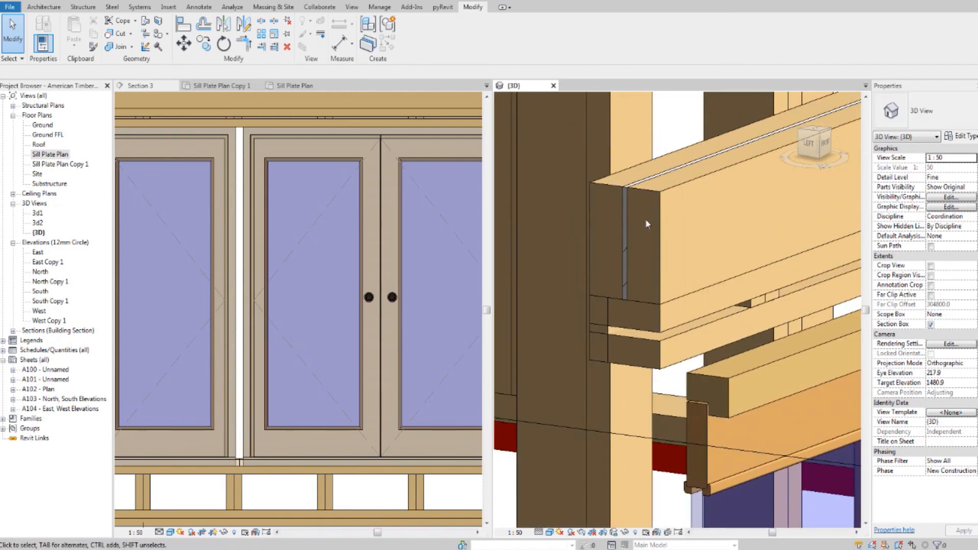
{"action": "left_click", "coordinate": [660, 327]}
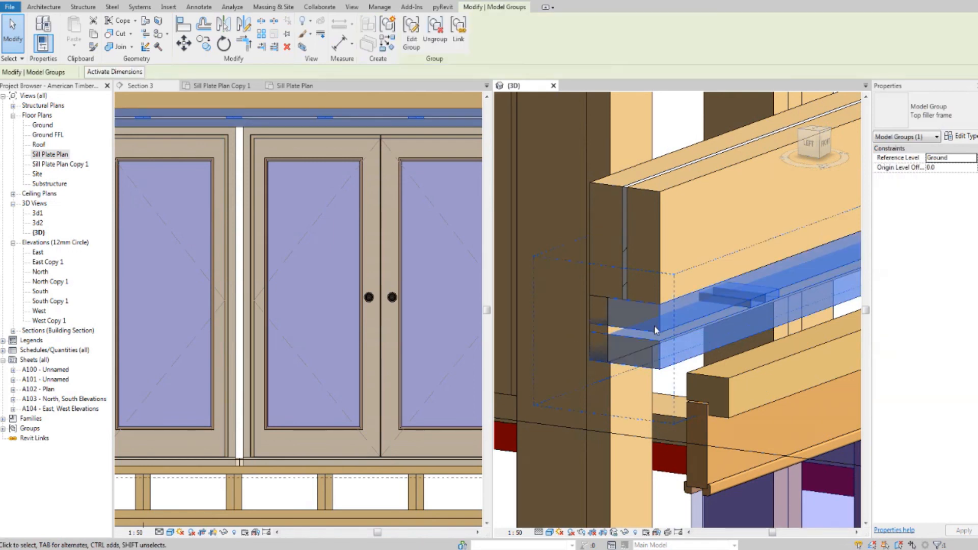
{"action": "left_click", "coordinate": [611, 331]}
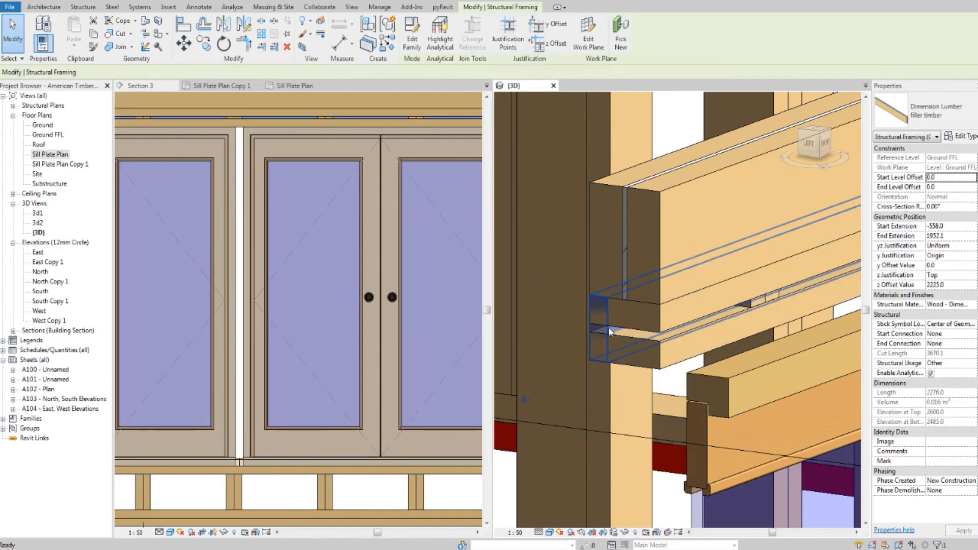
{"action": "key", "text": "Escape"}
{"action": "scroll", "coordinate": [617, 326], "scroll_direction": "down", "scroll_amount": 2}
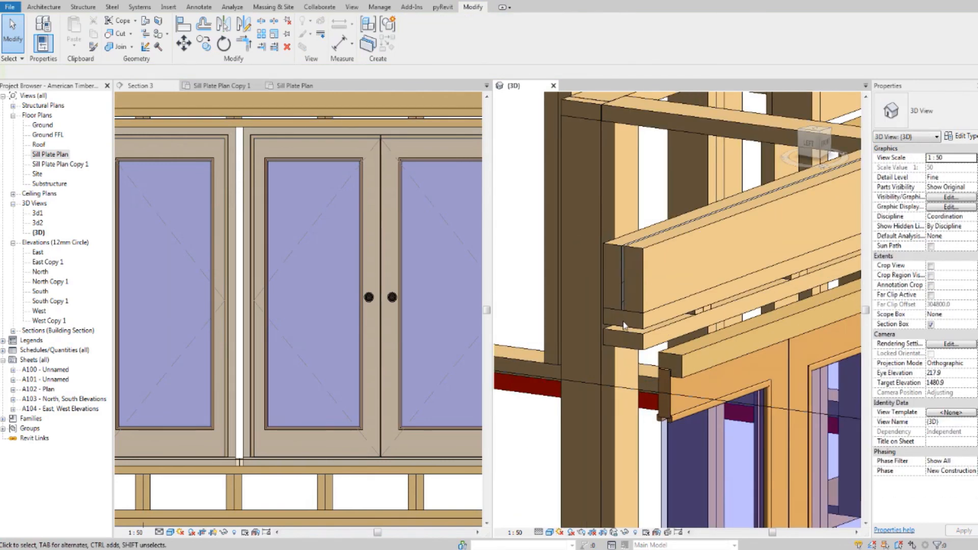
{"action": "scroll", "coordinate": [625, 326], "scroll_direction": "down", "scroll_amount": 3}
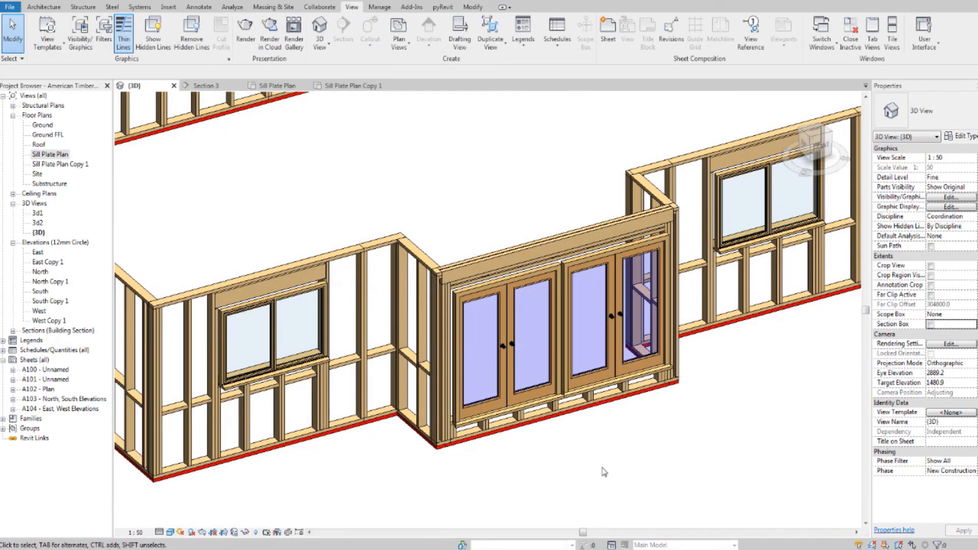
Examine the complete timber wall frame of the building, including the framed door opening, in the full-size 3D view
{"action": "scroll", "coordinate": [662, 406], "scroll_direction": "down", "scroll_amount": 4}
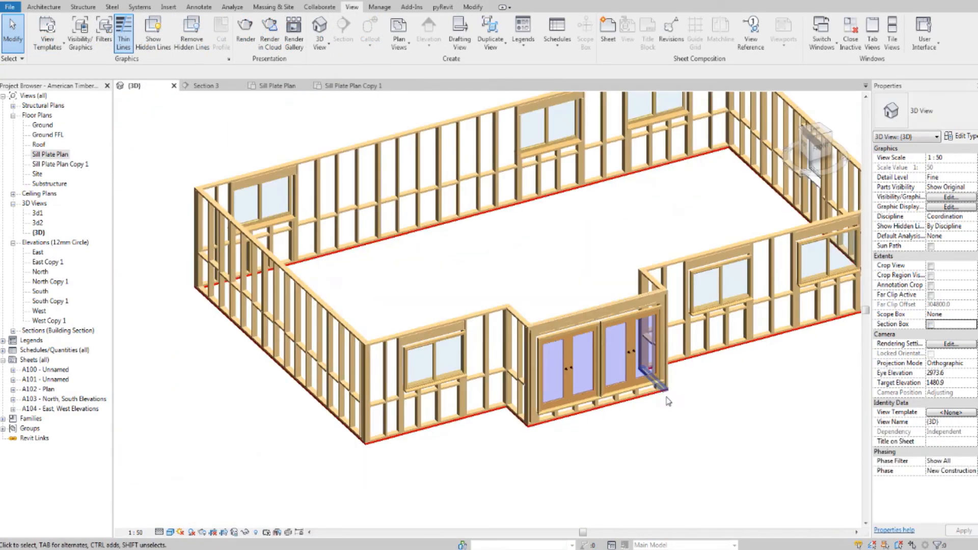
{"action": "mouse_move", "coordinate": [662, 406]}
{"action": "middle_mouse_down"}
{"action": "mouse_move", "coordinate": [675, 393]}
{"action": "mouse_move", "coordinate": [647, 418]}
{"action": "middle_mouse_up"}
{"action": "scroll", "coordinate": [562, 402], "scroll_direction": "down", "scroll_amount": 2}
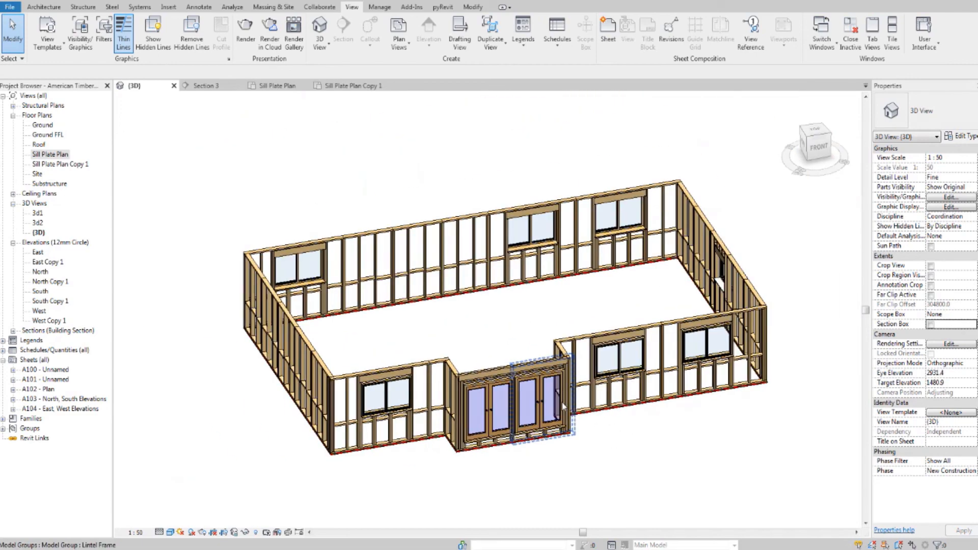
{"action": "scroll", "coordinate": [595, 397], "scroll_direction": "up", "scroll_amount": 1}
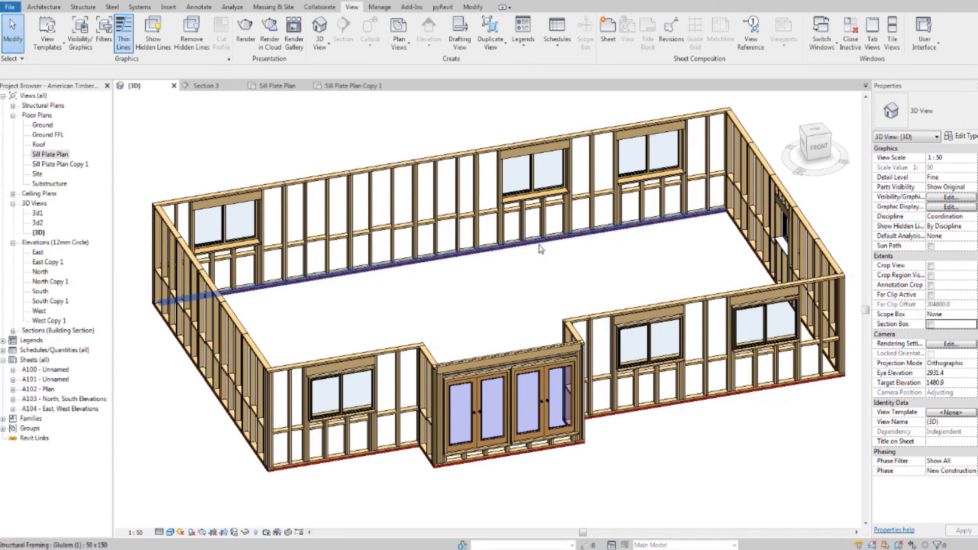
{"action": "scroll", "coordinate": [540, 251], "scroll_direction": "down", "scroll_amount": 2}
{"action": "middle_click_drag", "start_coordinate": [538, 251], "coordinate": [521, 285]}
{"action": "scroll", "coordinate": [518, 292], "scroll_direction": "up", "scroll_amount": 1}
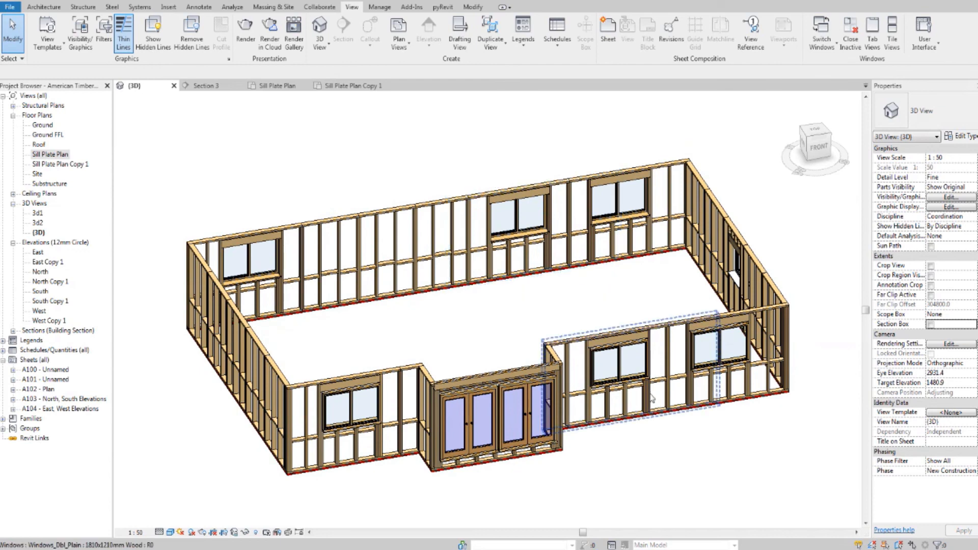
{"action": "middle_click_drag", "start_coordinate": [579, 400], "coordinate": [601, 370]}
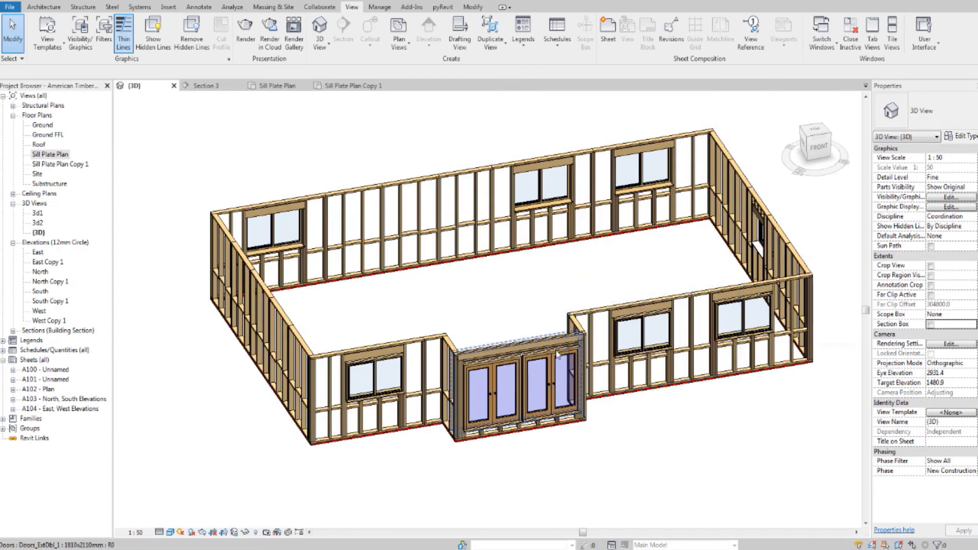
{"action": "middle_click_drag", "start_coordinate": [541, 340], "coordinate": [540, 361]}
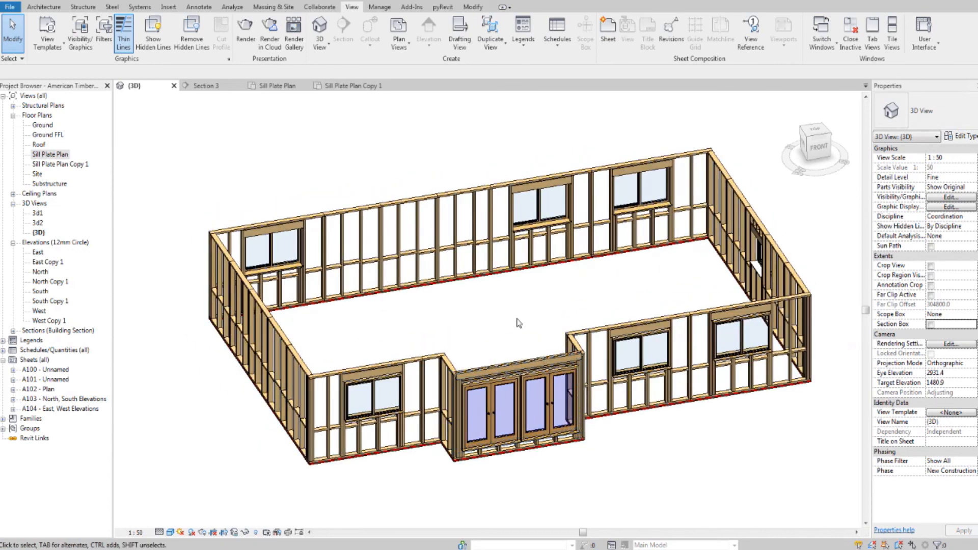
Inspect the corner junction of the lintel and the filler frame above the double doors up close
{"action": "scroll", "coordinate": [519, 323], "scroll_direction": "up", "scroll_amount": 10}
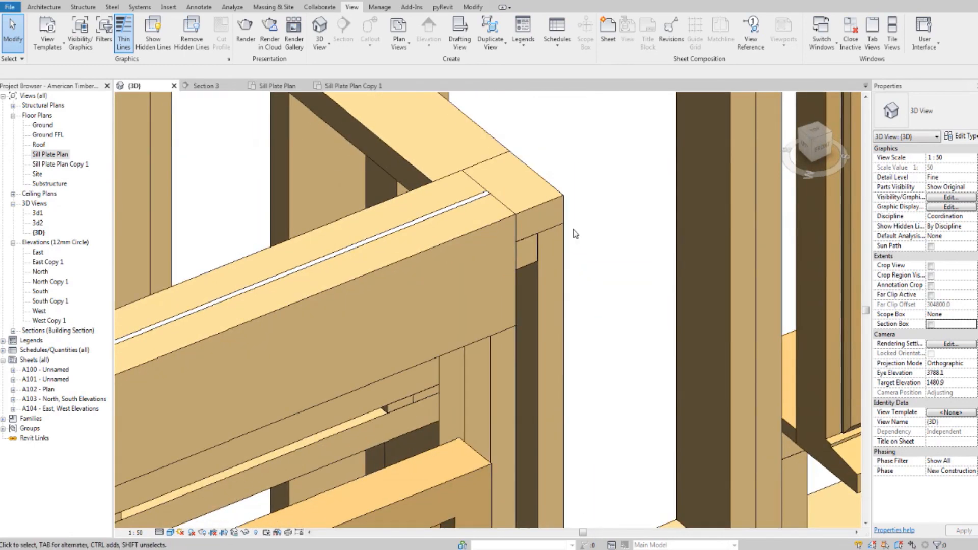
{"action": "scroll", "coordinate": [567, 307], "scroll_direction": "up", "scroll_amount": 1}
{"action": "middle_click_drag", "start_coordinate": [567, 307], "coordinate": [624, 258]}
{"action": "scroll", "coordinate": [576, 272], "scroll_direction": "down", "scroll_amount": 2}
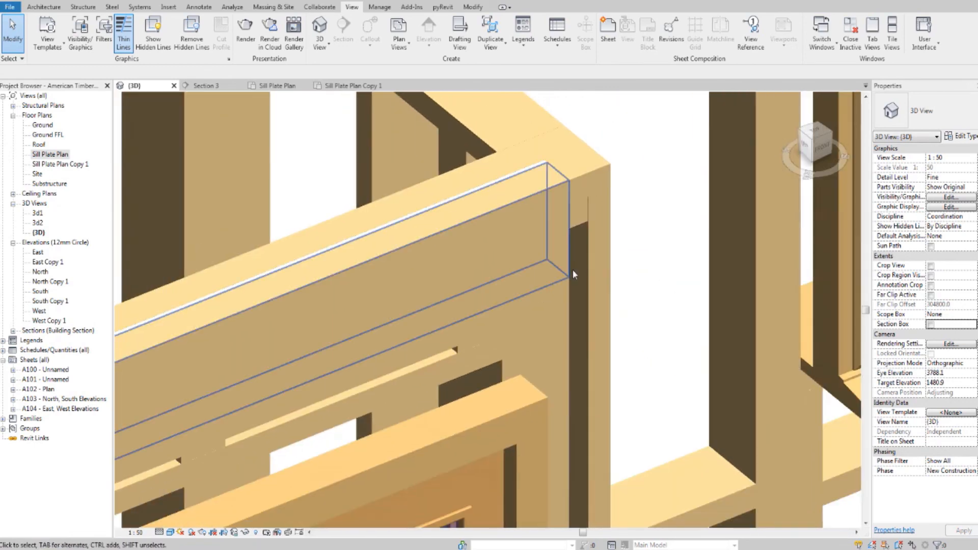
{"action": "middle_click_drag", "start_coordinate": [521, 298], "coordinate": [577, 256]}
{"action": "scroll", "coordinate": [577, 256], "scroll_direction": "down", "scroll_amount": 5}
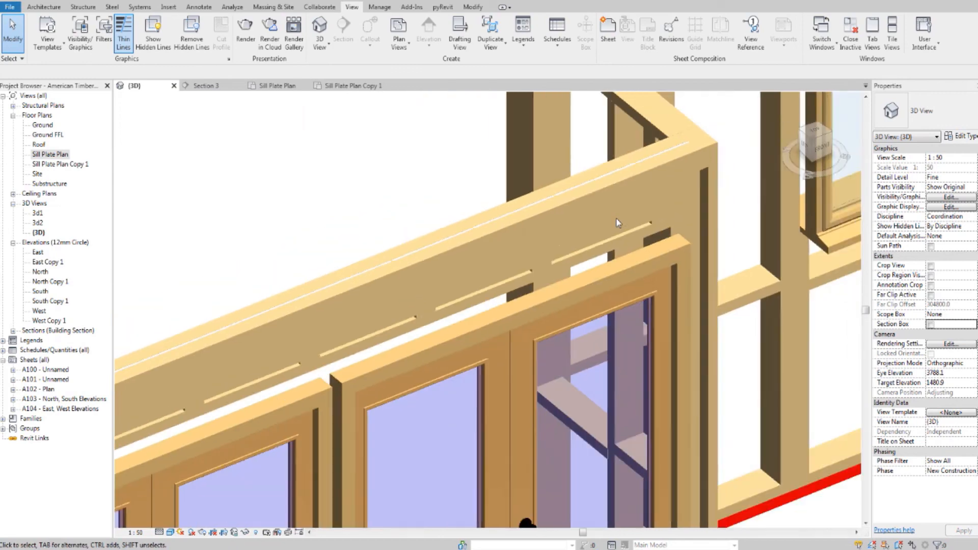
{"action": "scroll", "coordinate": [617, 216], "scroll_direction": "down", "scroll_amount": 6}
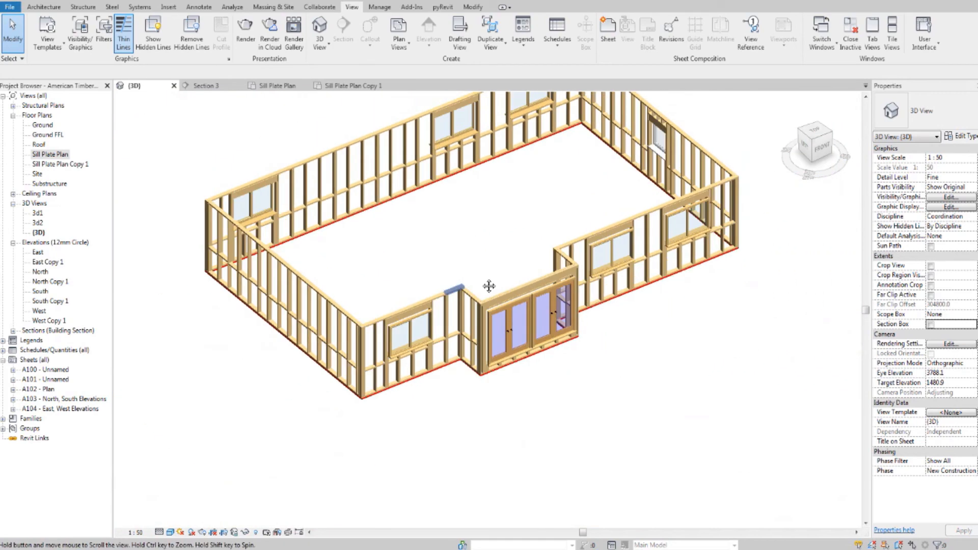
Cut the 3D view through the double doors with the section box and examine the framing from the lintel down to the sill
{"action": "left_click", "coordinate": [931, 325]}
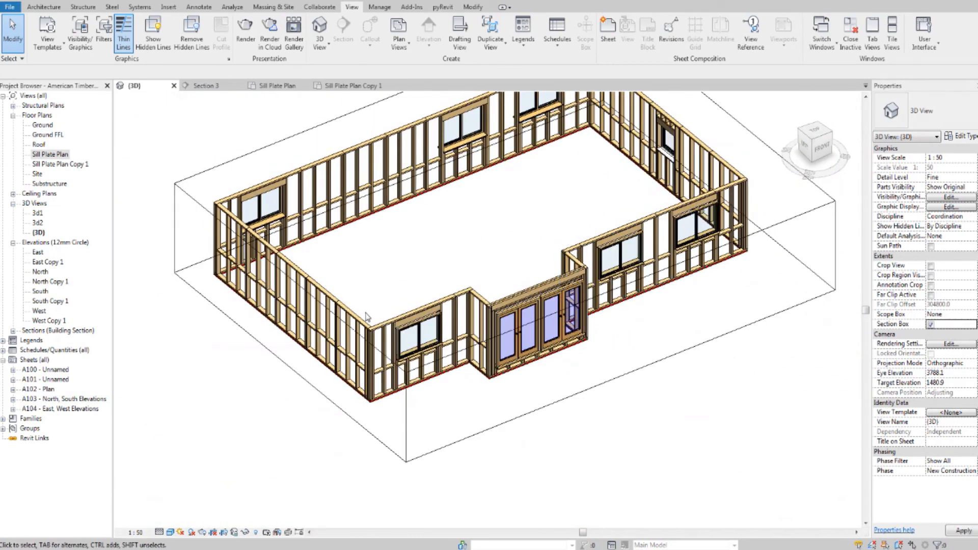
{"action": "left_click", "coordinate": [408, 407]}
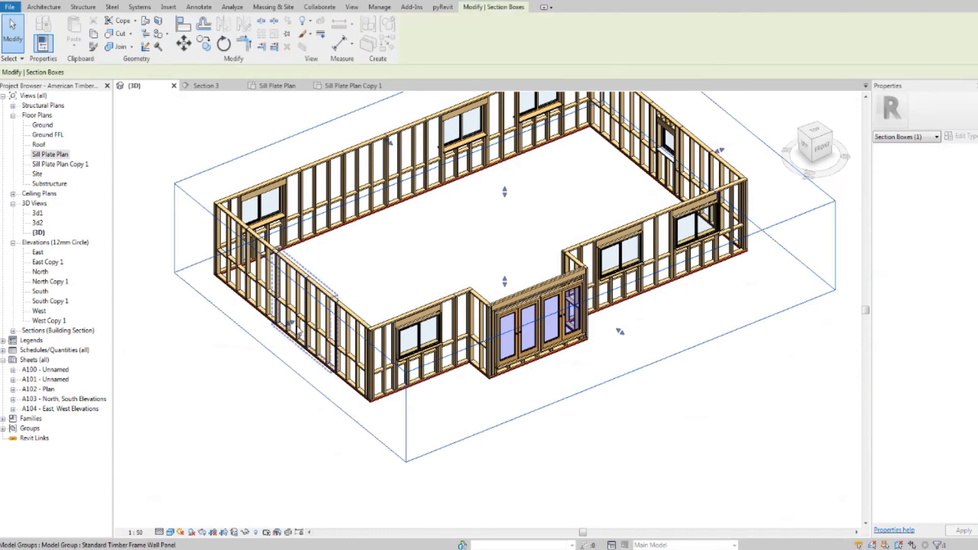
{"action": "left_click_drag", "start_coordinate": [292, 325], "coordinate": [466, 258]}
{"action": "scroll", "coordinate": [607, 263], "scroll_direction": "up", "scroll_amount": 4}
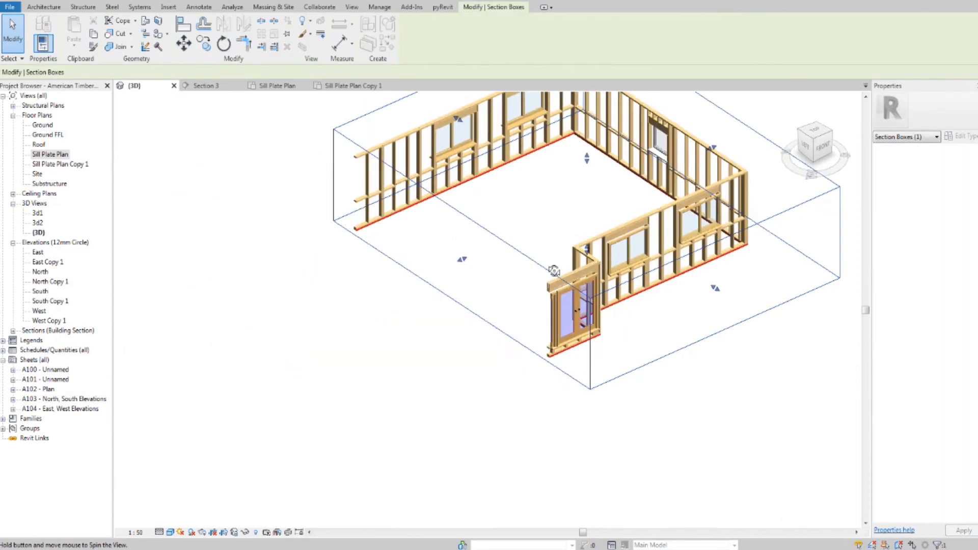
{"action": "scroll", "coordinate": [606, 263], "scroll_direction": "up", "scroll_amount": 8}
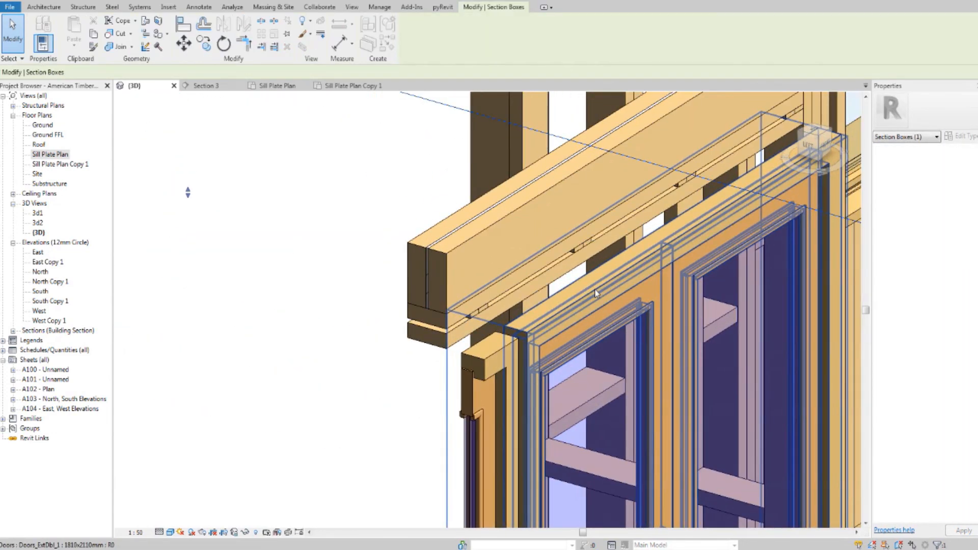
{"action": "scroll", "coordinate": [616, 341], "scroll_direction": "down", "scroll_amount": 5}
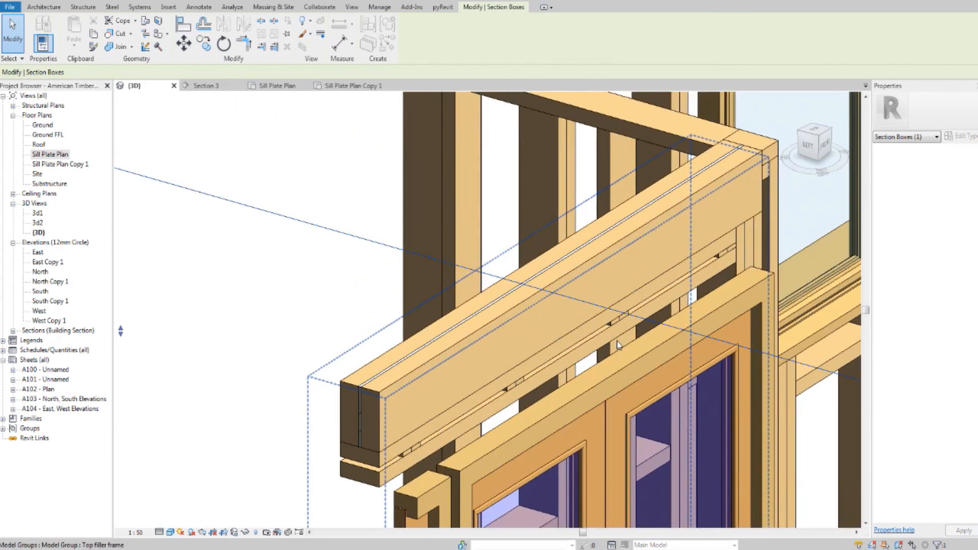
{"action": "middle_click_drag", "start_coordinate": [616, 359], "coordinate": [608, 232]}
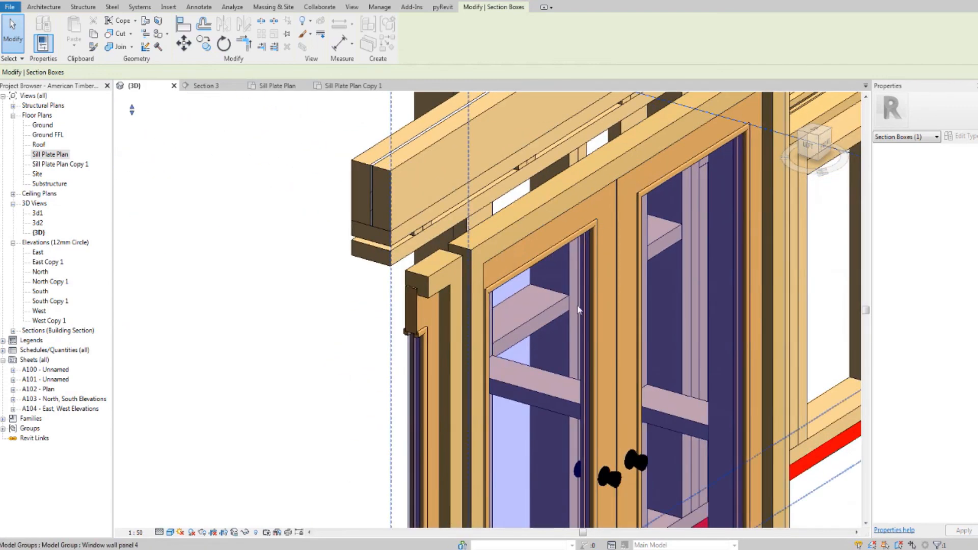
{"action": "middle_click_drag", "start_coordinate": [578, 362], "coordinate": [581, 116]}
{"action": "middle_click_drag", "start_coordinate": [568, 311], "coordinate": [564, 254]}
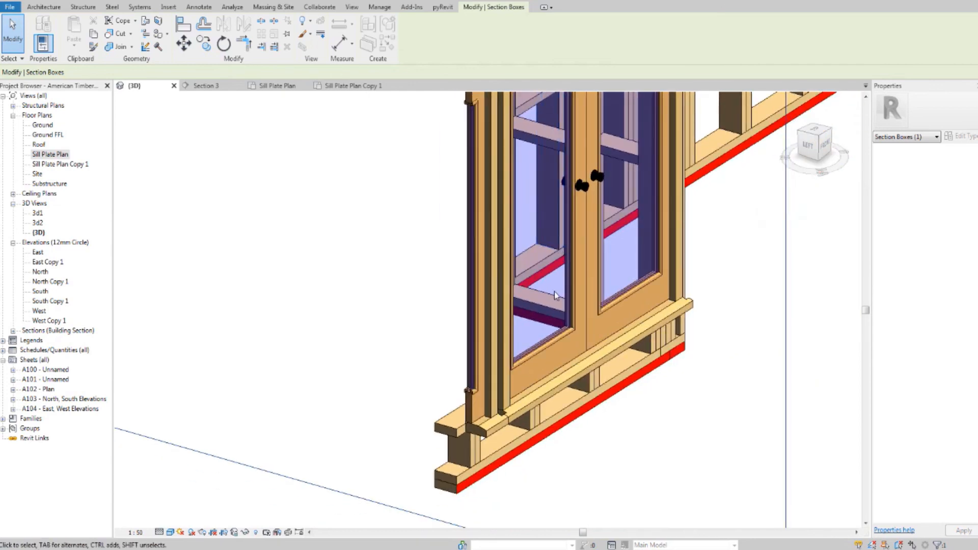
Turn off the section box and view the whole timber frame from the front
{"action": "scroll", "coordinate": [556, 290], "scroll_direction": "down", "scroll_amount": 3}
{"action": "scroll", "coordinate": [591, 286], "scroll_direction": "down", "scroll_amount": 8}
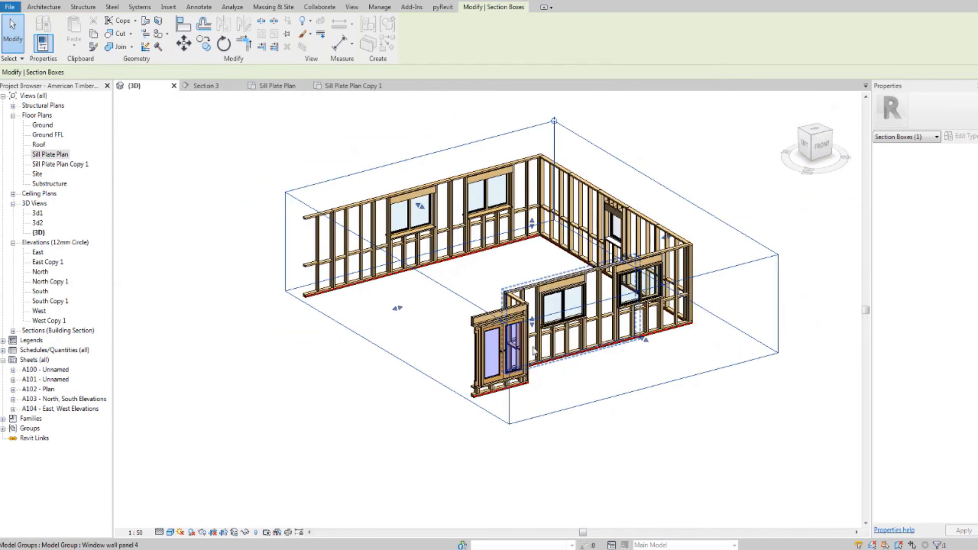
{"action": "scroll", "coordinate": [592, 368], "scroll_direction": "down", "scroll_amount": 3}
{"action": "middle_click_drag", "start_coordinate": [561, 357], "coordinate": [461, 334], "text": "shift"}
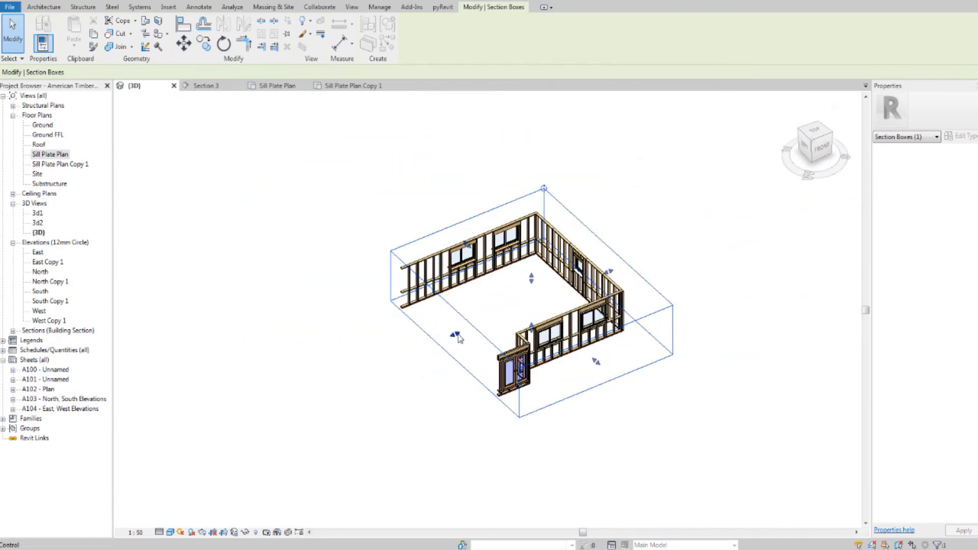
{"action": "left_click", "coordinate": [825, 335]}
{"action": "left_click", "coordinate": [932, 328]}
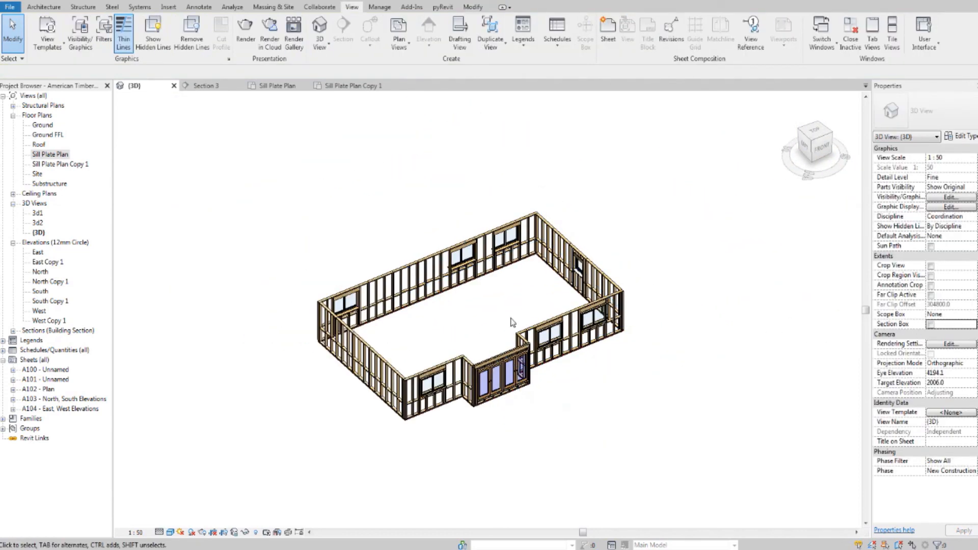
{"action": "scroll", "coordinate": [510, 319], "scroll_direction": "up", "scroll_amount": 3}
{"action": "middle_click_drag", "start_coordinate": [518, 280], "coordinate": [426, 251], "text": "shift"}
{"action": "scroll", "coordinate": [527, 298], "scroll_direction": "up", "scroll_amount": 3}
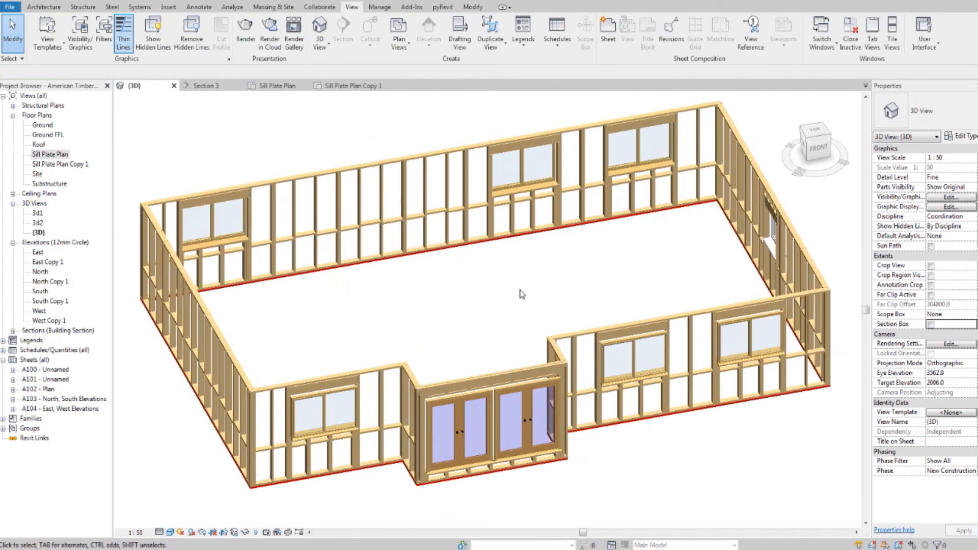
{"action": "scroll", "coordinate": [516, 296], "scroll_direction": "down", "scroll_amount": 2}
{"action": "scroll", "coordinate": [513, 297], "scroll_direction": "up", "scroll_amount": 1}
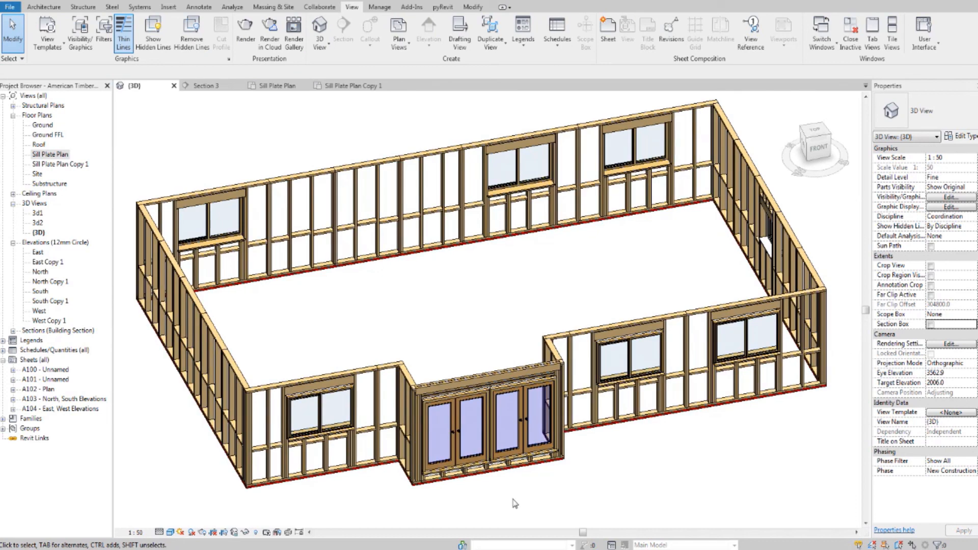